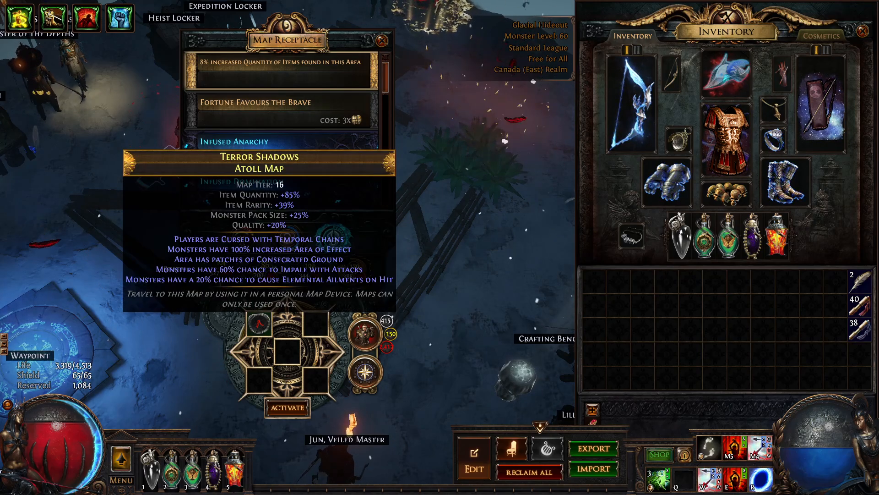
Step: Open the Tier 16 Atoll map from the map device and enter it through a portal
key(space)
click(414, 317)
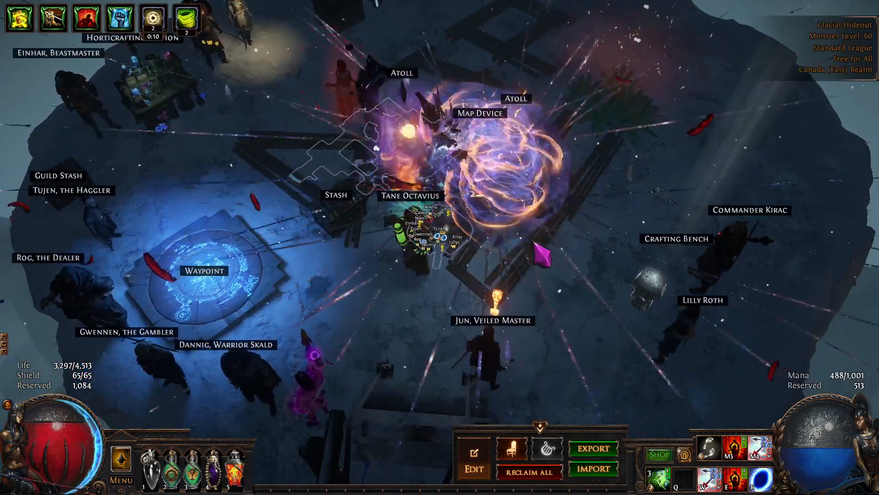
key(Escape)
click(435, 159)
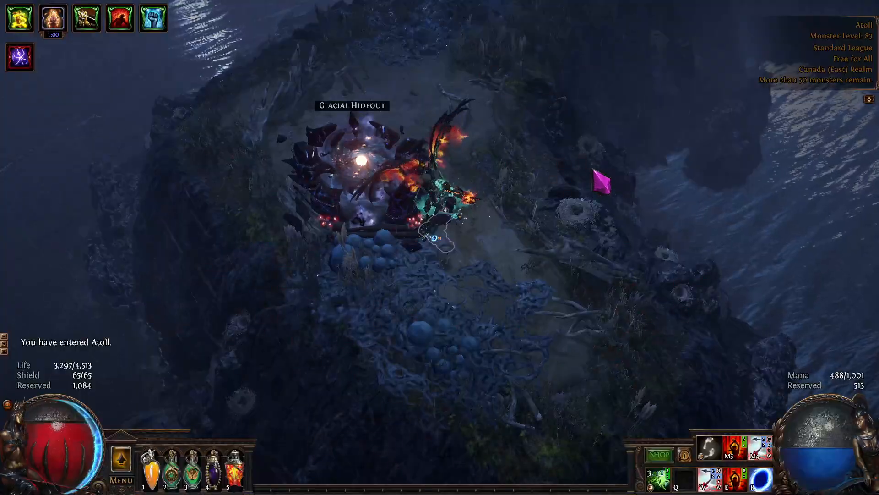
Step: Activate all five flasks and the buff skill, and attack while leaving the Atoll map's entrance
key(e)
key(w)
key(1)
key(2)
key(3)
right_click(448, 110)
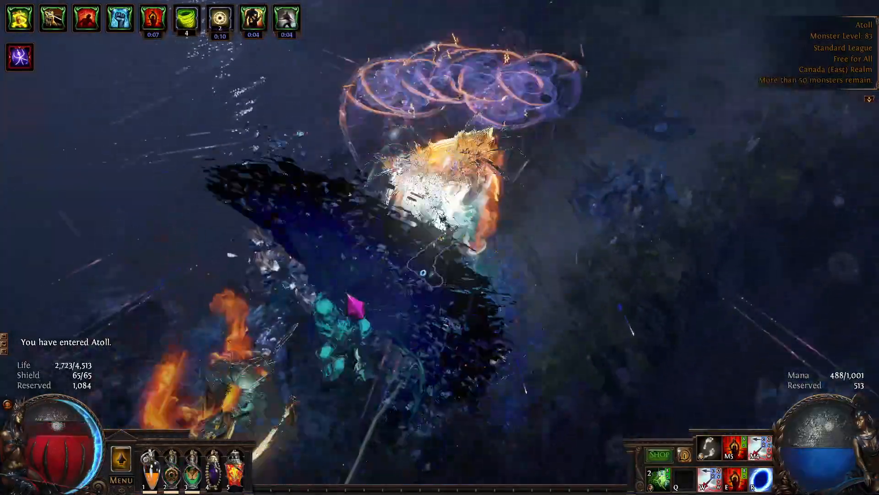
key(w)
key(4)
key(5)
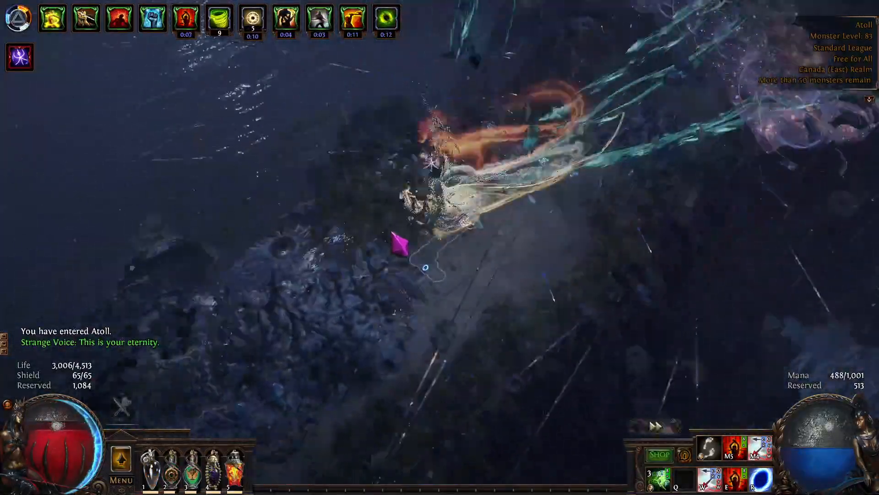
Step: Kill the monster packs across the Atoll map with the bow skill, refreshing the first flask during combat
key(w)
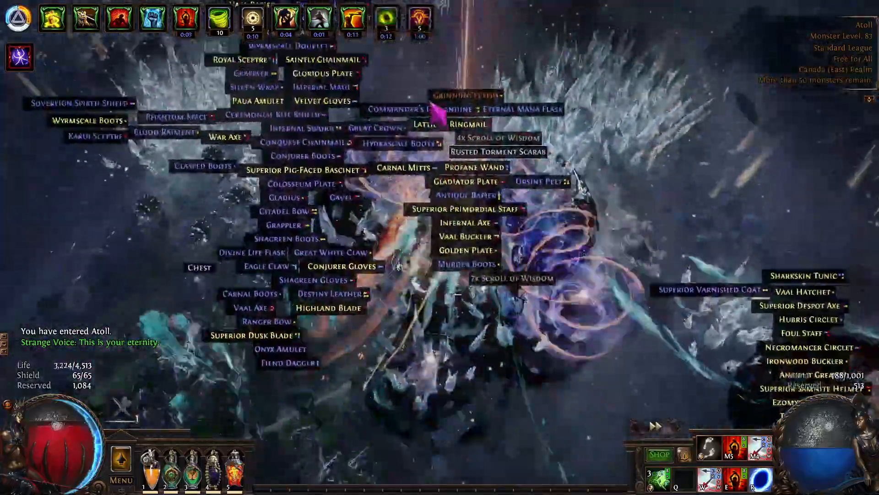
key(w)
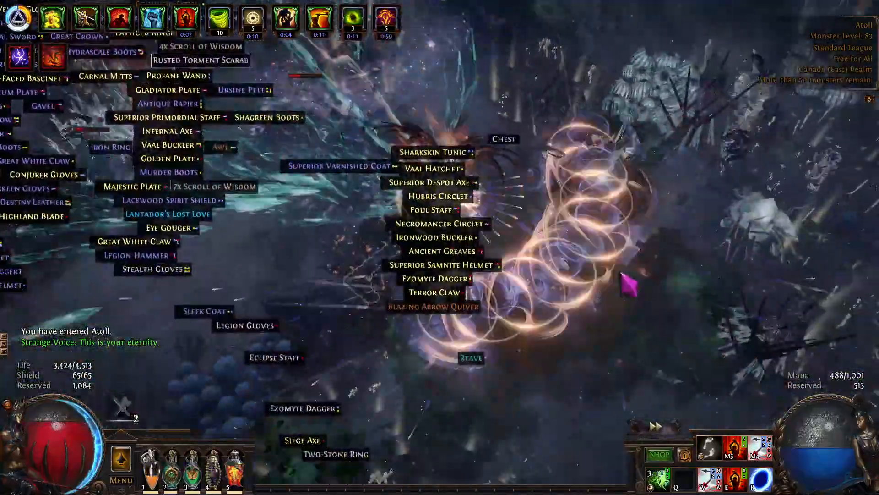
key(1)
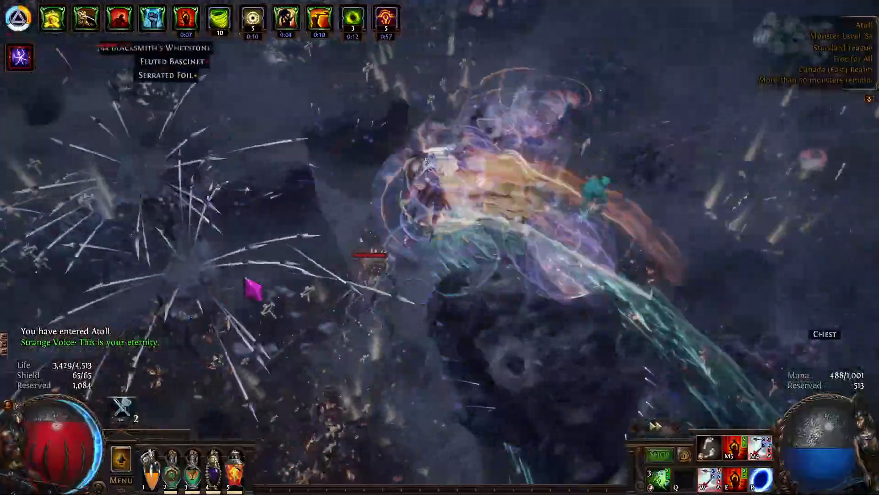
key(w)
key(1)
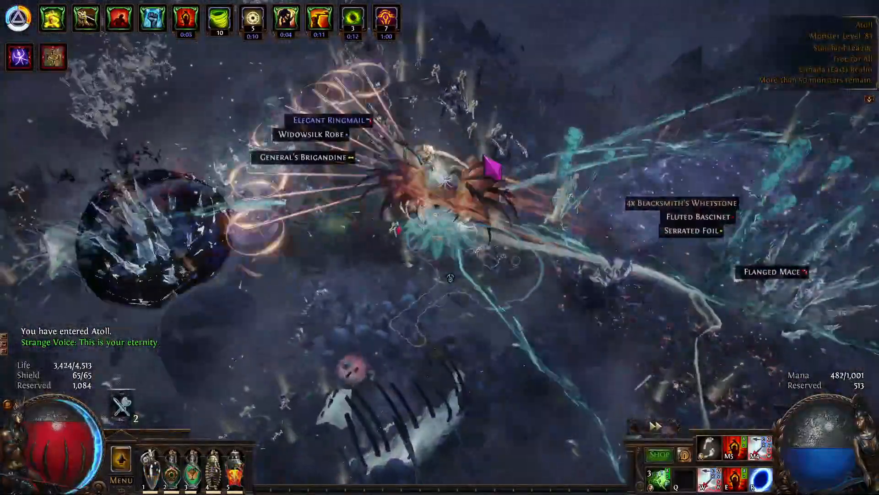
key(w)
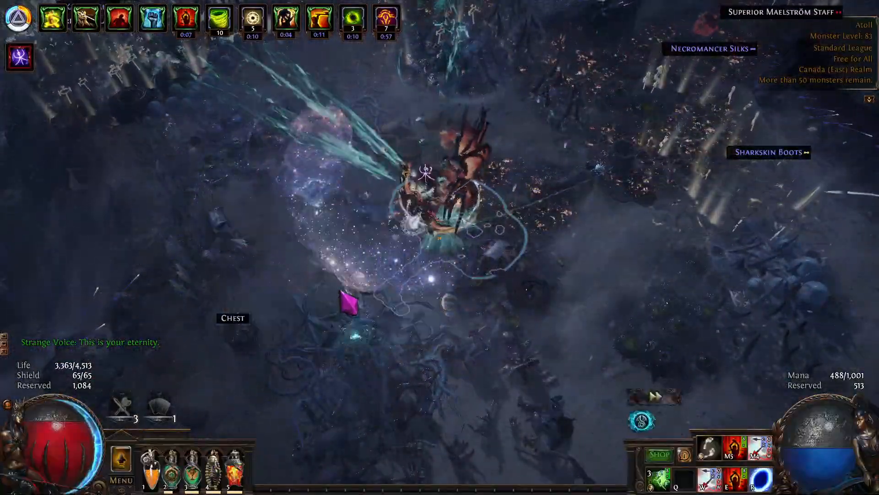
key(w)
key(1)
key(1)
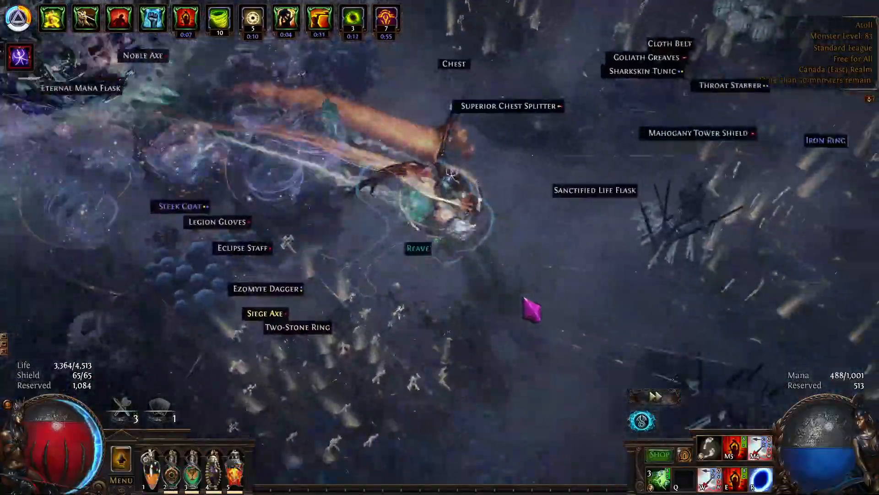
key(w)
key(1)
key(w)
key(1)
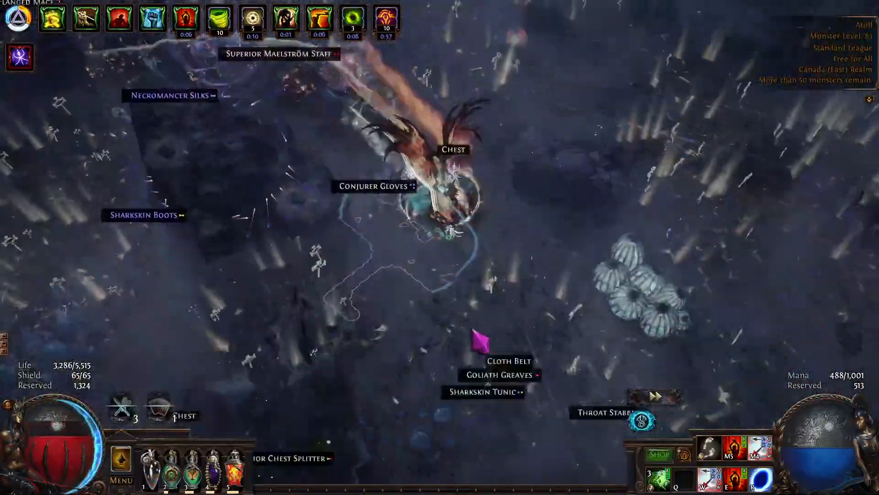
Step: Fight back toward the Glacial Hideout portal, refreshing the first four flasks, and stop beside the dropped loot
key(w)
right_click(183, 333)
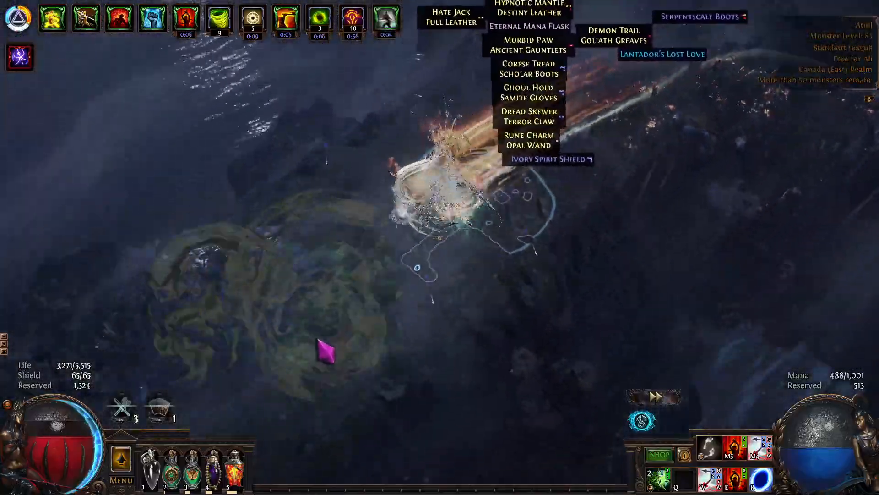
key(1)
key(2)
key(3)
key(4)
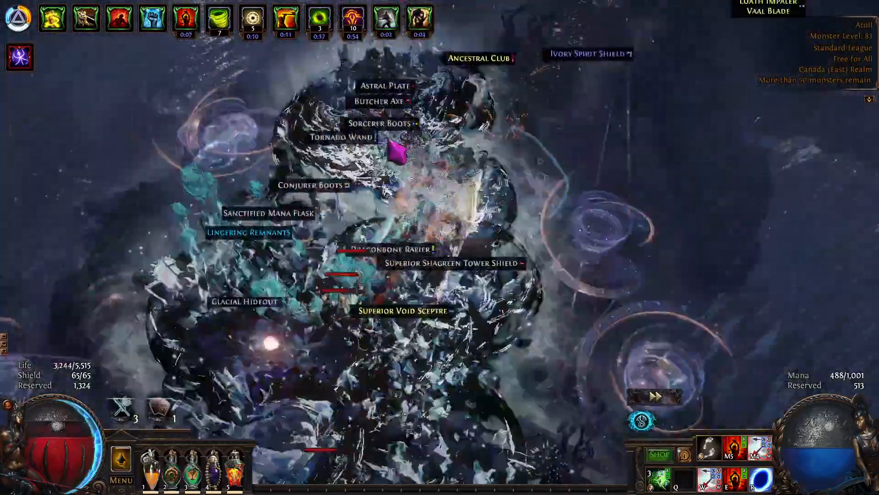
key(1)
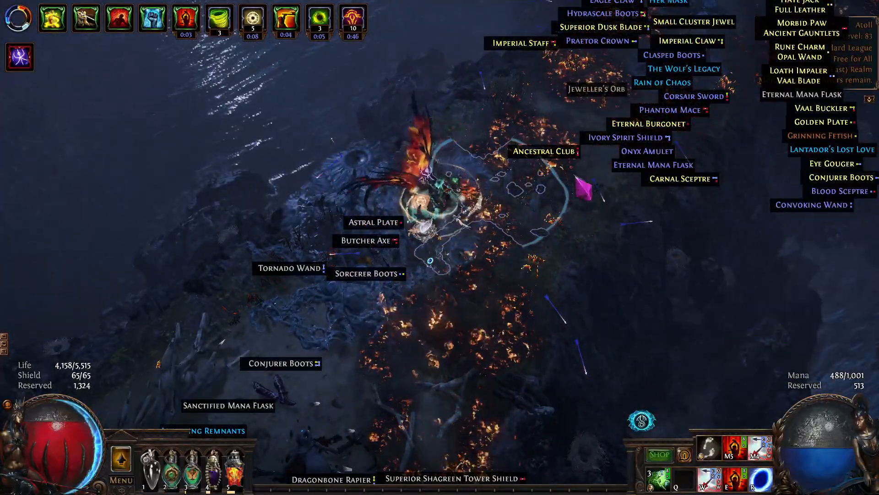
click(470, 315)
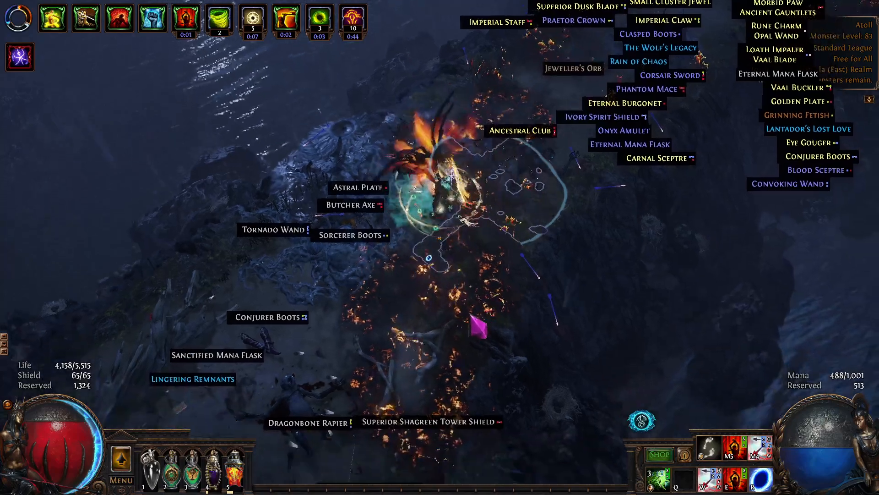
key(w)
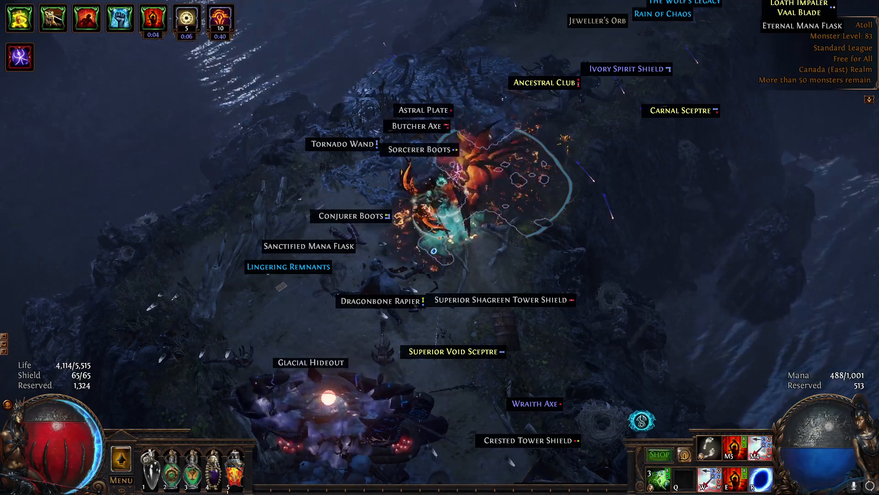
Step: Switch to the Firefox browser and load google.com in the current tab
key(alt+Tab)
key(alt+Tab)
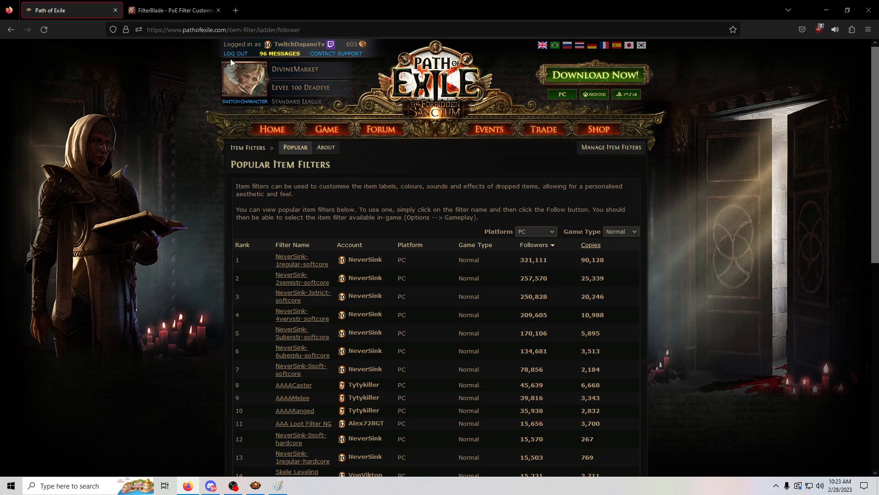
click(232, 30)
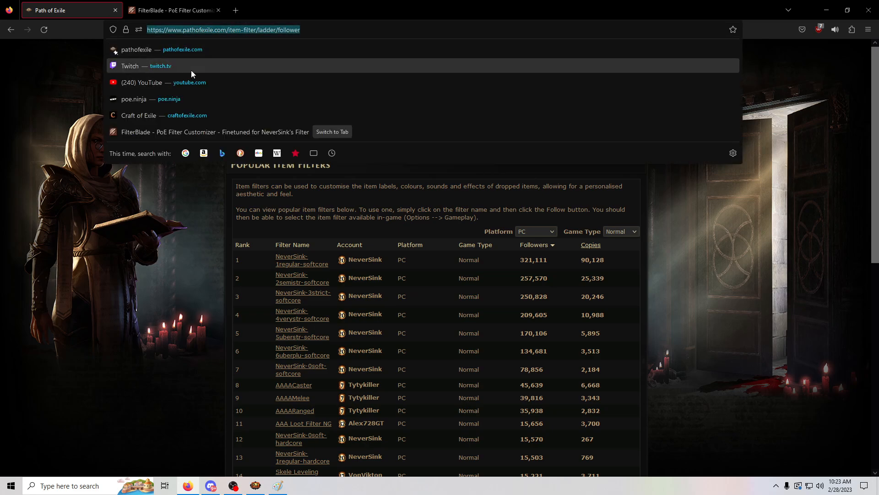
text(google.com)
key(Return)
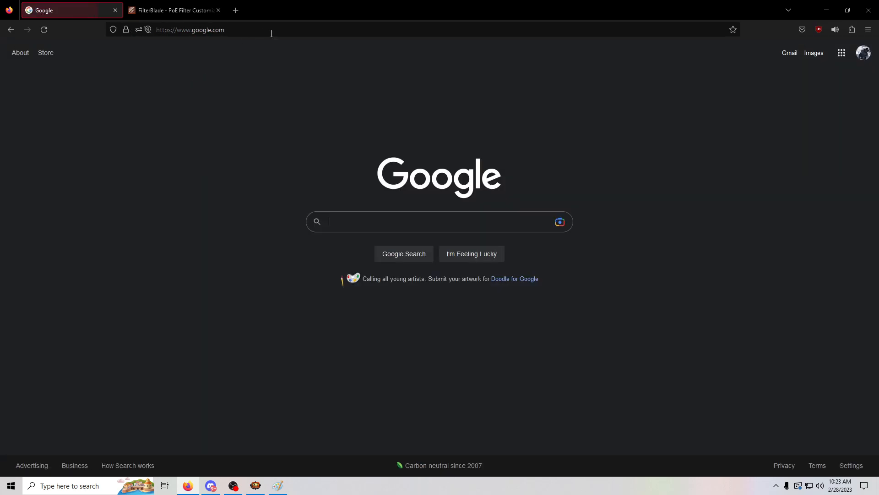
Step: Search Google for "poe filter" and open the Popular Item Filters result on the Path of Exile site
click(362, 218)
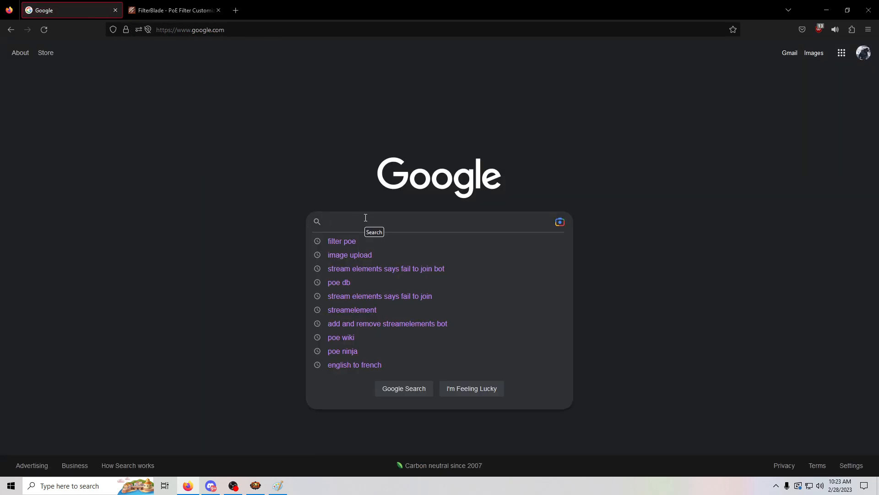
text(poe filter)
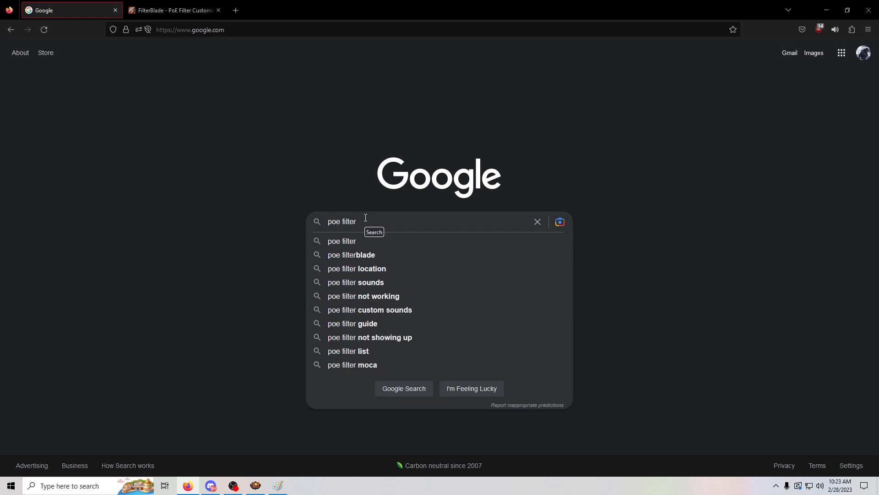
key(Return)
scroll(316, 243, down, 1)
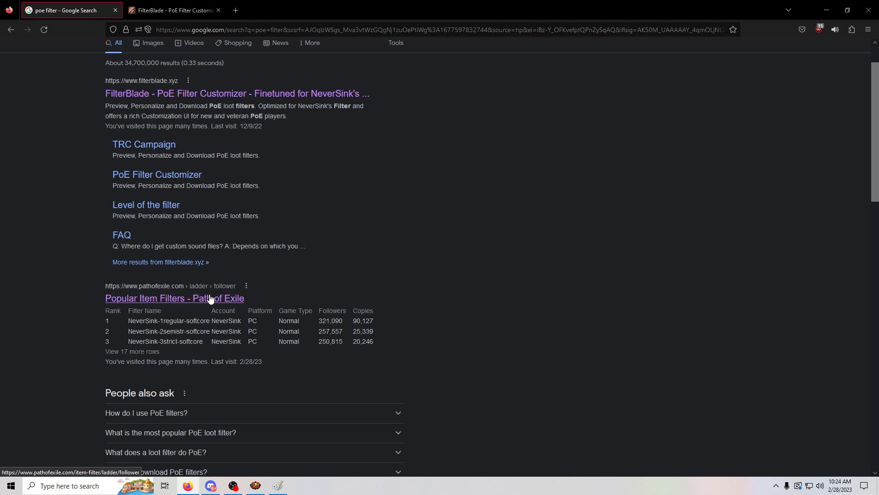
click(184, 300)
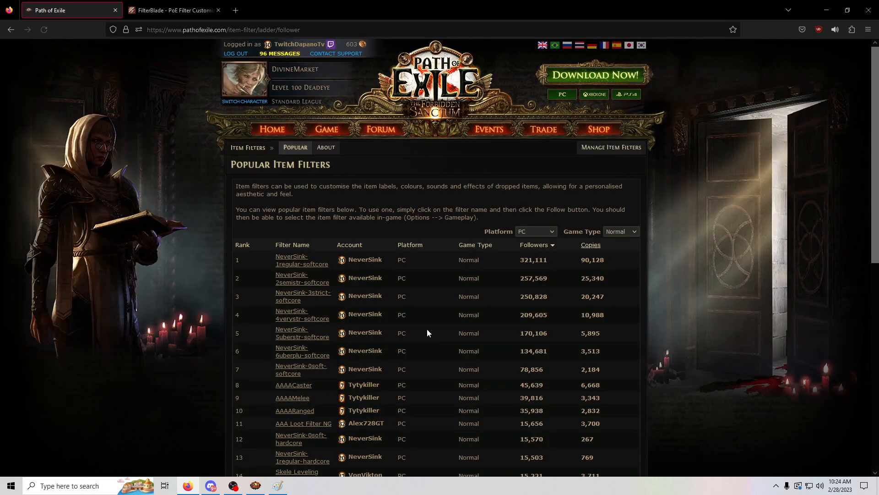
Step: Examine the first page of the popular item filters ranking, including filter names, accounts and follower numbers
scroll(738, 301, down, 3)
scroll(738, 301, up, 3)
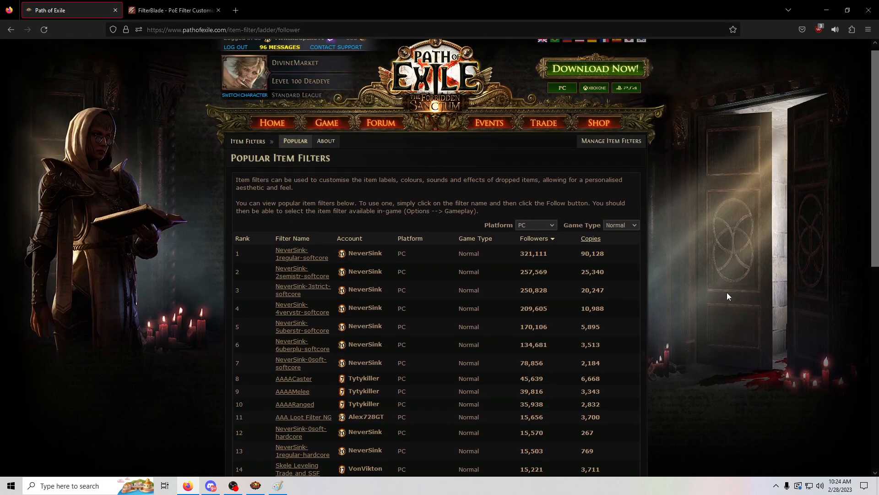
scroll(618, 259, down, 2)
scroll(616, 254, up, 2)
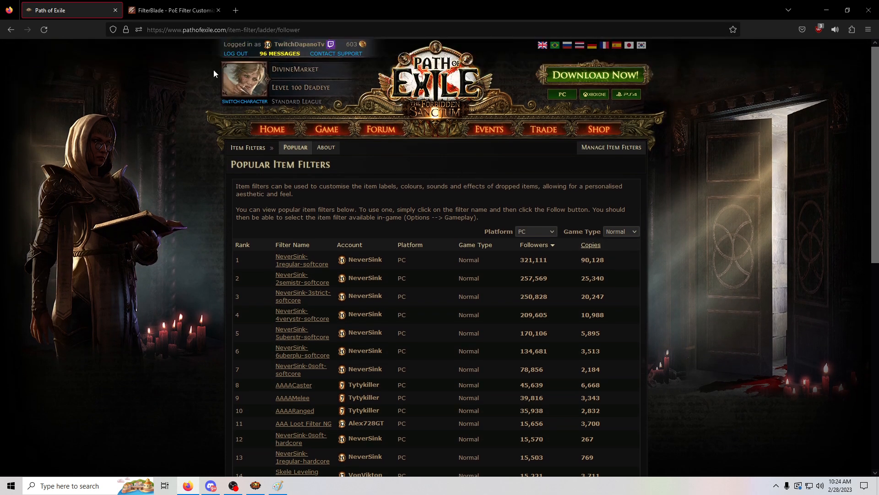
scroll(154, 259, down, 3)
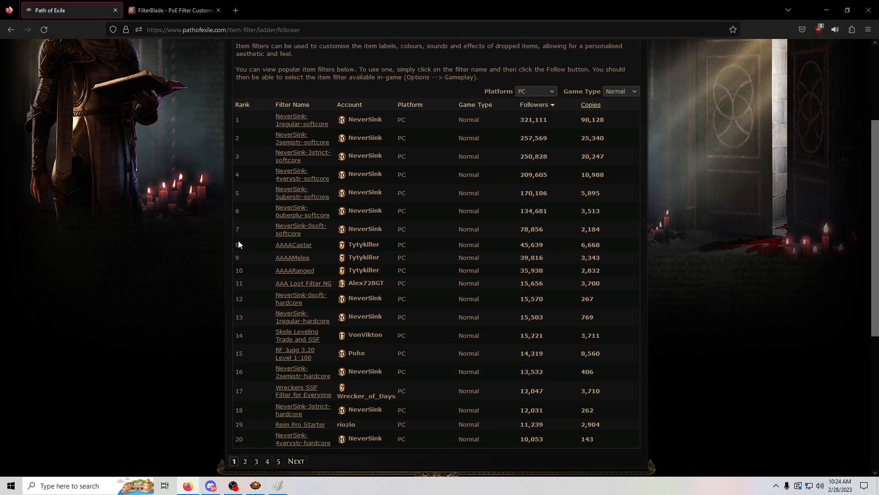
scroll(238, 244, up, 2)
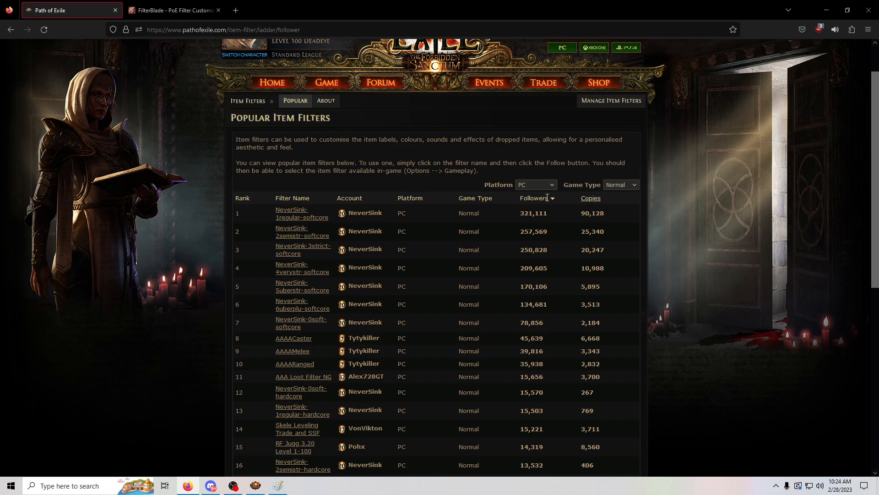
scroll(636, 232, down, 2)
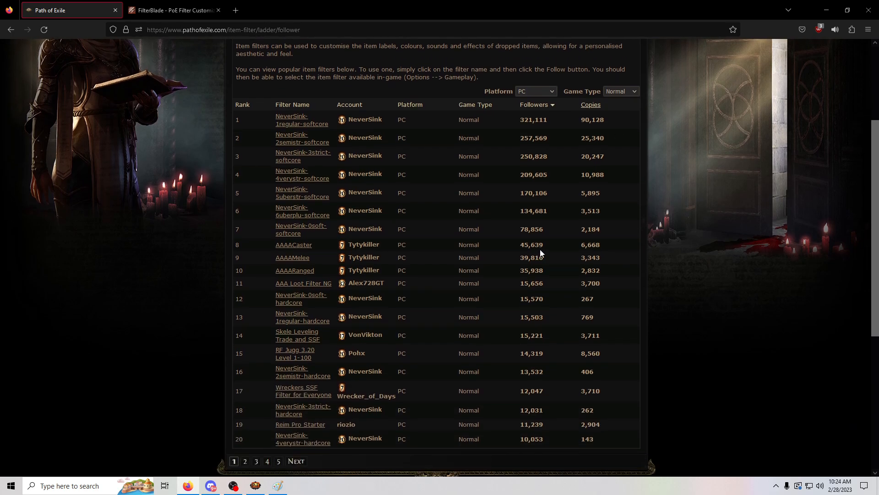
scroll(406, 256, down, 1)
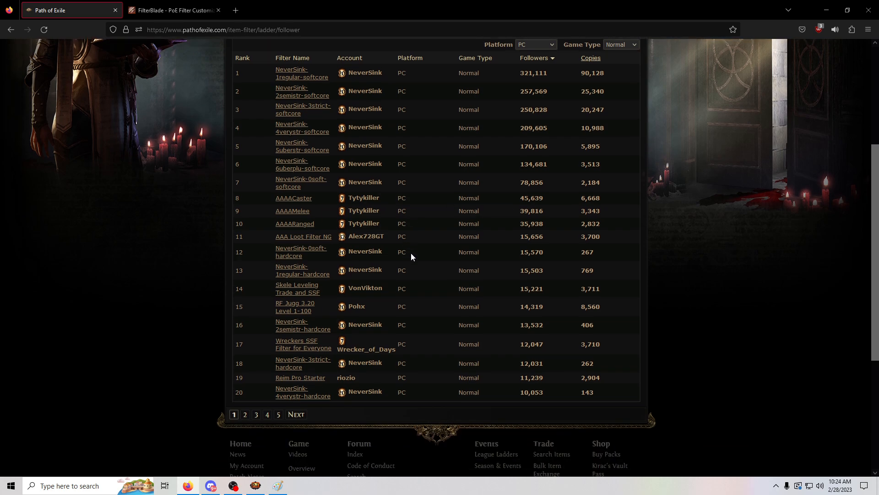
scroll(410, 256, down, 2)
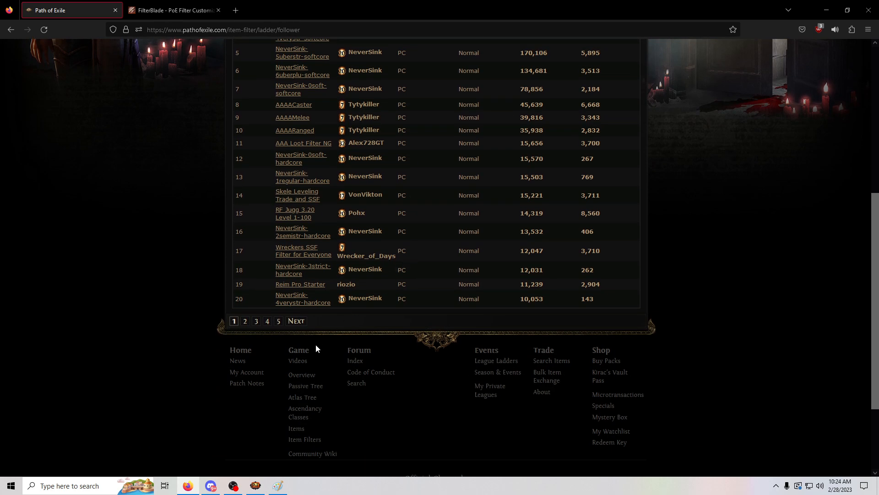
Step: Examine the second page of the popular item filters ranking and return to the first page
click(246, 321)
scroll(328, 289, down, 3)
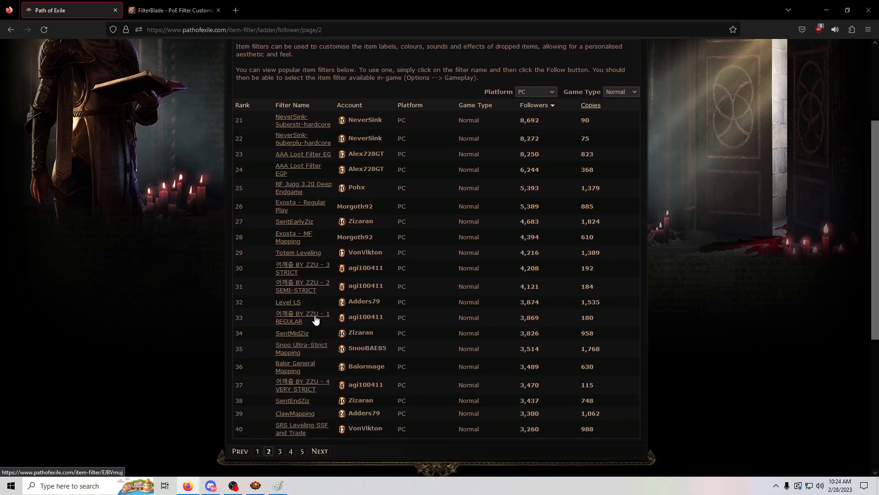
scroll(333, 302, down, 2)
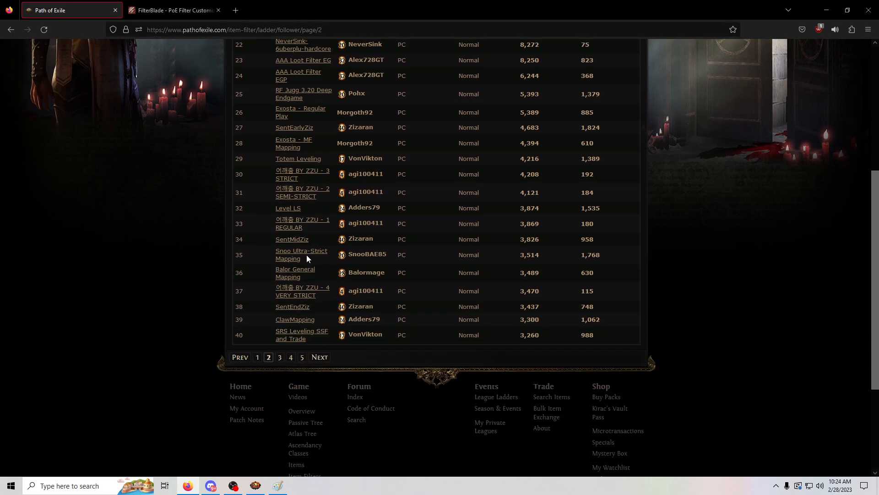
scroll(307, 256, up, 2)
scroll(312, 270, up, 1)
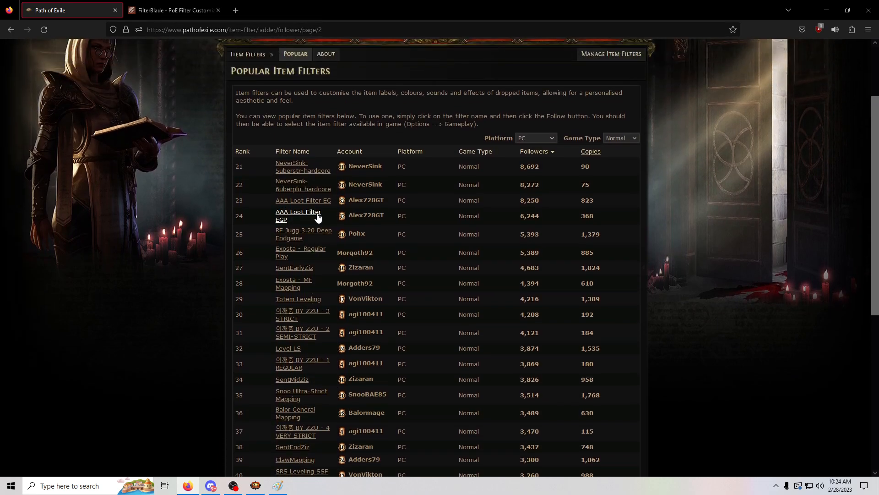
scroll(285, 264, down, 4)
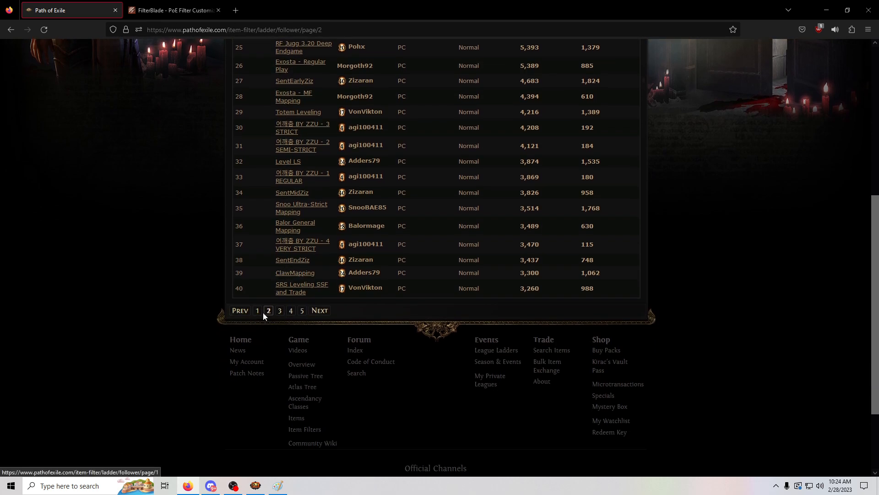
click(263, 310)
scroll(346, 309, down, 1)
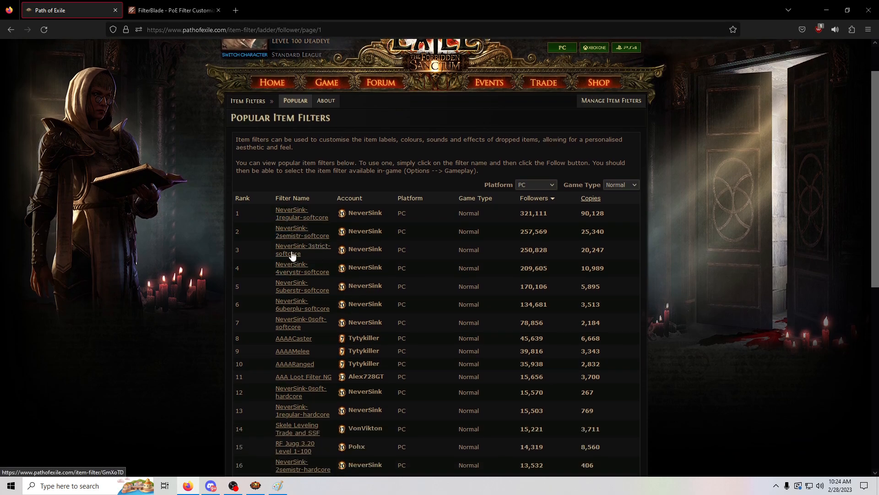
Step: Open the NeverSink-1regular-softcore filter page from the popular filters ranking and follow the filter
click(286, 218)
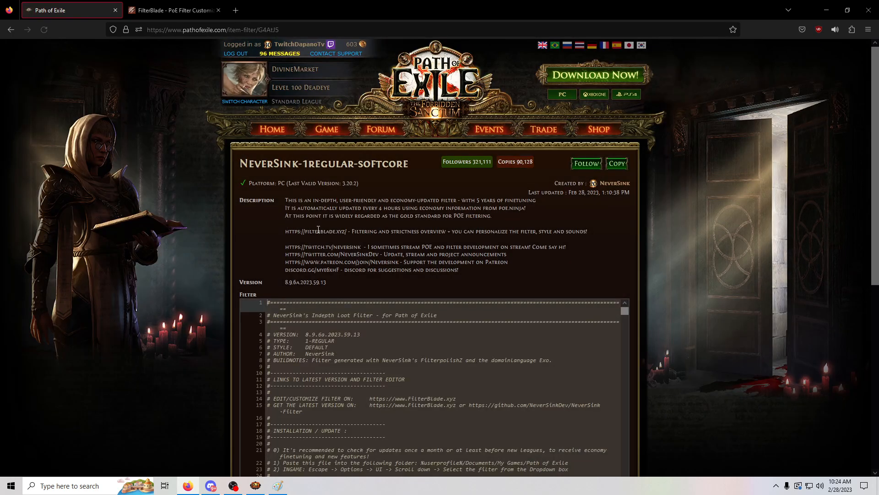
scroll(339, 235, down, 2)
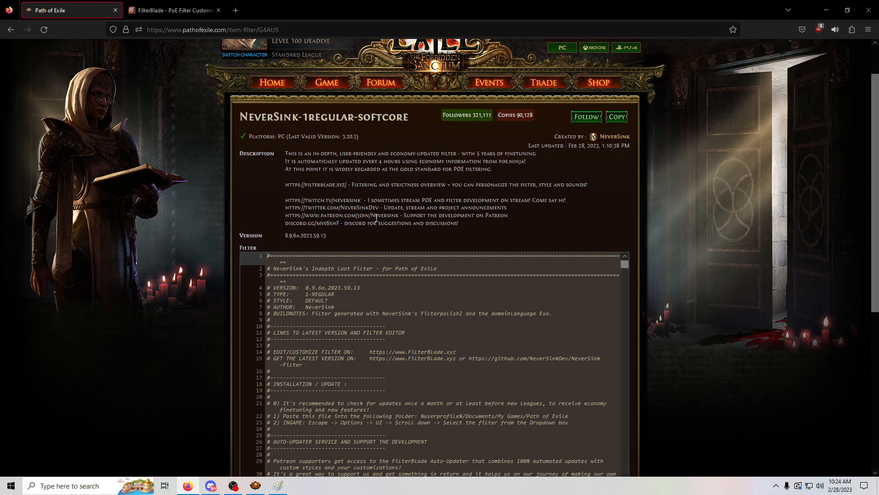
click(581, 118)
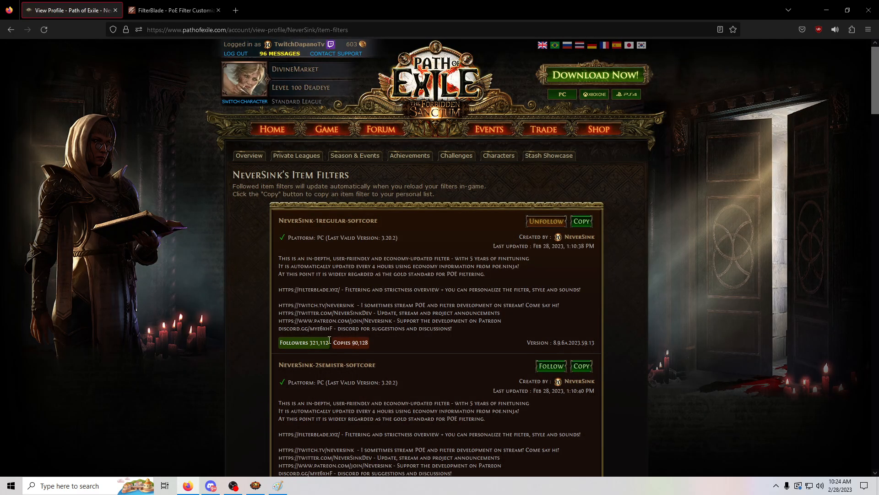
Step: Switch to Path of Exile, set the Item Filter option to NeverSink-1regular-softcore and save the game options
click(829, 10)
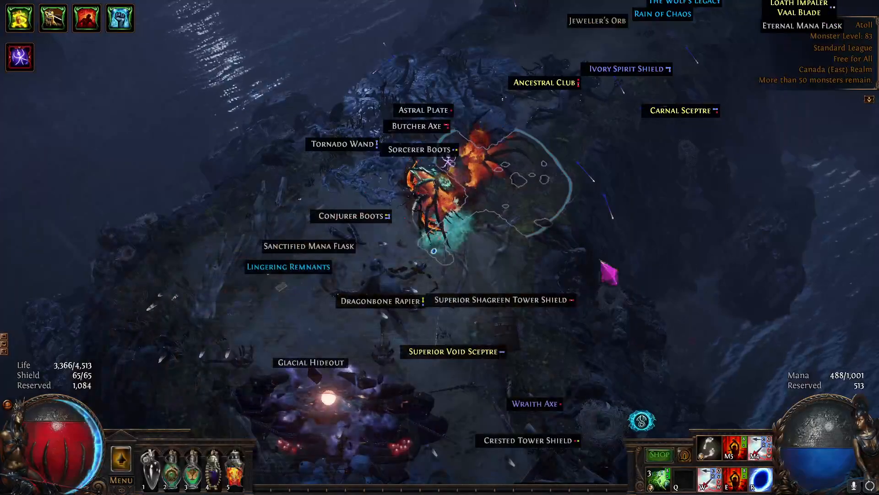
key(Escape)
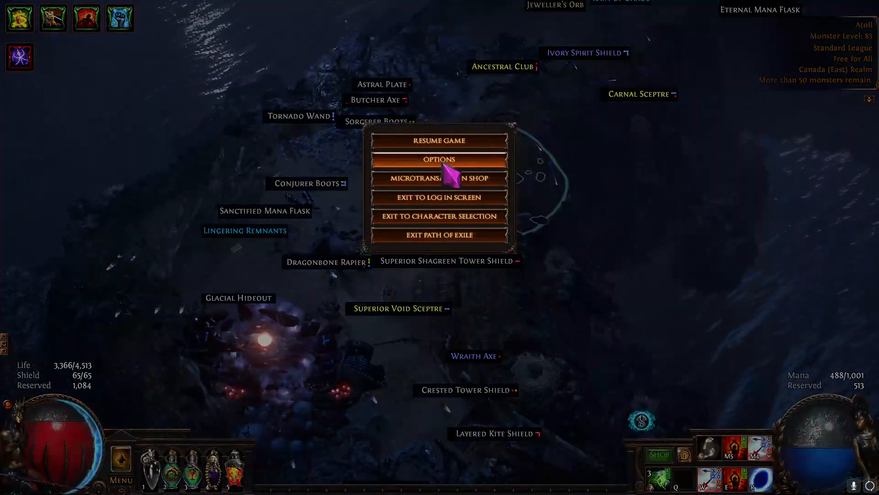
click(442, 160)
click(221, 115)
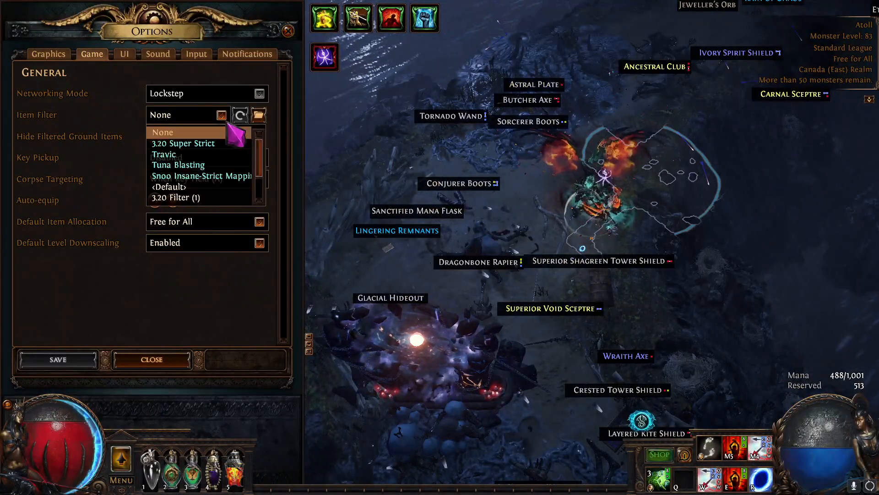
click(206, 187)
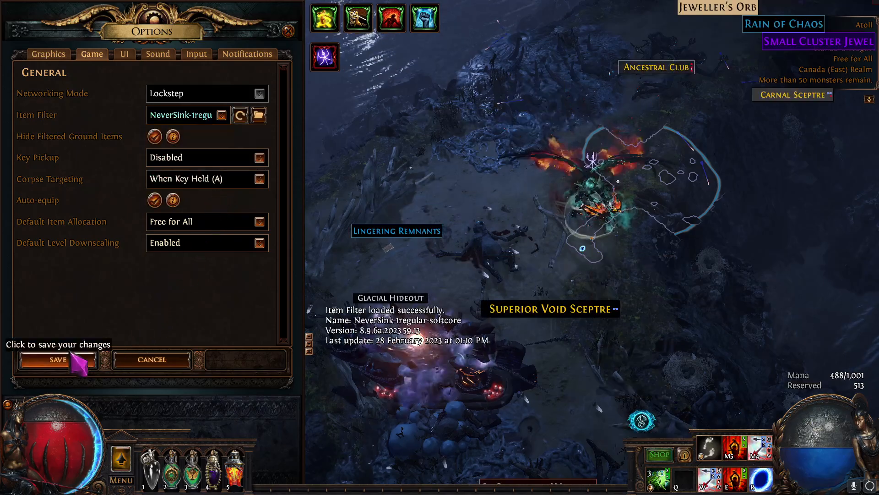
click(64, 360)
mouse_move(552, 204)
mouse_down()
mouse_move(460, 120)
mouse_move(503, 153)
mouse_move(518, 230)
mouse_move(472, 126)
mouse_move(549, 274)
mouse_move(355, 255)
mouse_move(352, 145)
mouse_move(448, 193)
mouse_move(415, 282)
mouse_move(301, 325)
mouse_move(312, 336)
mouse_move(417, 349)
mouse_move(448, 320)
mouse_up()
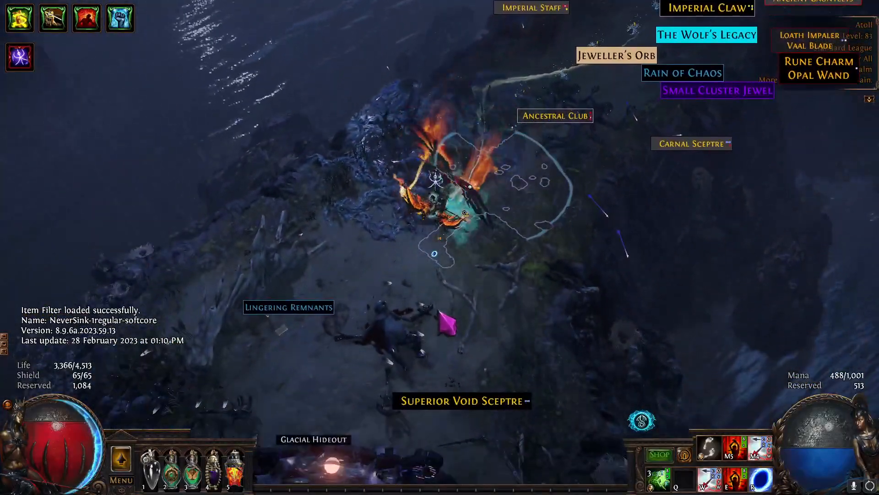
Step: Go back to the popular item filters ranking in Firefox and compare the listed filters with the loot shown in Path of Exile
key(alt+Tab)
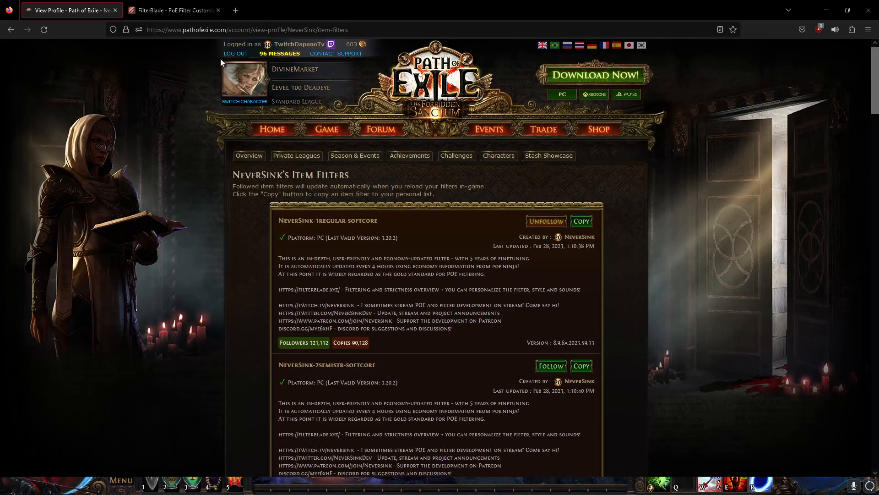
click(11, 30)
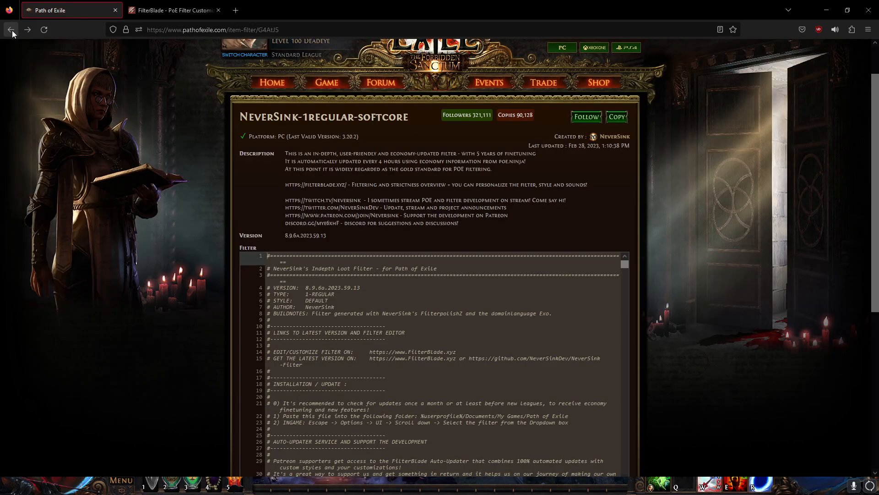
click(12, 29)
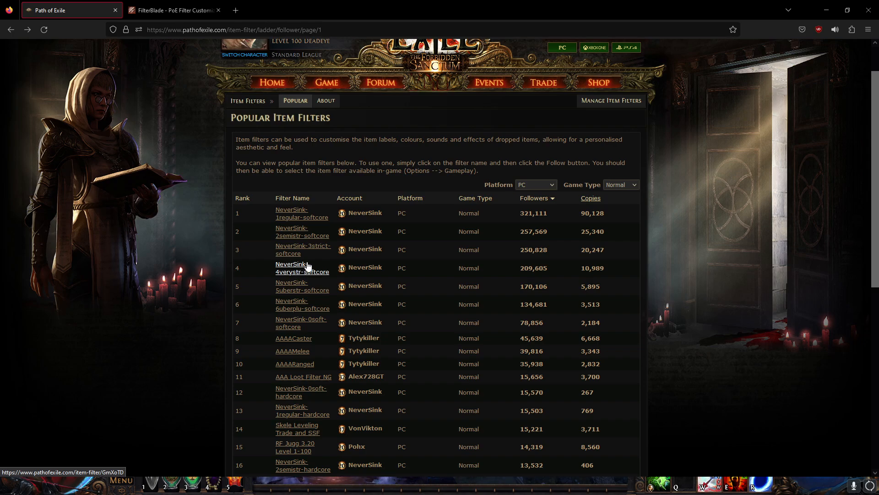
key(alt+Tab)
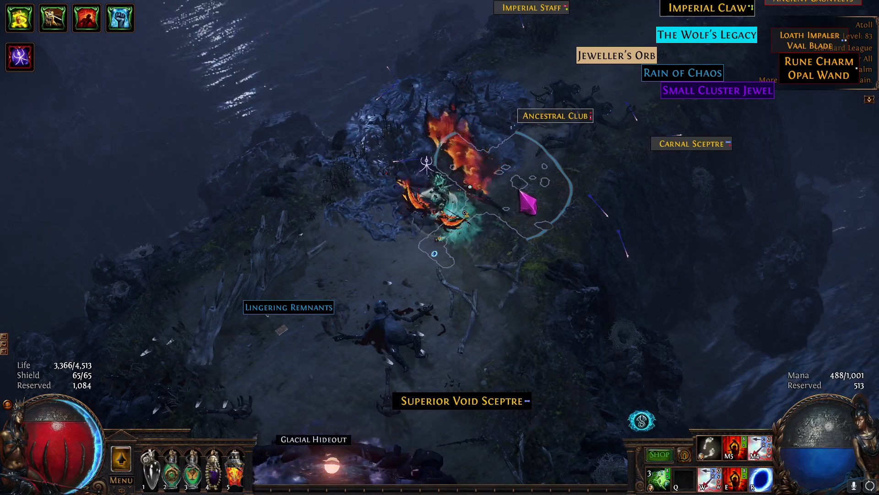
key(alt+Tab)
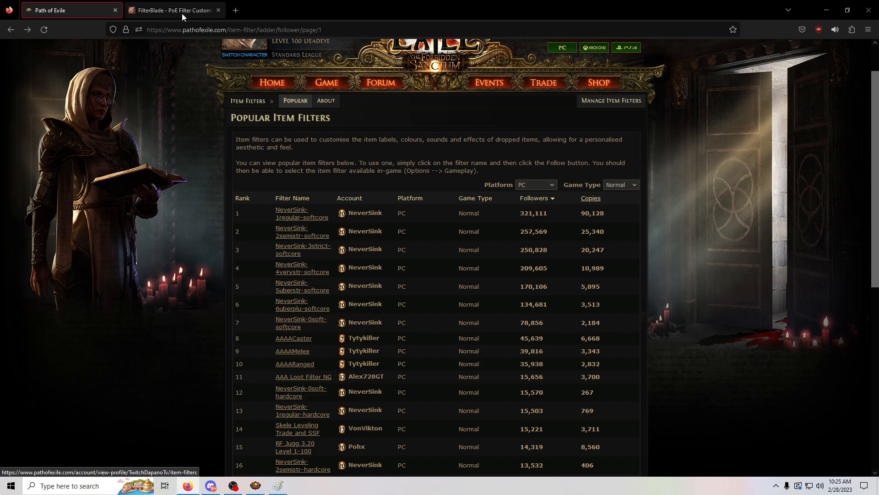
Step: Load google.com in the current Firefox tab, ready for a new search
click(224, 24)
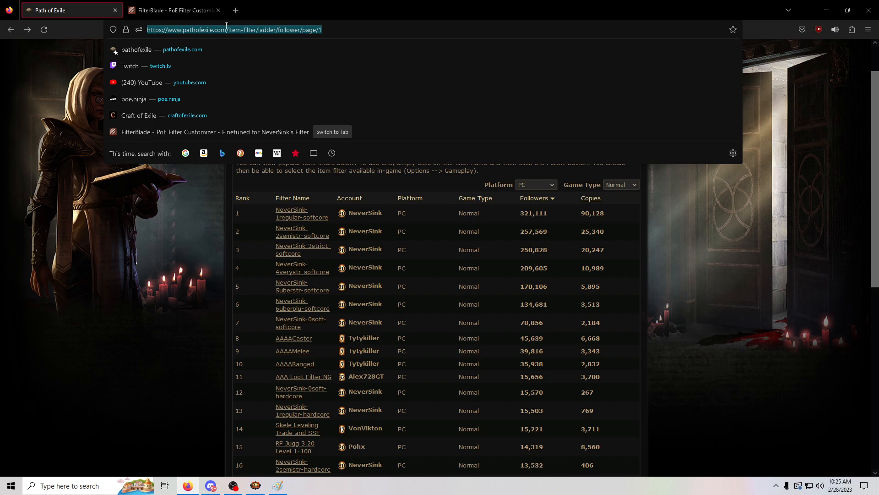
text(google.com)
key(Return)
click(378, 224)
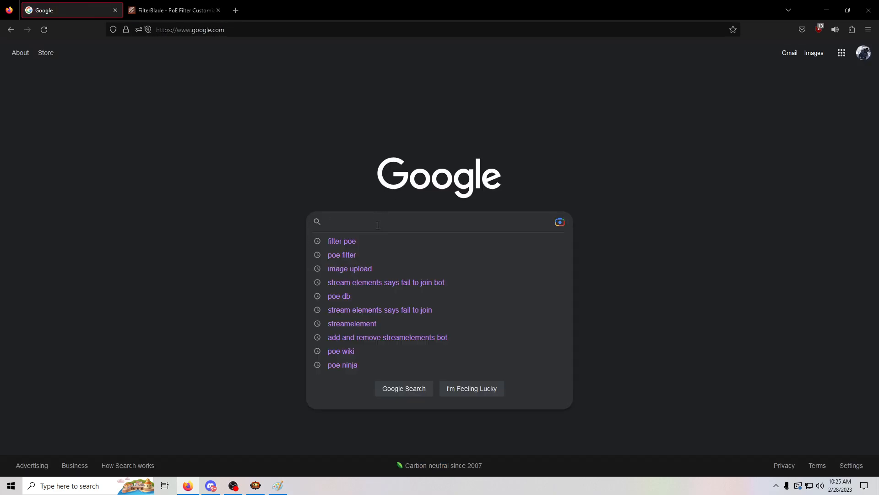
text(filter b)
key(BackSpace)
key(BackSpace)
key(BackSpace)
key(BackSpace)
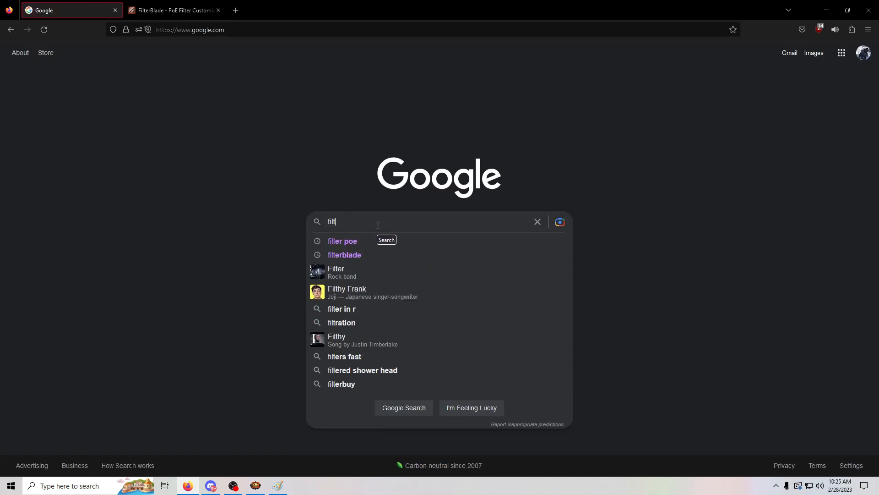
key(BackSpace)
key(BackSpace)
key(BackSpace)
key(BackSpace)
Step: Search Google for "poe filter" and open the FilterBlade PoE Filter Customizer result
text(poe filte)
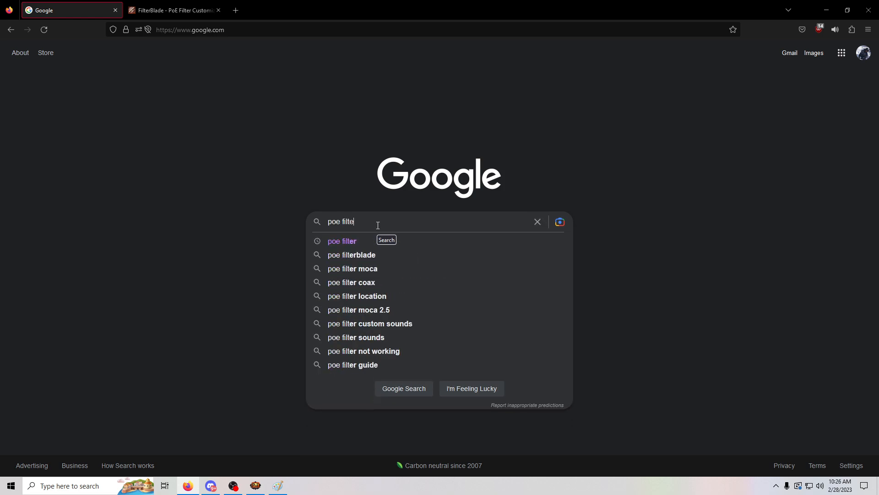
text(r)
key(Return)
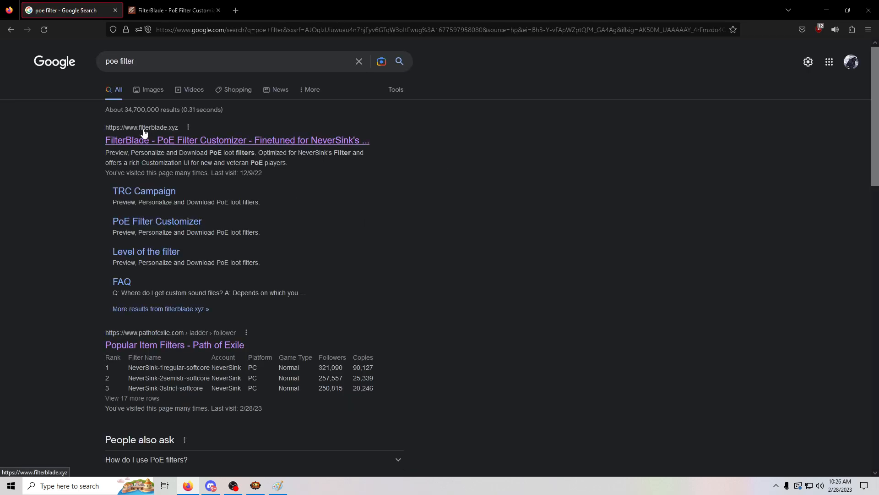
click(172, 142)
Step: Switch to the Paint outline, review the Filter Ladder and base filter selection topics, and return to FilterBlade
click(279, 486)
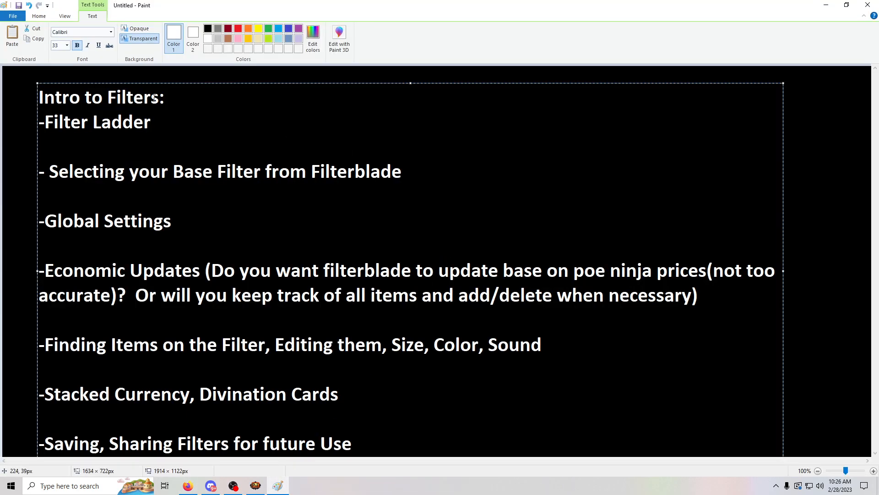
drag(151, 122, 1, 120)
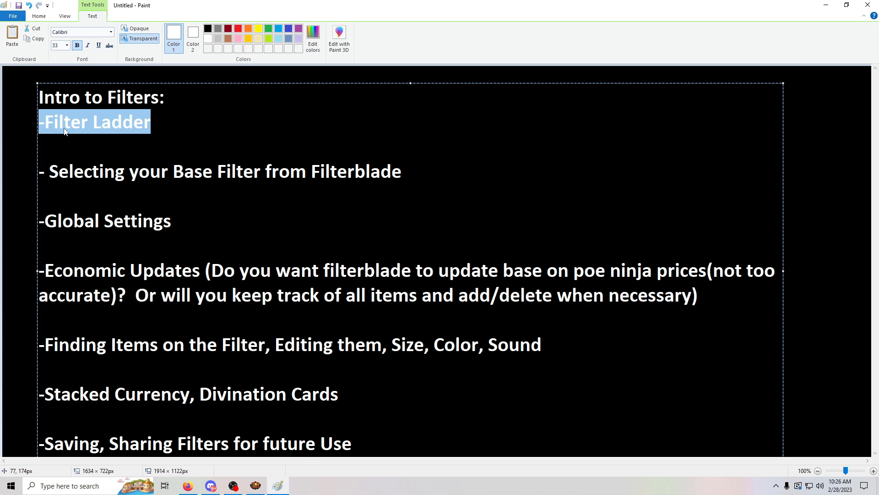
drag(42, 170, 384, 195)
click(381, 200)
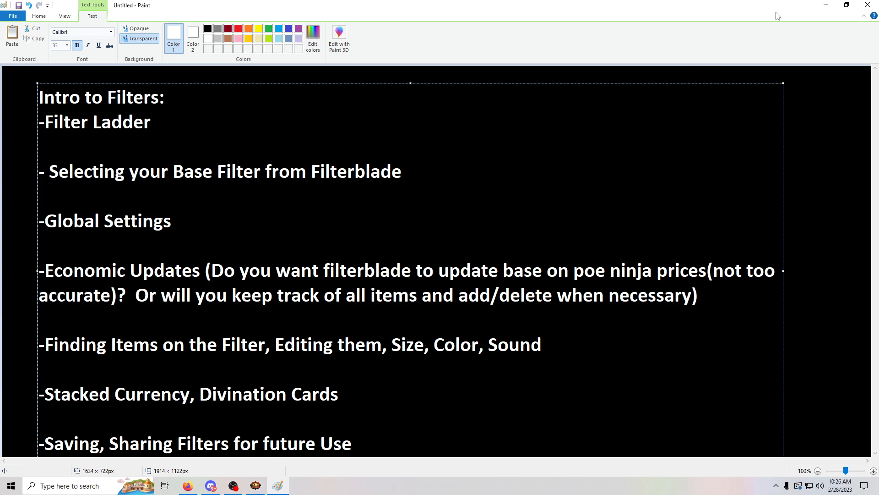
click(826, 4)
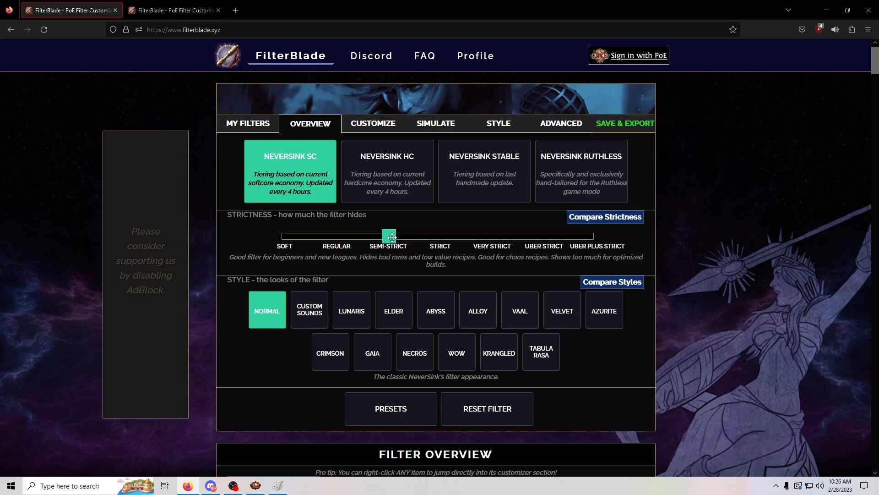
Step: Set the filter strictness to Regular and sign in to FilterBlade by authorizing it for the Path of Exile account
drag(384, 237, 345, 246)
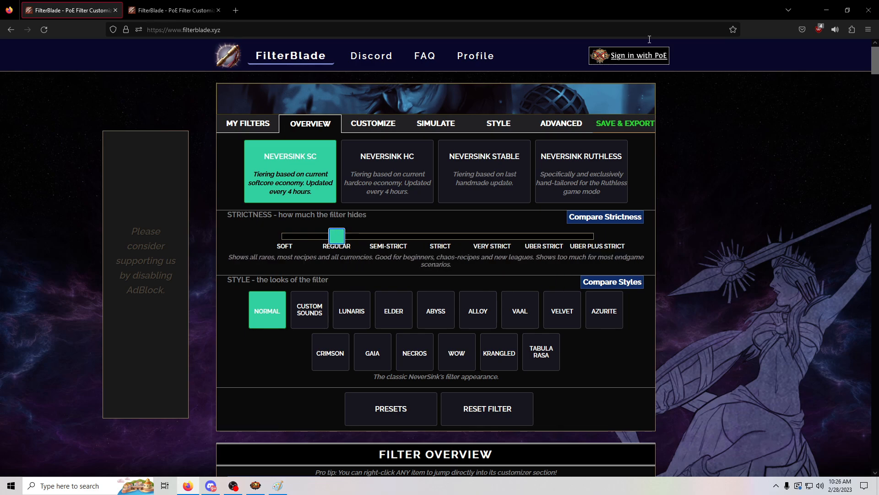
click(629, 56)
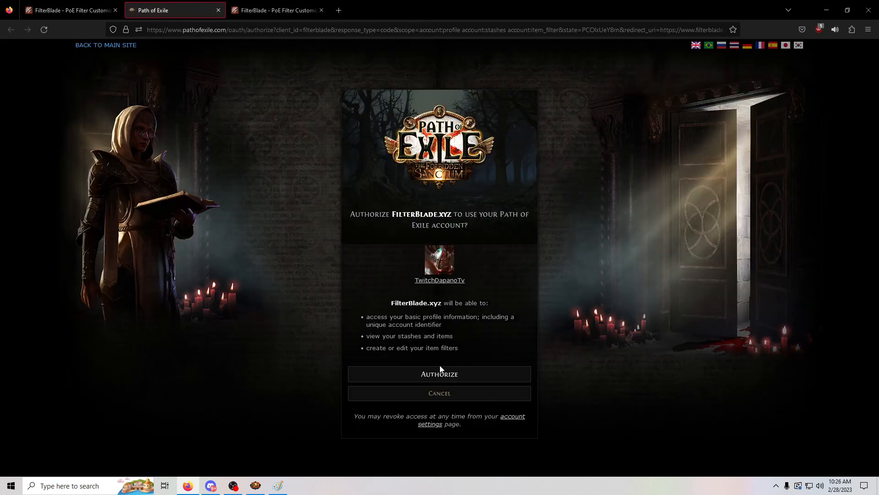
click(440, 372)
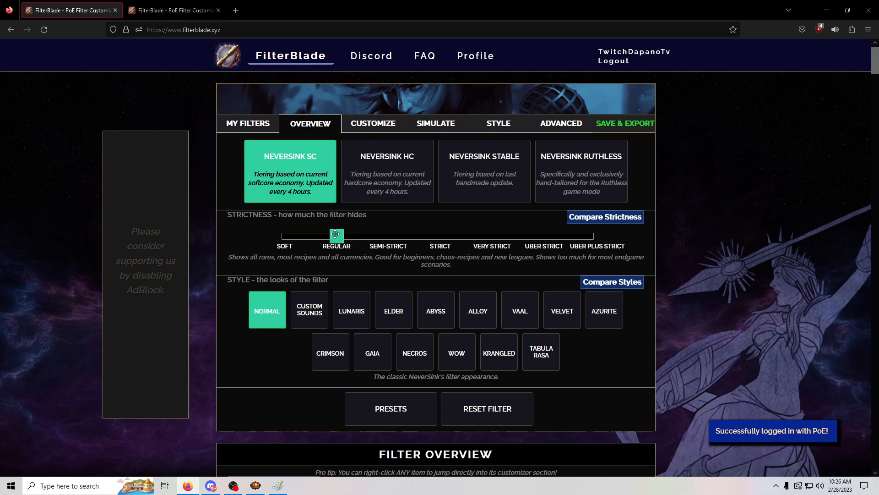
Step: Set the NeverSink SC filter's strictness to Very Strict
drag(335, 234, 491, 242)
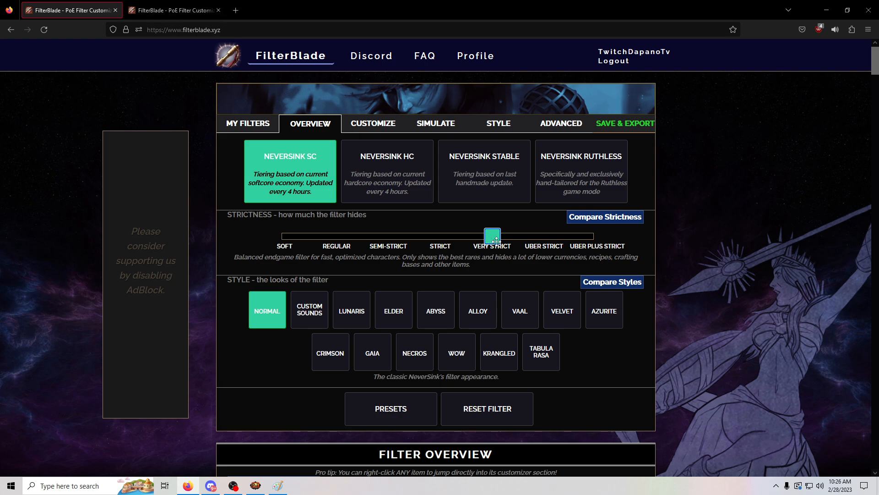
mouse_move(496, 241)
mouse_down()
mouse_move(544, 239)
mouse_move(492, 239)
mouse_up()
Step: Examine the filter overview for shown and hidden currencies, notable drops, map fragments, maps and rare items
scroll(680, 286, down, 2)
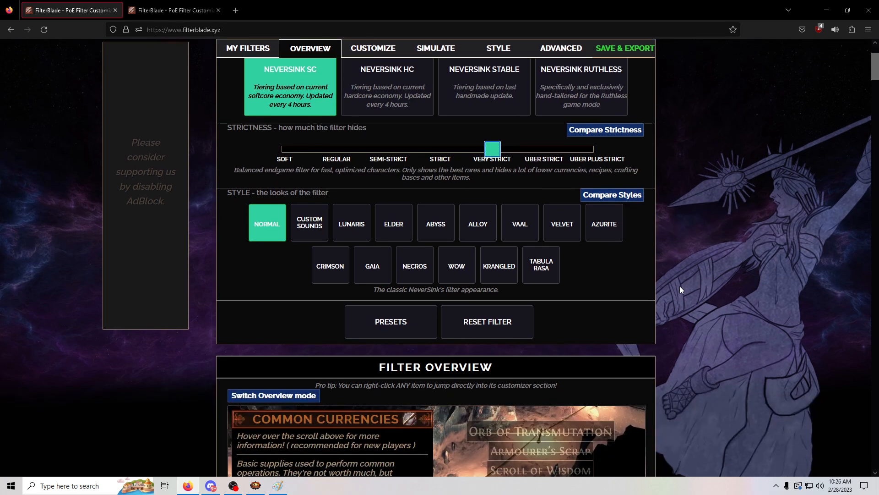
scroll(678, 285, up, 2)
scroll(682, 288, down, 10)
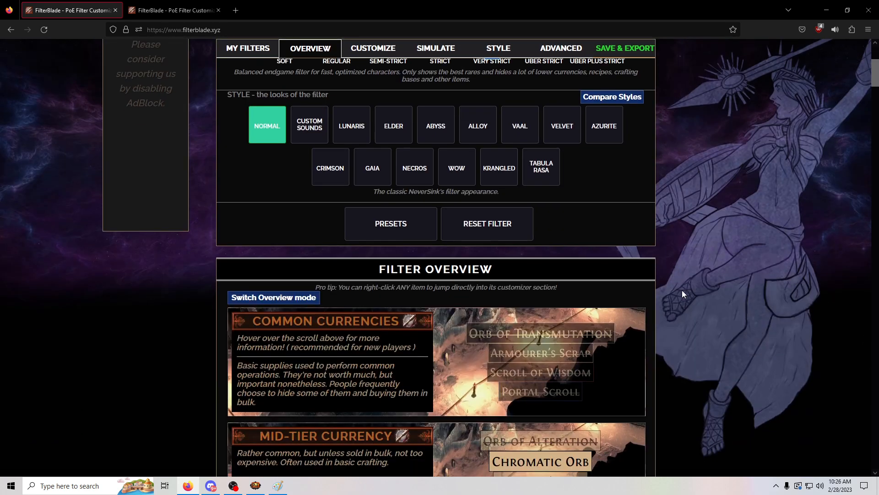
scroll(676, 284, up, 3)
scroll(676, 285, down, 10)
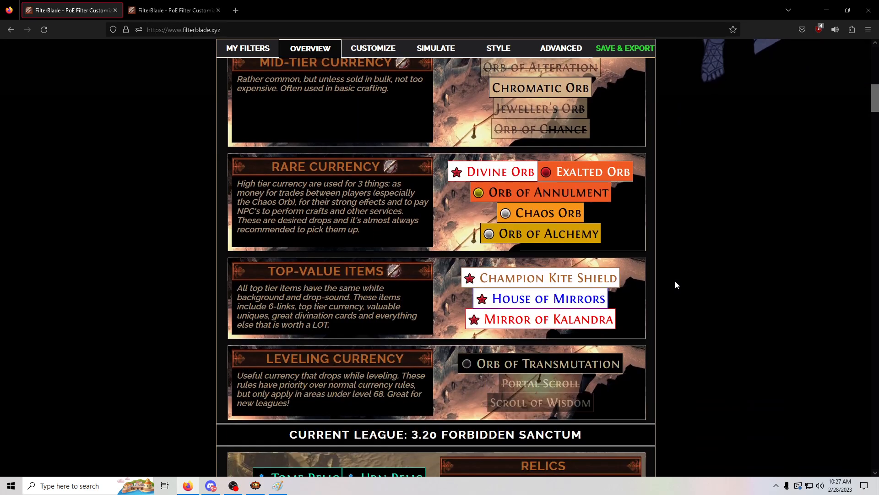
scroll(674, 282, down, 4)
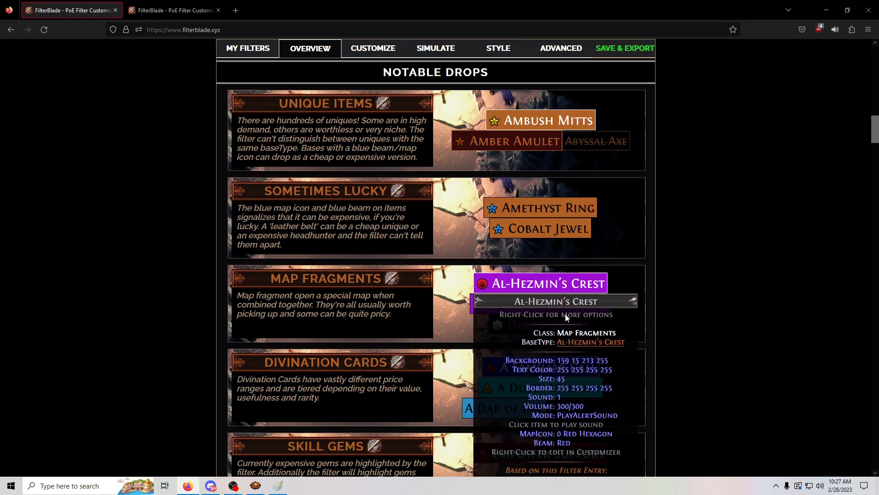
scroll(636, 295, down, 2)
scroll(766, 301, down, 4)
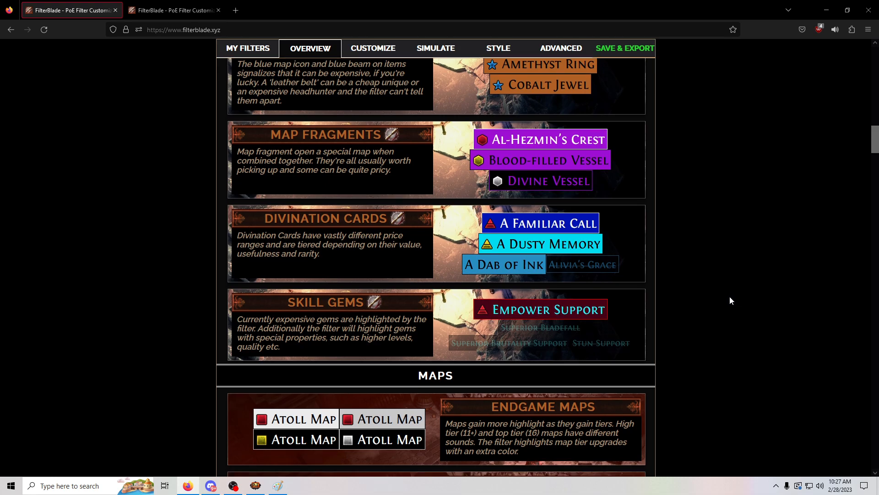
scroll(200, 277, down, 6)
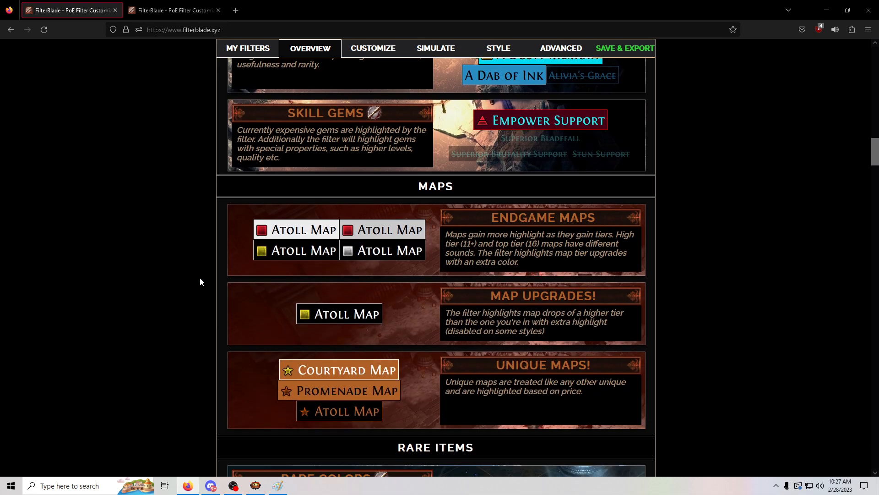
scroll(242, 266, down, 6)
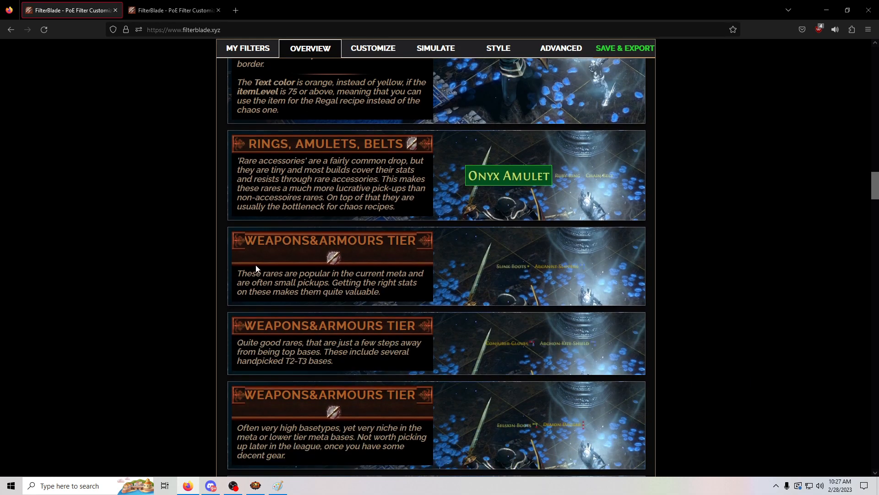
scroll(256, 266, up, 10)
scroll(486, 254, up, 10)
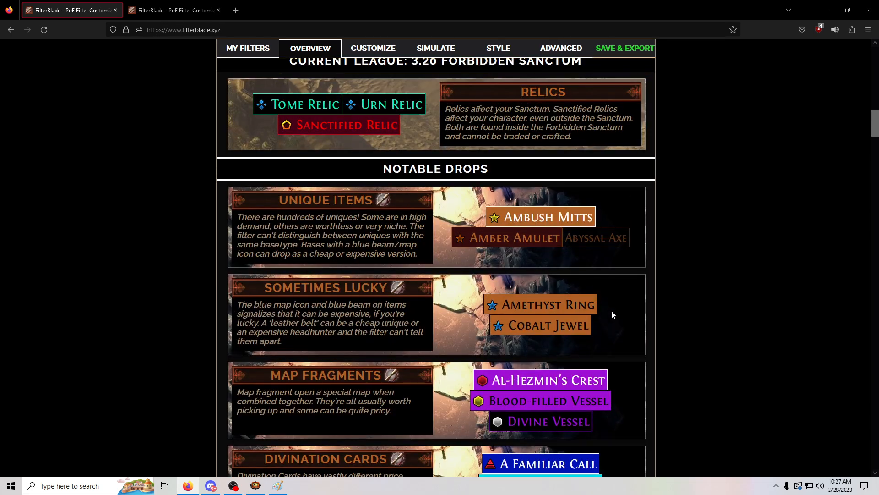
scroll(611, 312, down, 3)
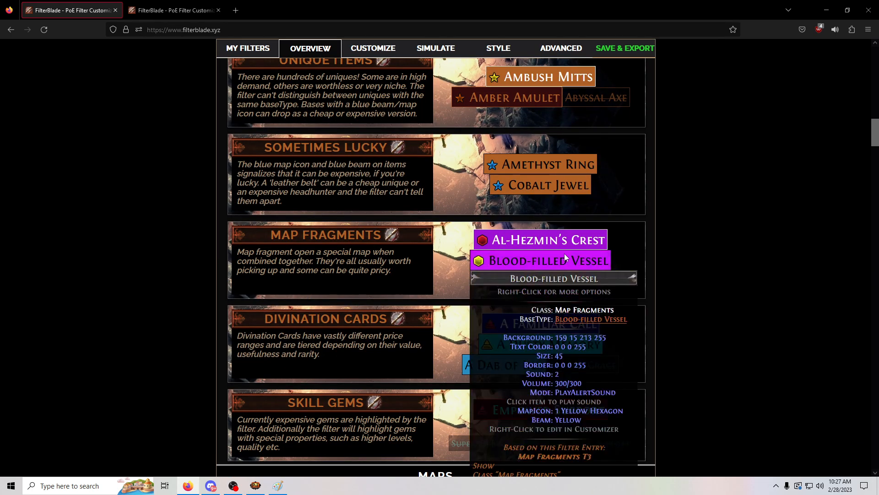
Step: Try the Lunaris style on the filter and preview how currencies and top-value items look in the overview
scroll(633, 249, up, 7)
scroll(650, 277, up, 11)
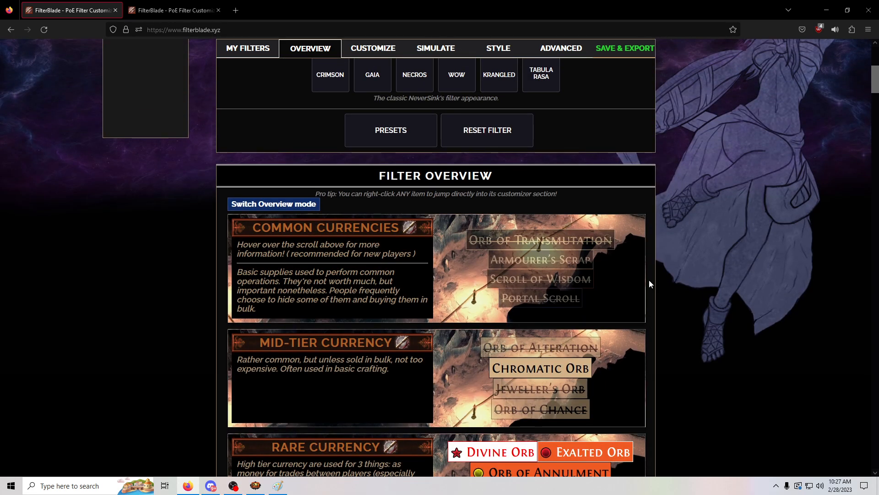
scroll(649, 282, up, 3)
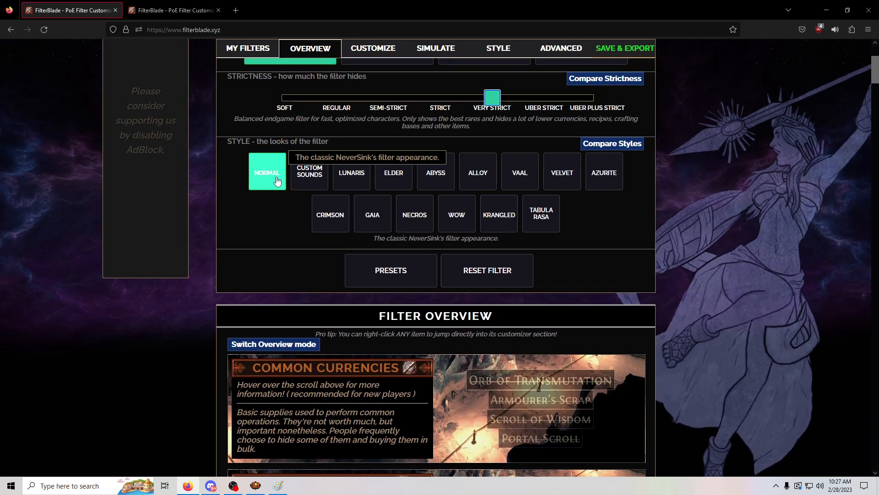
click(351, 173)
scroll(584, 241, down, 20)
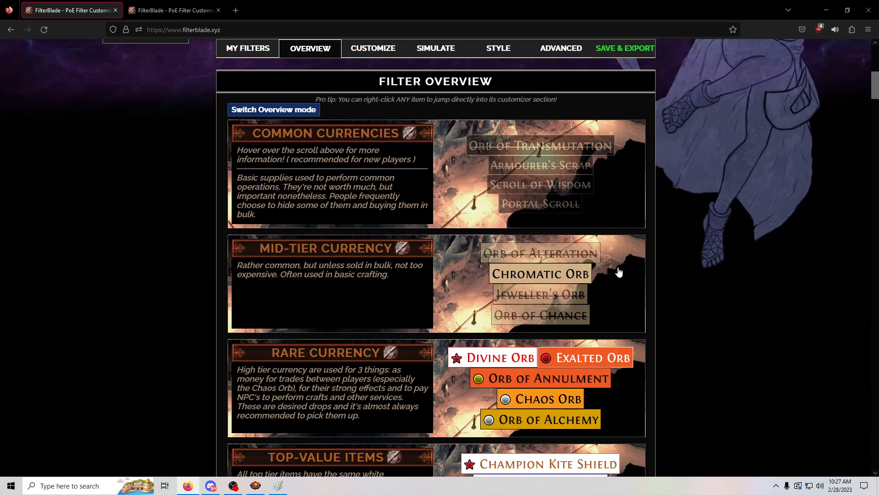
scroll(621, 269, up, 9)
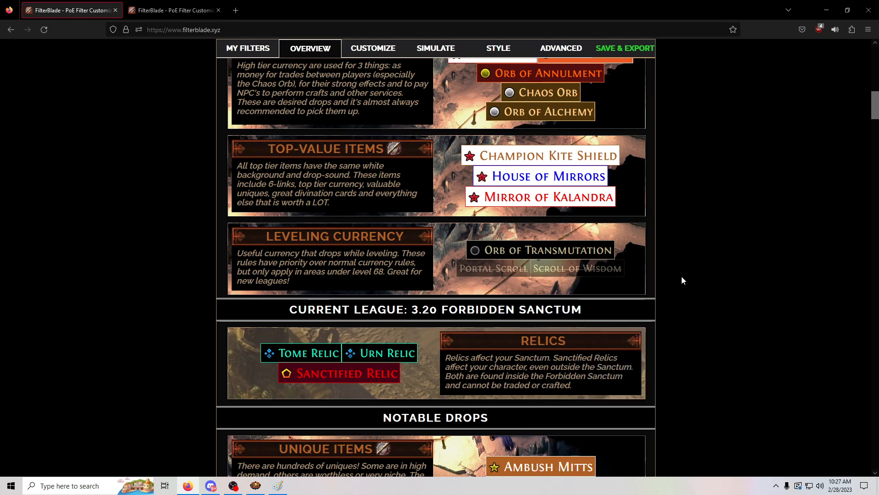
scroll(683, 276, up, 8)
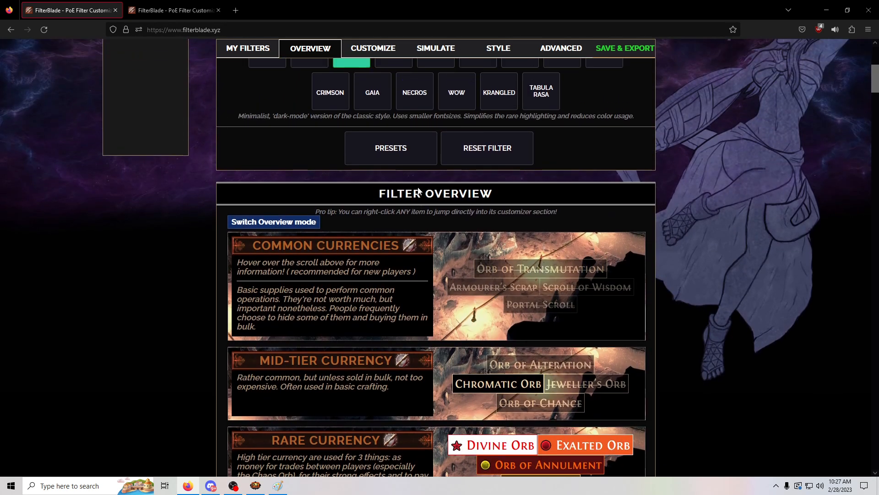
Step: Try the Elder style and preview its currency, notable drop and map fragment labels in the filter overview
scroll(454, 214, up, 3)
click(399, 174)
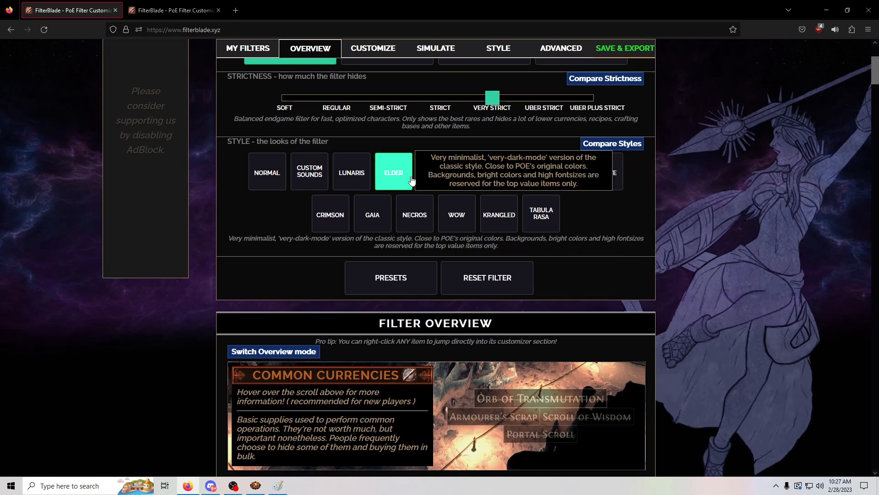
scroll(561, 273, down, 18)
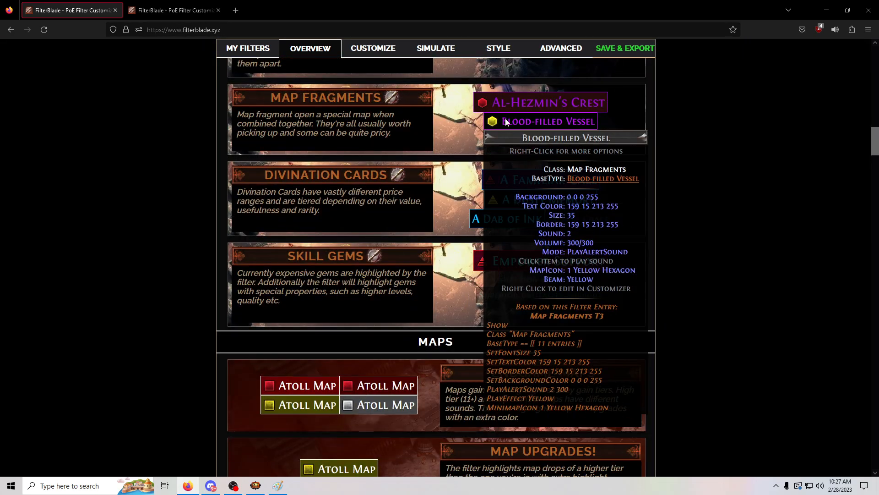
mouse_move(513, 107)
scroll(523, 108, up, 18)
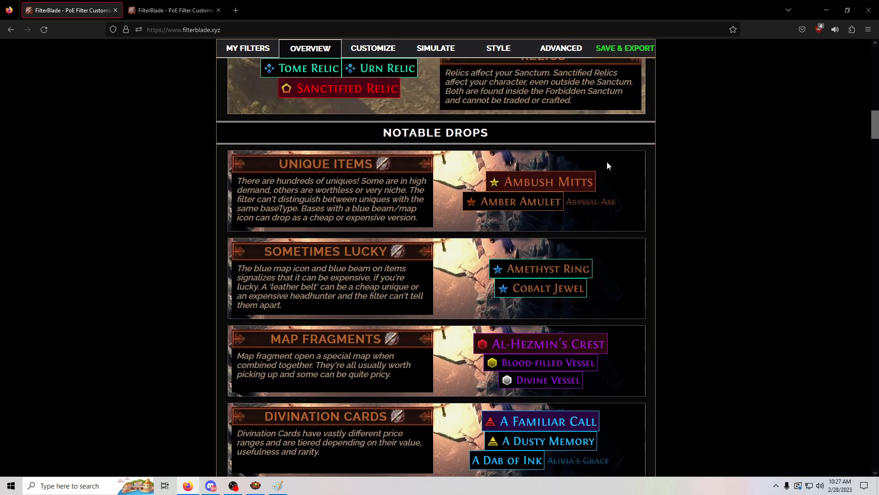
scroll(660, 278, down, 18)
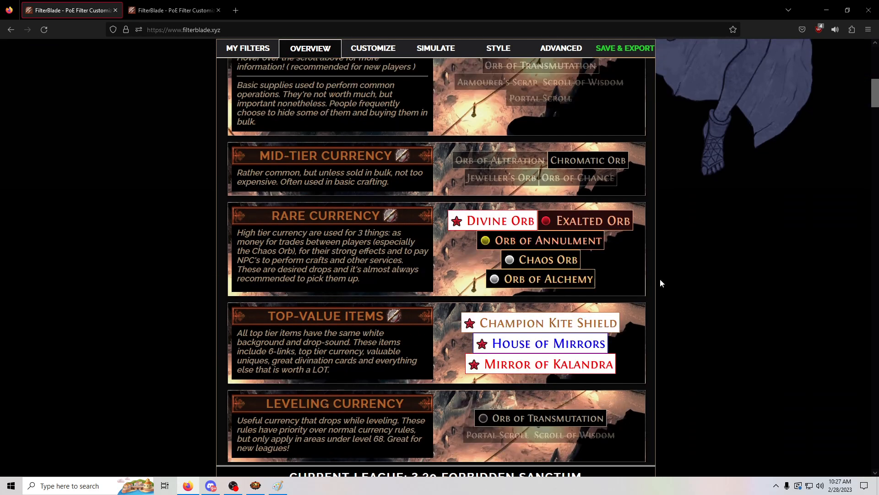
Step: Try the Abyss style and preview its unique item, map fragment and currency labels in the filter overview
scroll(519, 240, down, 1)
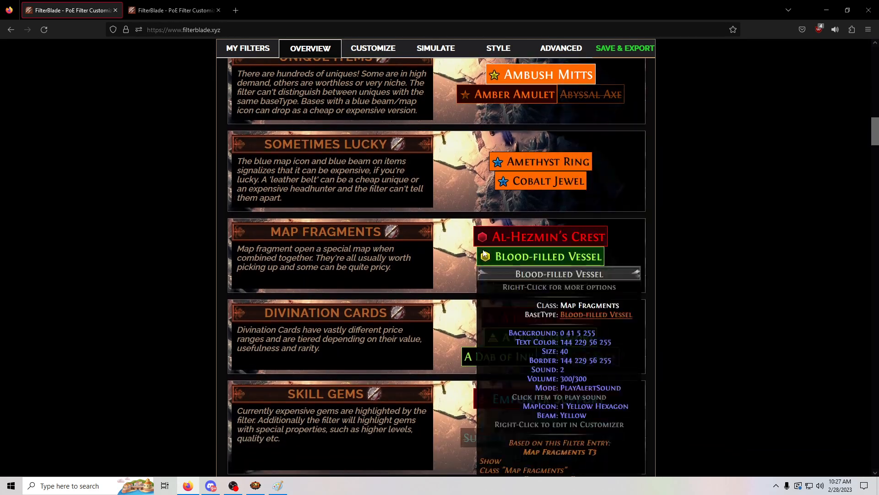
scroll(684, 249, down, 2)
scroll(681, 243, up, 5)
scroll(681, 248, up, 15)
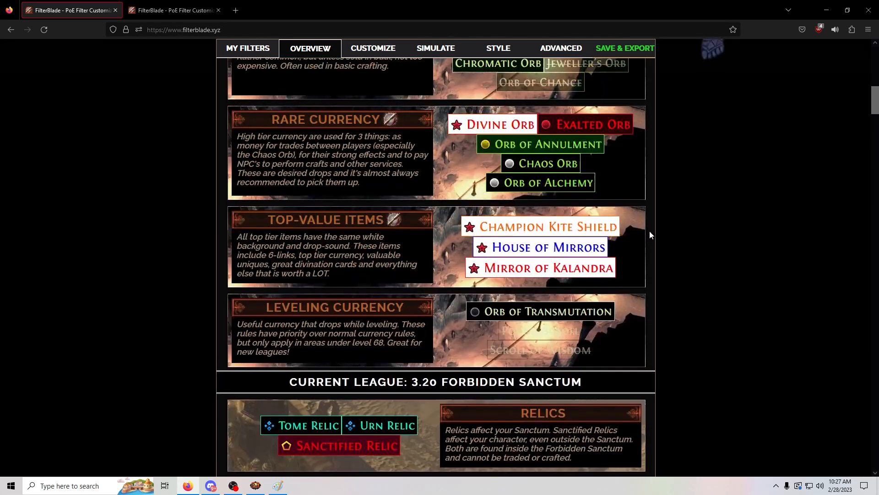
Step: Try the Alloy style and preview its notable drops, including the Divine Vessel map fragment's details
scroll(685, 289, down, 15)
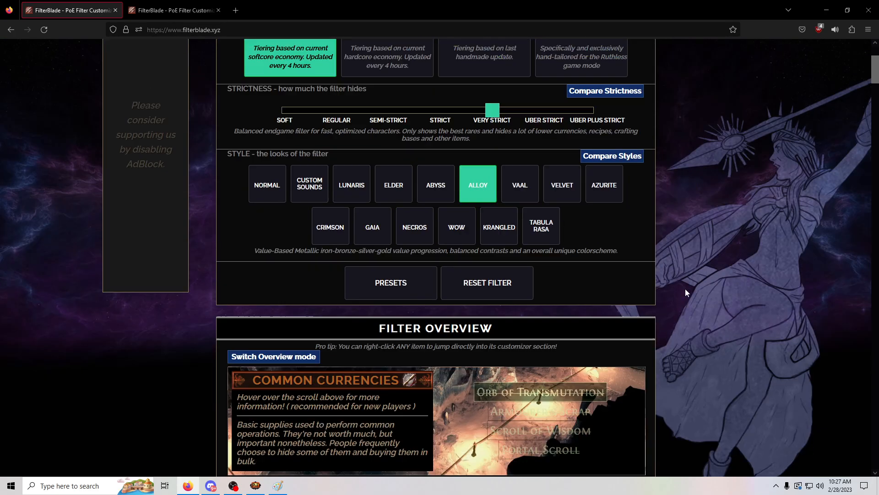
scroll(648, 266, down, 3)
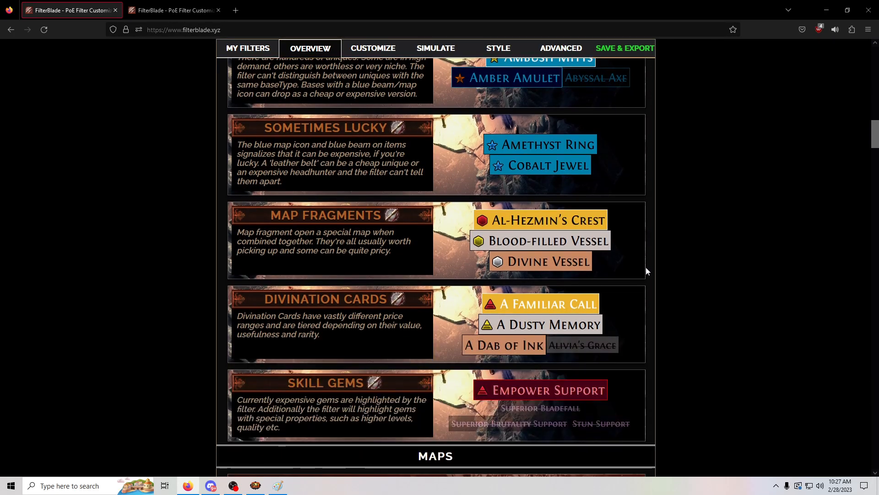
scroll(646, 266, down, 2)
mouse_move(606, 250)
scroll(551, 201, up, 15)
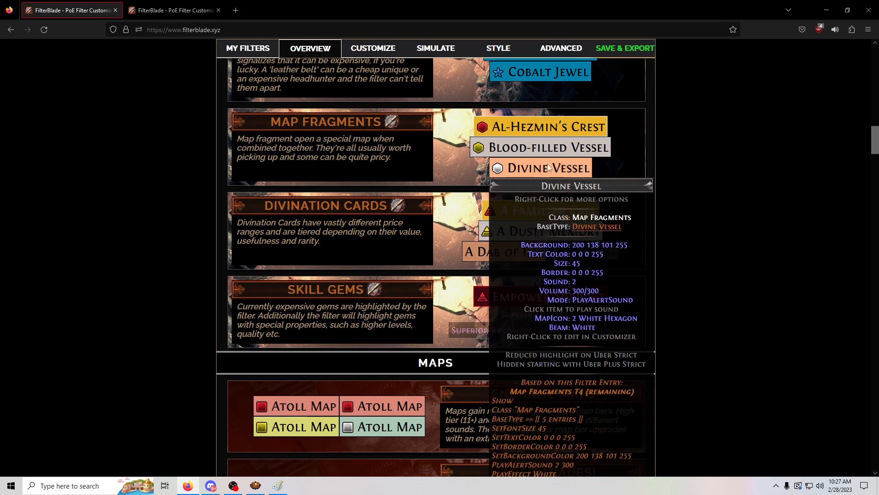
scroll(551, 201, up, 4)
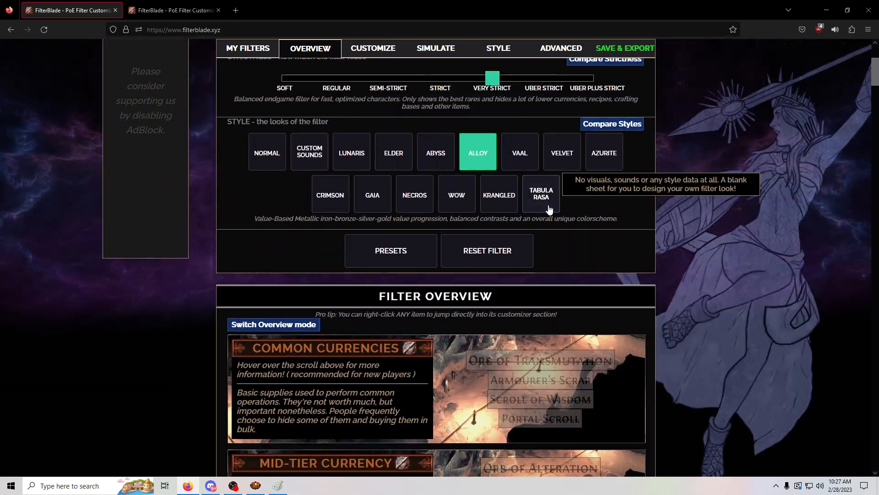
Step: Set the filter style to Vaal and preview its divination cards, maps and notable drops in the overview
click(522, 198)
scroll(634, 268, down, 10)
scroll(636, 268, down, 15)
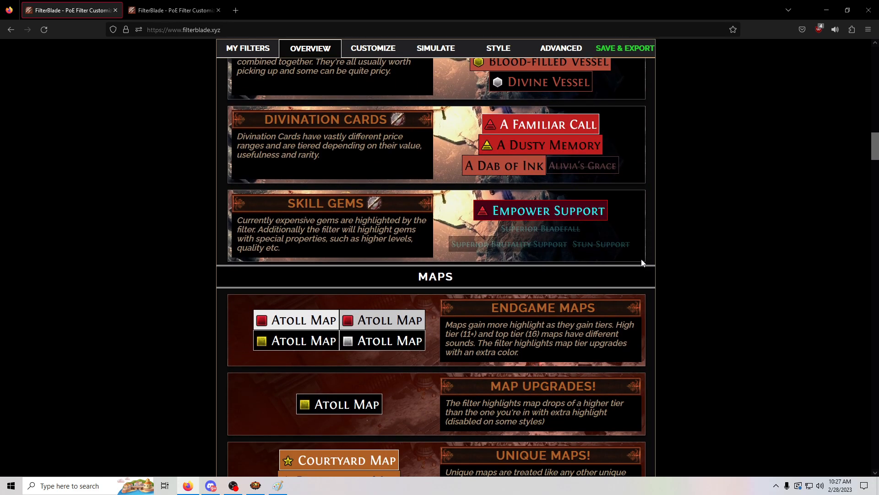
scroll(642, 262, up, 12)
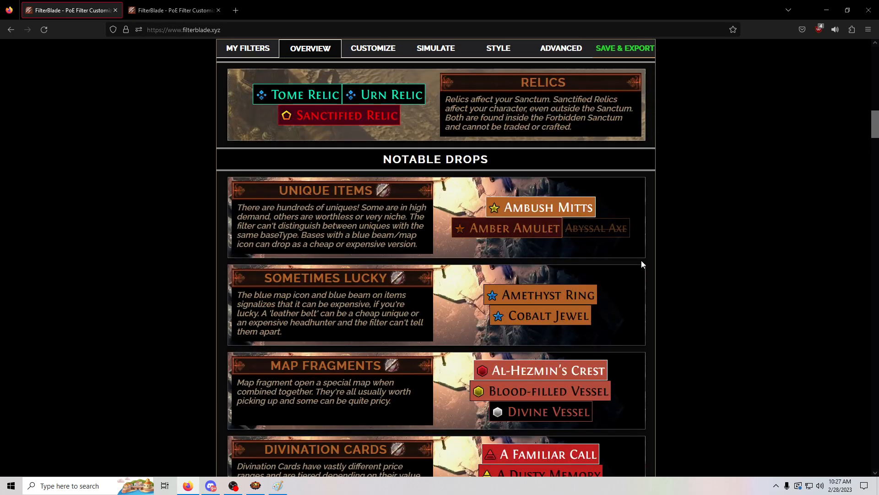
scroll(642, 263, up, 10)
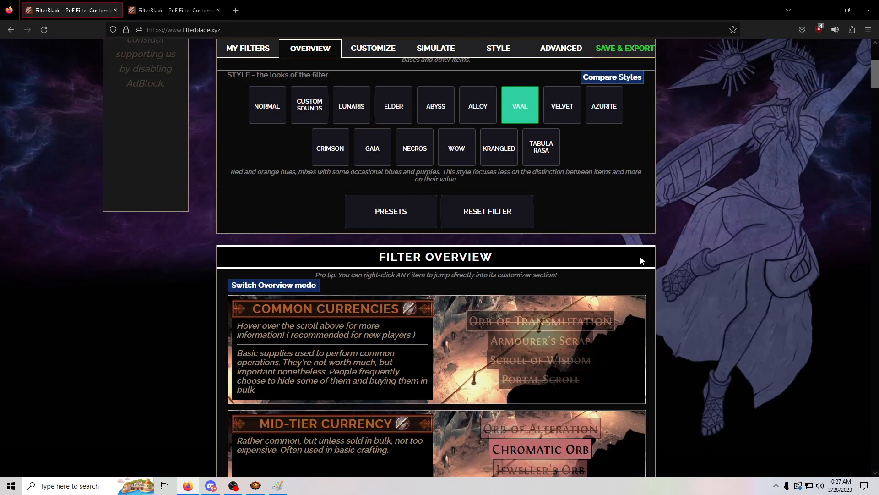
scroll(638, 261, up, 1)
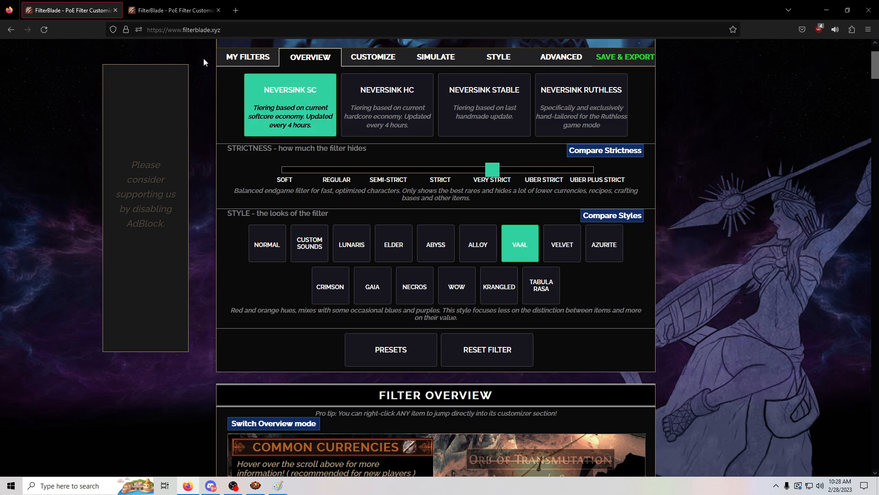
Step: Search the web for "poe ladder" in the second browser tab
click(166, 12)
click(206, 30)
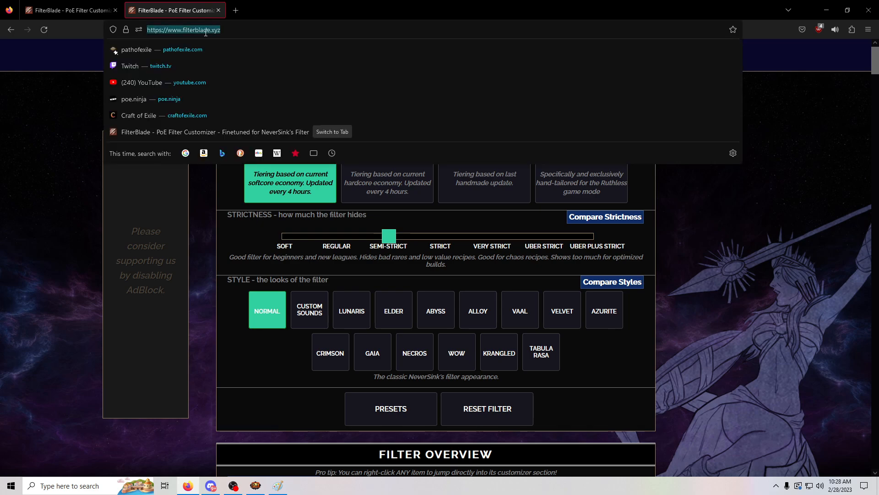
text(p)
key(BackSpace)
text(poe ladder)
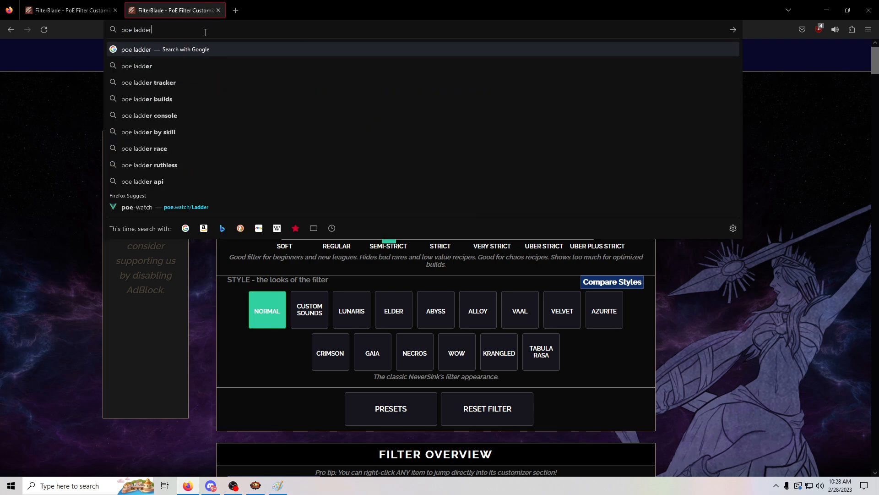
key(Return)
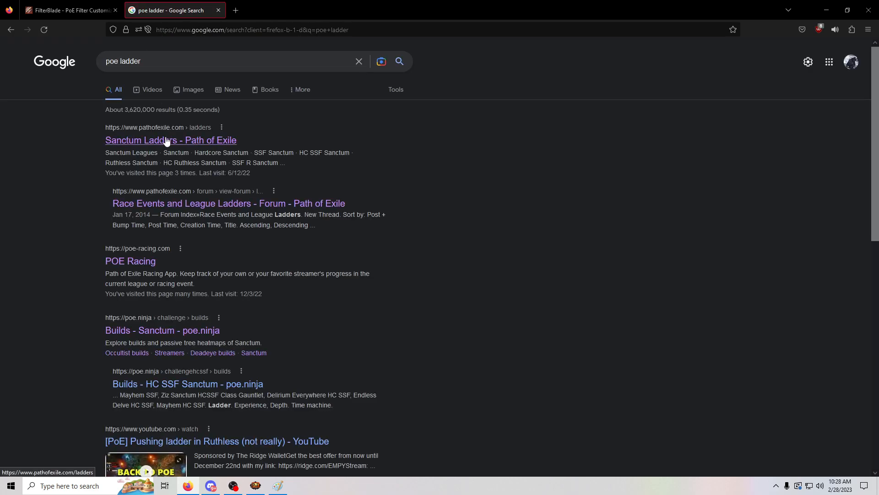
Step: Search for "poe filter" and open Path of Exile's Popular Item Filters page to review the ranked filters
click(185, 64)
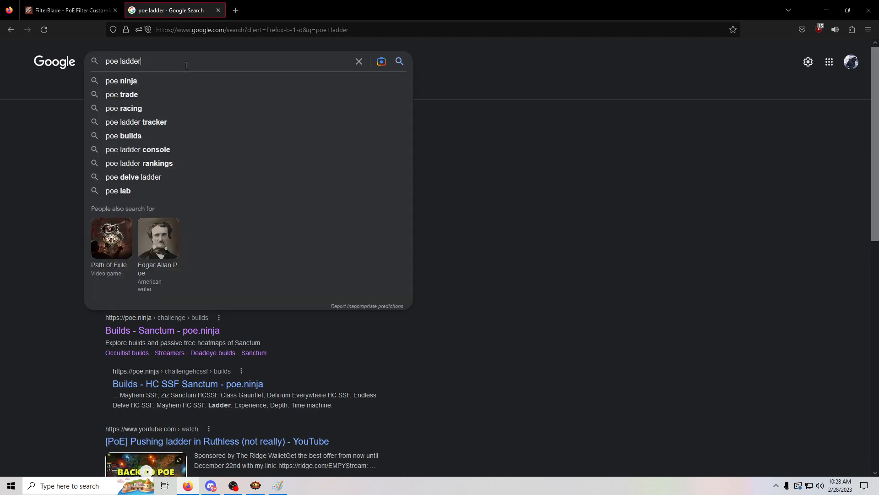
key(BackSpace)
key(BackSpace)
key(BackSpace)
key(BackSpace)
key(BackSpace)
key(BackSpace)
text(filter)
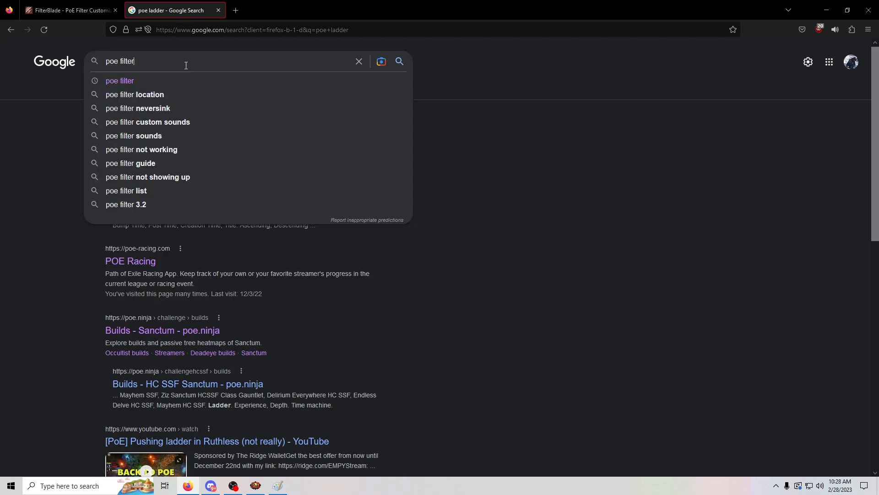
key(Return)
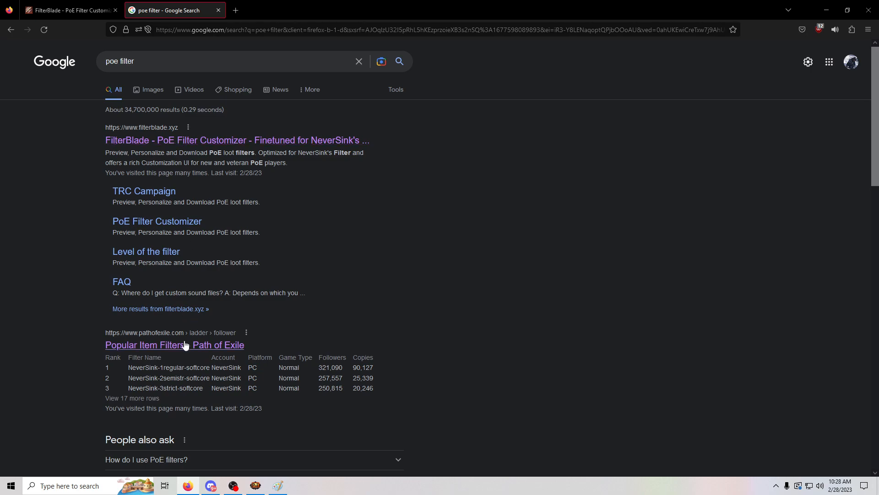
click(183, 344)
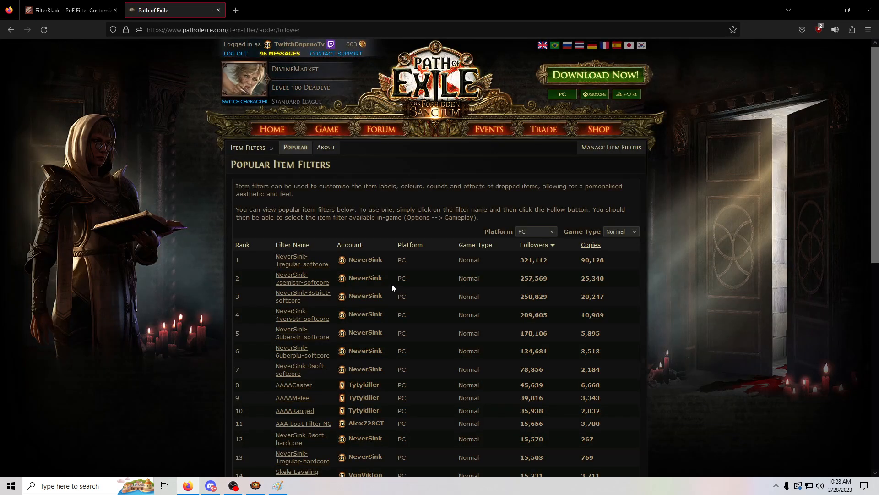
scroll(392, 284, down, 2)
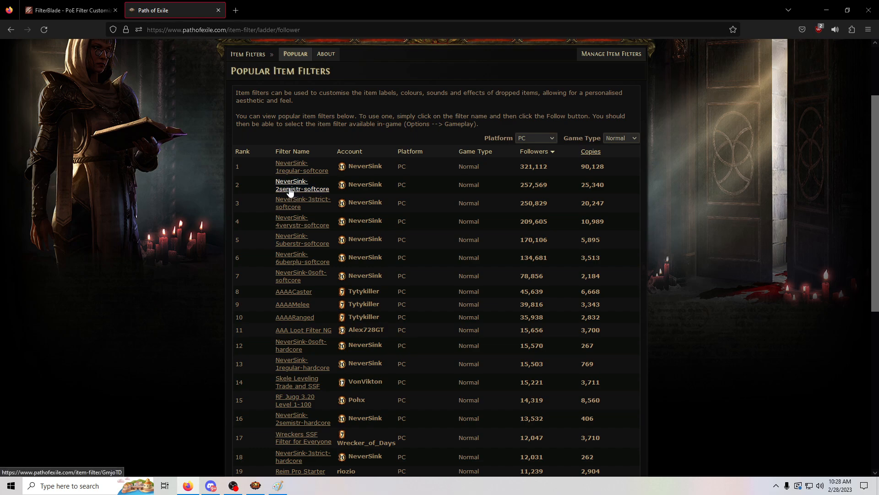
Step: Check the saved filters and the overview in FilterBlade, compare with the Popular Item Filters page, and return to FilterBlade
click(63, 12)
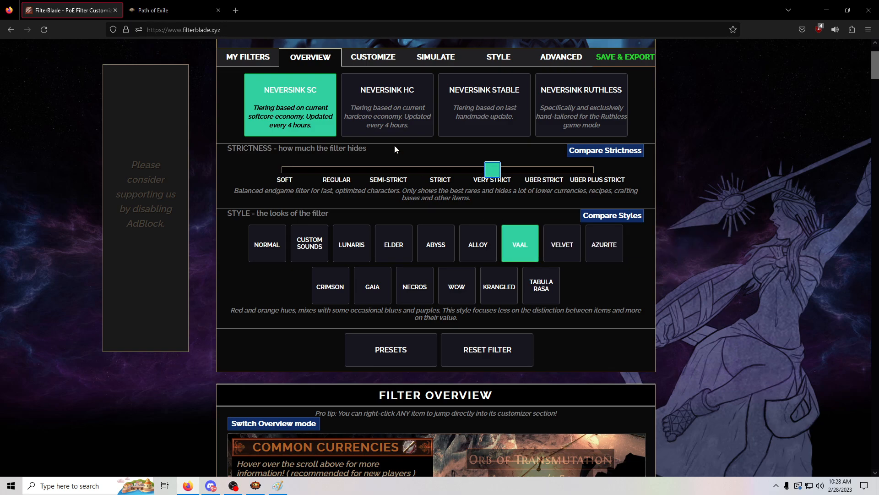
click(258, 61)
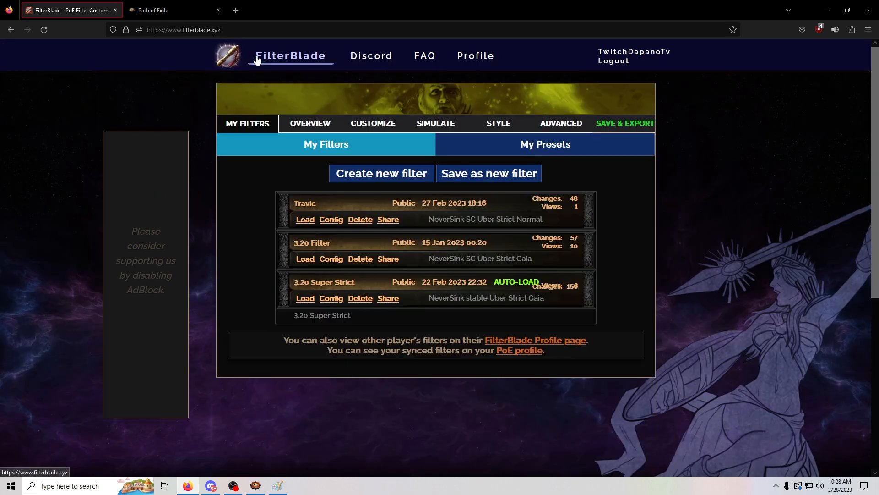
click(321, 128)
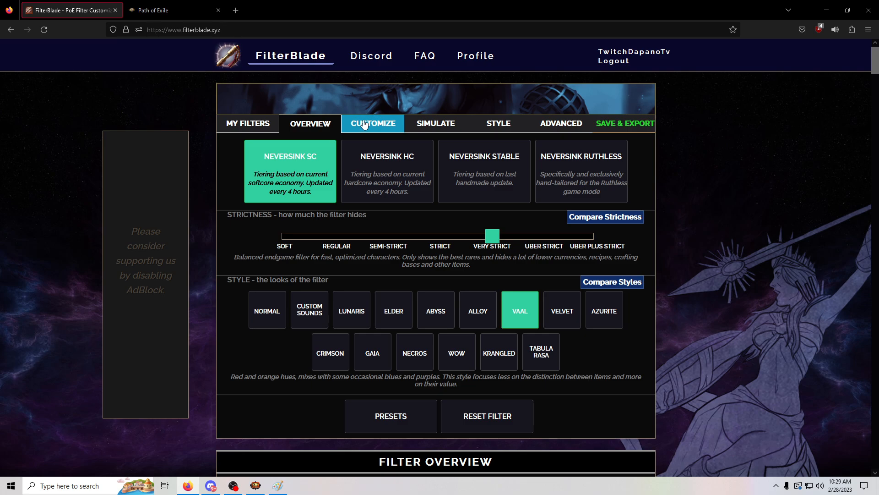
click(144, 13)
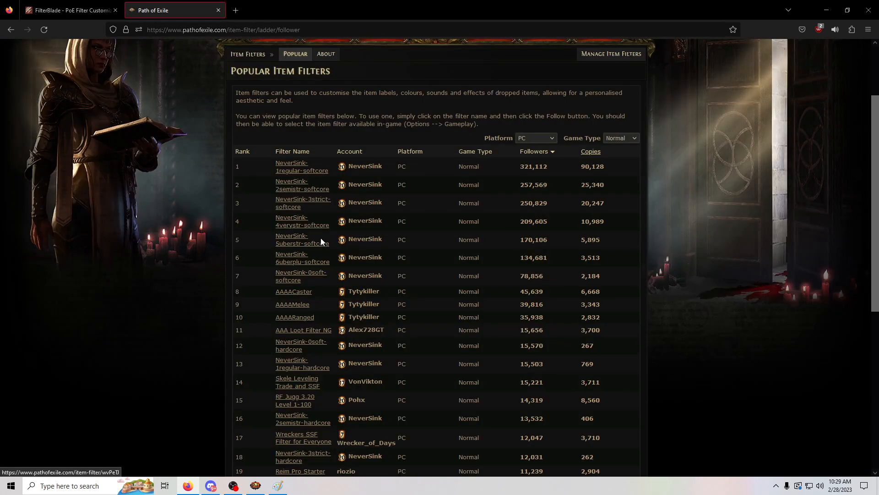
click(71, 10)
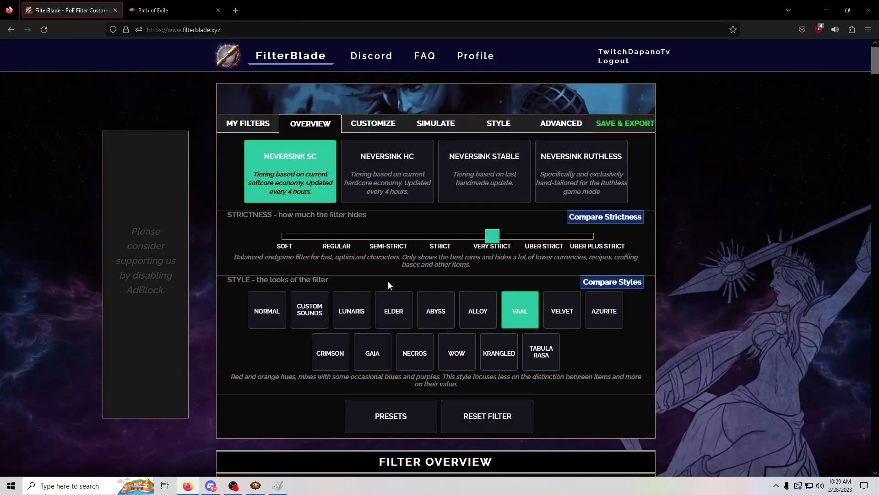
Step: Open the filter's save and export configuration and name the filter League Filter Test
scroll(388, 282, down, 2)
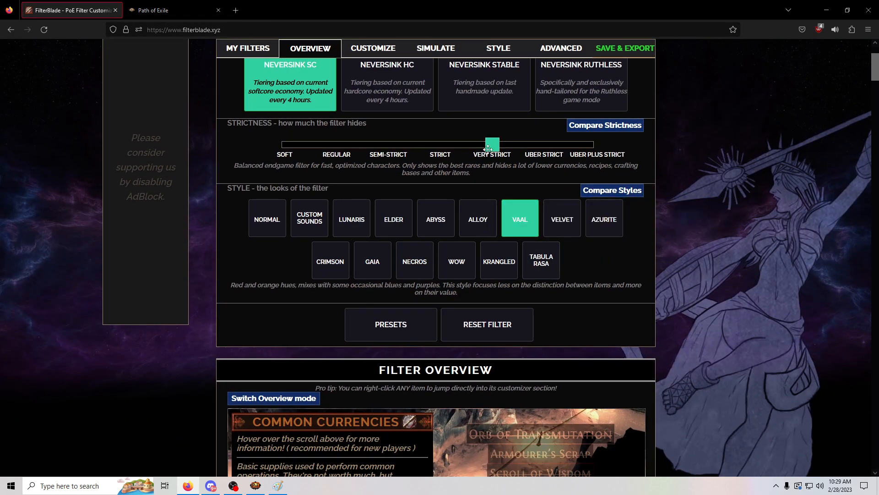
scroll(491, 148, up, 2)
click(612, 129)
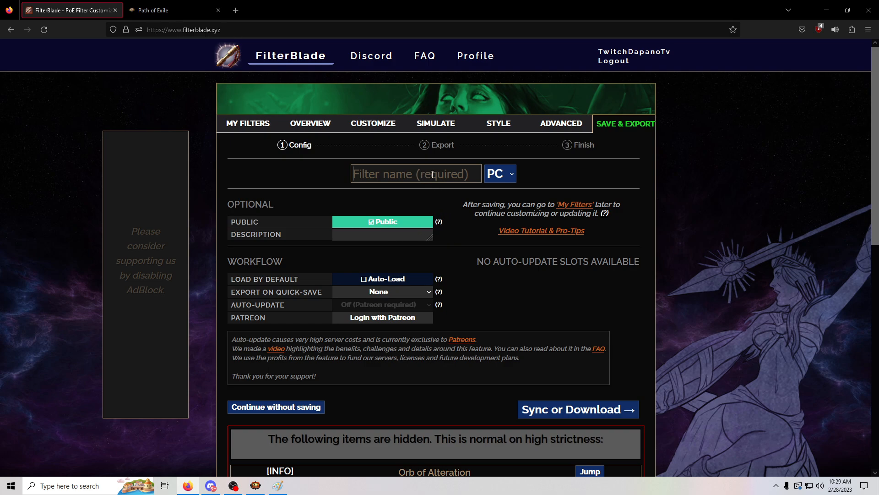
text(Lea)
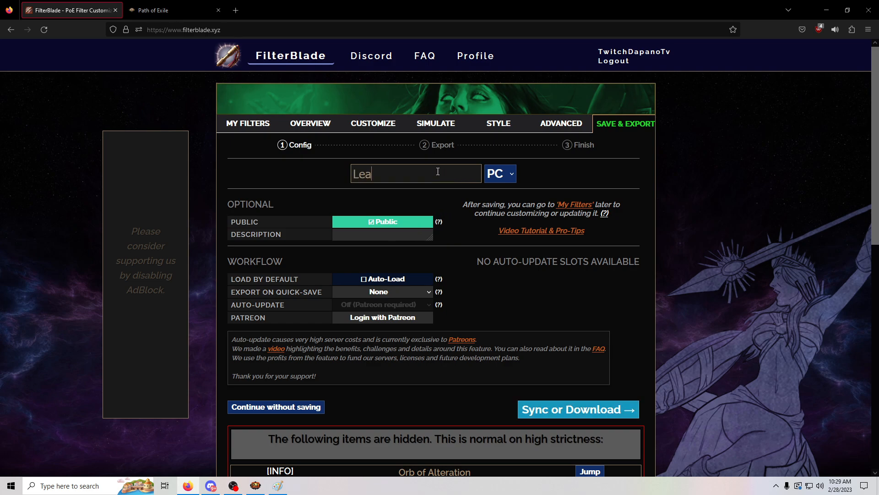
text(gue Filter Teest)
key(BackSpace)
text(ter Test)
Step: Save and sync League Filter Test to the Path of Exile account, and open the list of saved filters
scroll(415, 389, down, 2)
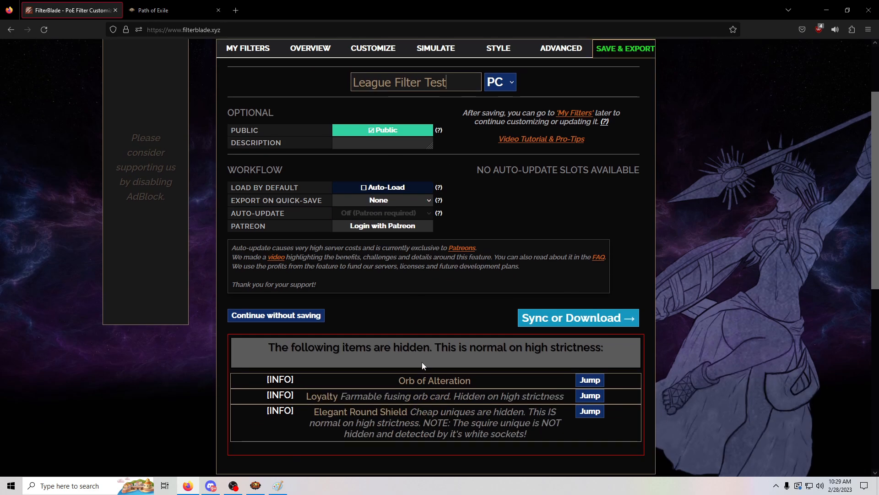
click(573, 317)
click(348, 166)
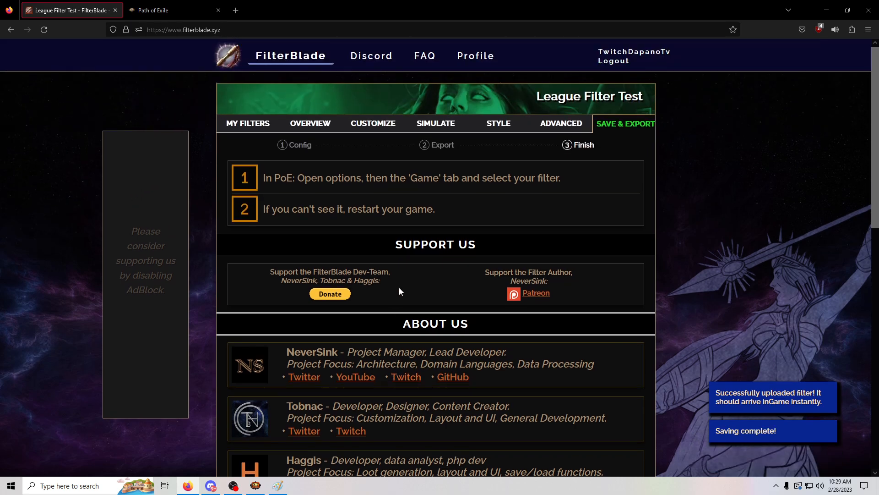
click(241, 129)
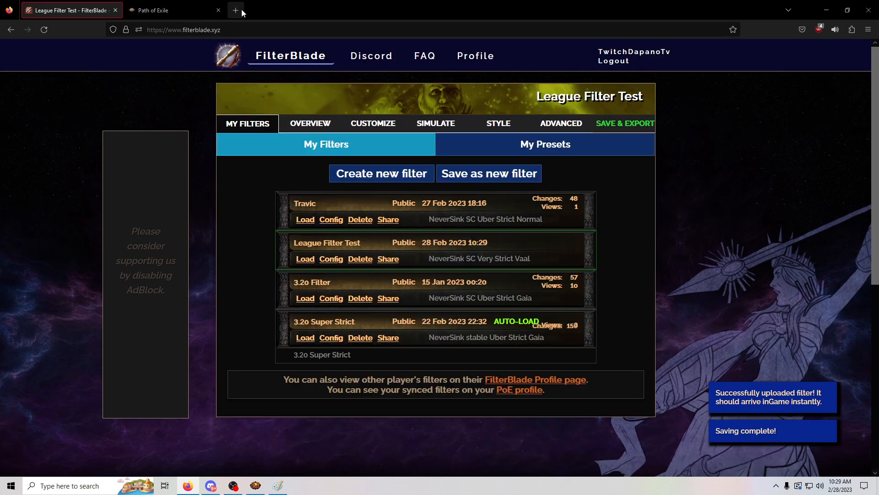
Step: Open the account profile's Item Filters page on the Path of Exile website and check for League Filter Test
click(215, 12)
scroll(568, 191, up, 3)
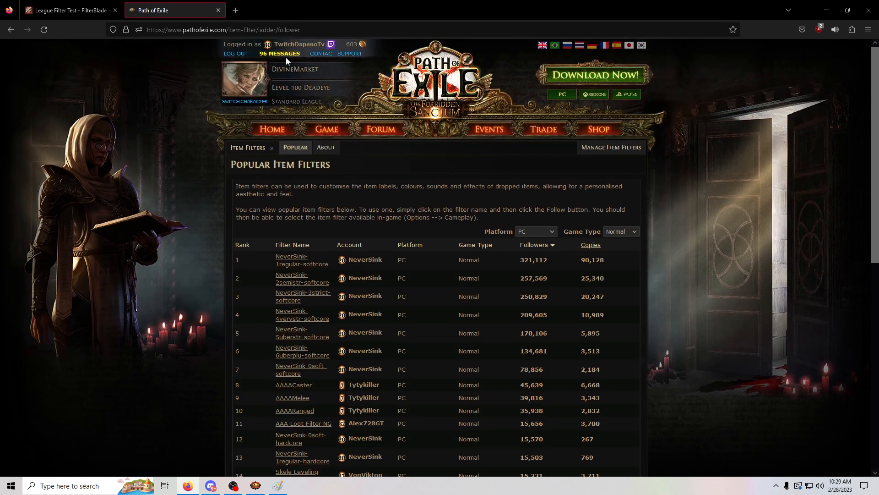
click(257, 76)
click(760, 179)
click(340, 86)
click(776, 187)
click(306, 48)
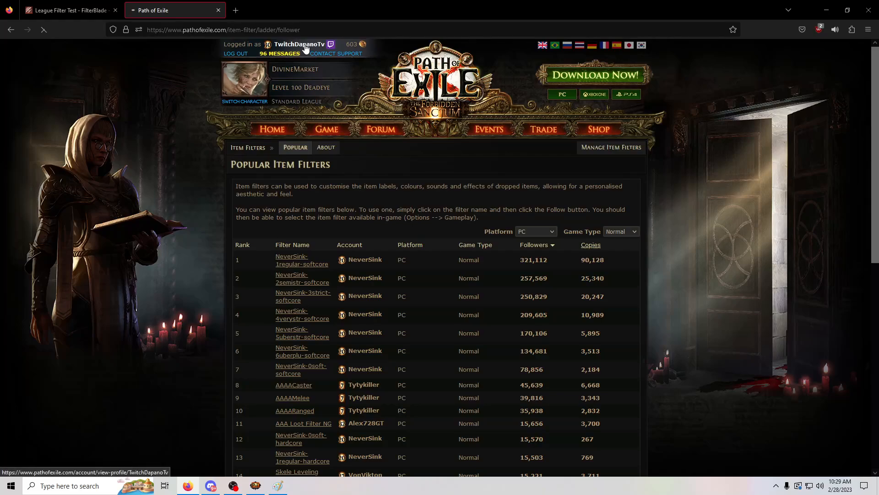
scroll(584, 369, down, 2)
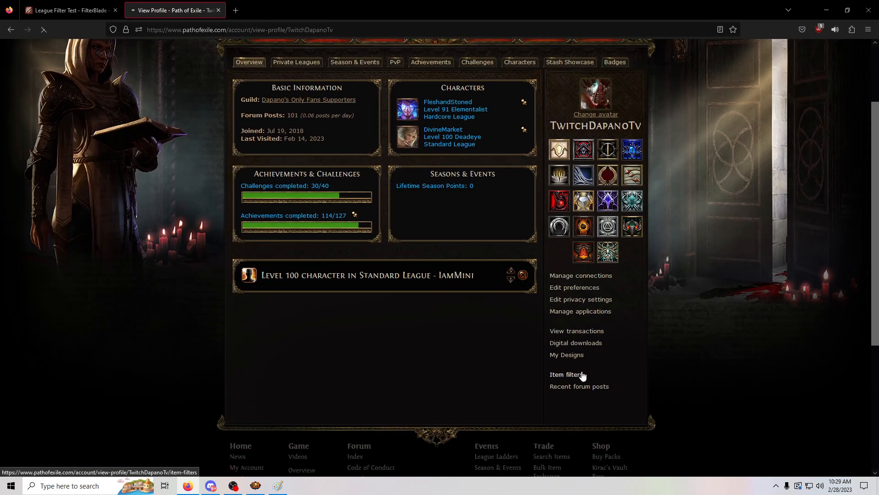
click(581, 373)
scroll(234, 254, down, 2)
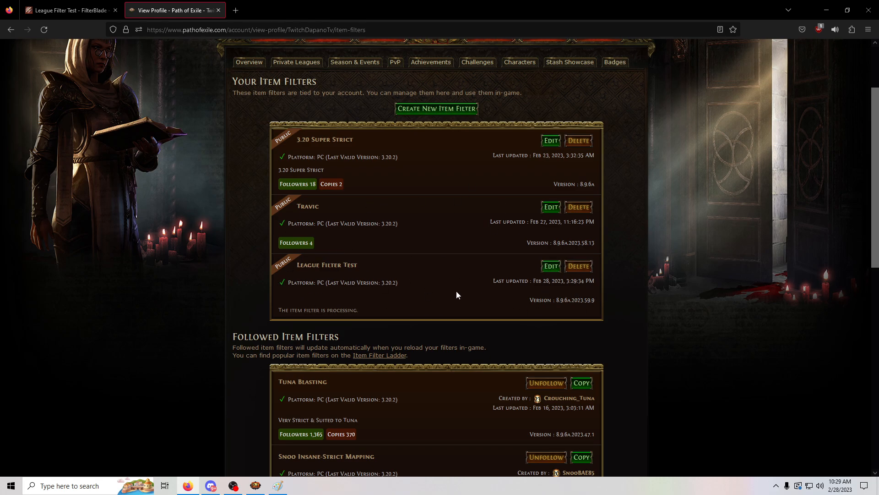
Step: Switch from FilterBlade to the Path of Exile game and set its item filter to League Filter Test
click(54, 6)
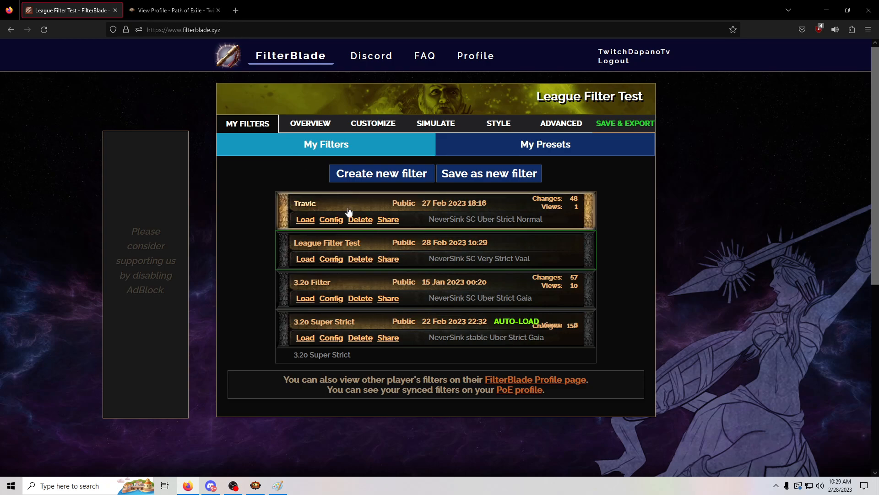
click(376, 125)
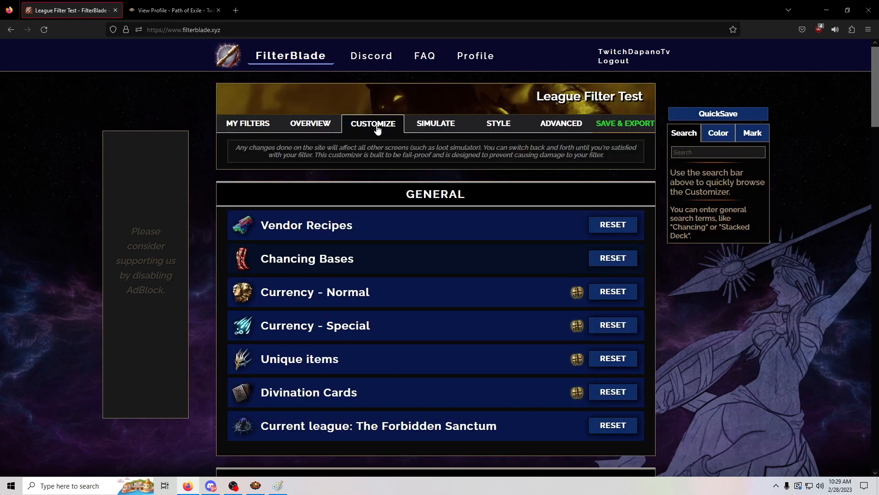
key(alt+Tab)
key(alt+Tab)
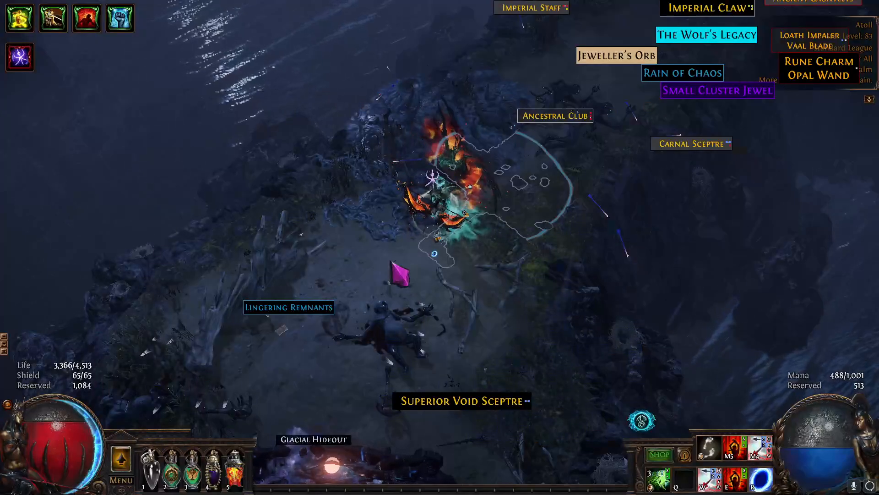
key(Escape)
click(416, 161)
click(222, 115)
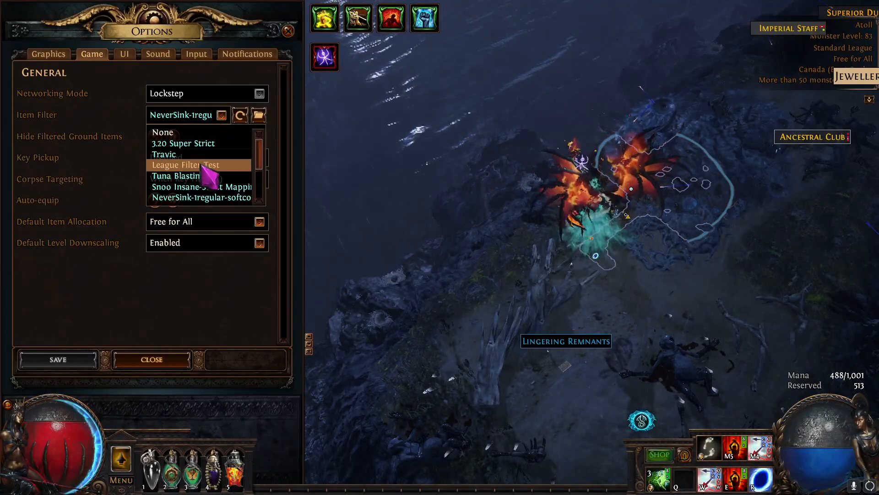
click(201, 165)
click(91, 360)
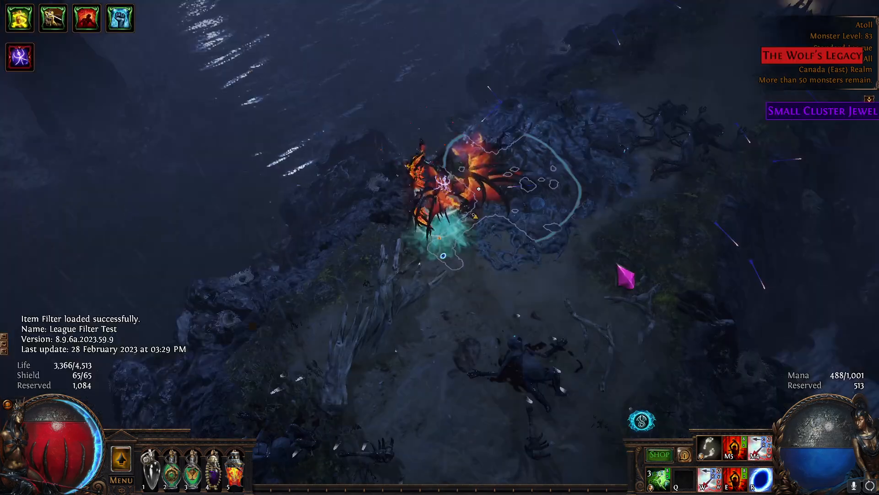
Step: Move through the Atoll map, pick up The Wolf's Legacy divination card and open the inventory
mouse_move(692, 187)
mouse_down()
mouse_move(604, 73)
mouse_move(563, 119)
mouse_move(544, 126)
mouse_move(422, 108)
mouse_move(459, 138)
mouse_move(342, 214)
mouse_move(393, 162)
mouse_move(492, 205)
mouse_up()
key(Tab)
key(Tab)
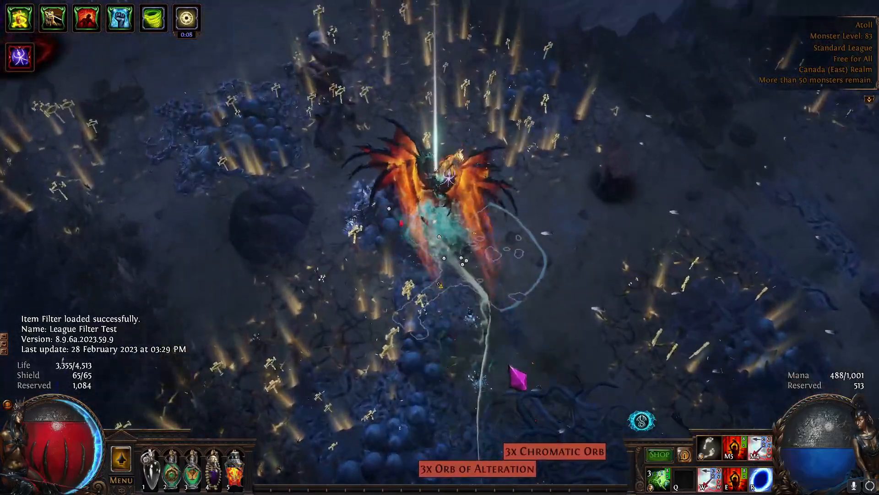
mouse_move(542, 466)
mouse_down()
mouse_move(481, 387)
mouse_move(511, 353)
mouse_move(523, 300)
mouse_move(501, 260)
mouse_up()
click(490, 288)
mouse_move(335, 240)
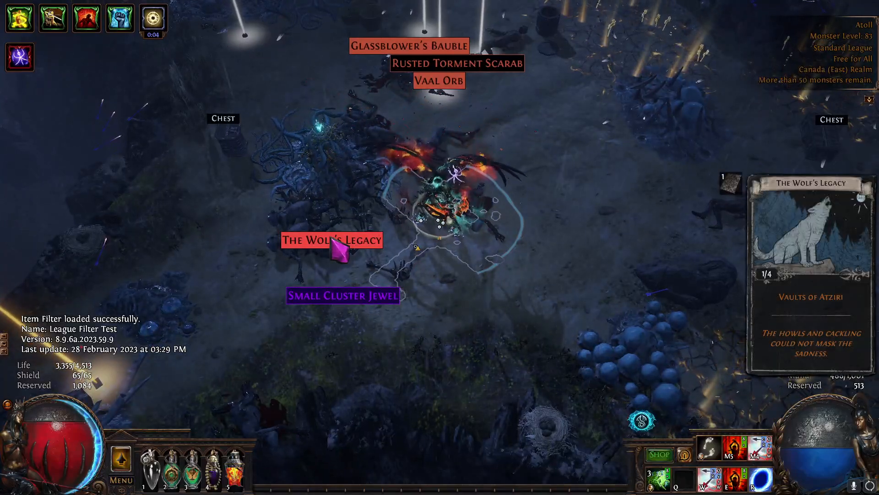
drag(324, 245, 256, 246)
key(i)
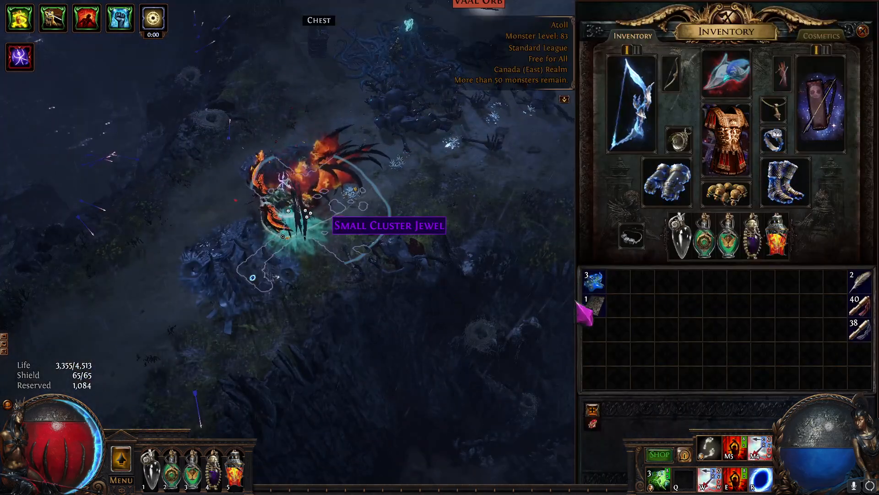
Step: Switch to FilterBlade and open the Ingame Item Recreator among its simulation tools
key(alt+Tab)
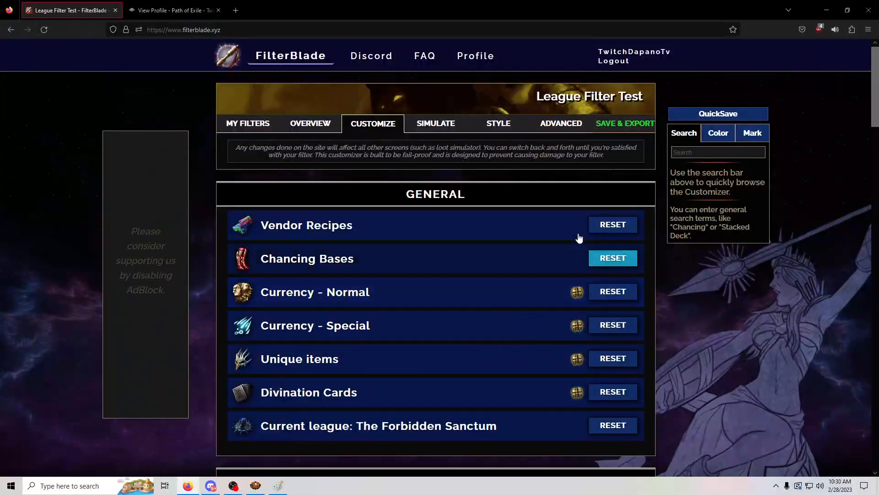
click(453, 122)
scroll(572, 293, down, 8)
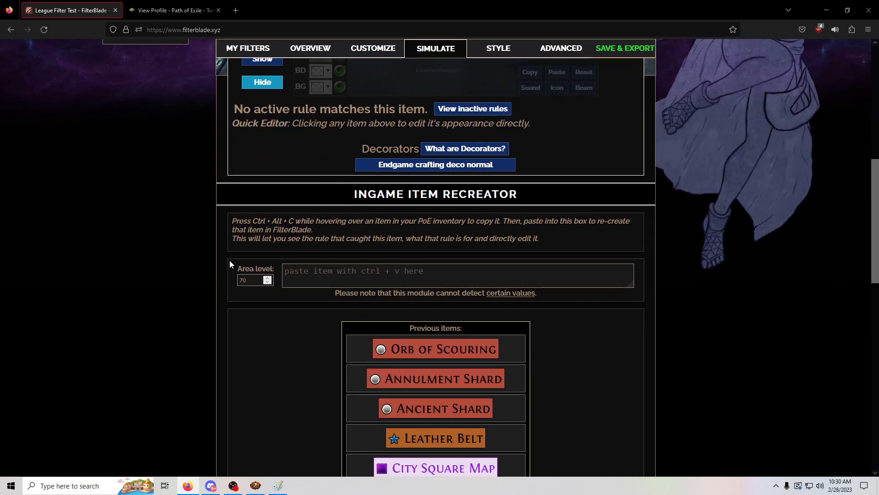
scroll(276, 230, down, 1)
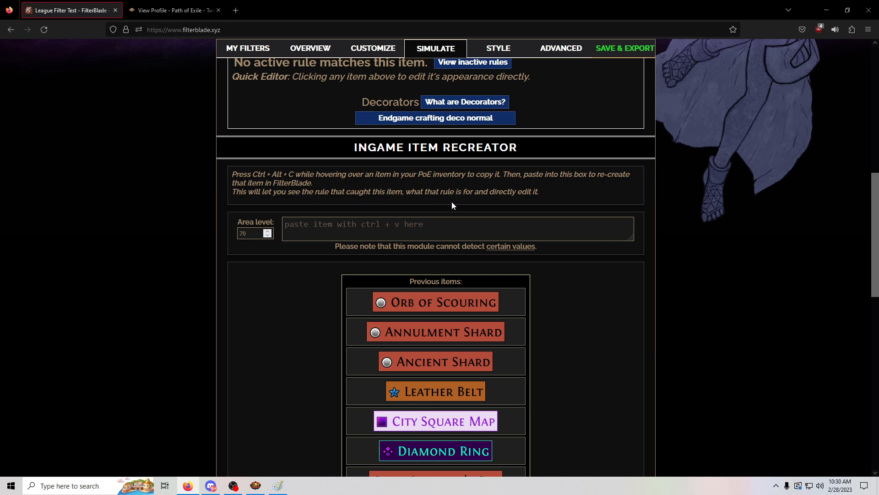
Step: Copy The Wolf's Legacy from the Path of Exile inventory and paste it into FilterBlade's Ingame Item Recreator
key(alt+Tab)
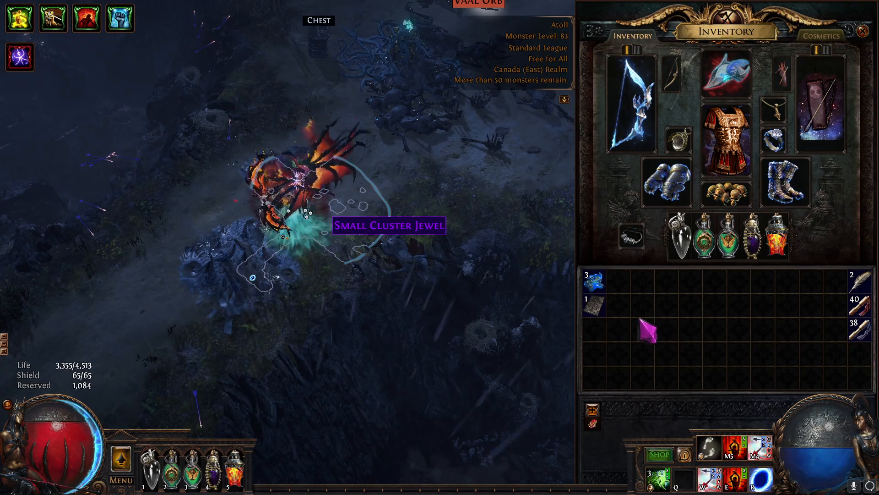
key(ctrl)
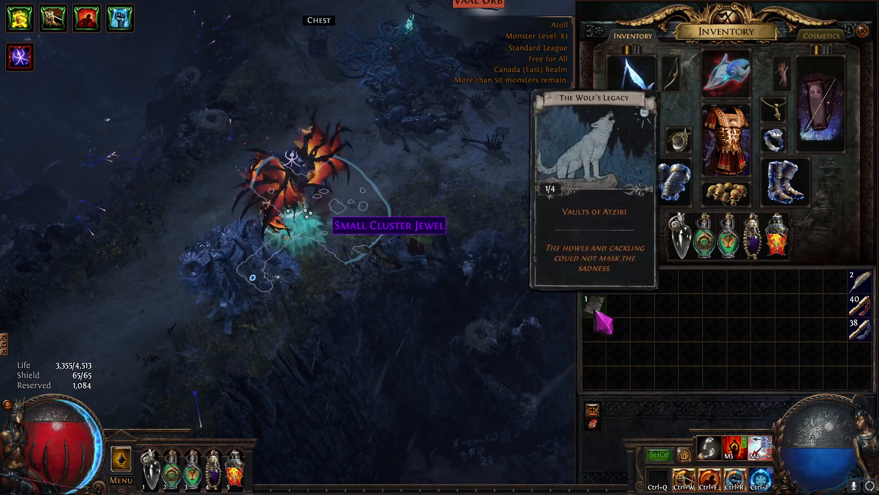
key(alt+Tab)
click(470, 238)
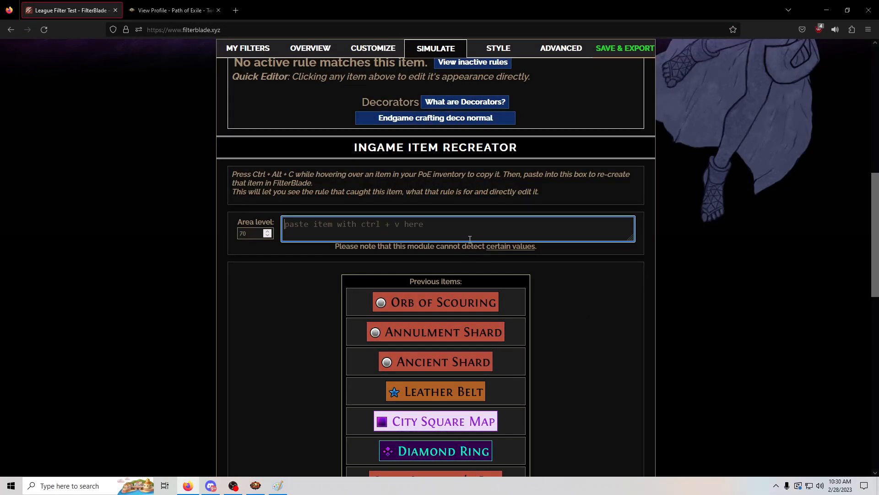
key(ctrl+v)
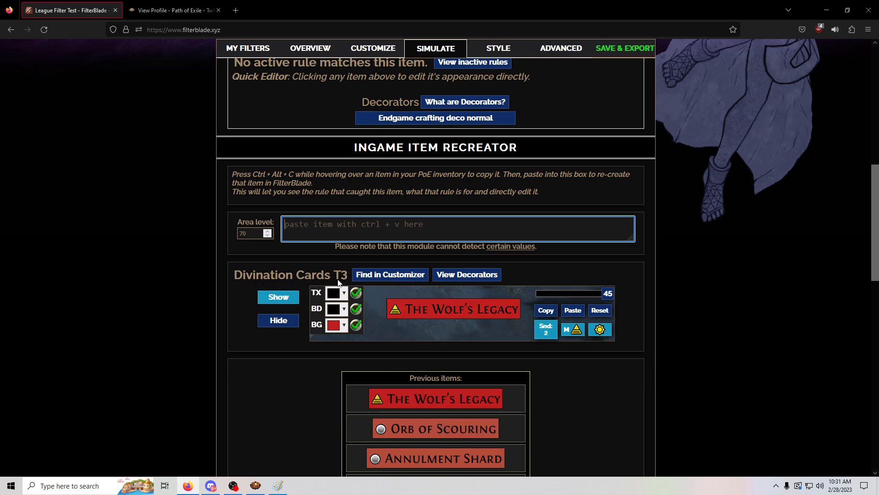
Step: Try hiding the Divination Cards T3 rule, check it in the customizer, and set the rule back to Show
click(286, 322)
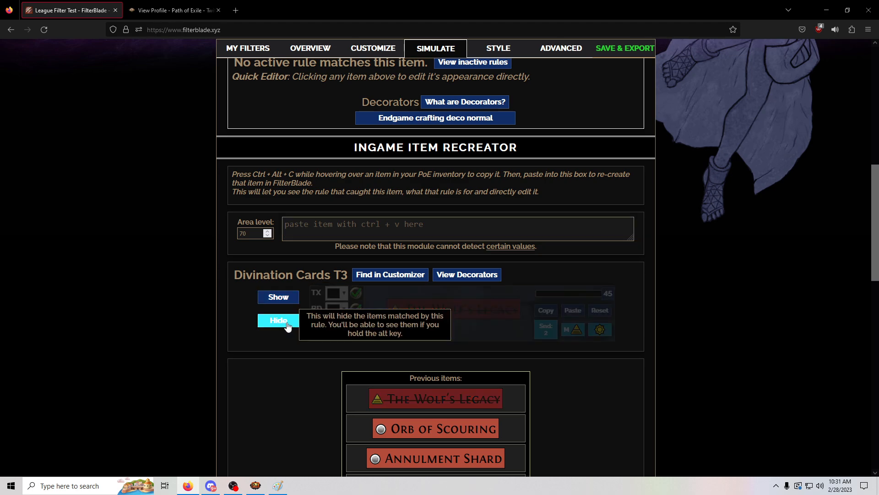
click(383, 280)
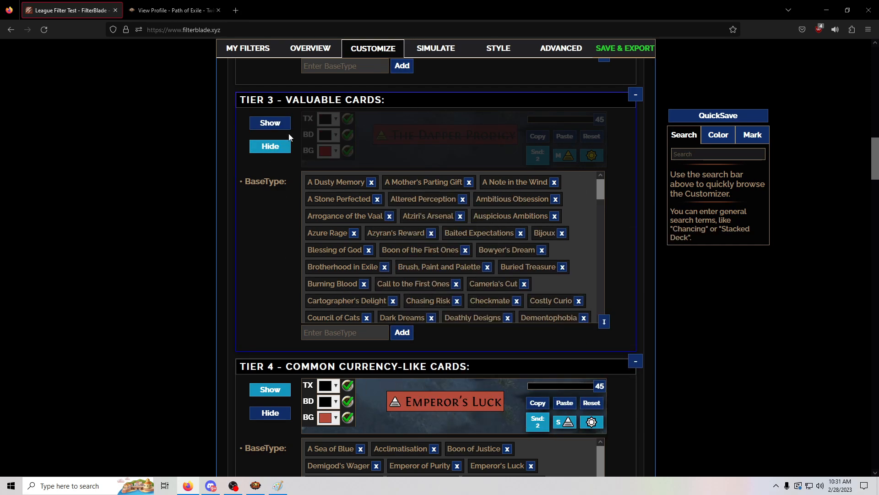
click(435, 48)
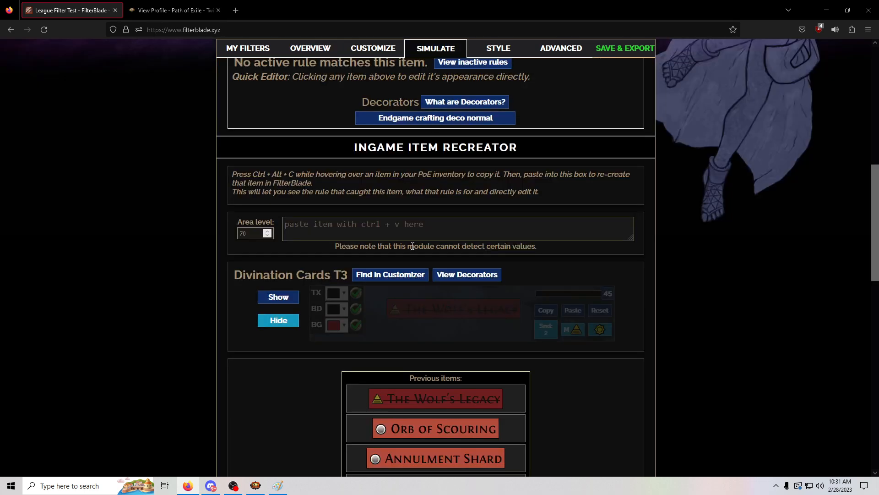
click(276, 299)
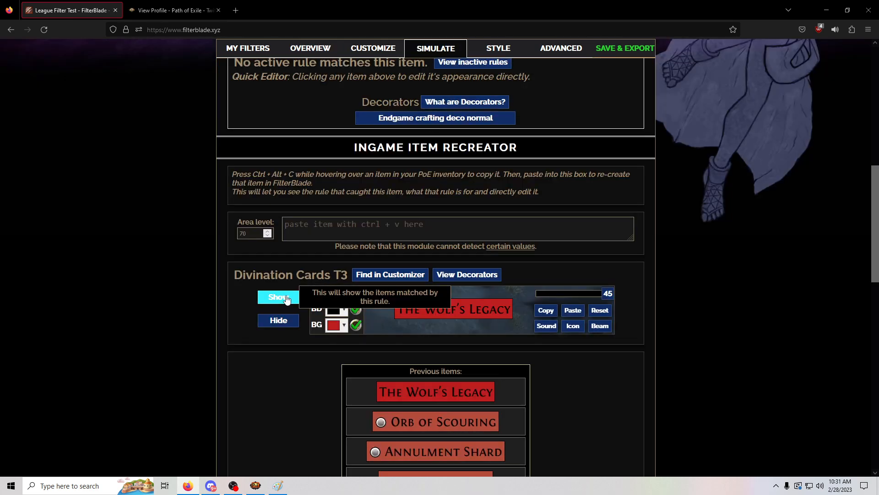
Step: Find the Divination Cards T3 rule in the customizer and locate The Wolf's Legacy in the Tier 3 BaseType list
click(384, 277)
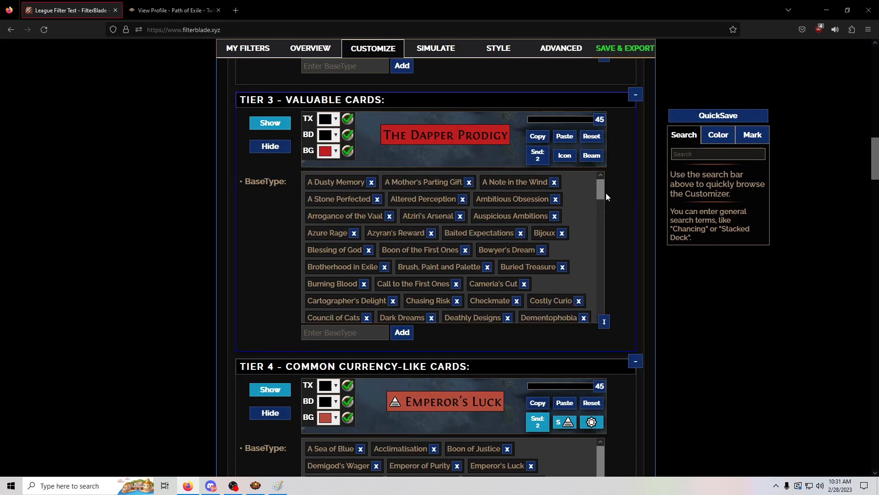
drag(600, 193, 603, 279)
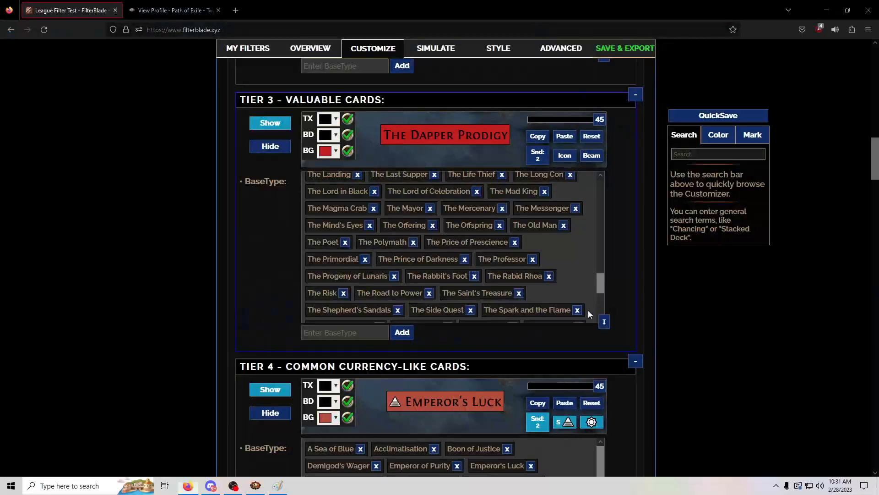
scroll(564, 270, down, 3)
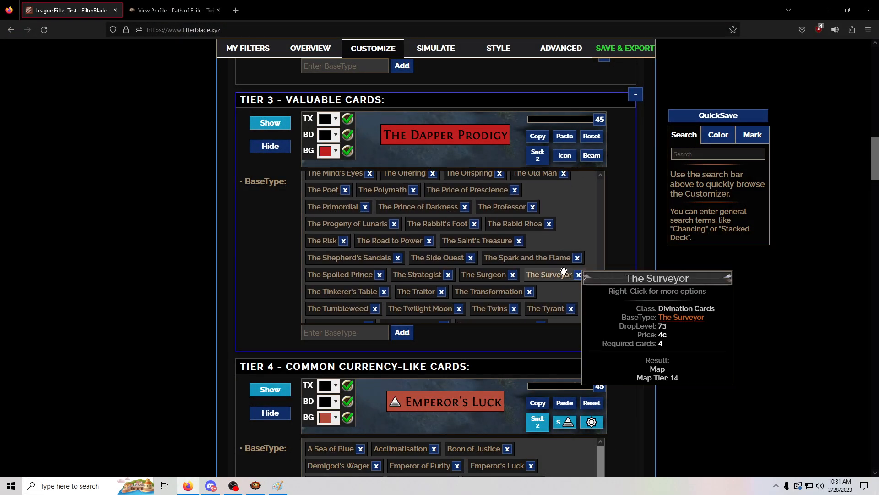
scroll(457, 254, up, 3)
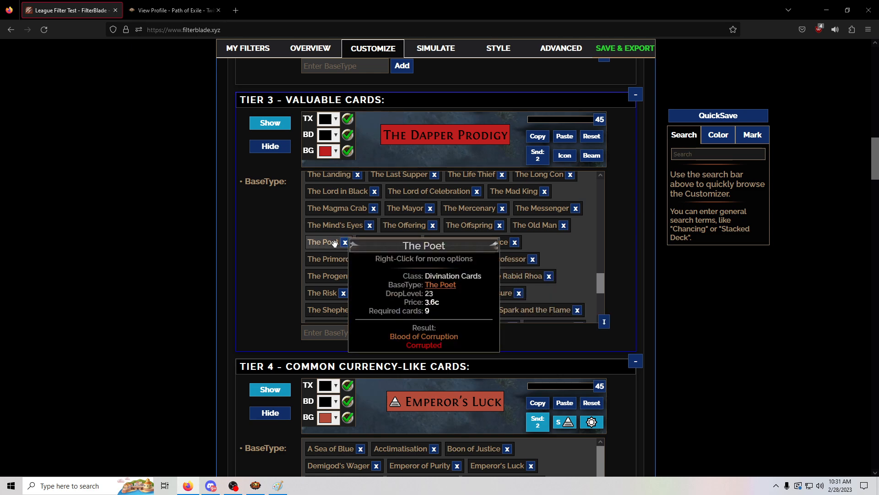
scroll(567, 268, down, 2)
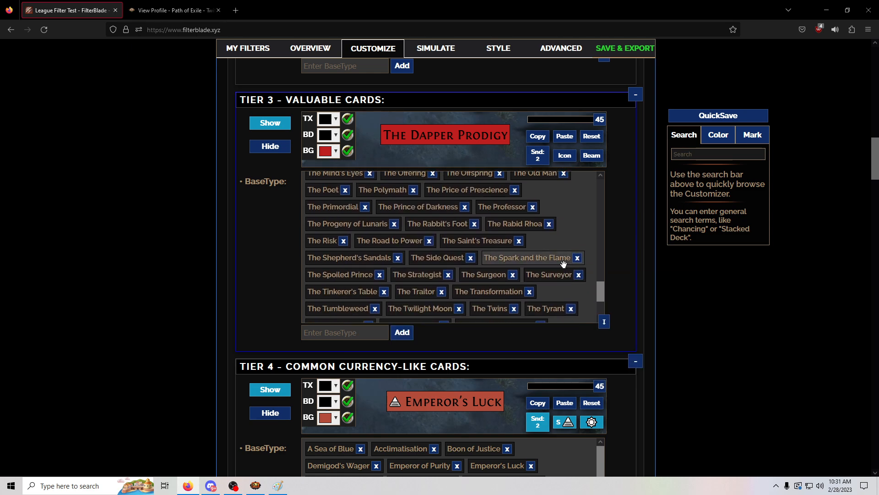
scroll(562, 265, down, 3)
mouse_move(444, 294)
mouse_move(354, 308)
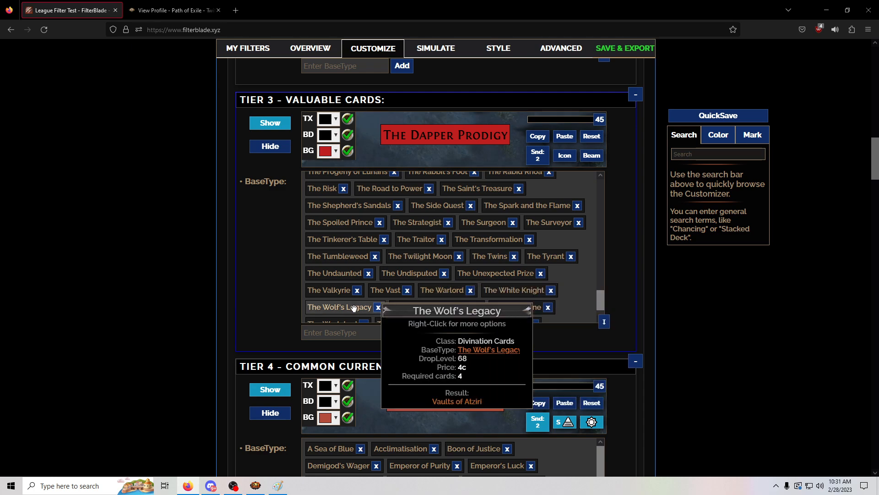
Step: Move The Wolf's Legacy from the Tier 3 valuable cards list to the Tier 5 cheap currency-like cards list
drag(353, 310, 487, 394)
scroll(456, 300, down, 5)
scroll(468, 326, down, 5)
scroll(442, 173, up, 4)
scroll(429, 359, down, 3)
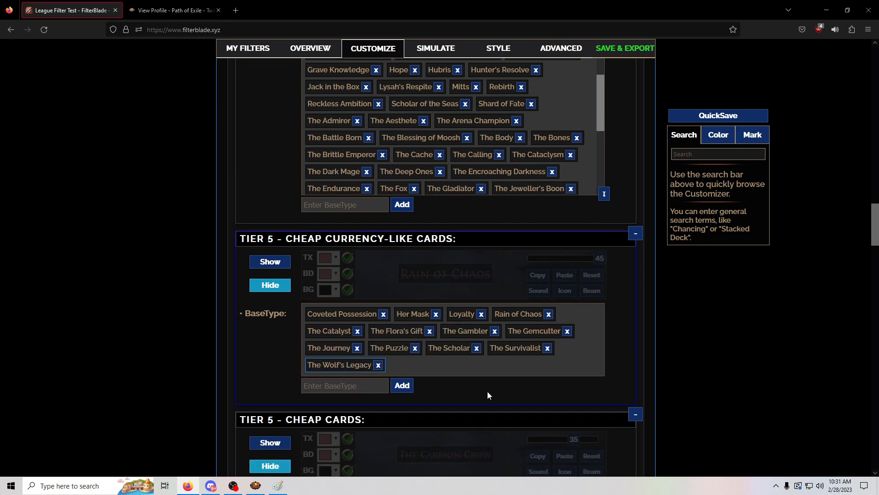
Step: Remove The Wolf's Legacy from the Tier 5 cheap currency-like cards and locate it in the Hidden Tier
click(379, 364)
scroll(470, 346, down, 5)
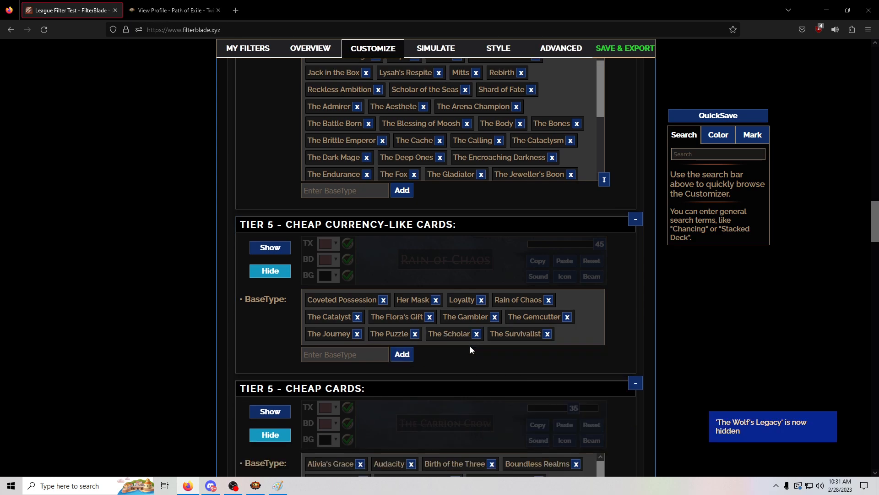
scroll(472, 339, down, 8)
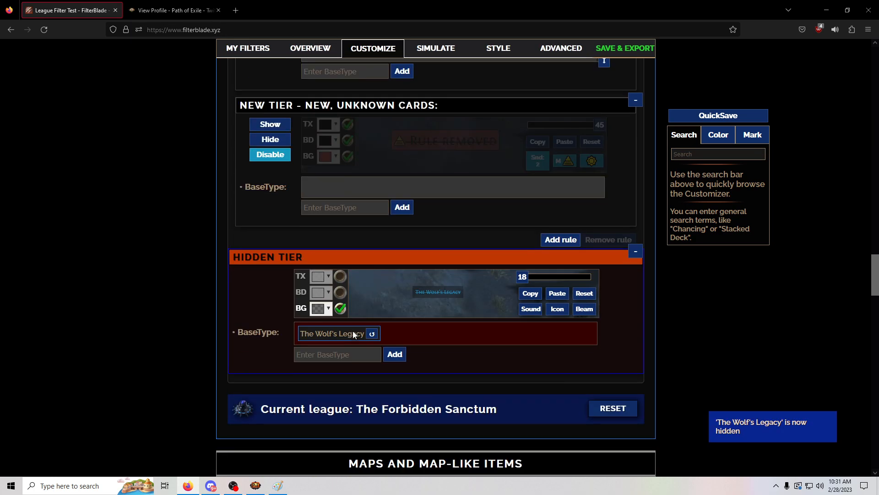
mouse_move(353, 331)
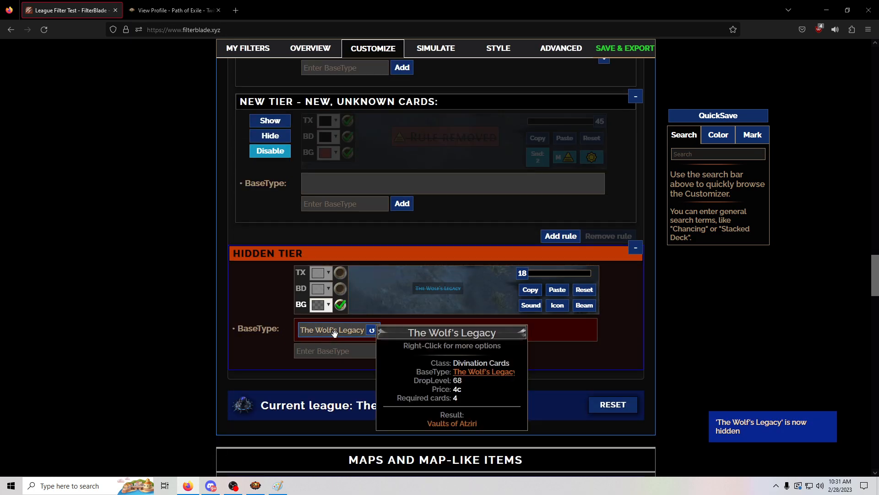
Step: Restore The Wolf's Legacy from the Hidden Tier to its original tier and look through the Tier 3 to Tier 5 card lists
click(373, 332)
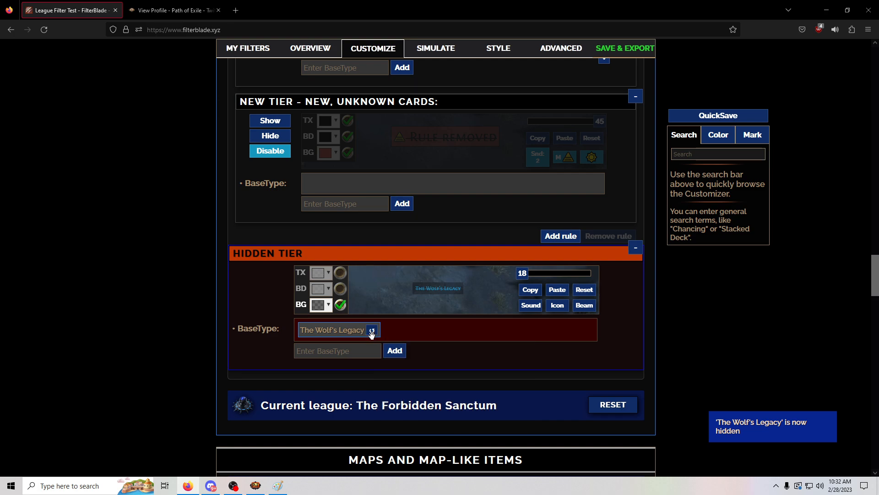
click(372, 332)
scroll(432, 283, up, 10)
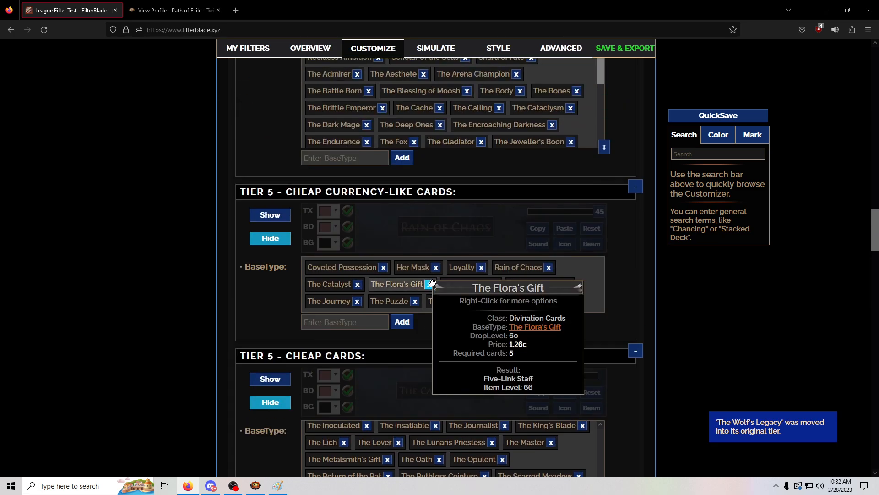
scroll(432, 283, up, 10)
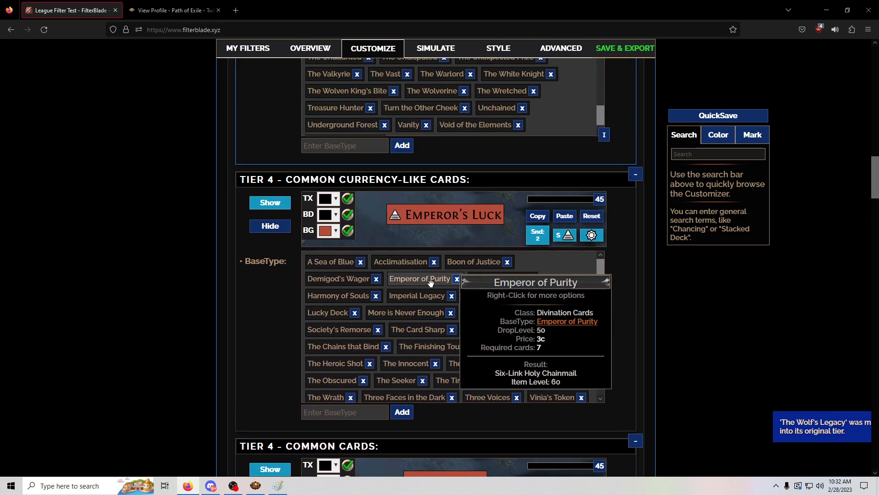
scroll(425, 282, down, 4)
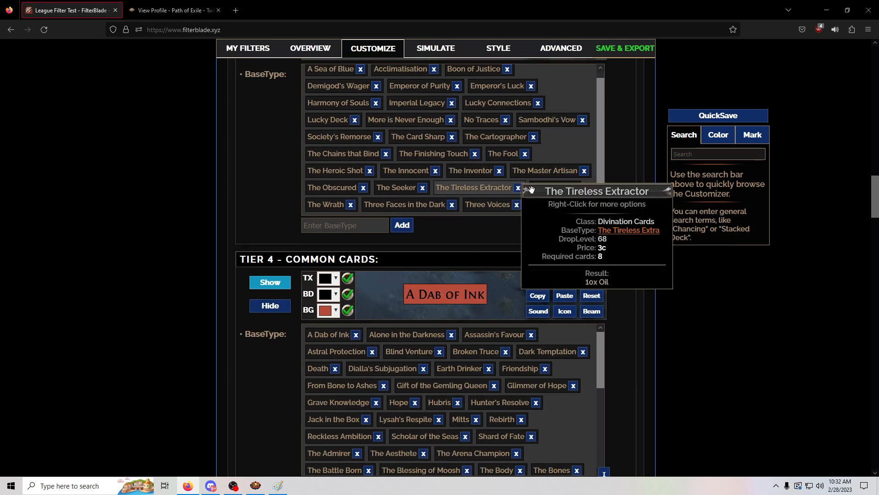
scroll(434, 184, up, 5)
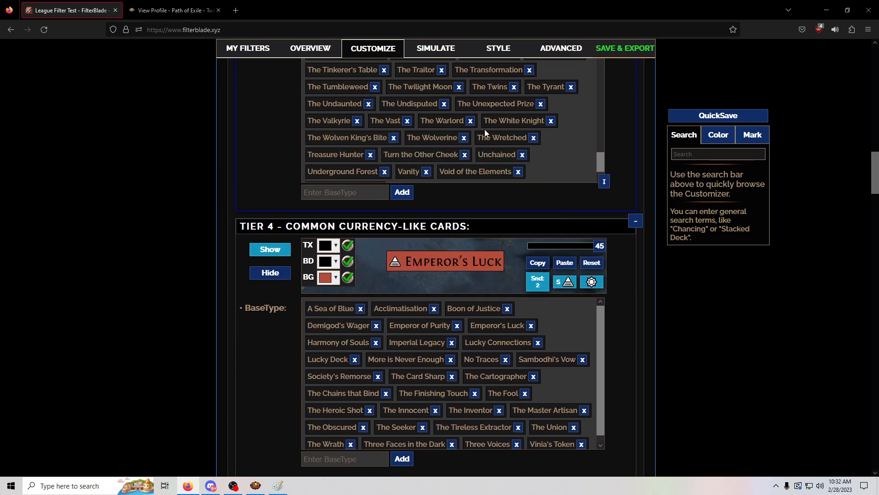
scroll(533, 135, up, 1)
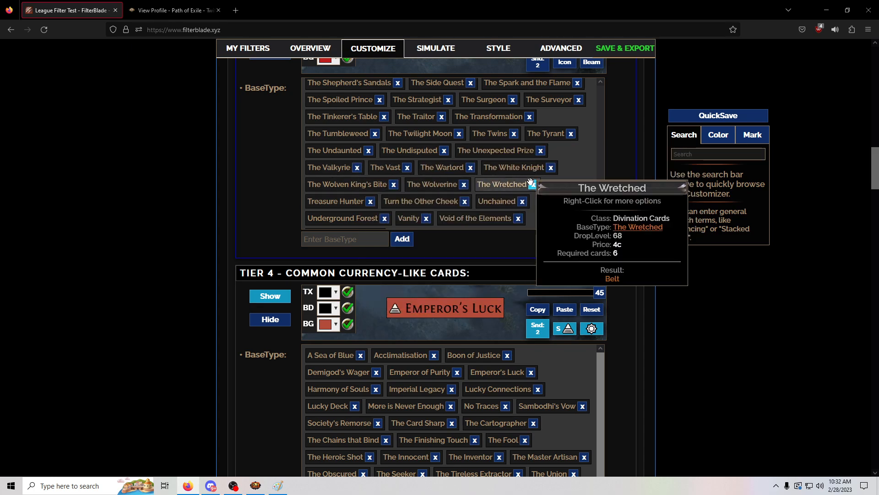
scroll(404, 220, down, 12)
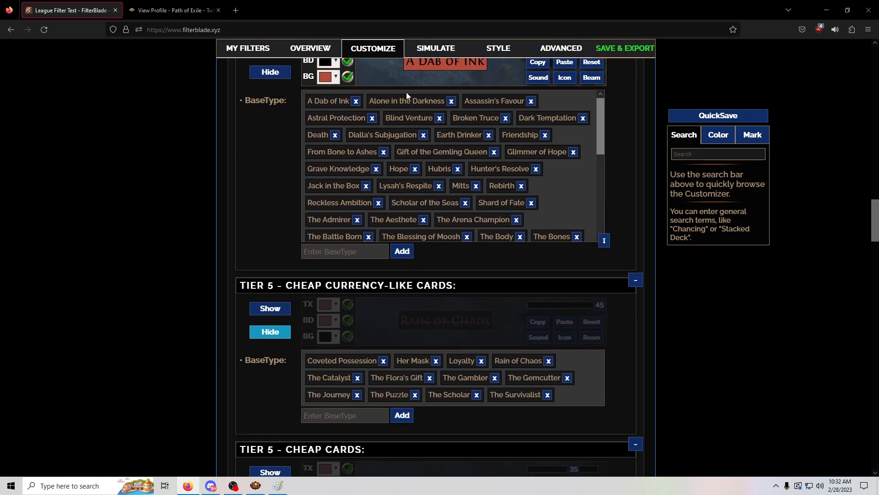
Step: Find the simulated card's Divination Cards T3 rule in the customizer and remove The Wolf's Legacy from its BaseType list to hide it
click(310, 48)
click(447, 52)
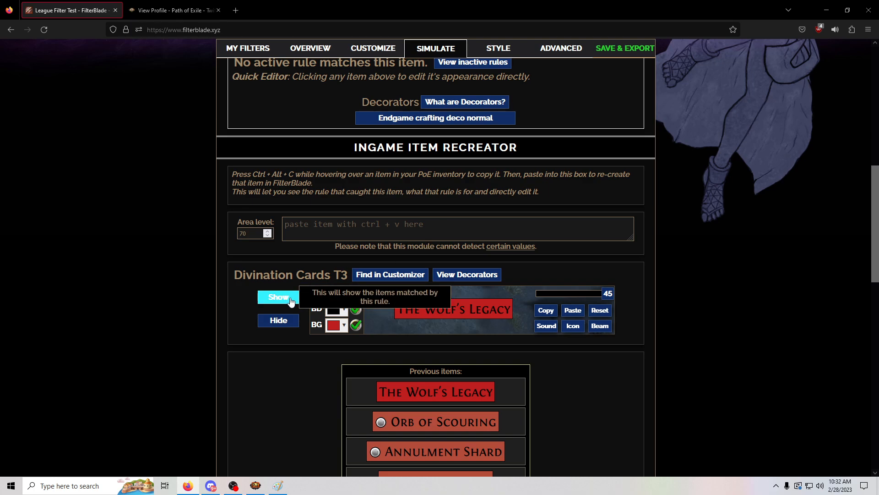
click(390, 274)
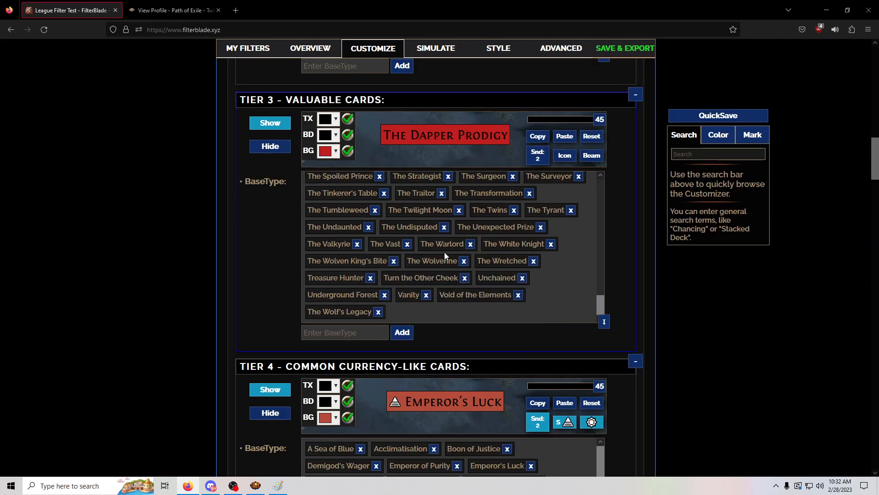
mouse_move(363, 312)
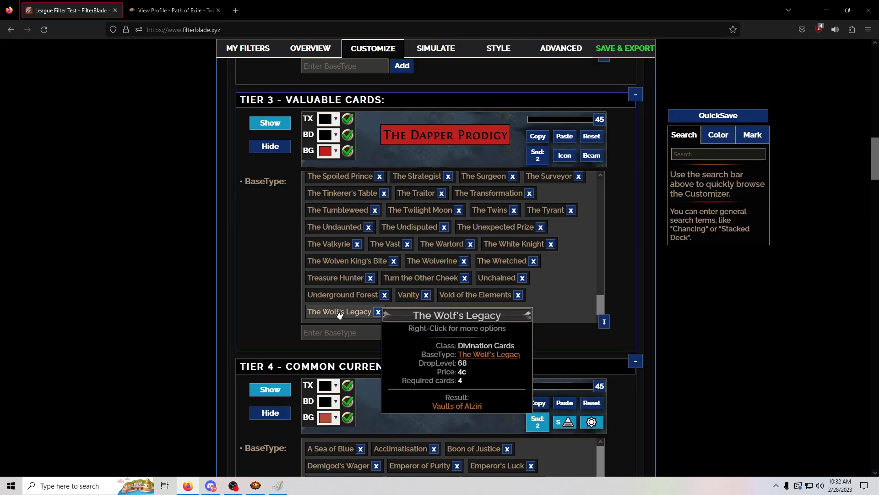
mouse_move(332, 315)
click(376, 312)
scroll(421, 315, down, 20)
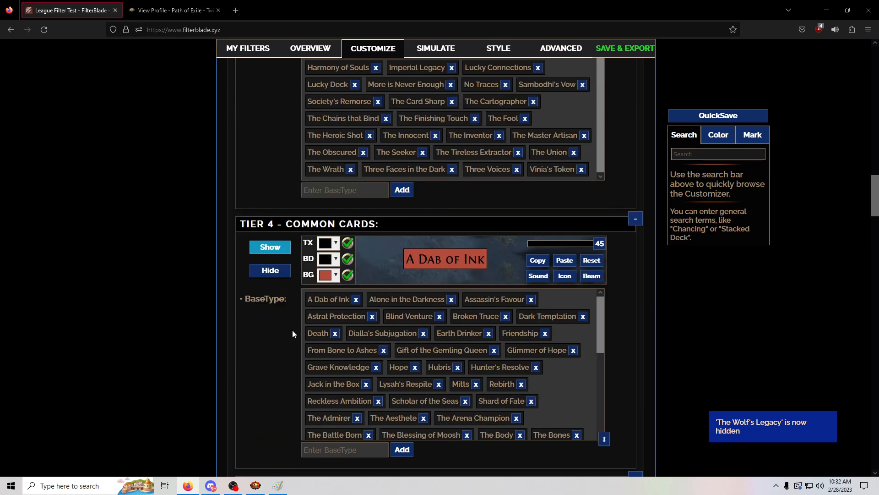
scroll(300, 340, down, 4)
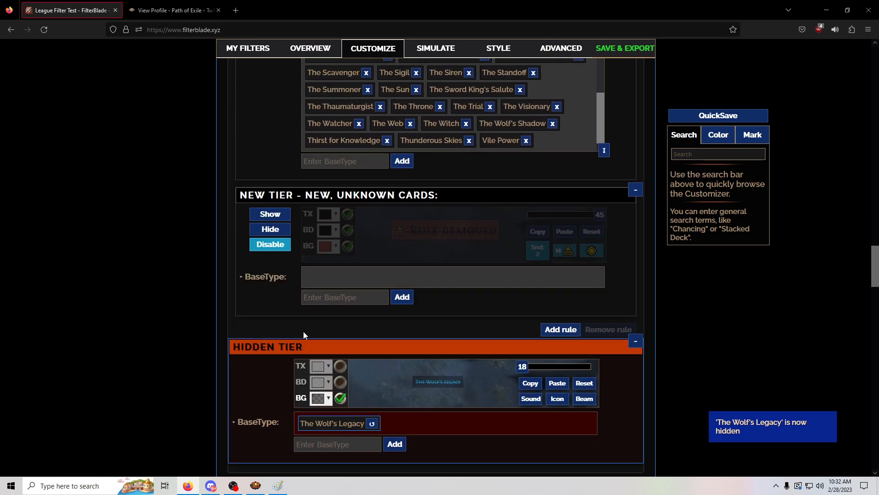
Step: Save the League Filter Test filter and export it to Path of Exile
click(625, 49)
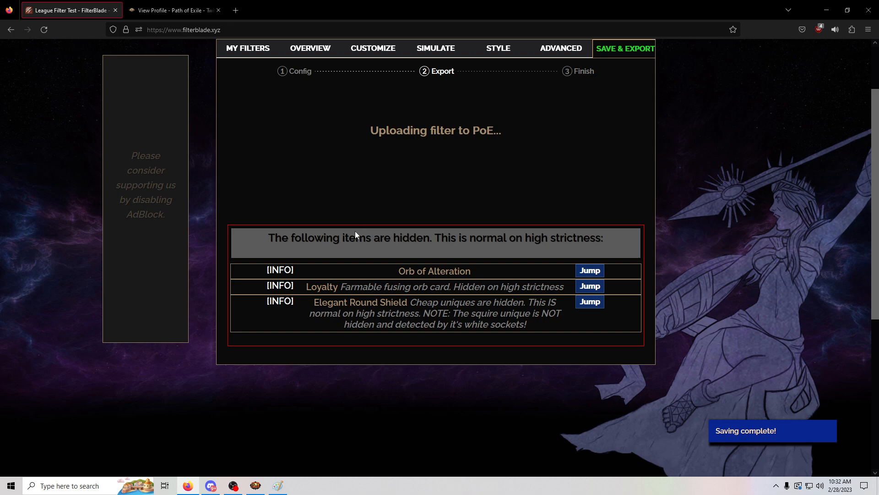
scroll(412, 275, up, 3)
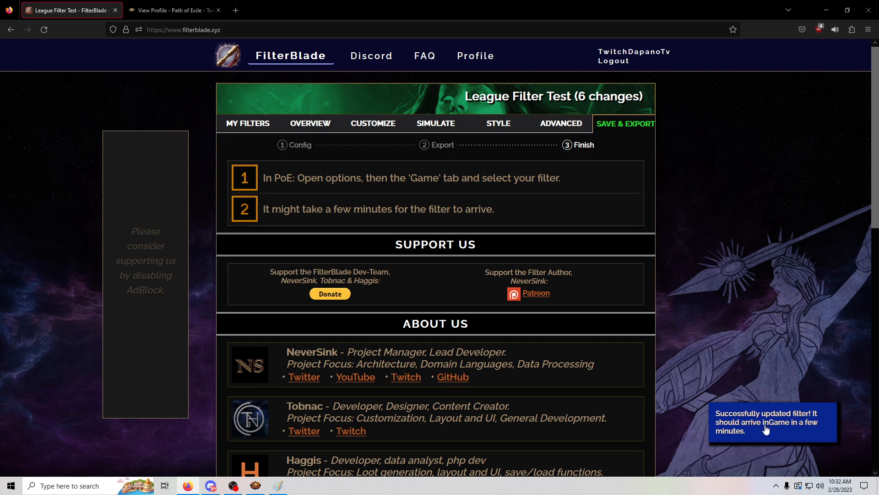
click(813, 429)
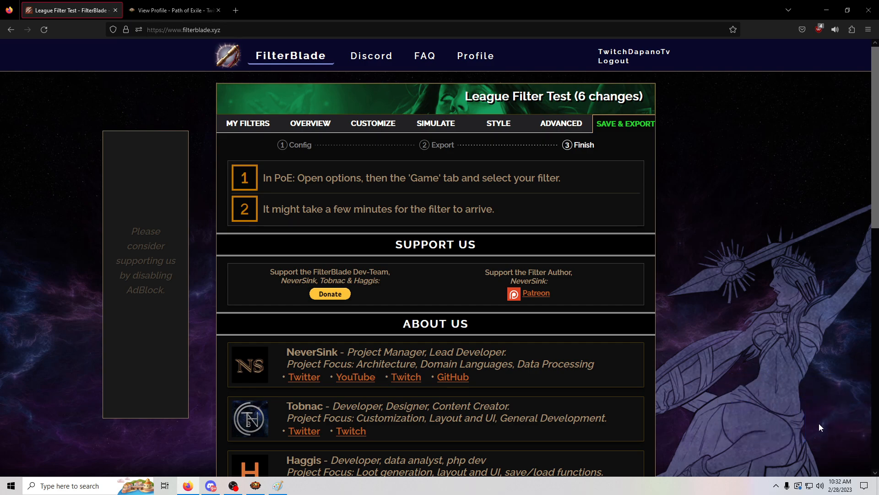
scroll(732, 388, down, 5)
Step: Switch to Path of Exile and reload the League Filter Test item filter in the game options
key(alt+Tab)
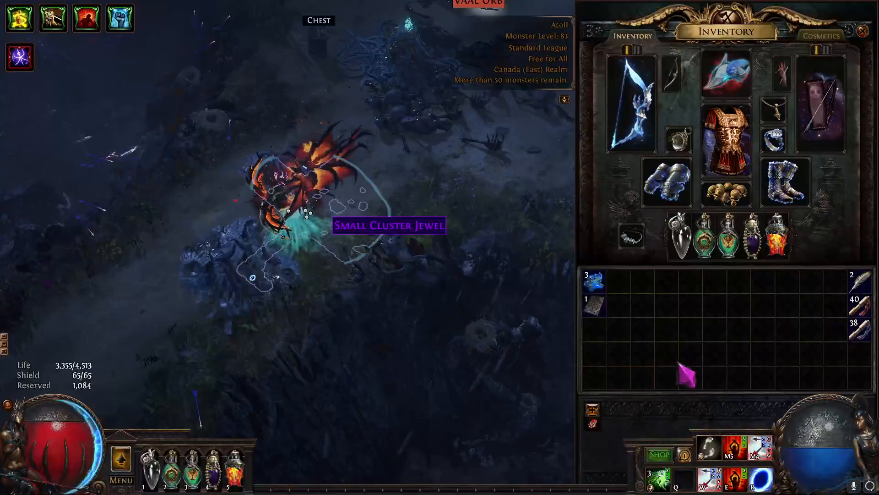
key(Escape)
key(Escape)
click(452, 159)
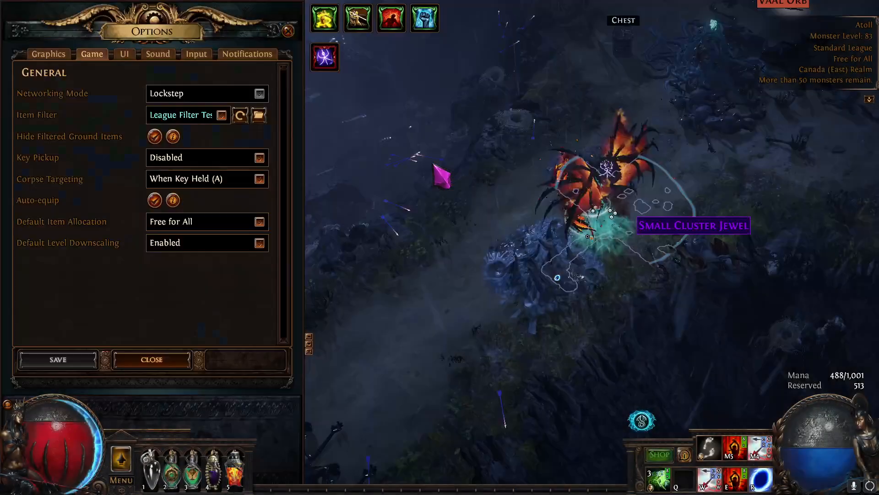
click(240, 116)
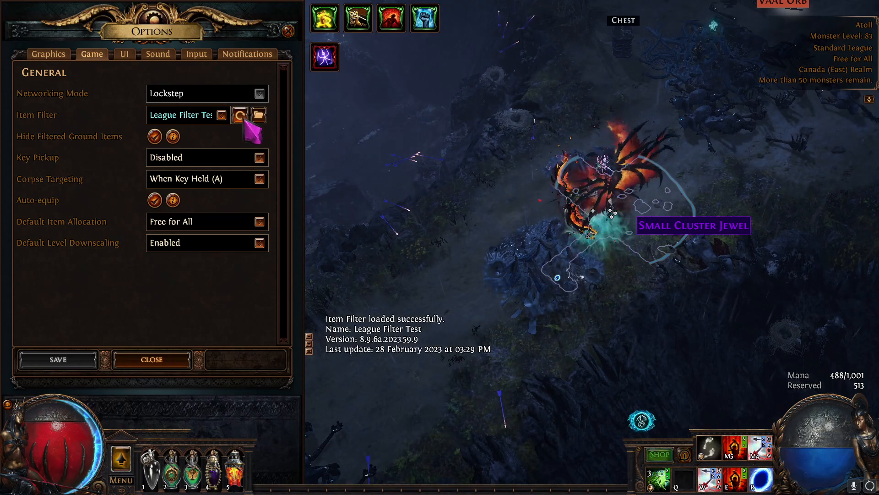
Step: Drop The Wolf's Legacy from the inventory onto the ground, reload the item filter, and close the open windows
key(i)
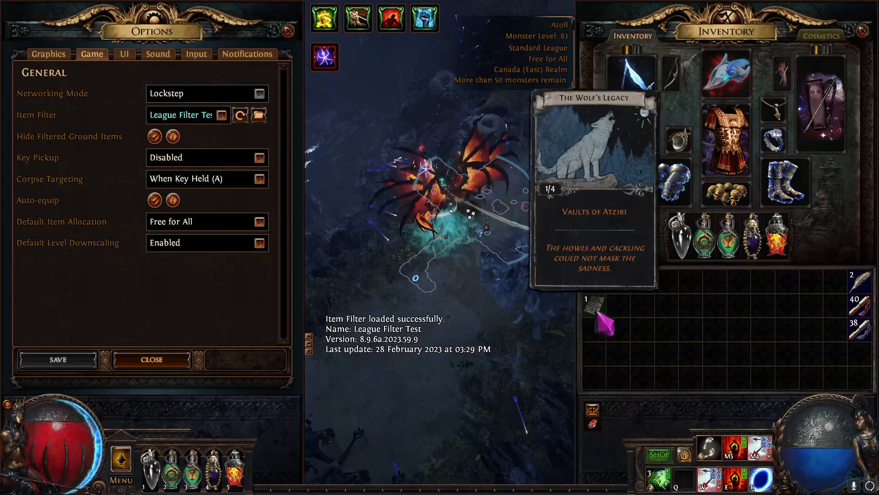
click(241, 115)
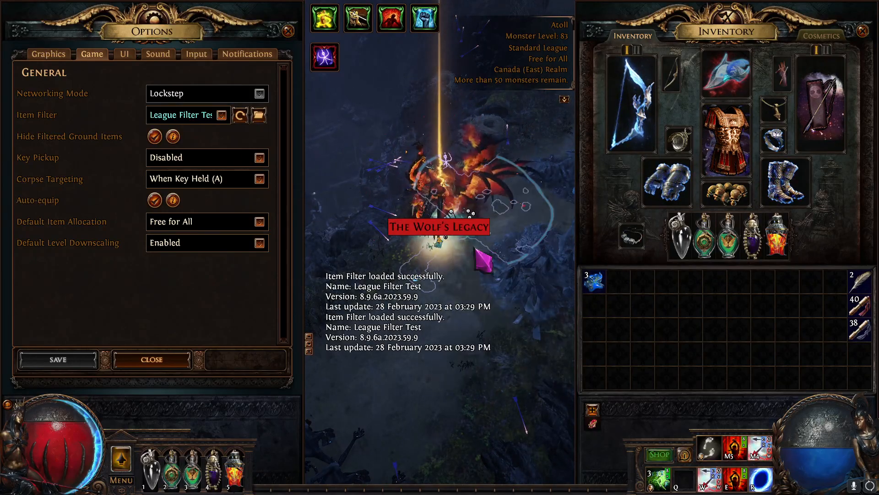
key(Escape)
Step: Check the Intro to Filters outline in Paint and return to Path of Exile
key(alt+Tab)
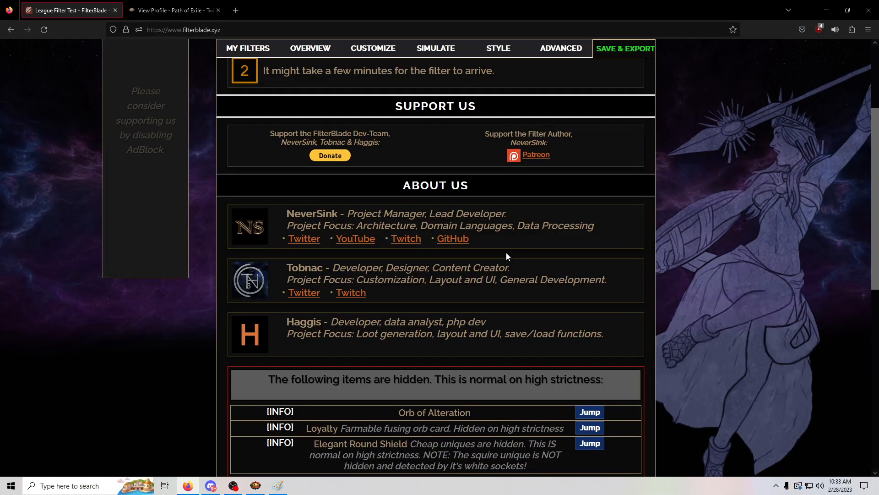
key(alt+Tab)
key(alt+Tab)
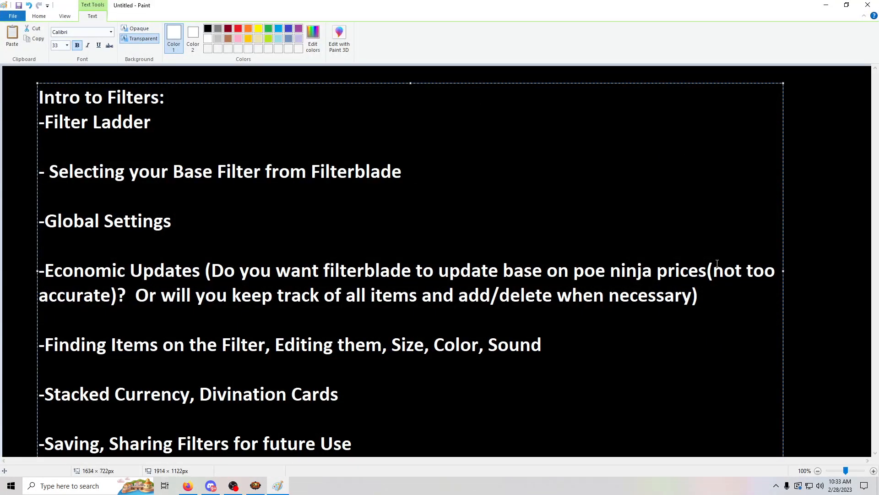
key(alt+Tab)
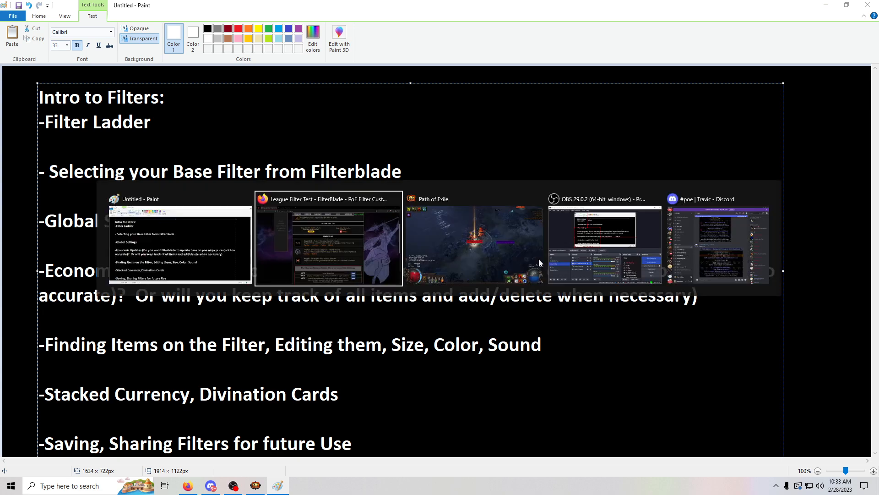
key(alt+Tab)
Step: Move through the Atoll map and pick up the Small Cluster Jewel from the ground
right_click(594, 171)
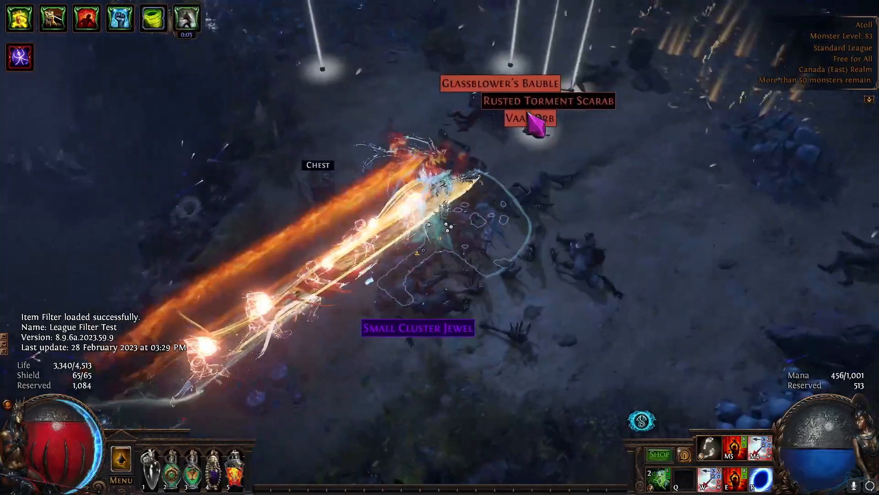
click(387, 349)
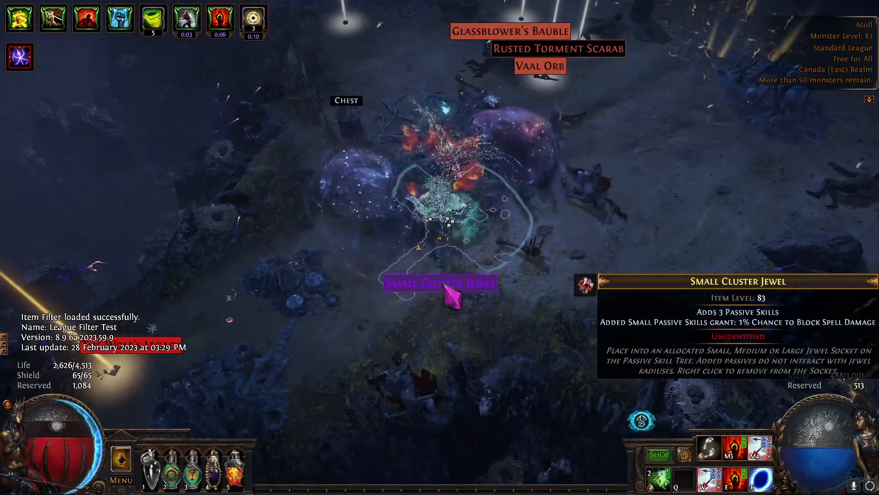
click(321, 270)
click(506, 250)
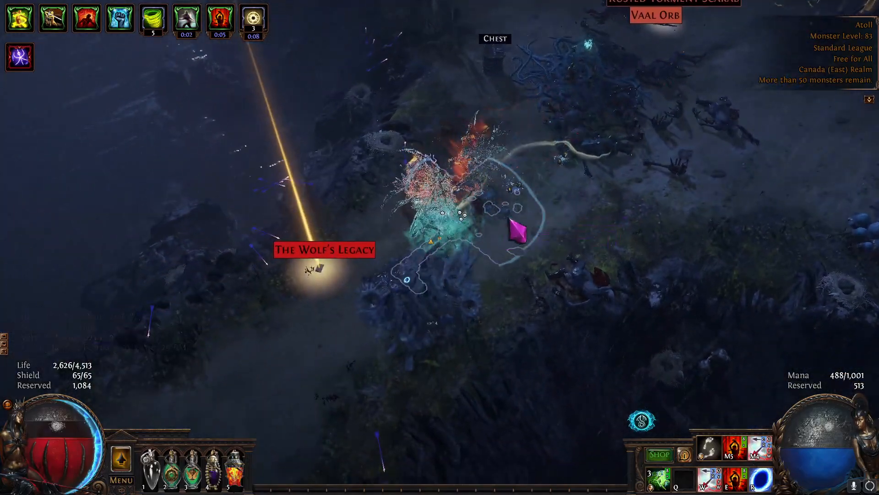
Step: Copy the Small Cluster Jewel from the Path of Exile inventory and paste it into FilterBlade's Ingame Item Recreator
key(i)
mouse_move(601, 315)
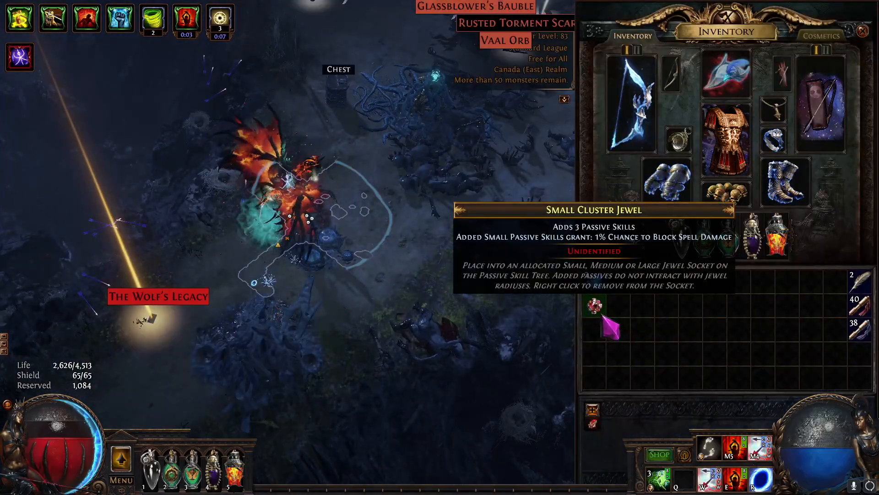
key(alt)
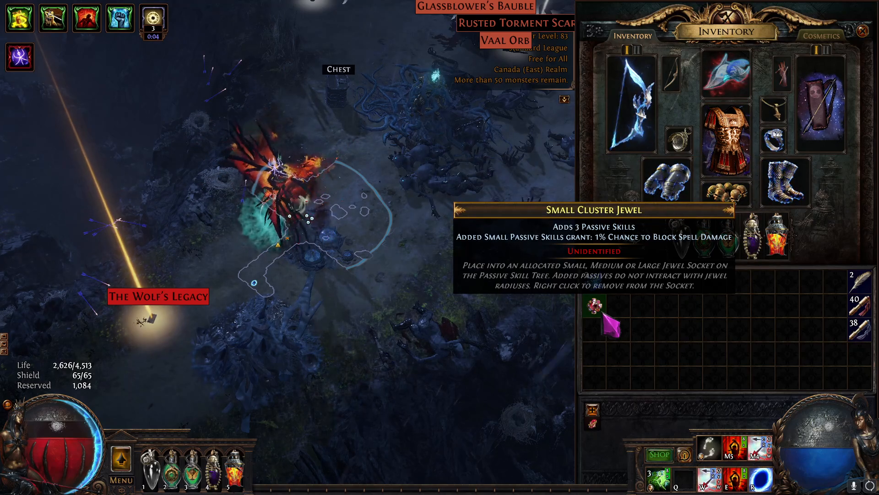
key(ctrl)
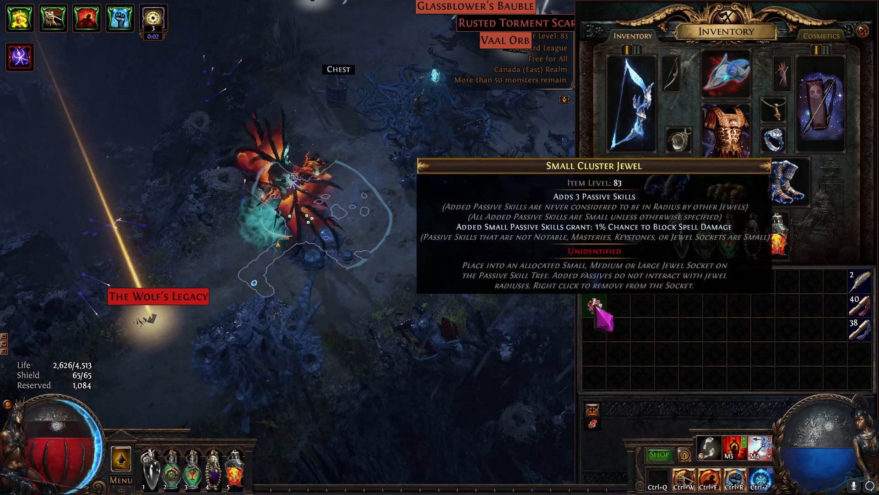
key(alt+Tab)
click(448, 54)
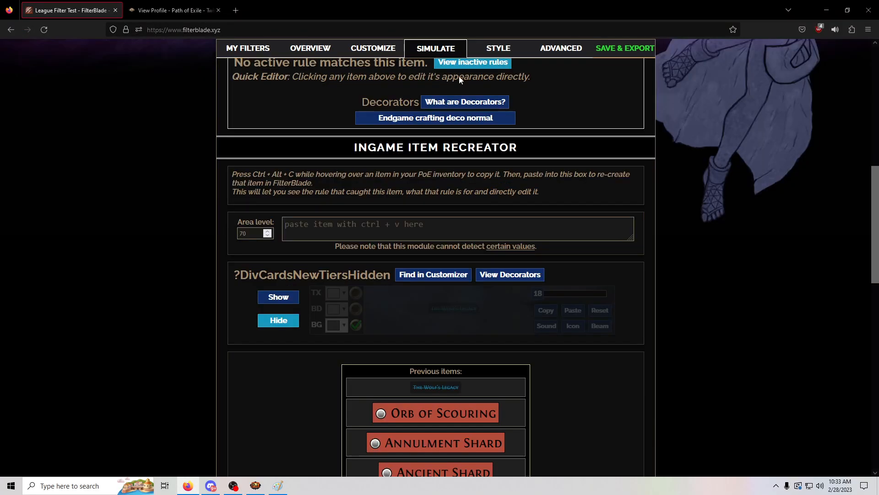
key(ctrl+v)
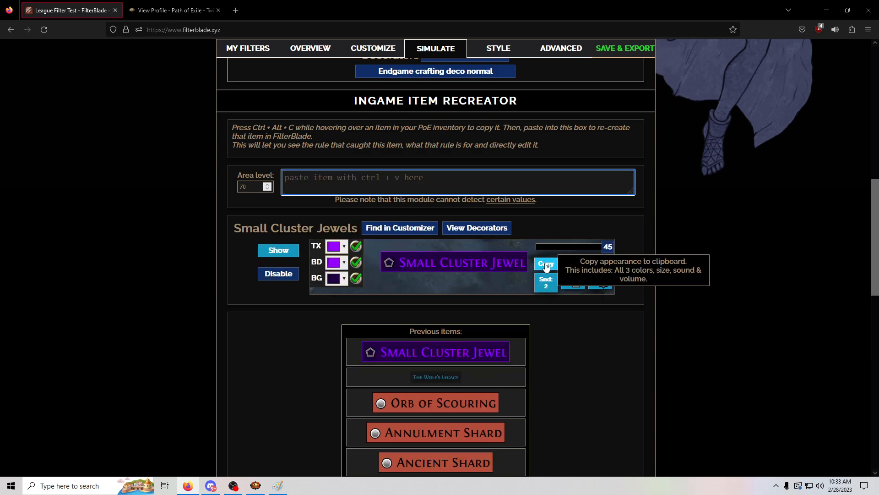
Step: Find the Small Cluster Jewels rule in the Customizer and disable it within Cluster Jewels: Any Enchantment
click(406, 230)
scroll(518, 284, up, 3)
scroll(531, 284, up, 15)
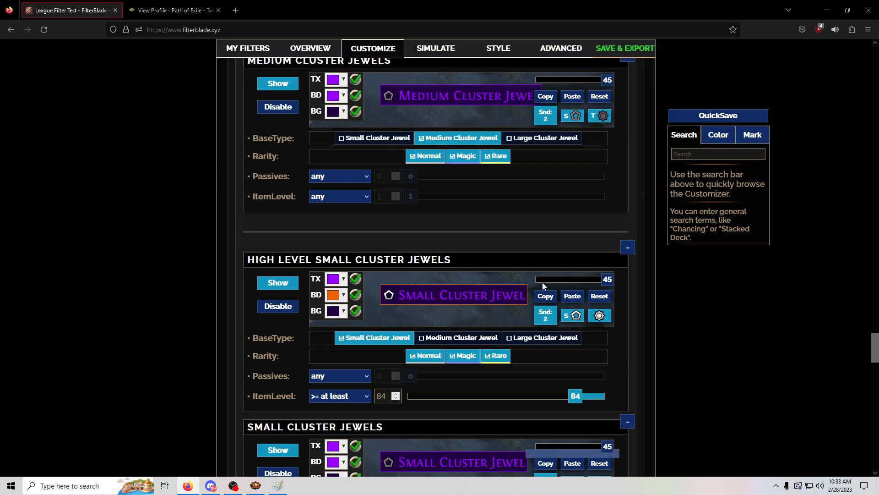
scroll(579, 296, up, 15)
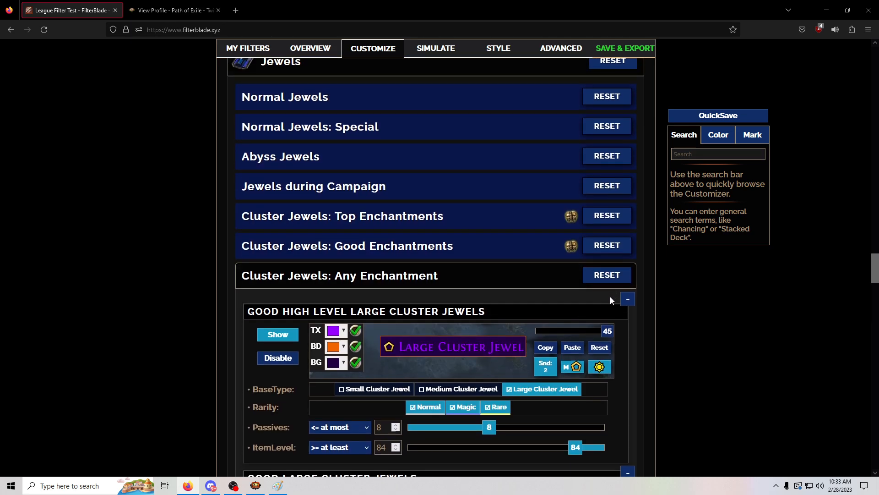
scroll(623, 302, down, 4)
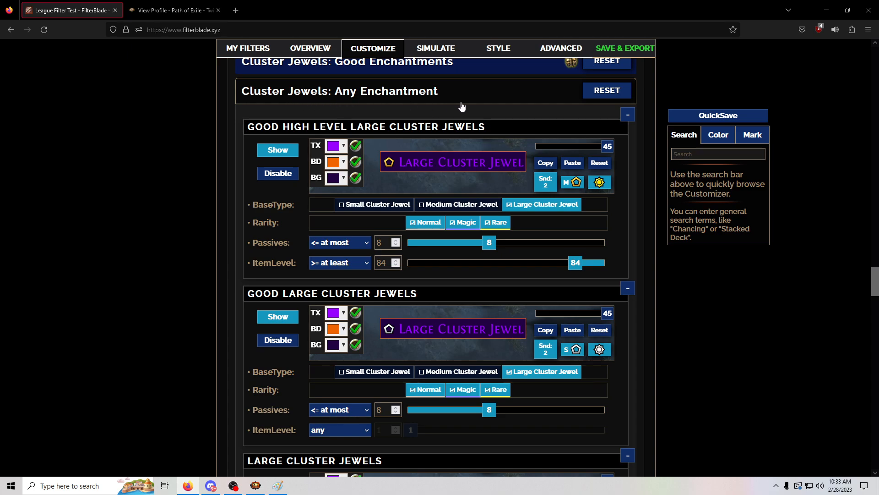
scroll(472, 122, down, 2)
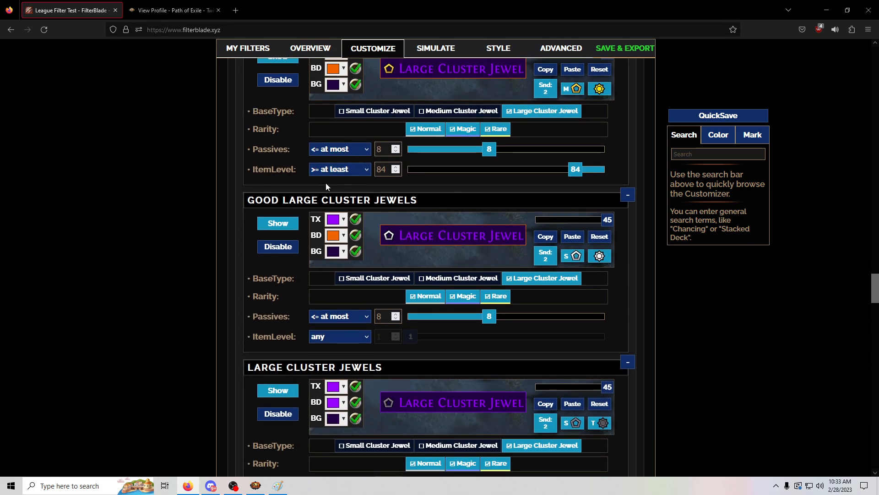
scroll(325, 183, down, 10)
scroll(325, 186, down, 12)
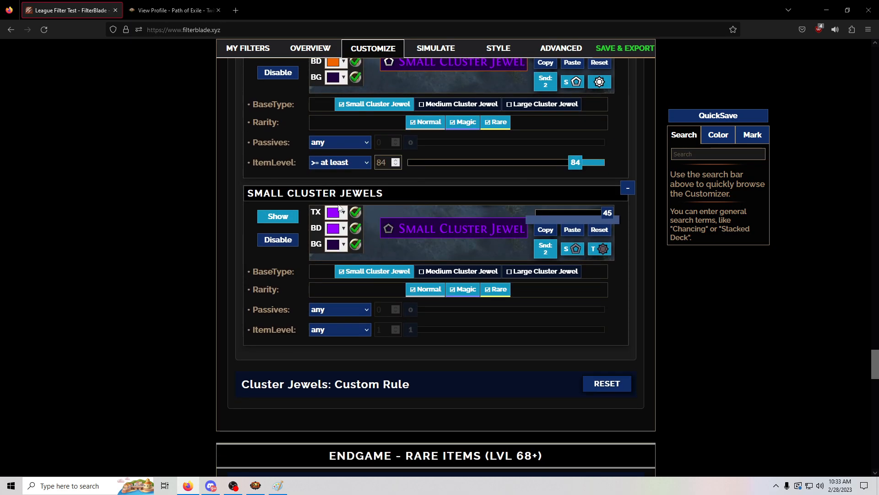
scroll(351, 258, up, 1)
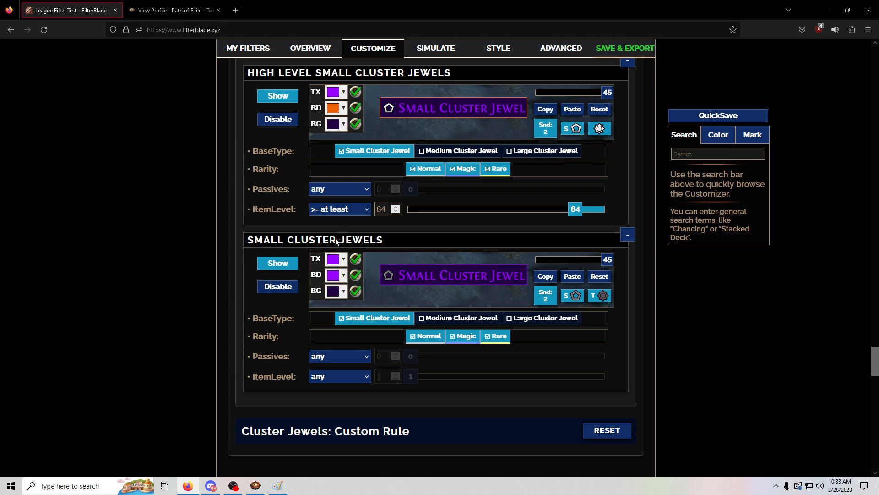
click(289, 287)
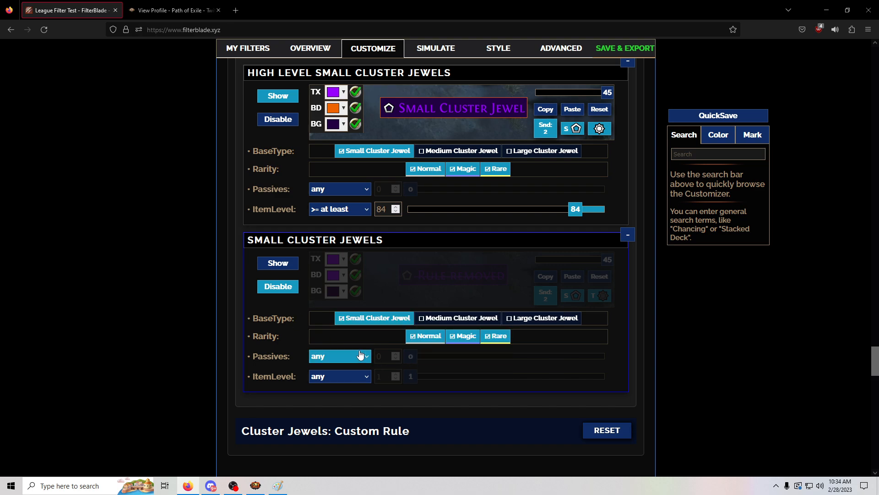
Step: Disable the Medium Cluster Jewels rule within Cluster Jewels: Any Enchantment
scroll(397, 270, up, 2)
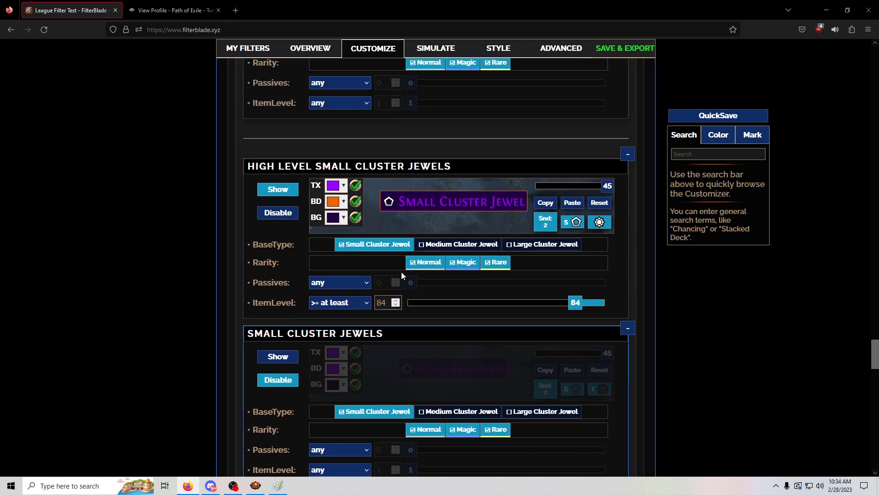
scroll(373, 278, up, 7)
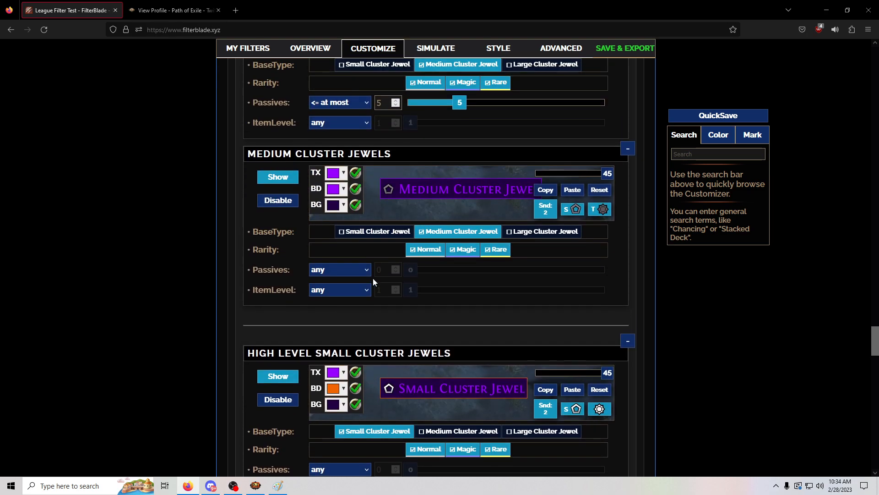
scroll(377, 278, up, 4)
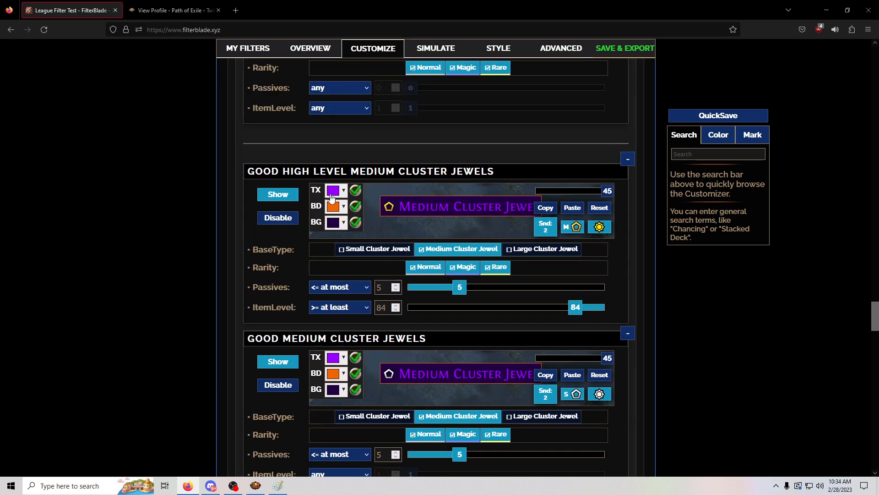
scroll(346, 235, down, 5)
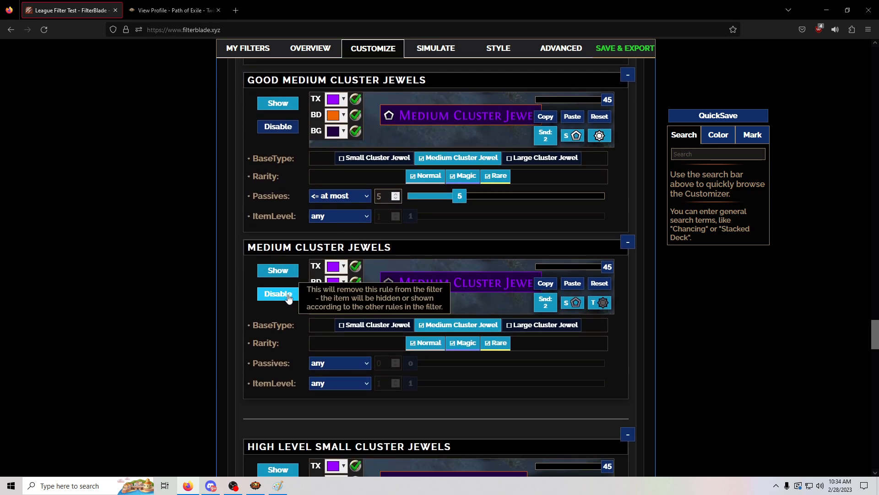
click(288, 298)
Step: Compare the conditions, map icons and beams of the Good High Level Medium, Good Medium and plain Medium Cluster Jewels rules
scroll(356, 288, up, 5)
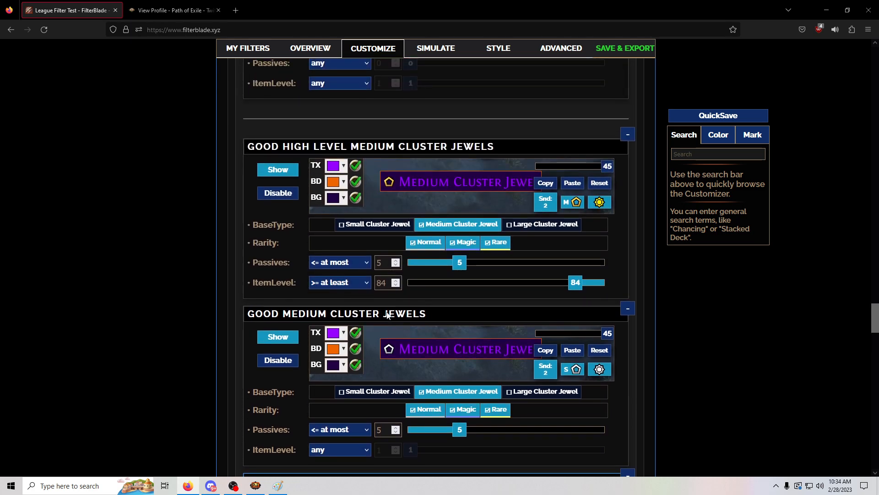
scroll(359, 255, up, 3)
scroll(386, 291, down, 4)
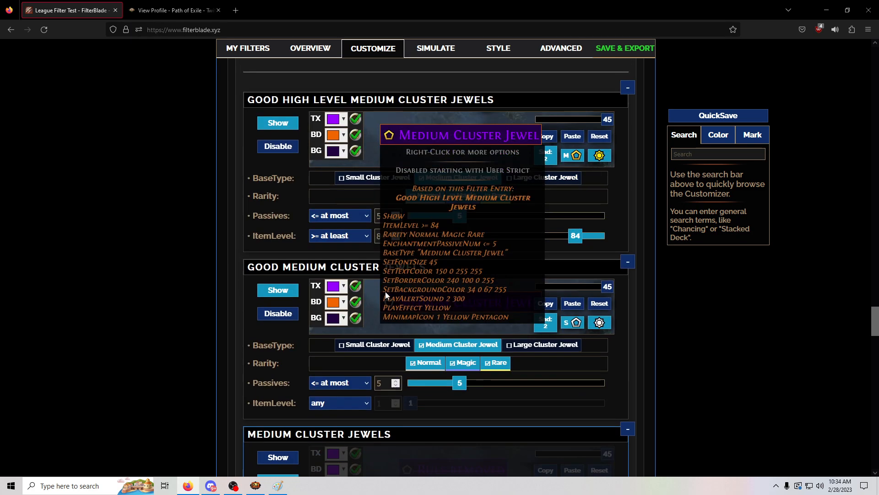
scroll(690, 352, down, 2)
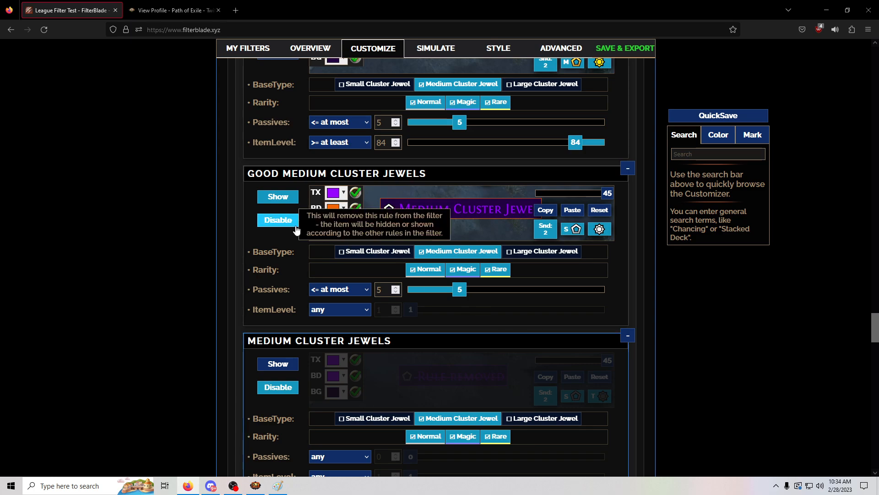
mouse_move(408, 207)
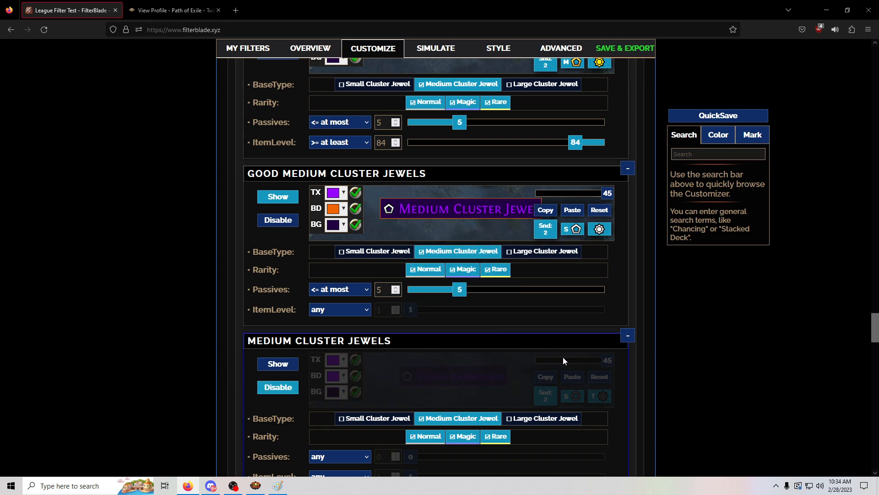
scroll(422, 273, up, 3)
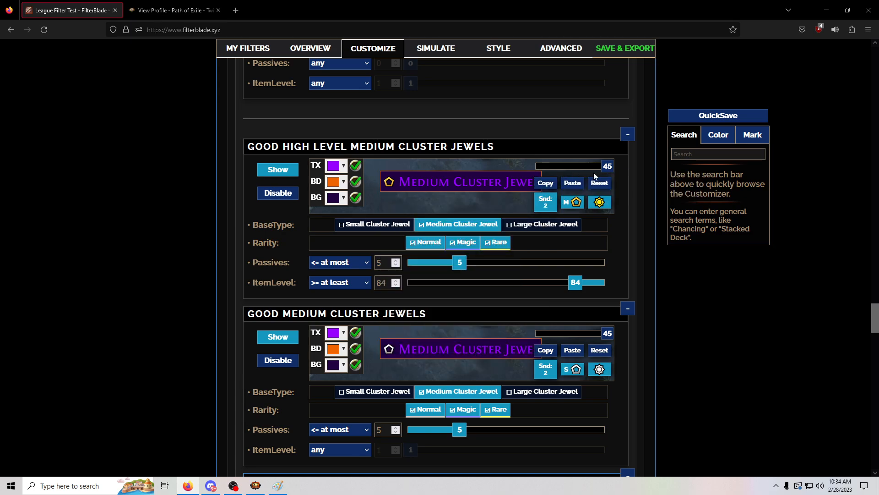
scroll(593, 225, up, 2)
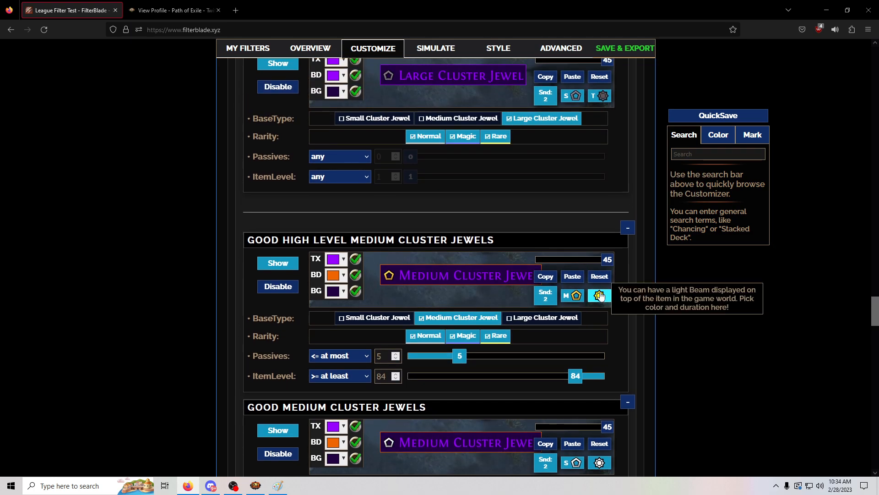
scroll(602, 282, down, 1)
scroll(598, 271, down, 2)
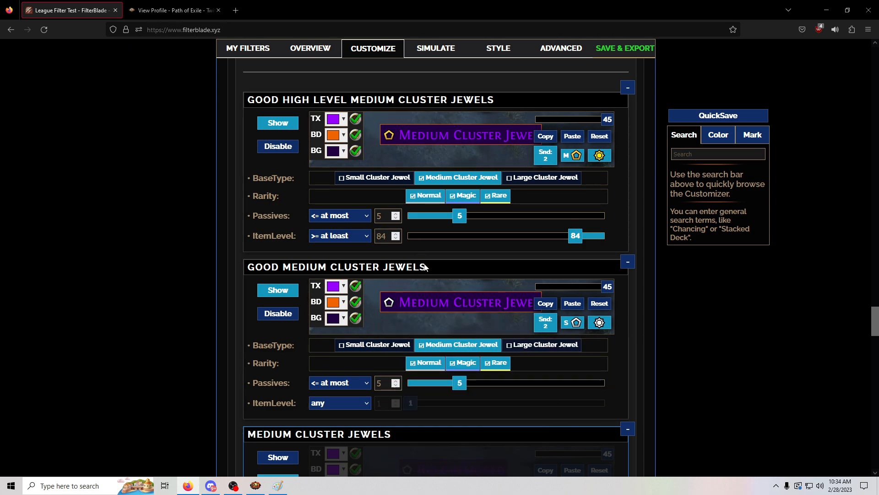
scroll(409, 271, down, 4)
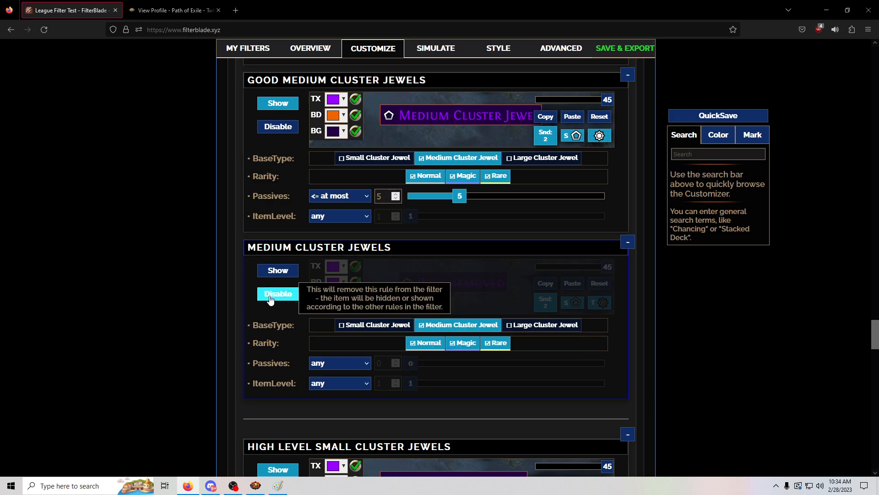
Step: Disable the Large Cluster Jewels rule within Cluster Jewels: Any Enchantment
scroll(282, 339, down, 4)
scroll(282, 339, down, 4)
scroll(307, 291, up, 15)
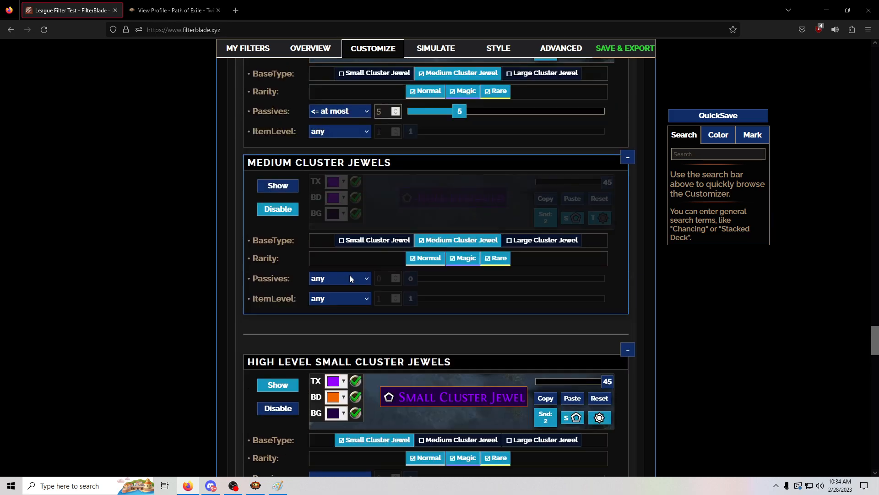
scroll(383, 287, up, 6)
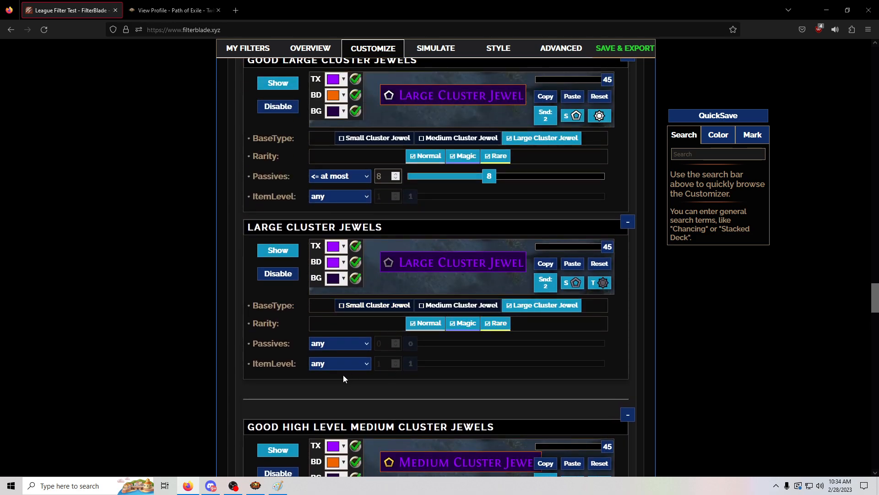
click(284, 277)
Step: Examine the Good Enchantments and Top Enchantments cluster jewel sections and their economy-based rules
scroll(297, 283, up, 5)
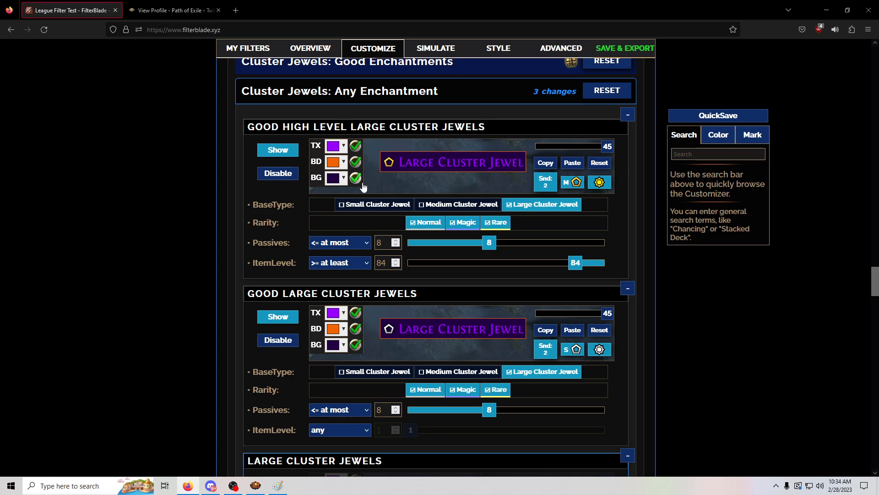
scroll(357, 192, up, 2)
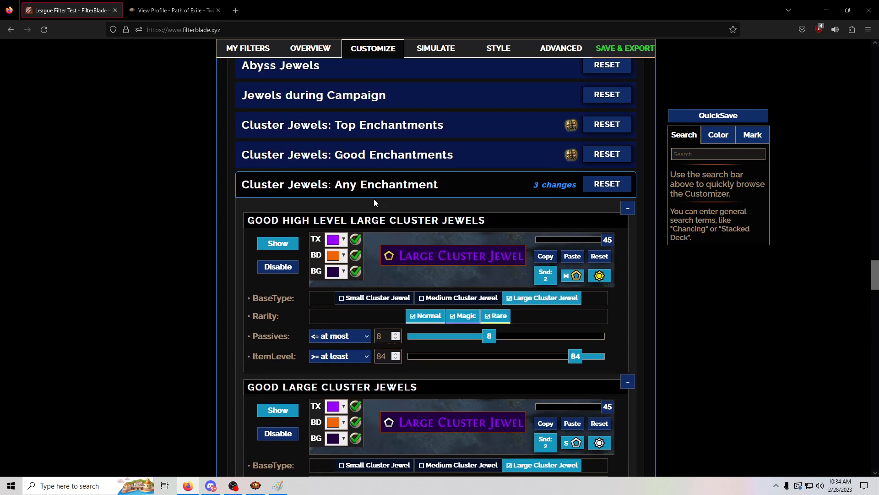
click(370, 155)
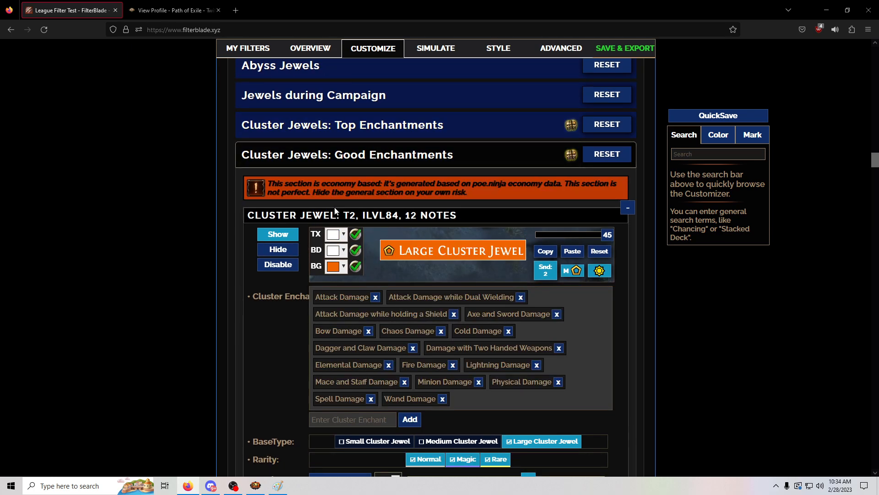
click(408, 127)
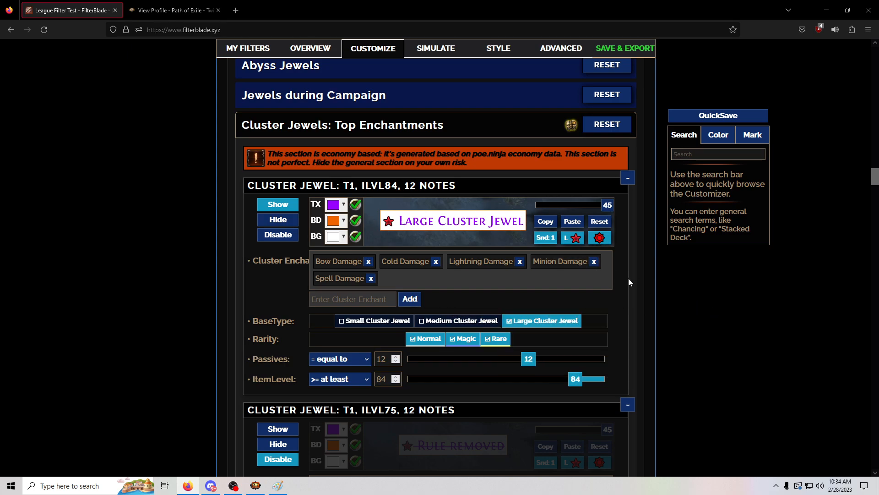
scroll(647, 285, down, 2)
scroll(647, 285, down, 5)
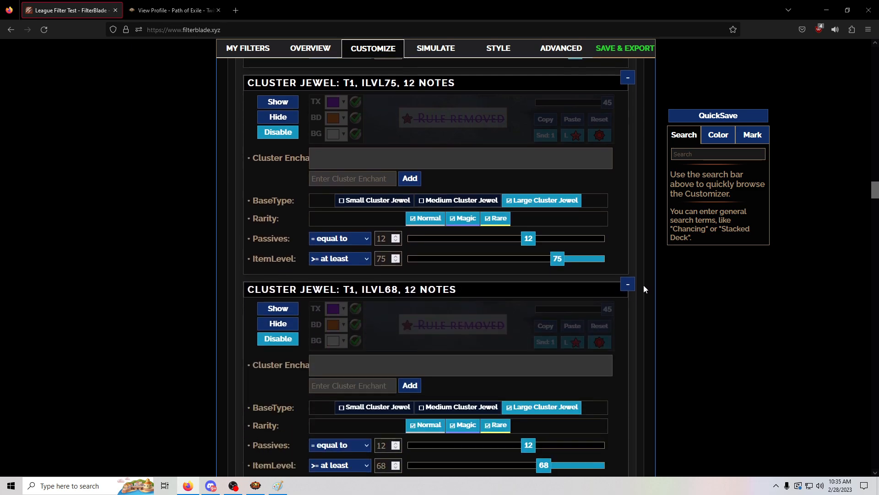
scroll(644, 285, up, 5)
scroll(643, 284, up, 1)
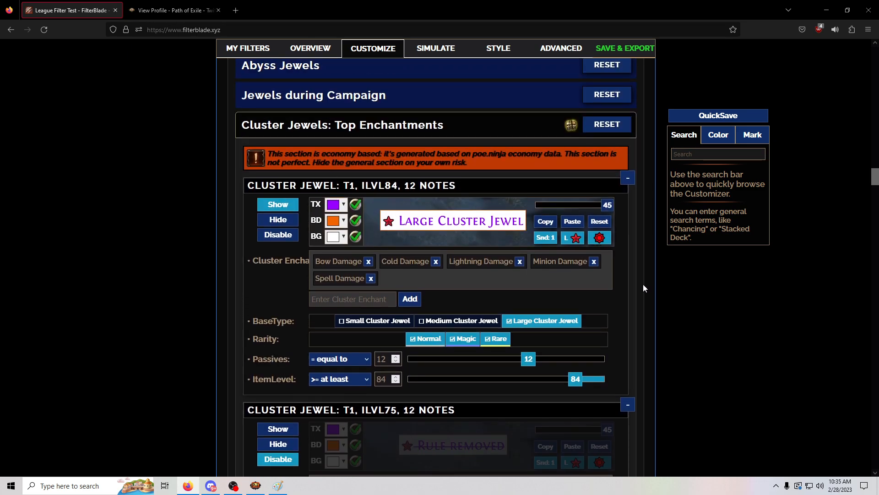
Step: Set the alert sound of the T1, ilvl84, 12 notes cluster jewel rule to No Sound
click(546, 239)
click(337, 257)
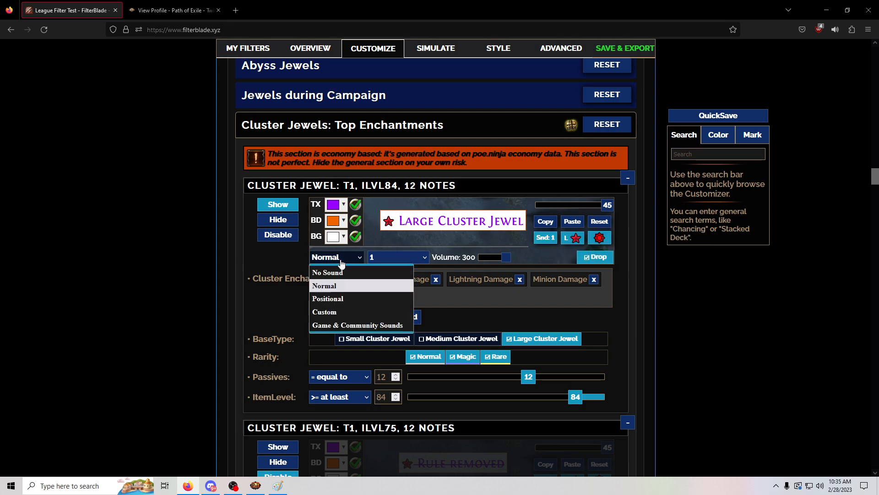
click(336, 272)
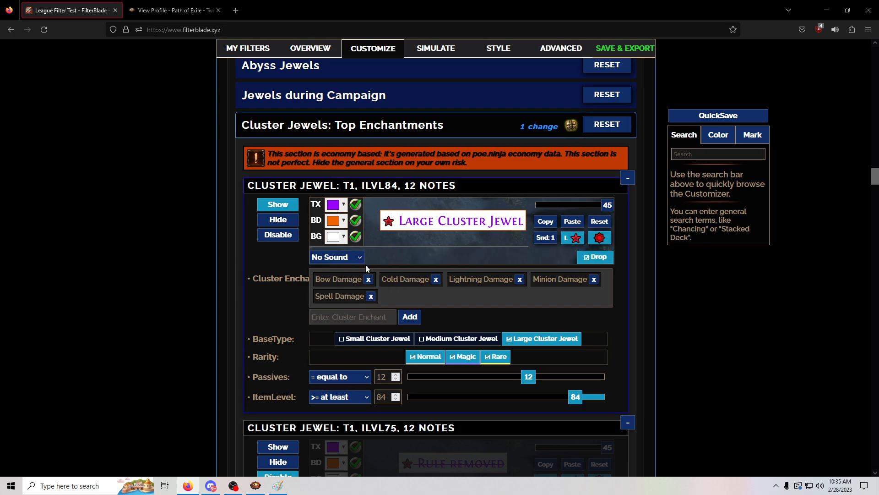
Step: Deactivate the map icon and the light beam of the T1, ilvl84, 12 notes cluster jewel rule
click(571, 237)
click(365, 257)
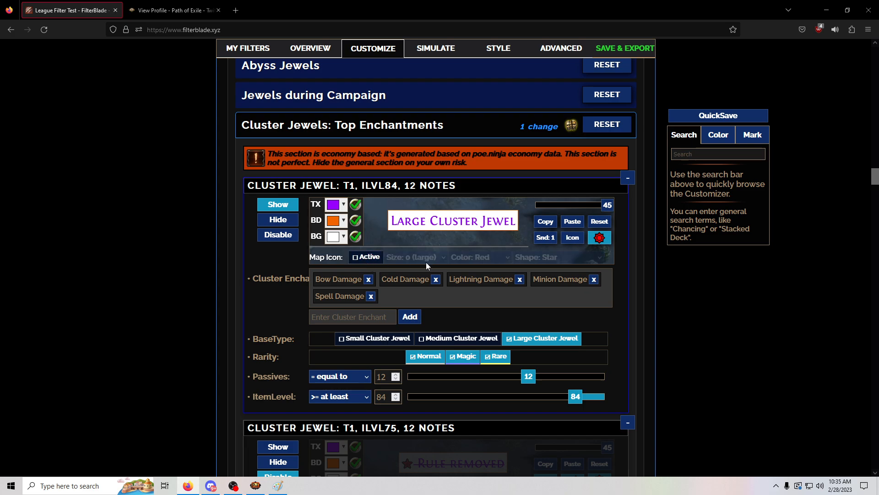
click(599, 237)
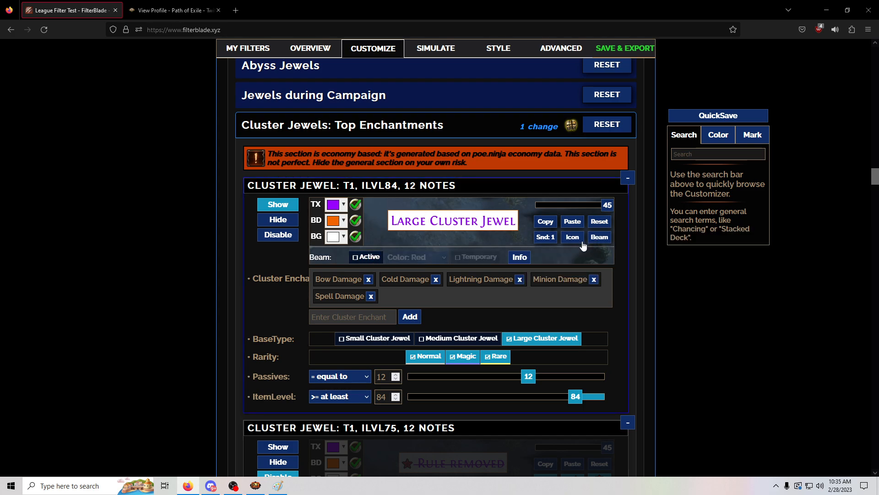
Step: Set the alert sound of the T1, ilvl84, 12 notes cluster jewel rule to Normal and look over the T1 rules below it
click(543, 238)
click(336, 257)
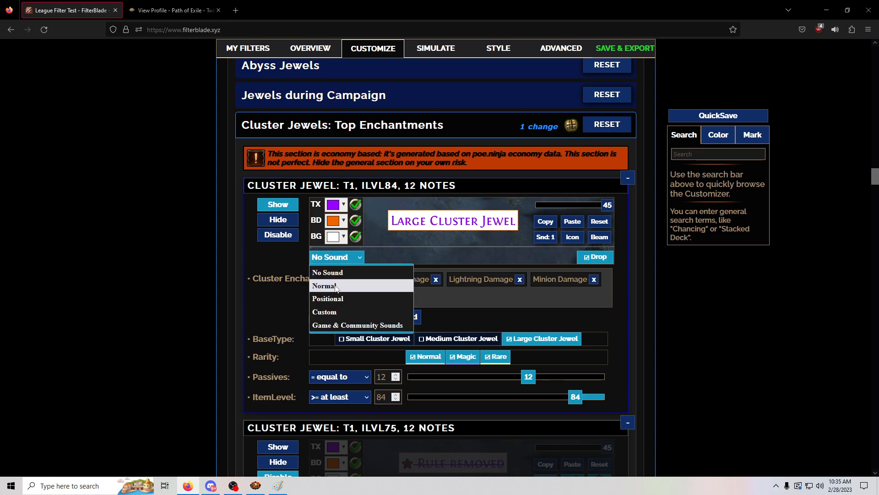
click(330, 285)
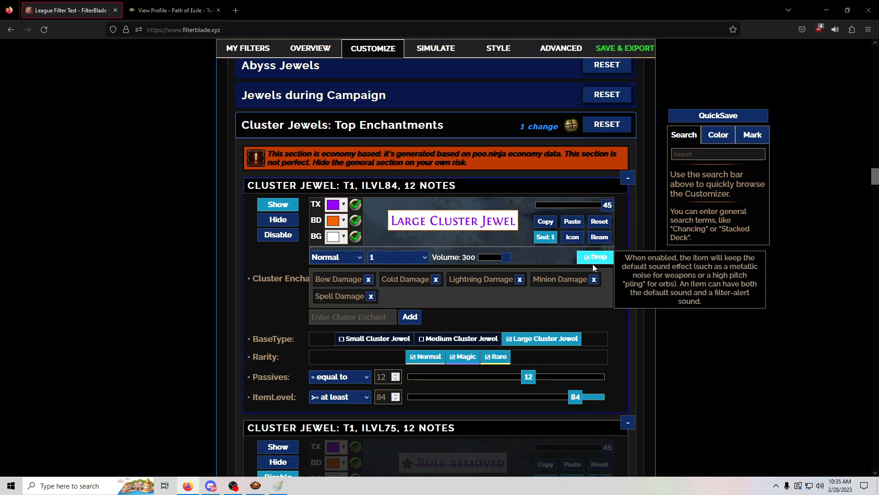
scroll(671, 310, down, 3)
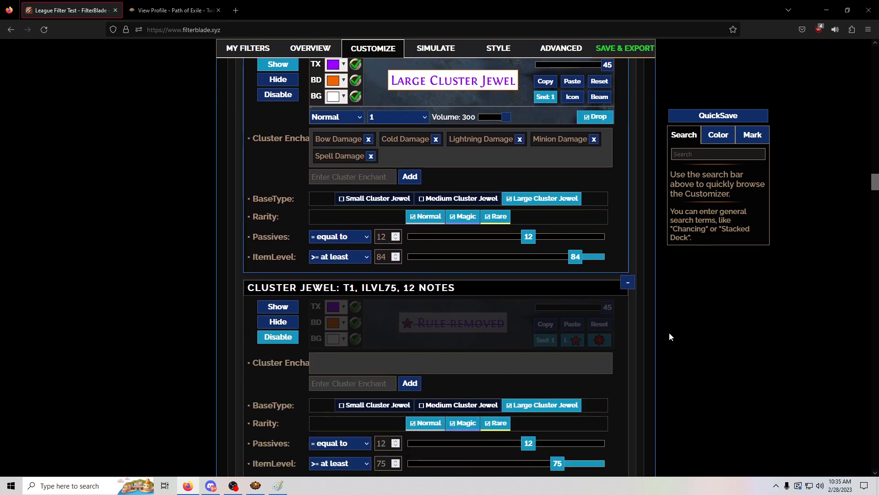
scroll(662, 346, down, 2)
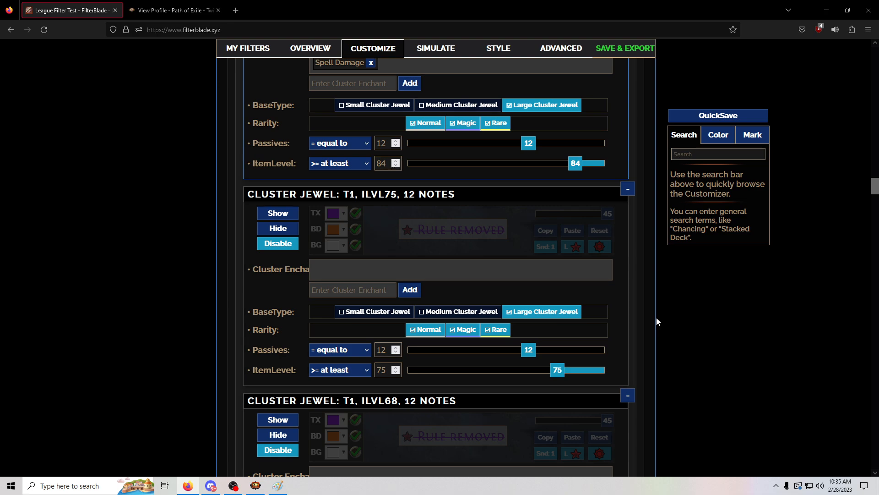
Step: Switch to the Paint notes, highlight the "-Global Settings" line, and return to FilterBlade in the browser
key(alt+Tab)
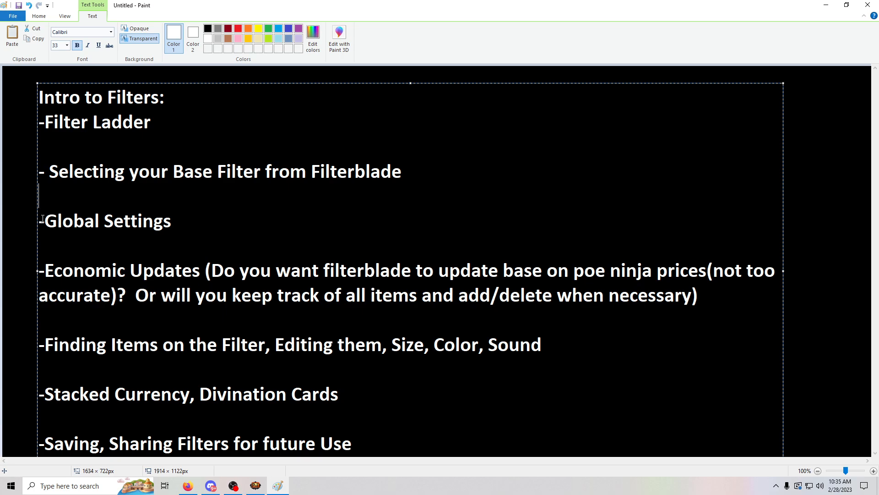
drag(42, 219, 13, 229)
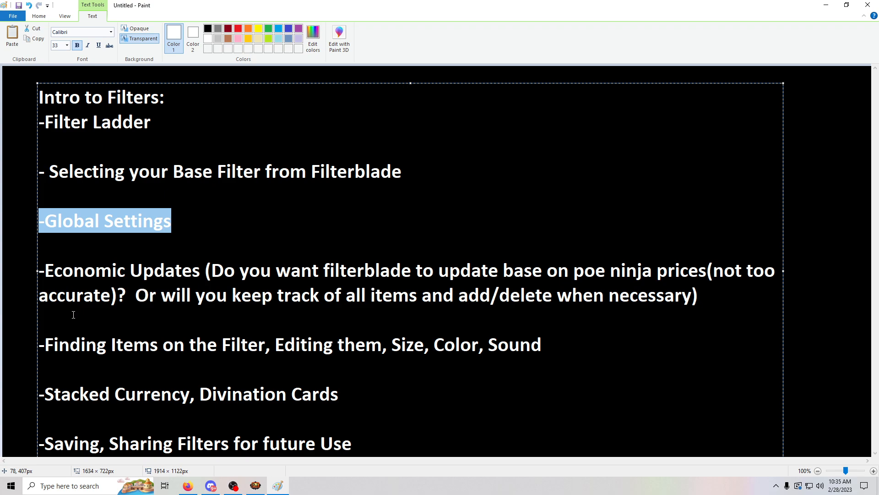
key(alt+Tab)
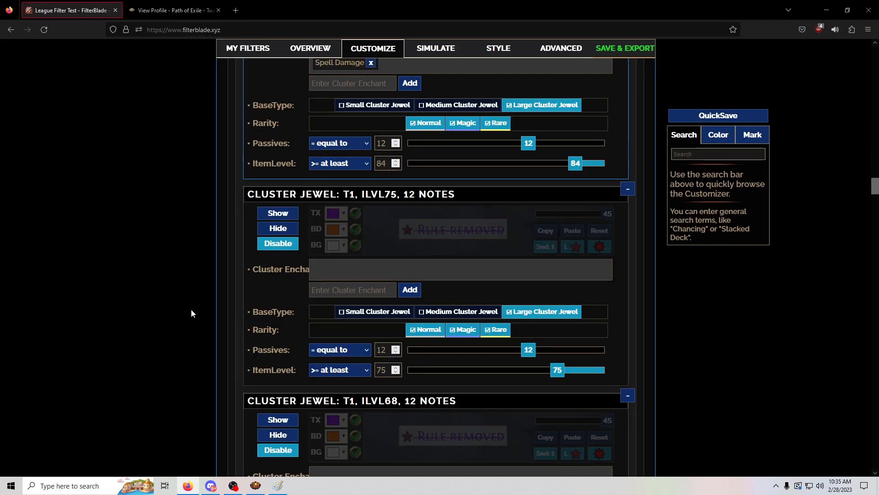
Step: Look through the Filter Structure list in the advanced tools and return to the tool overview
scroll(396, 255, up, 3)
click(563, 49)
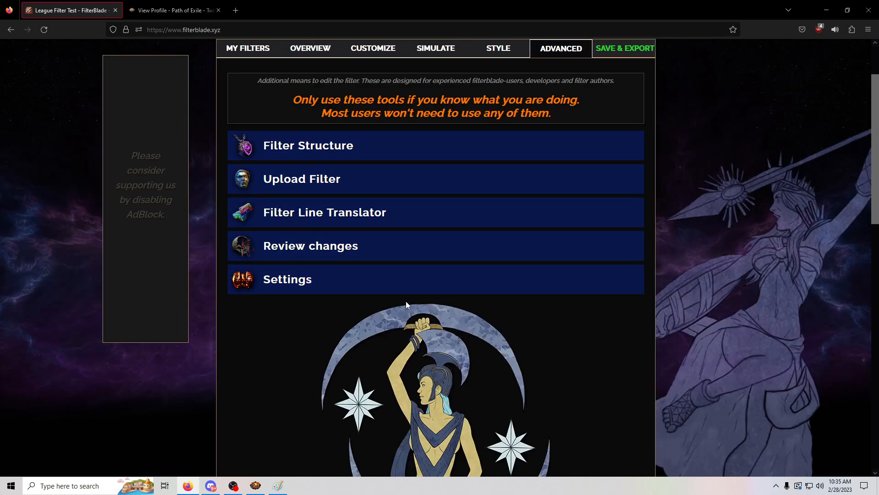
click(297, 145)
scroll(380, 213, down, 7)
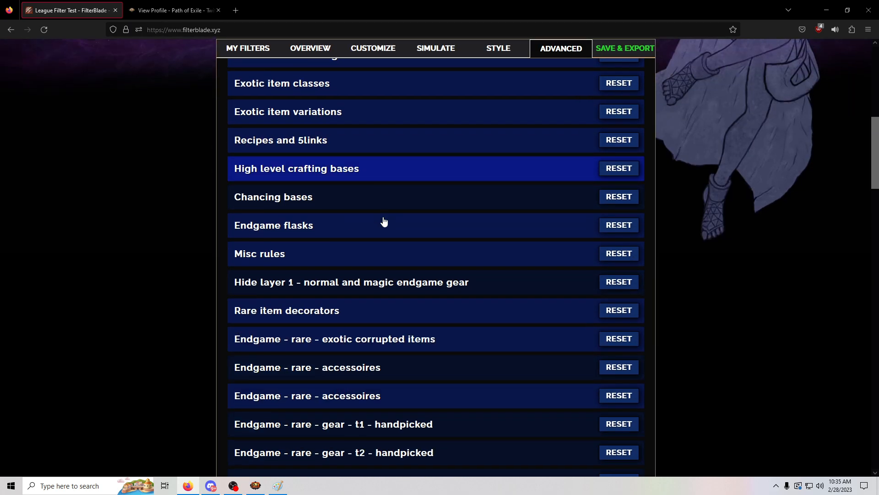
scroll(396, 234, up, 8)
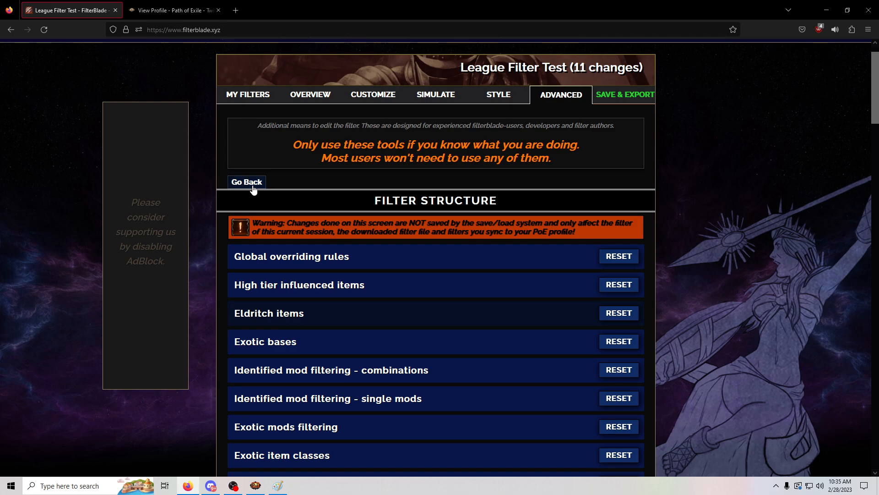
click(249, 186)
Step: Examine the Upload Filter section's warnings and save-file options, and collapse it
click(283, 222)
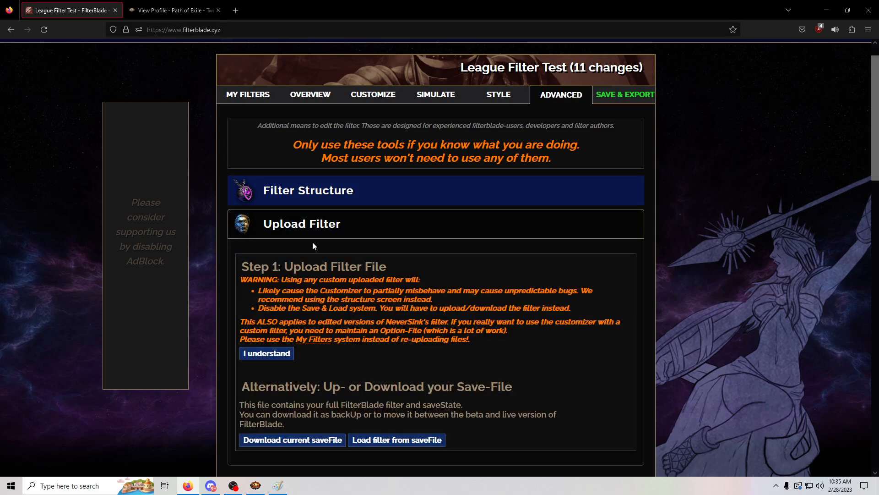
scroll(314, 246, down, 2)
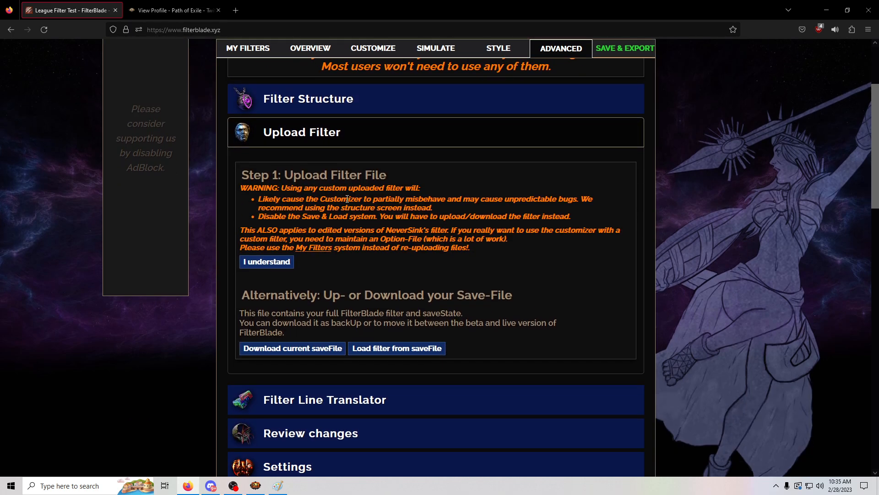
click(374, 139)
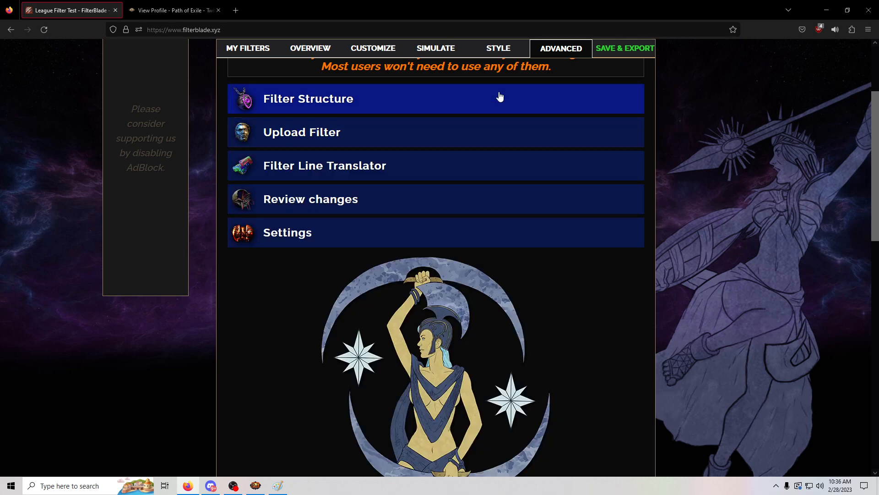
Step: Check the export options and saved filters, and reread the Upload Filter warning about custom uploaded filters
click(614, 52)
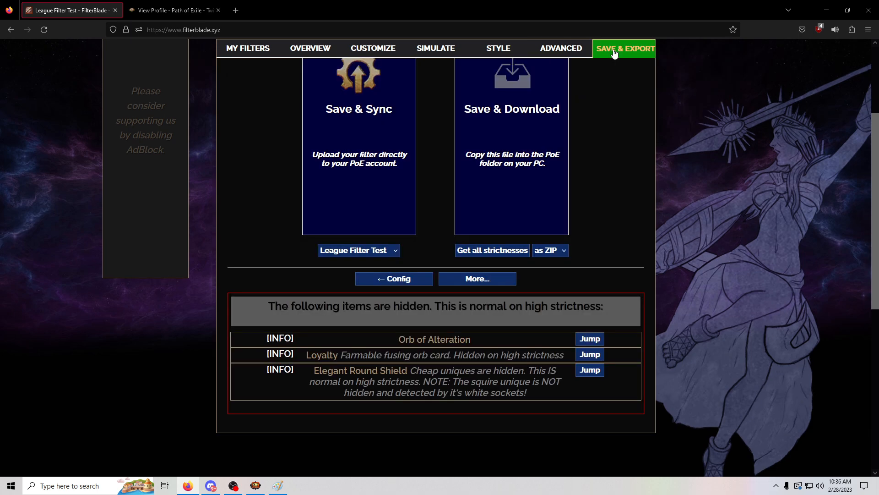
click(261, 49)
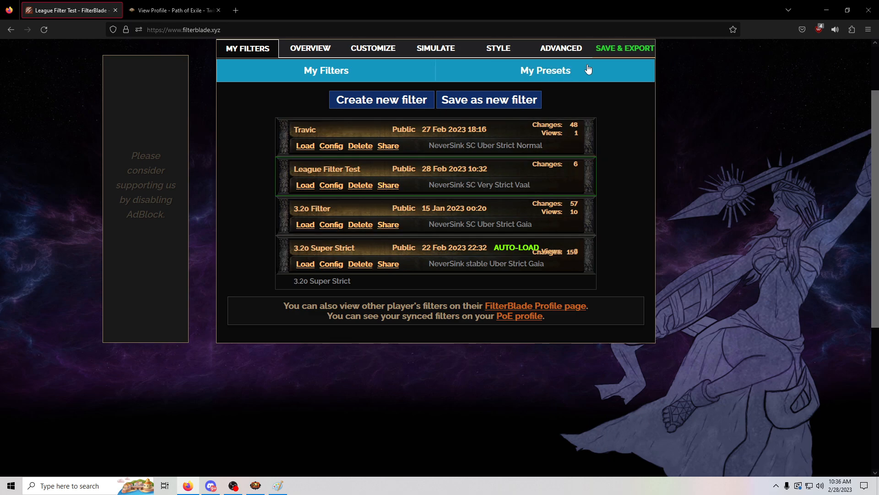
click(578, 50)
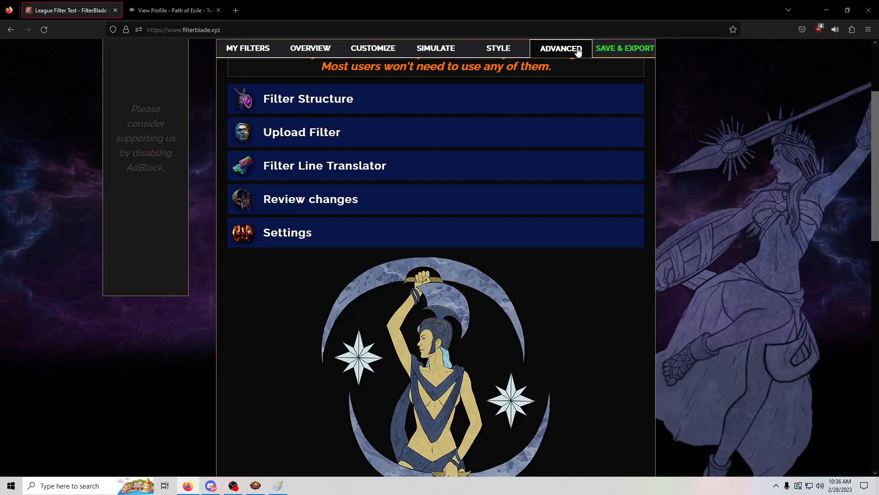
click(363, 134)
drag(246, 188, 413, 188)
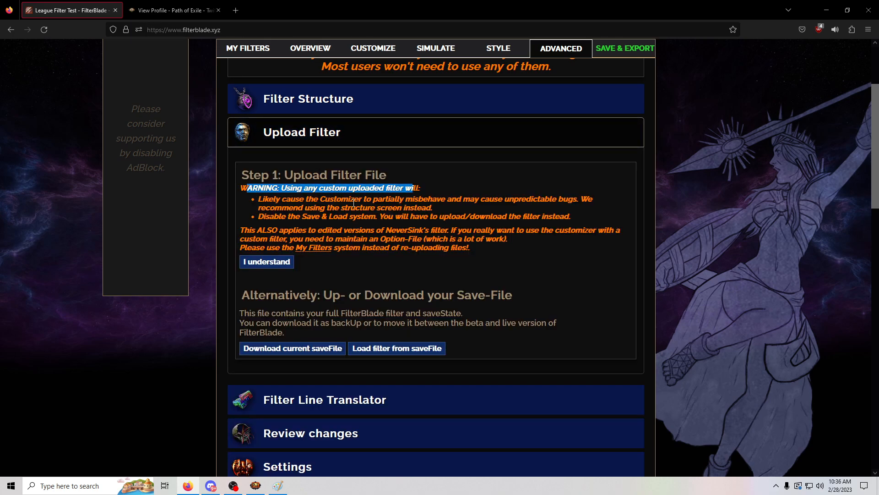
drag(280, 200, 405, 217)
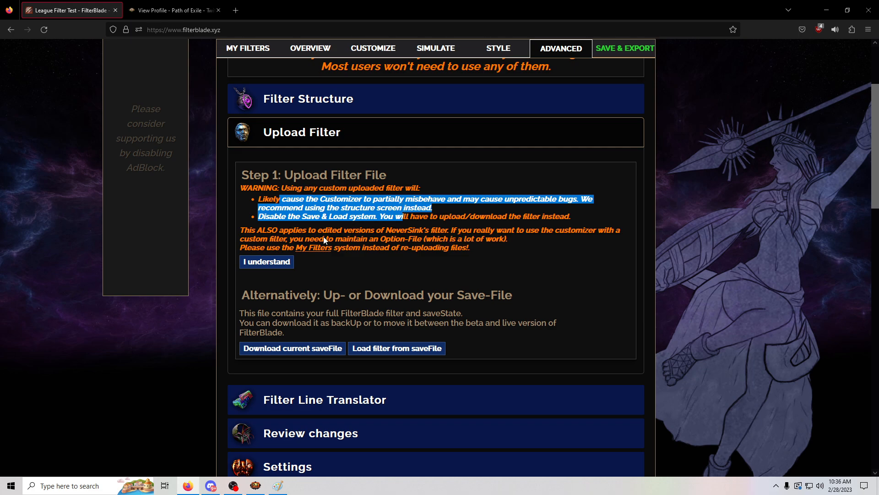
click(324, 133)
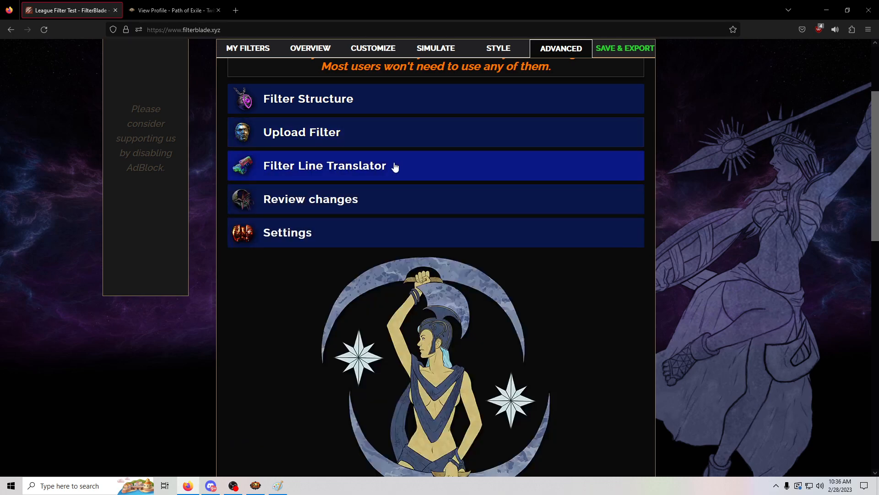
Step: Examine the advanced Settings section, covering the color palette, style button, alert volume, Show/Hide/Disable options and Auto-Save
scroll(380, 176, down, 2)
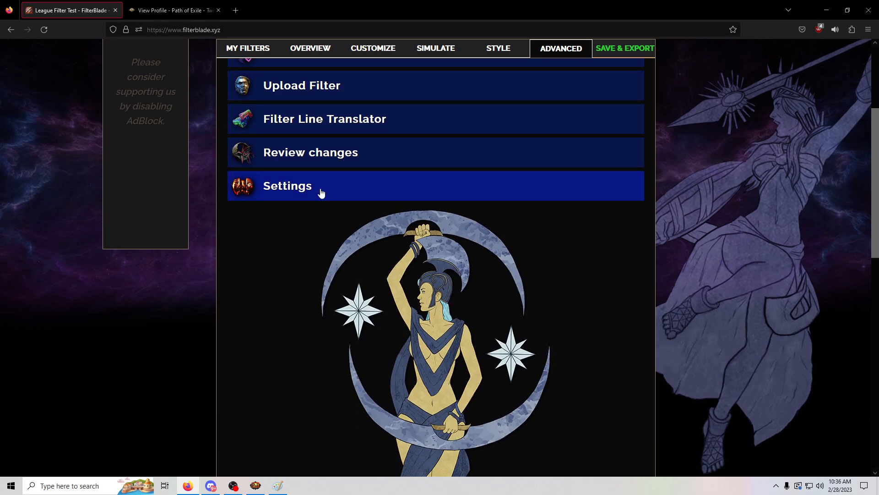
click(296, 184)
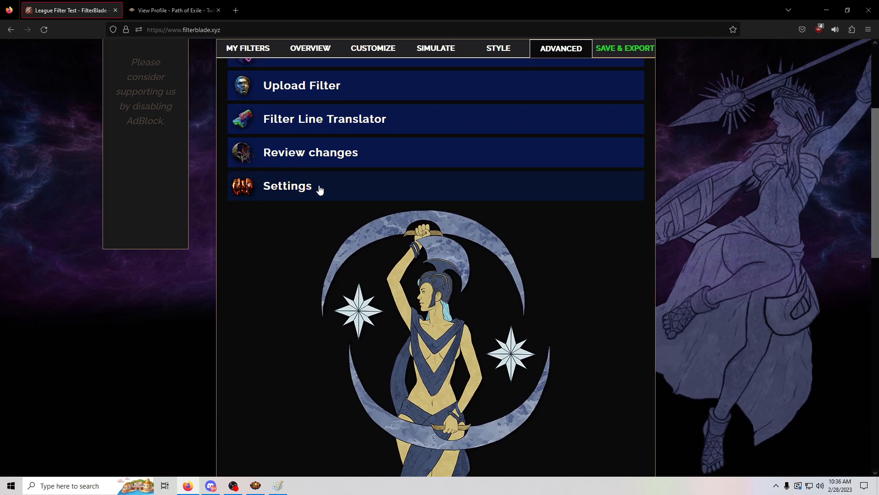
scroll(413, 226, down, 4)
scroll(417, 229, down, 3)
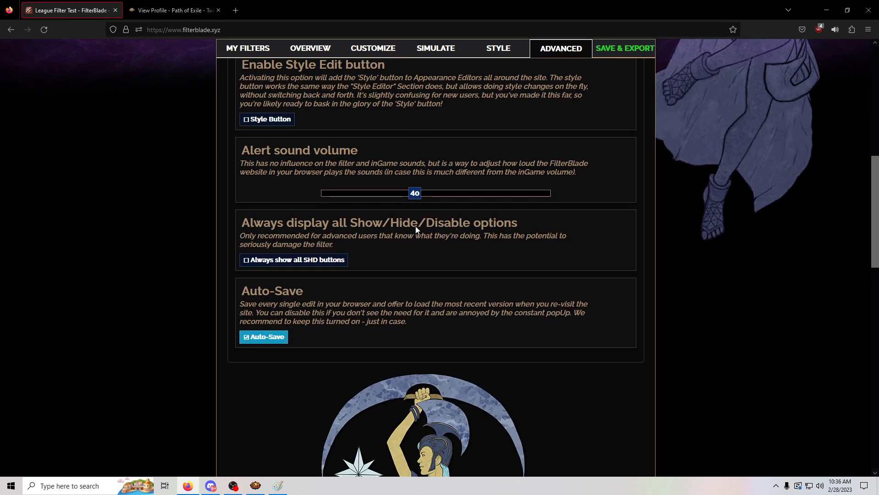
scroll(416, 226, up, 4)
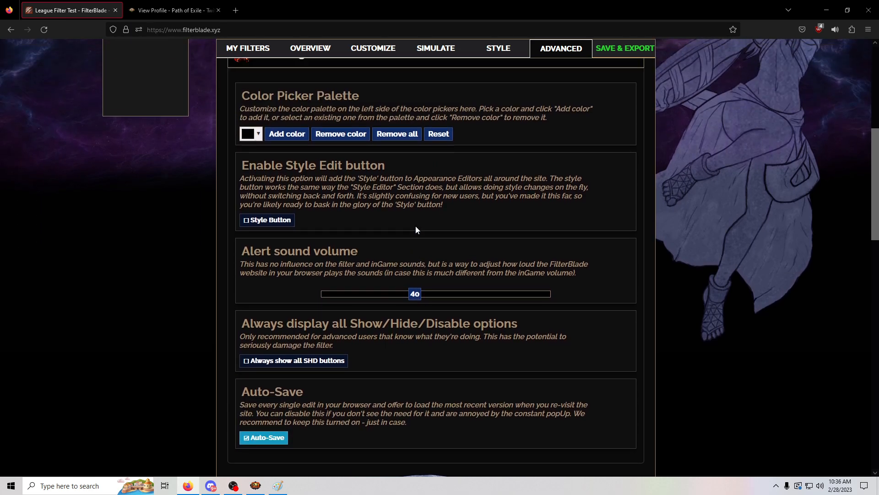
scroll(415, 231, down, 3)
scroll(401, 225, up, 2)
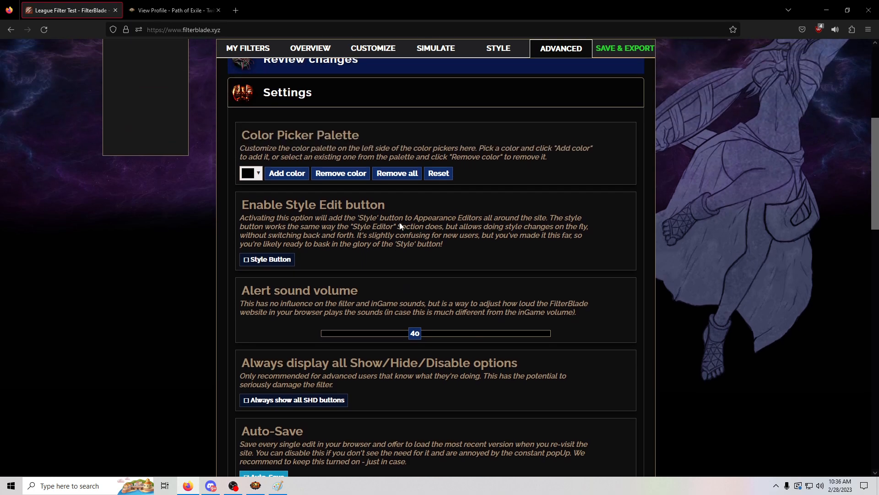
scroll(400, 229, down, 1)
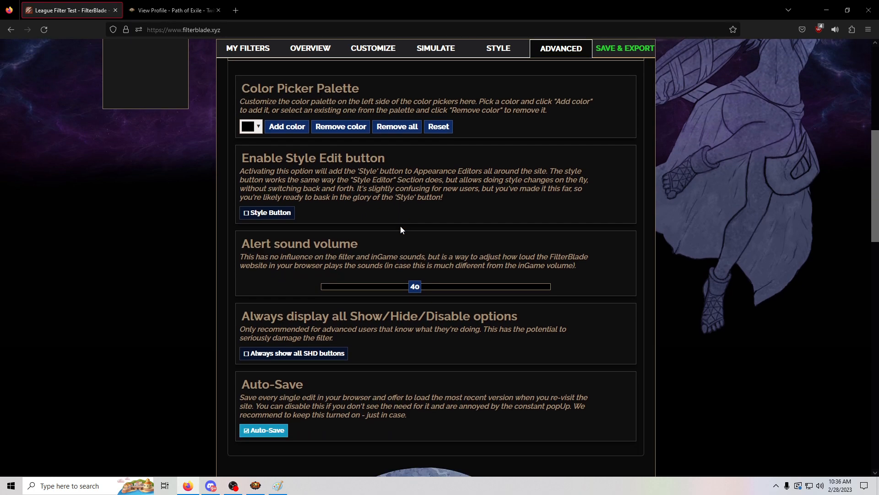
scroll(401, 226, up, 2)
scroll(387, 235, down, 3)
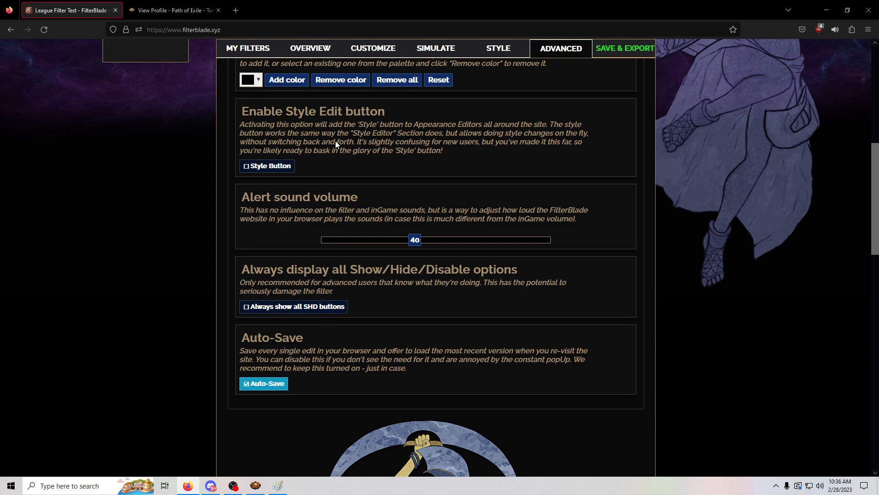
Step: Collapse the Divination Cards section and expand the Unique items section under General in the customizer
click(372, 48)
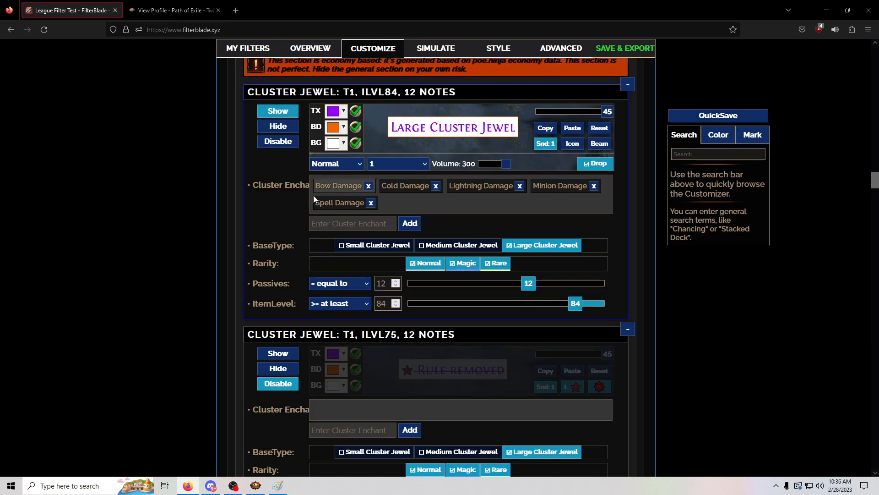
scroll(314, 195, up, 8)
scroll(302, 282, up, 7)
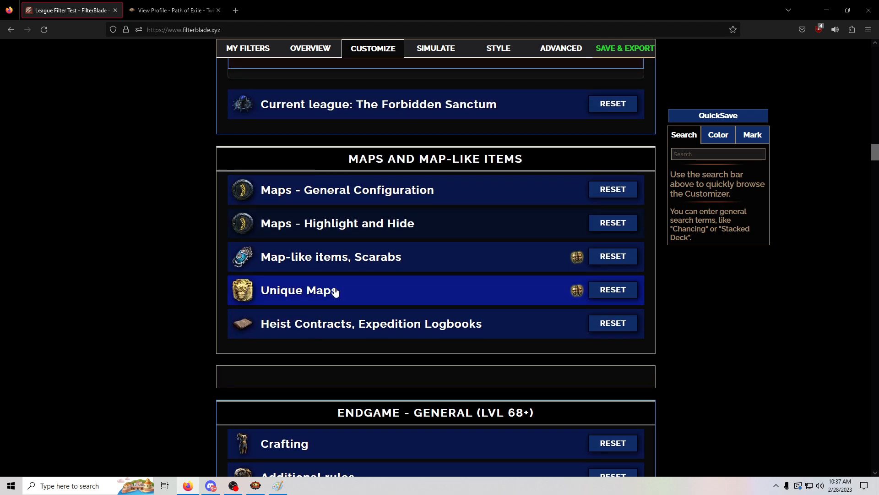
scroll(371, 291, up, 3)
scroll(384, 290, up, 20)
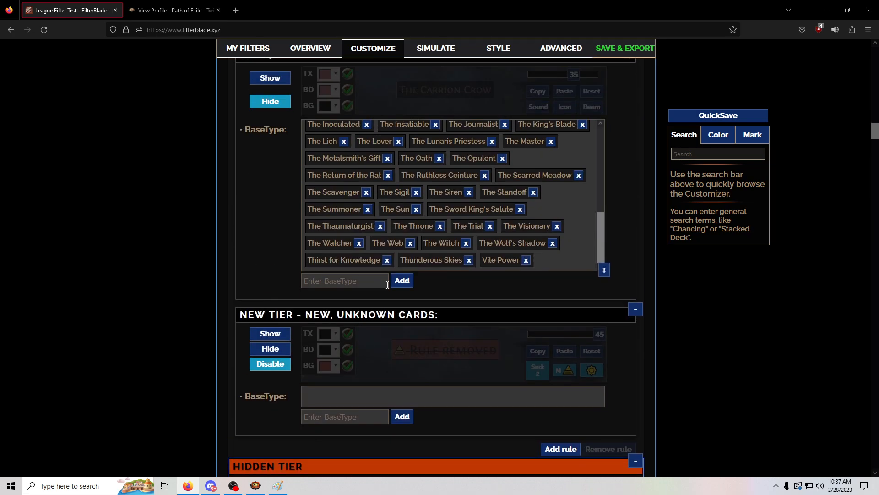
scroll(694, 287, up, 20)
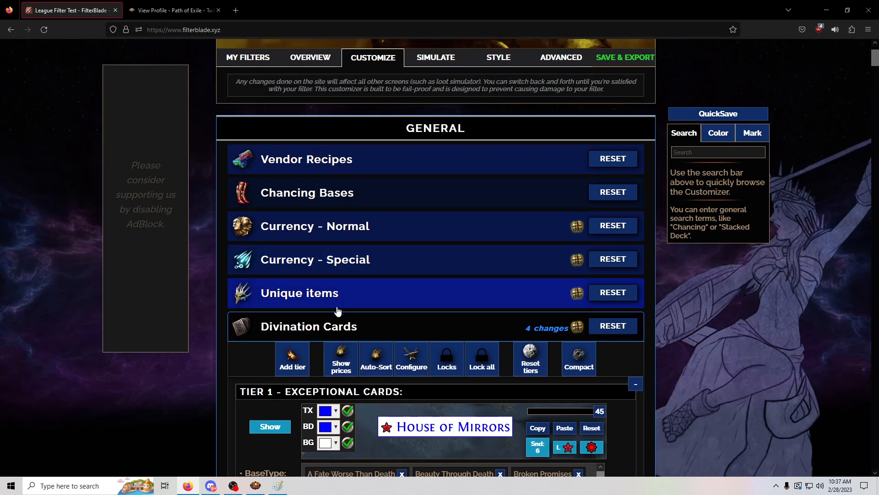
click(318, 320)
click(320, 300)
Step: Look over the unique item tiers from Tier 1 to Early League Uniques and check the Boss-Drop Uniques rule's note
scroll(439, 298, down, 4)
scroll(451, 286, down, 4)
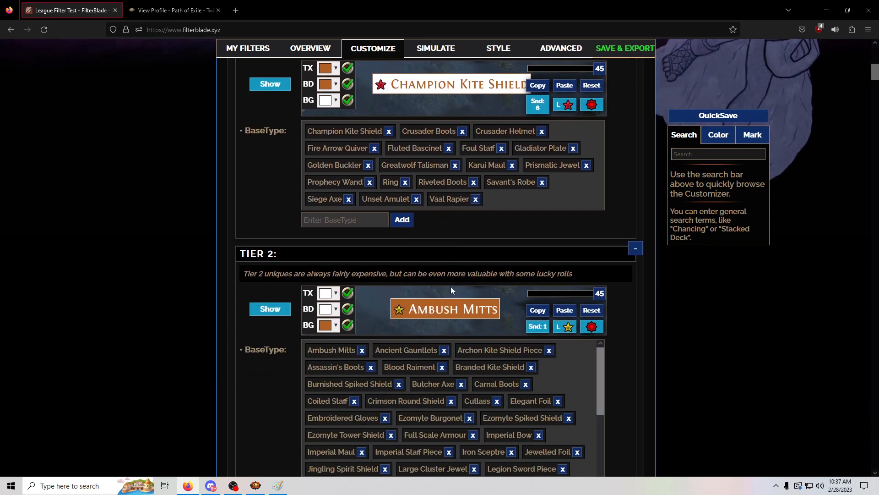
scroll(262, 139, up, 2)
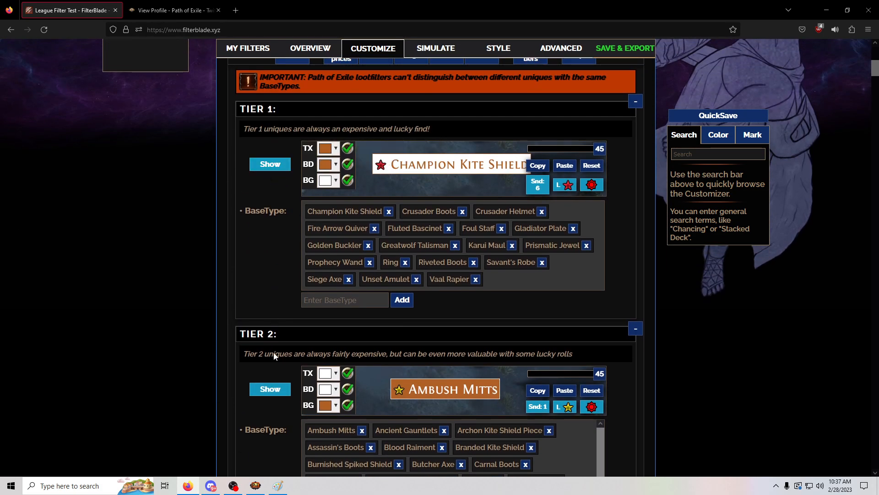
scroll(271, 255, down, 11)
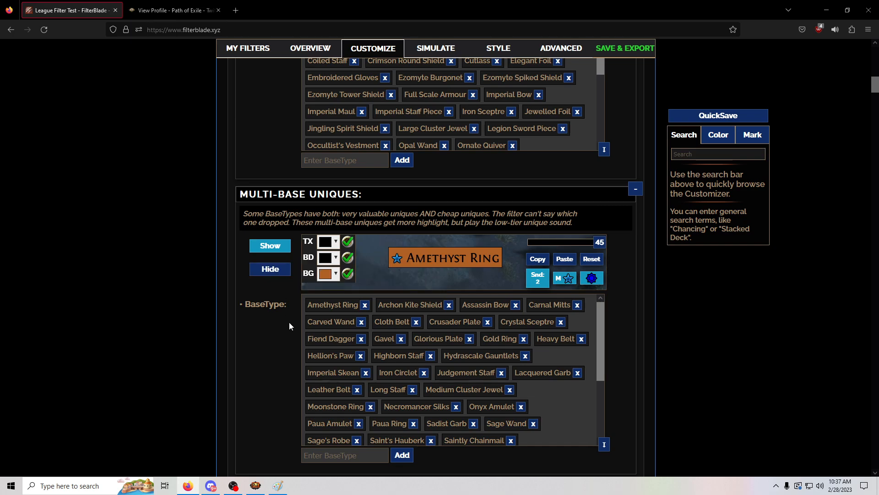
scroll(288, 302, down, 11)
scroll(276, 292, down, 3)
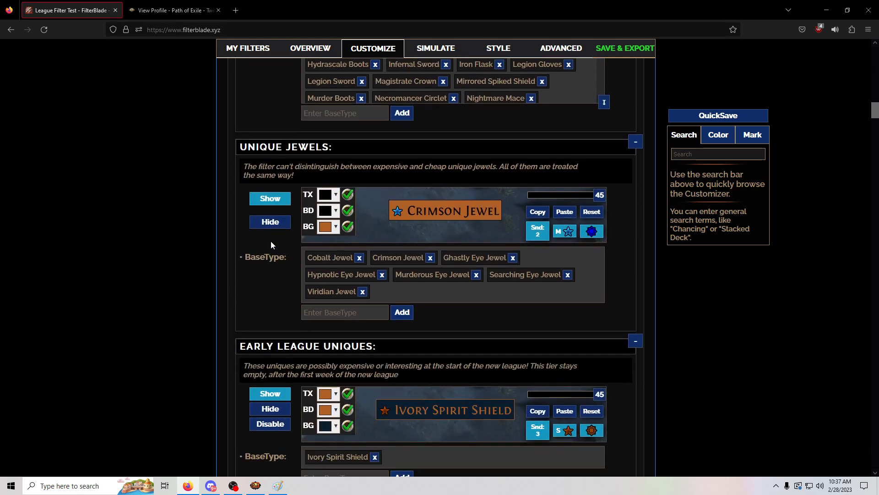
scroll(278, 235, up, 7)
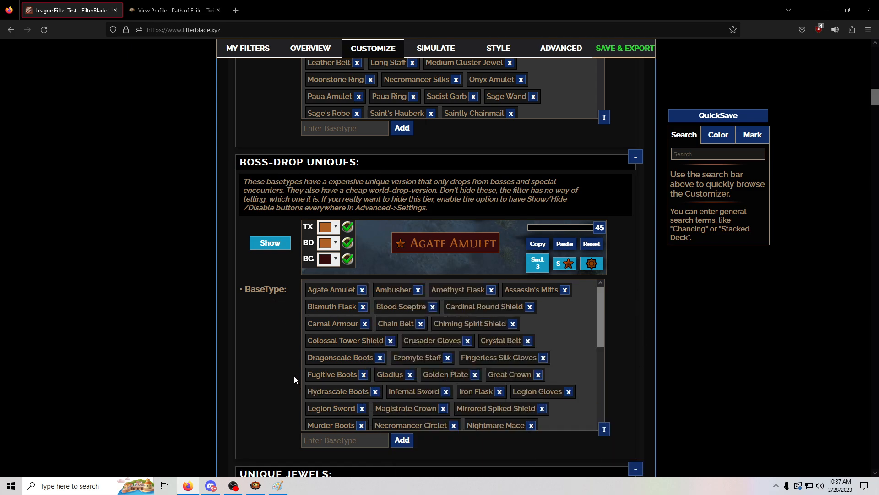
Step: Enable "Always show all SHD buttons" in the advanced settings and return to the Boss-Drop Uniques rule
click(561, 48)
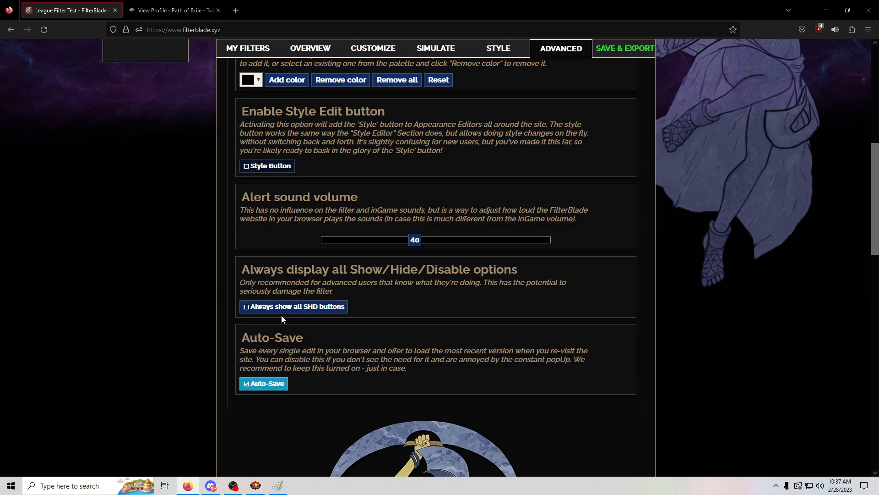
click(267, 312)
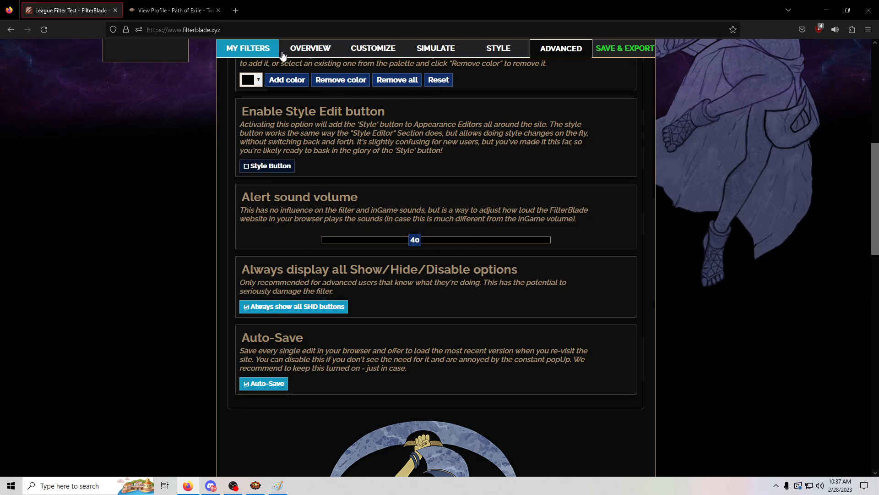
click(373, 49)
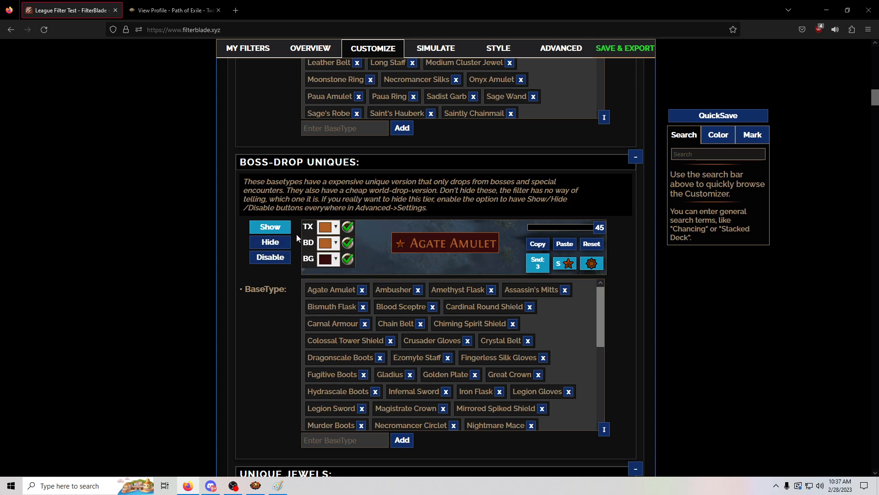
Step: Disable the Boss-Drop Uniques rule and look through its base types
click(270, 256)
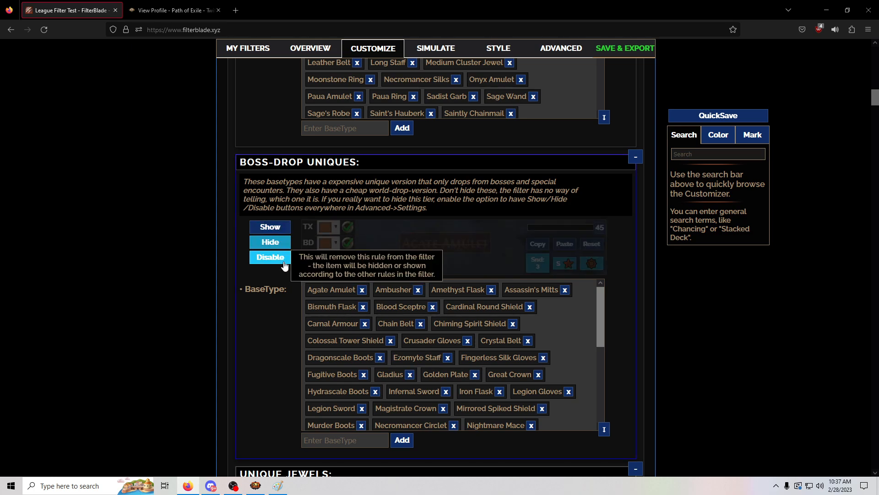
scroll(534, 275, down, 2)
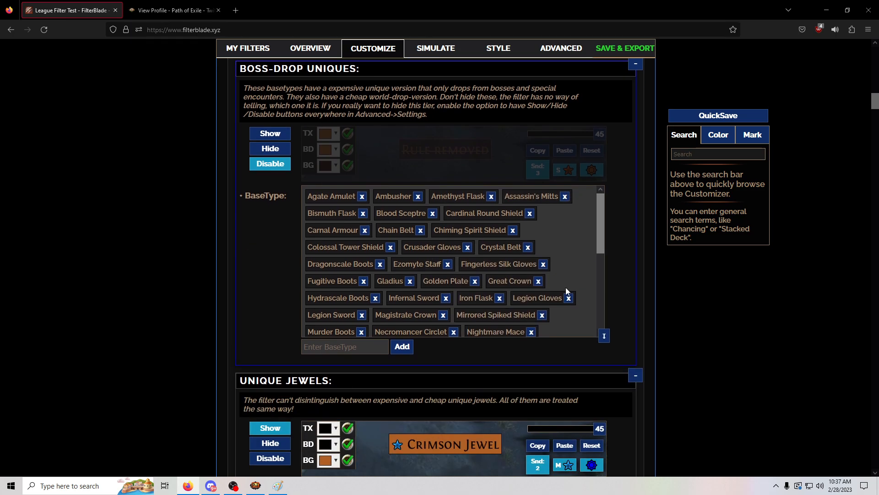
drag(597, 237, 595, 340)
scroll(622, 330, up, 3)
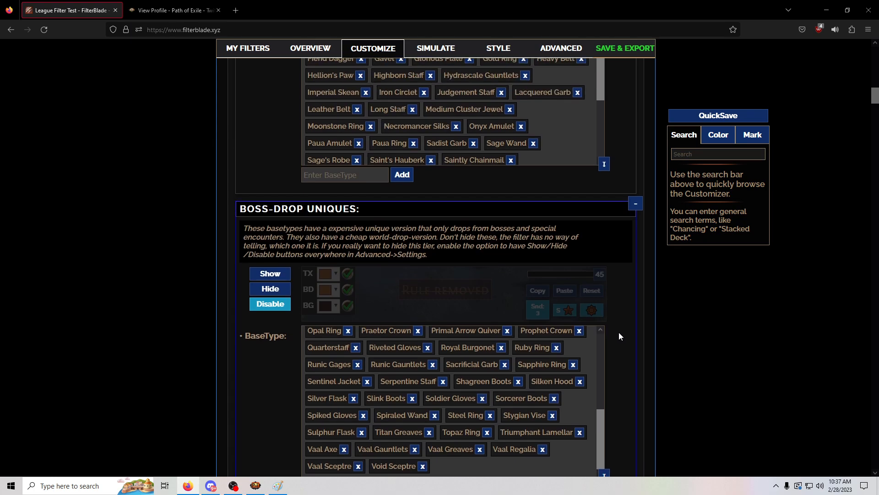
scroll(556, 373, up, 10)
scroll(571, 369, up, 2)
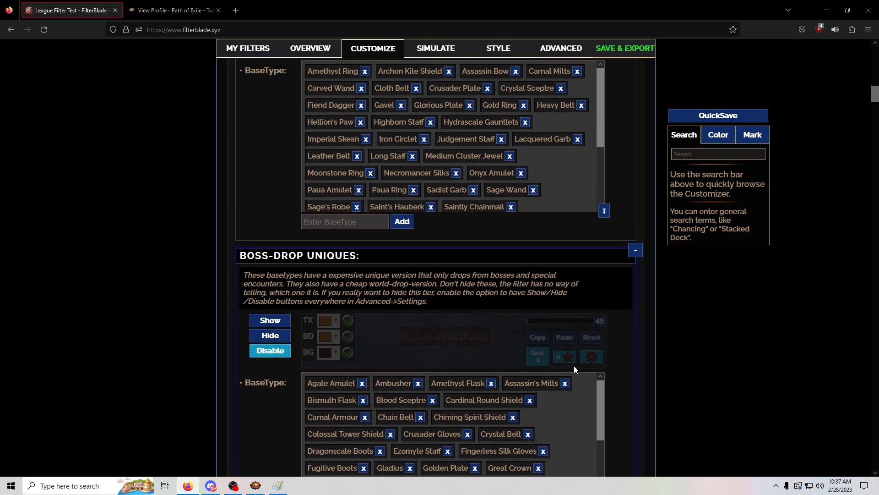
scroll(573, 367, down, 3)
Step: Return to the advanced settings
click(566, 51)
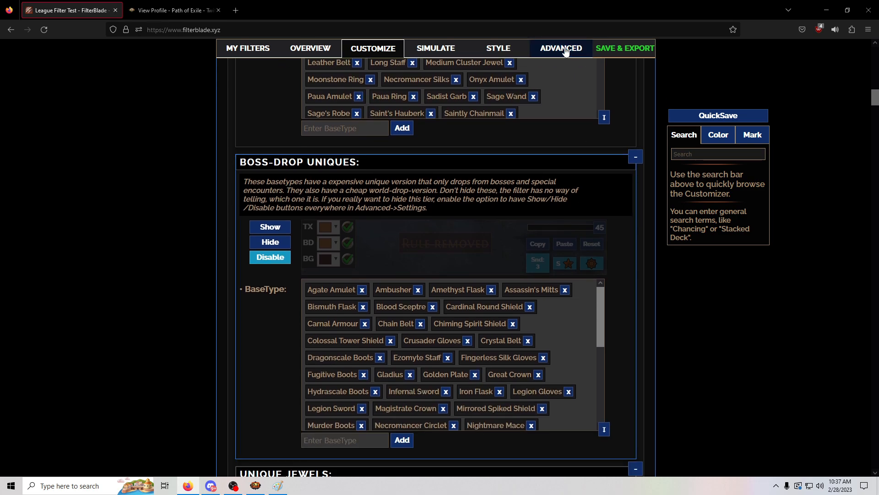
Step: Open the advanced tools, collapse the Settings section, and check what Review changes offers
scroll(322, 163, up, 2)
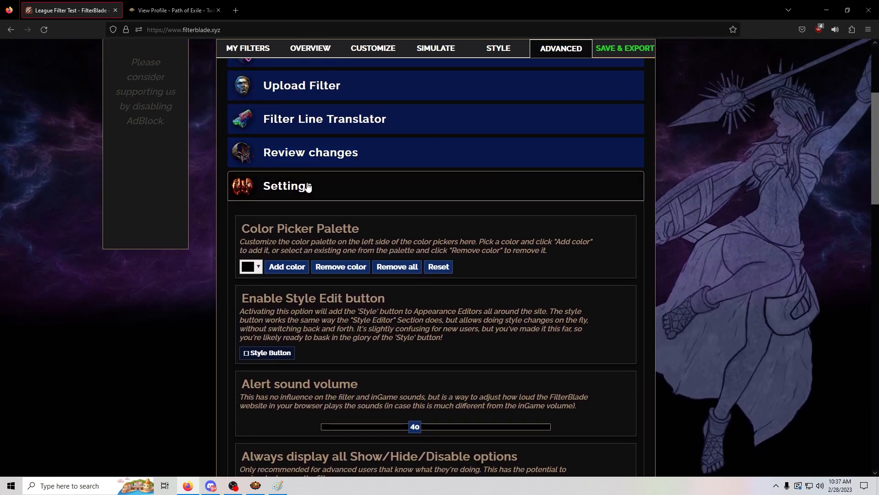
click(308, 187)
scroll(314, 151, up, 2)
scroll(348, 215, up, 2)
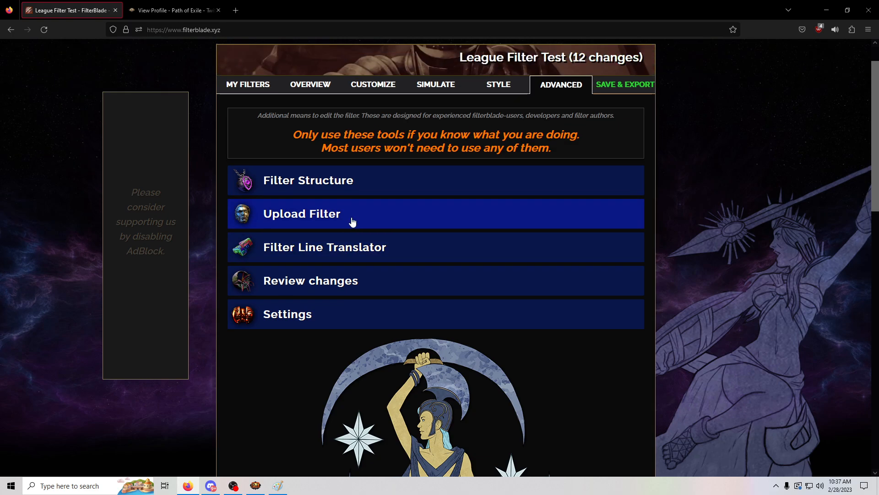
scroll(355, 241, down, 3)
click(343, 188)
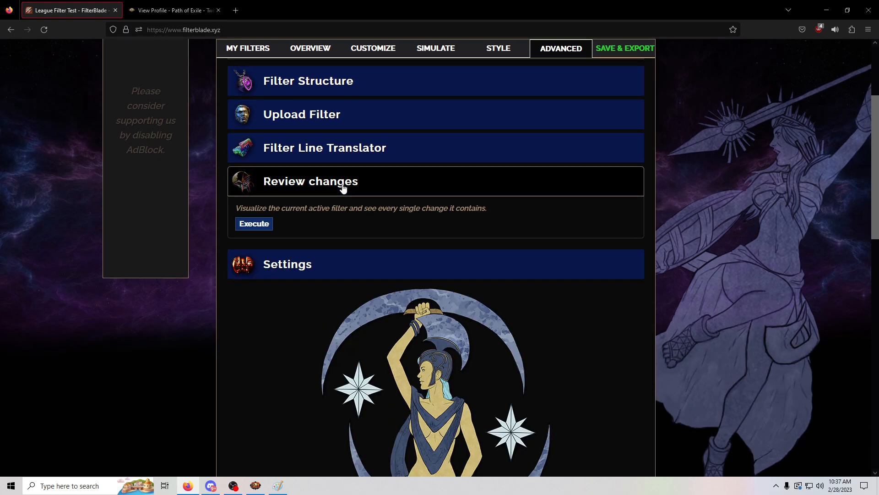
click(352, 159)
click(351, 160)
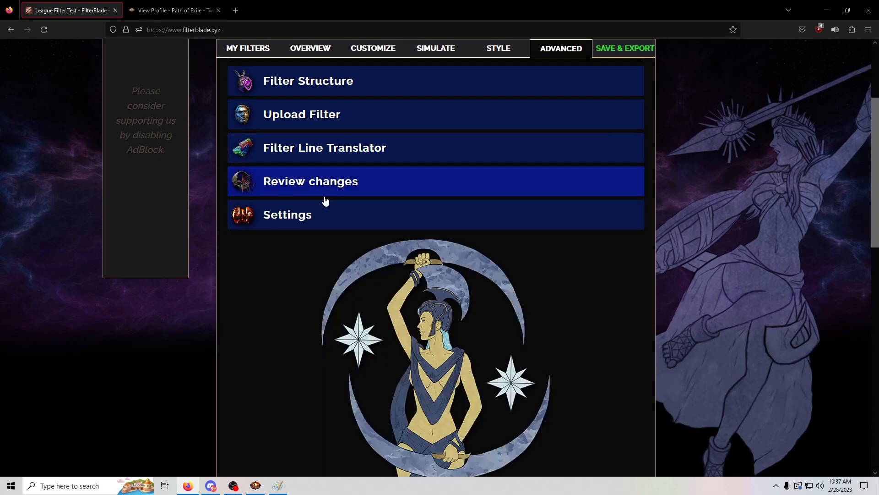
Step: Expand the advanced Settings section and look through its options down to Auto-Save
click(319, 213)
scroll(321, 212, down, 4)
scroll(322, 213, down, 7)
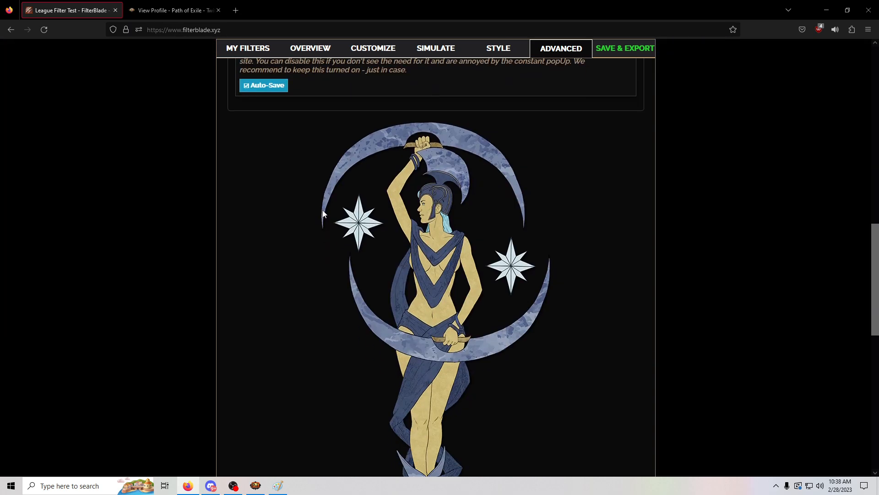
click(504, 47)
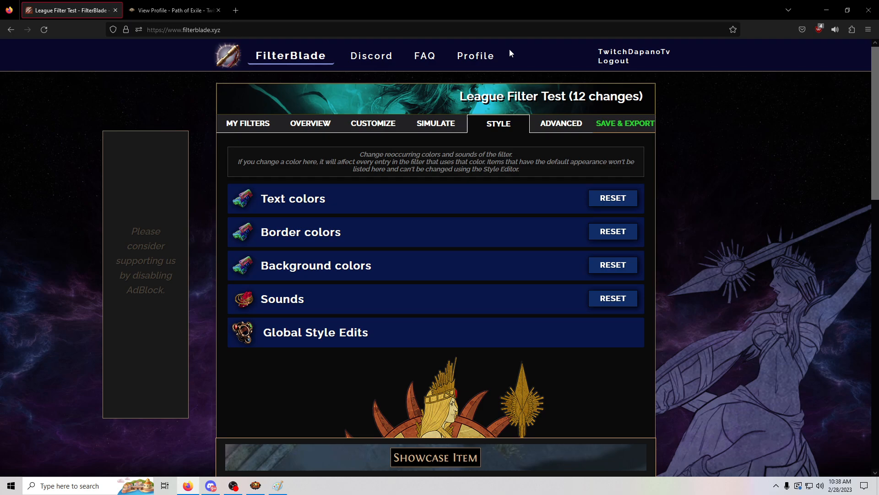
click(557, 124)
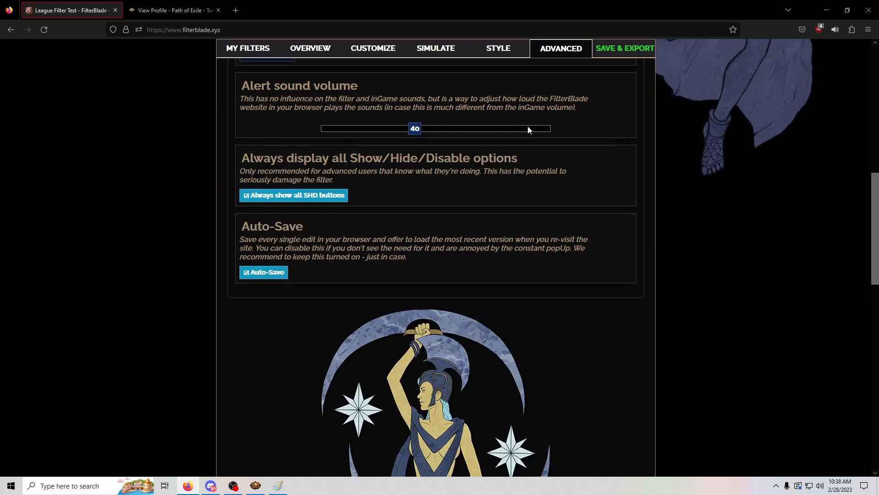
Step: Expand Global Style Edits in the style section and read through its options down to Misc. Functions
click(512, 52)
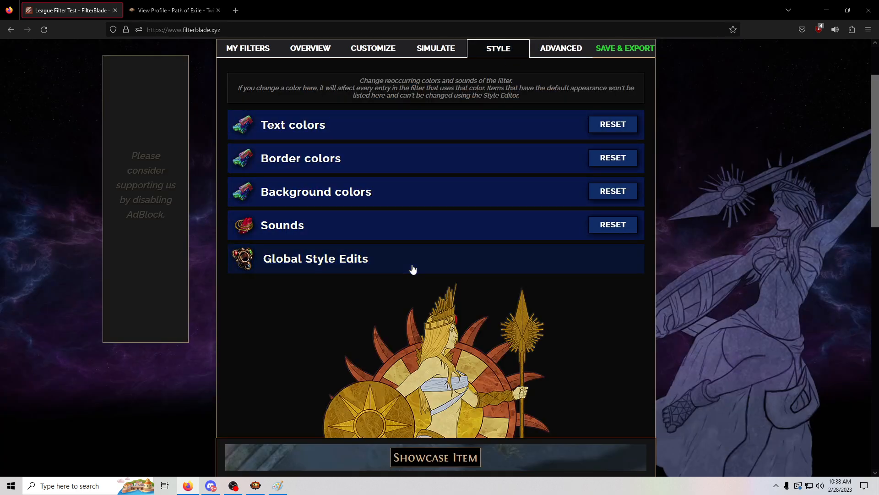
click(412, 260)
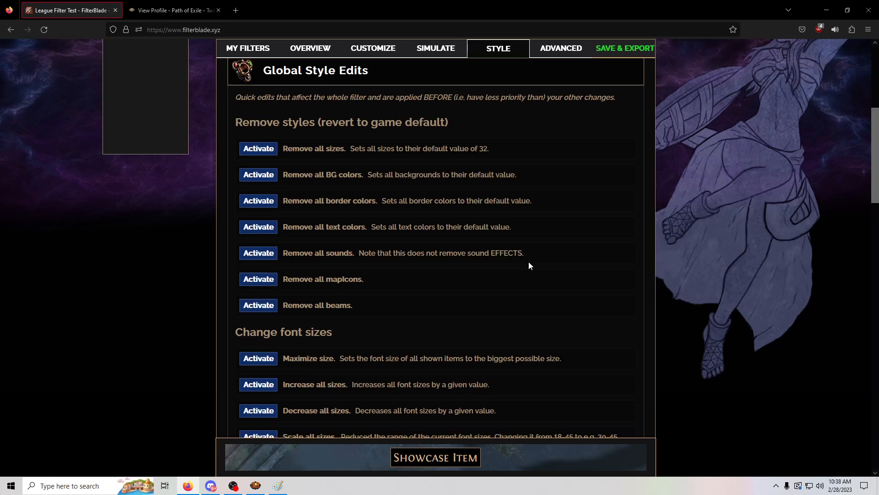
scroll(529, 262, down, 5)
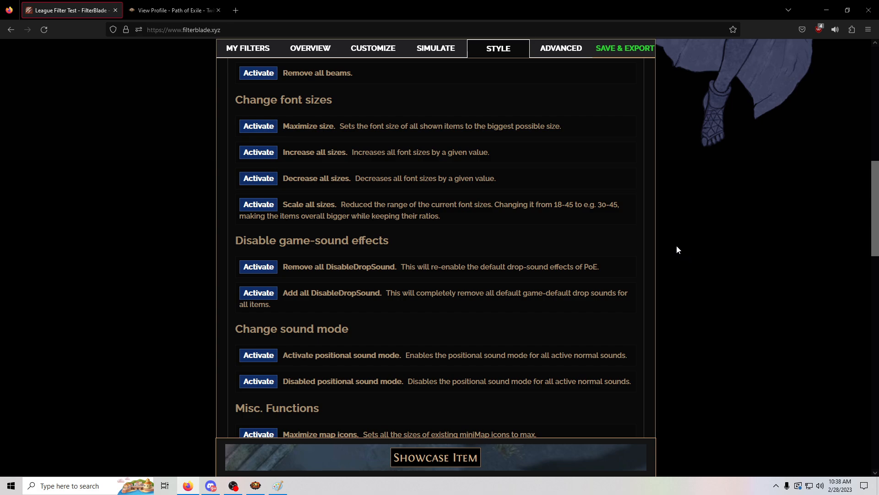
scroll(679, 245, up, 3)
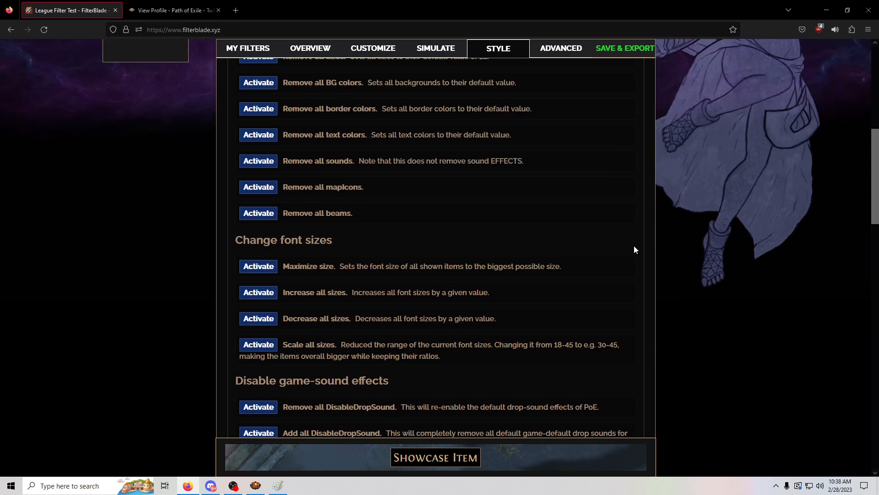
scroll(632, 248, up, 2)
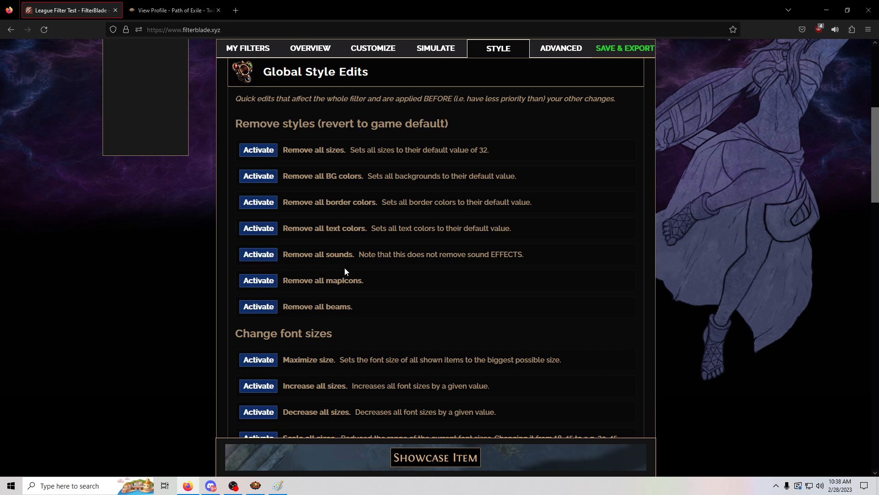
scroll(505, 287, down, 2)
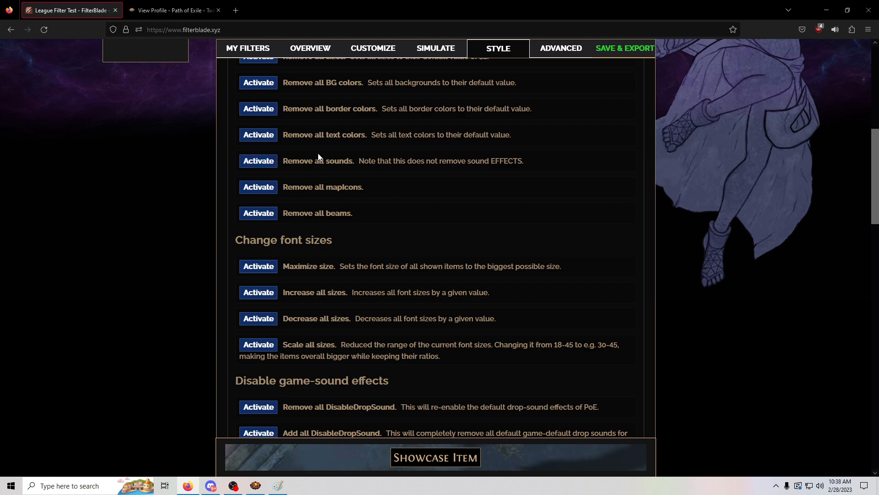
scroll(359, 183, up, 1)
scroll(359, 181, down, 3)
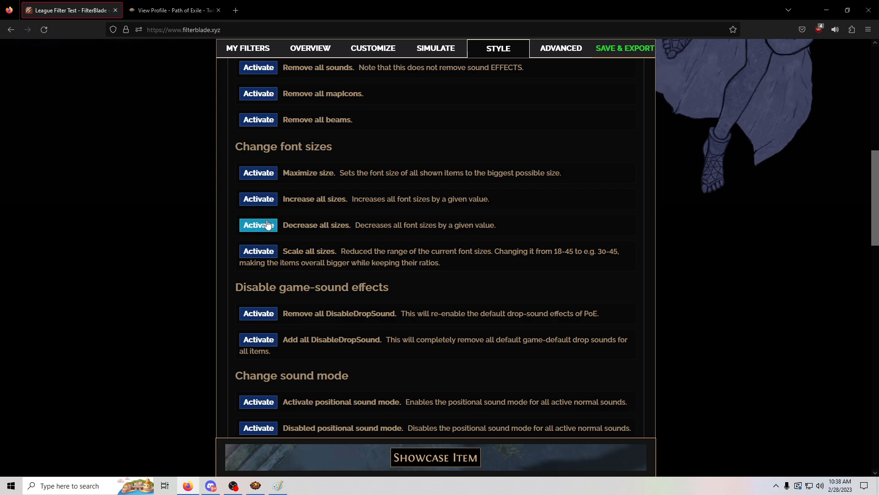
scroll(264, 251, down, 2)
scroll(265, 251, down, 3)
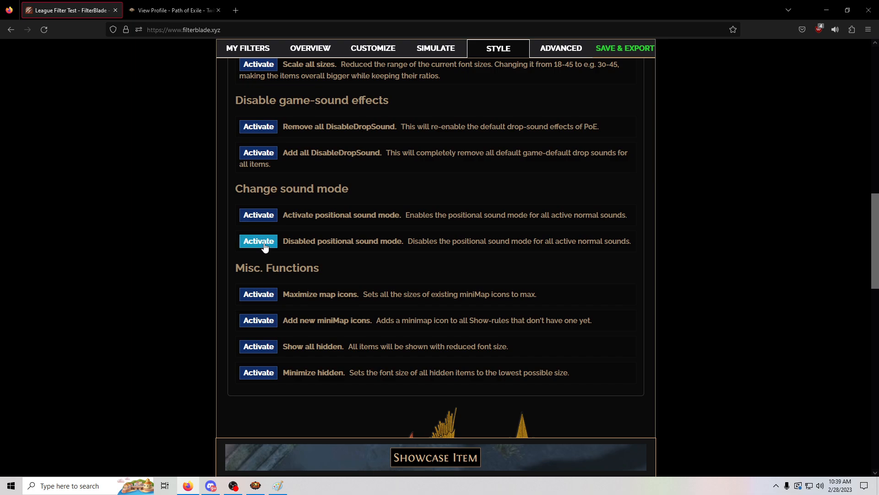
scroll(265, 248, down, 1)
scroll(264, 245, down, 4)
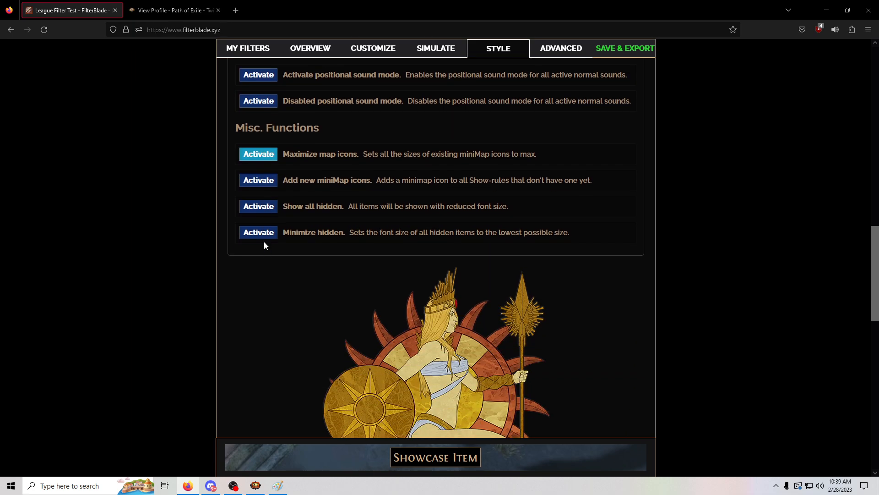
Step: Re-examine the Remove styles and Change font sizes options of the global style edits
scroll(264, 245, up, 4)
scroll(264, 246, up, 11)
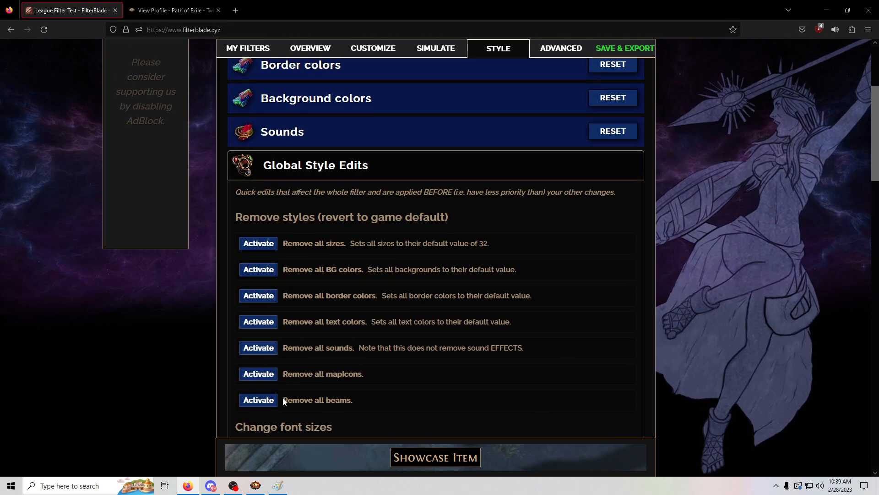
scroll(556, 308, down, 4)
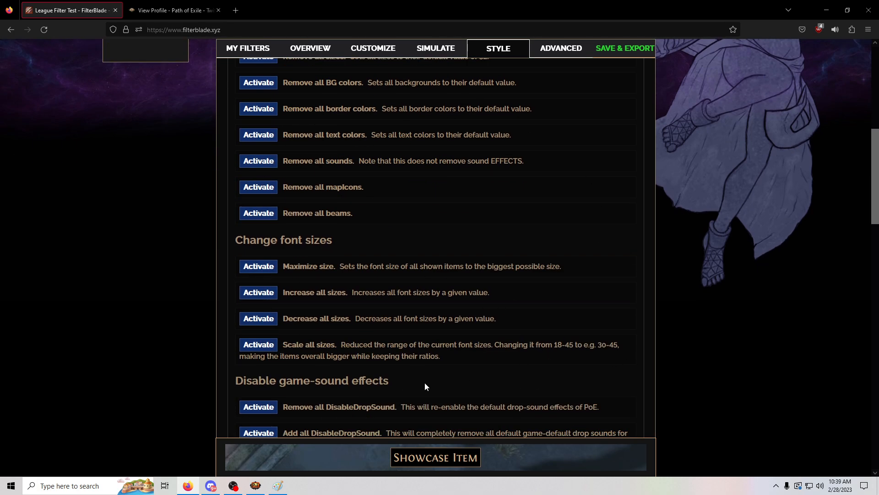
scroll(345, 375, down, 1)
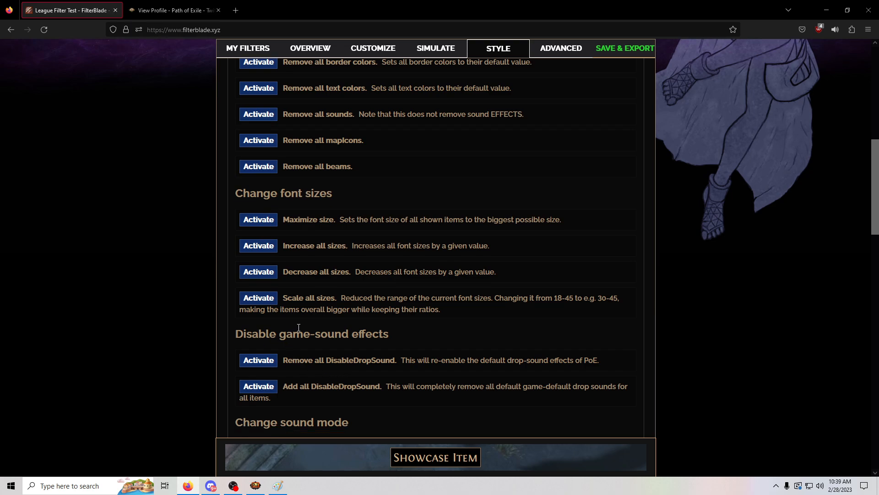
scroll(301, 320, up, 2)
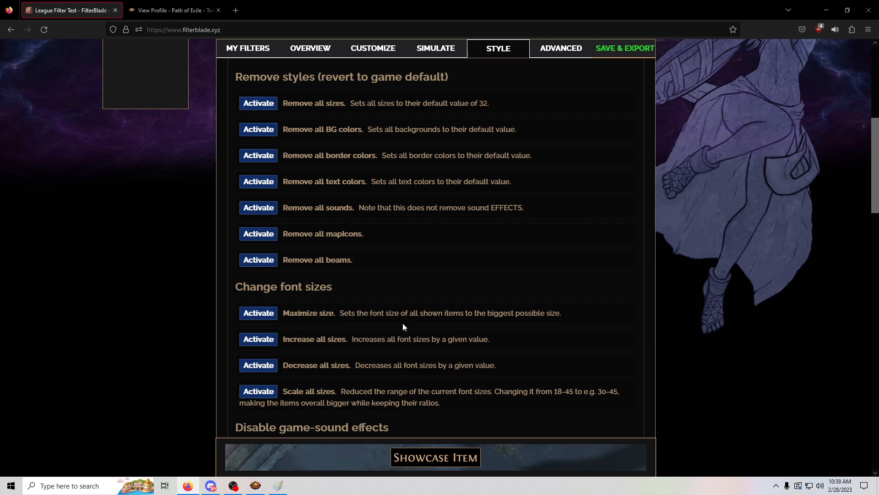
scroll(383, 305, up, 3)
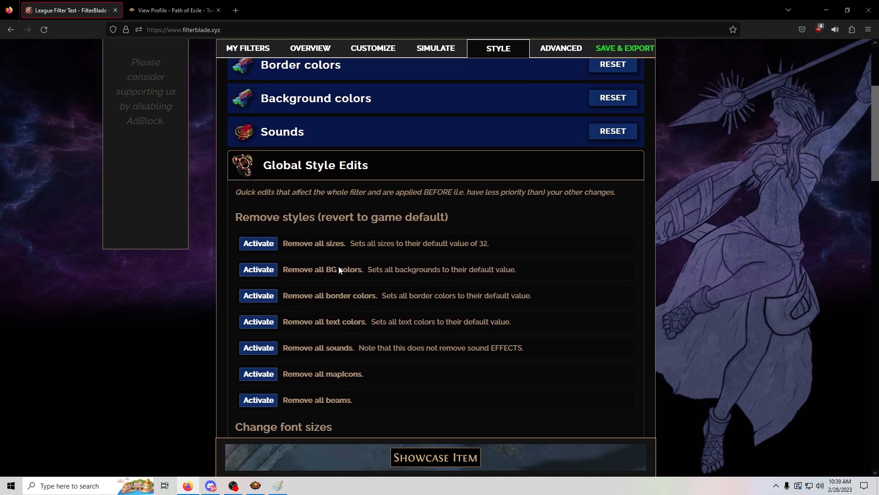
scroll(339, 270, down, 3)
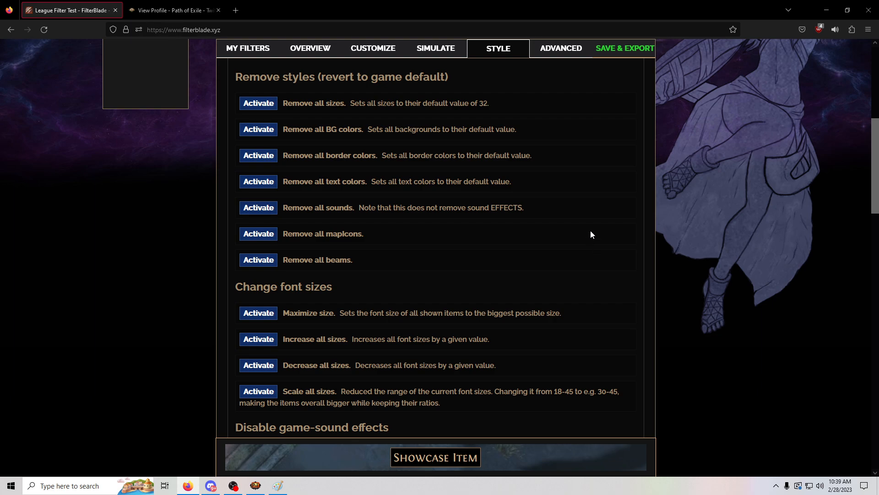
Step: Return to the filter customization and examine the Multi-Base Uniques rule and its base types
click(305, 49)
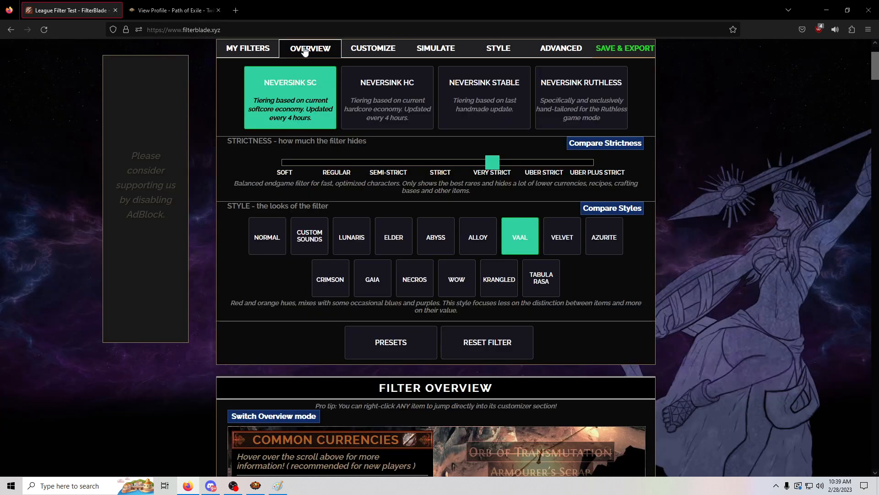
click(358, 49)
scroll(463, 185, down, 1)
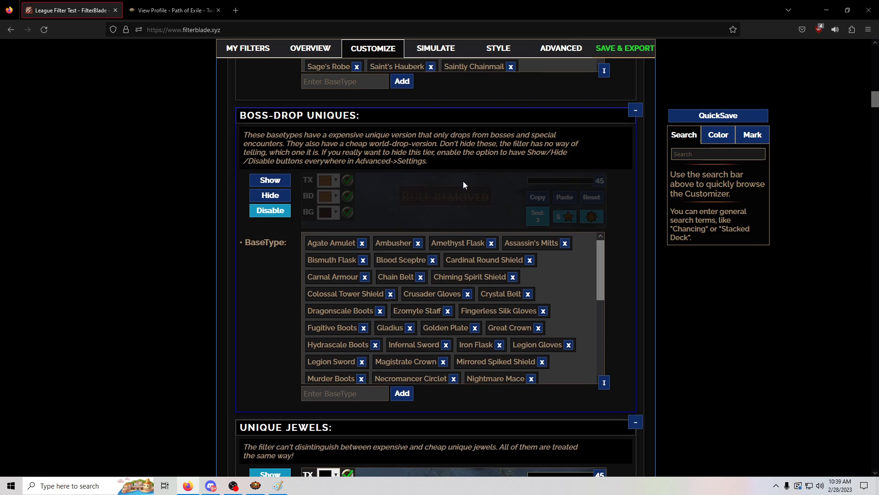
scroll(356, 153, up, 6)
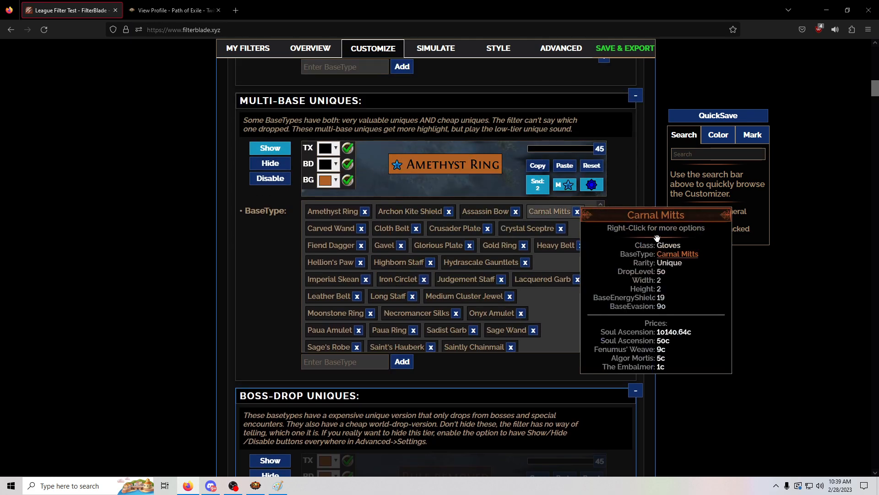
scroll(647, 177, up, 1)
scroll(646, 204, down, 1)
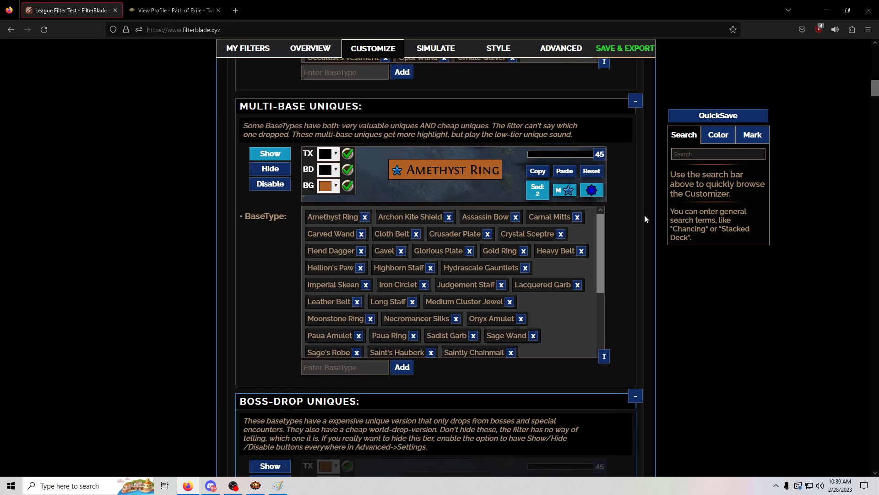
Step: Switch to Path of Exile and reveal the filtered item labels on the ground around the character
key(alt+Tab)
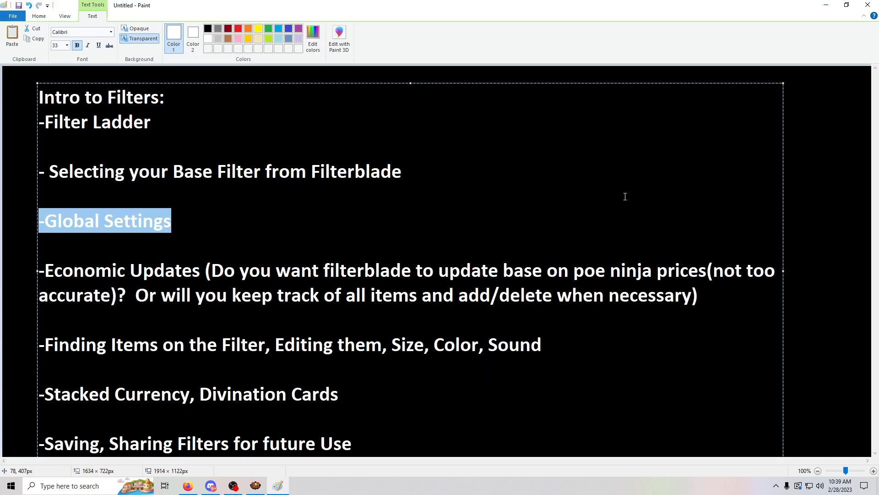
key(alt+Tab)
key(alt+Tab)
click(396, 258)
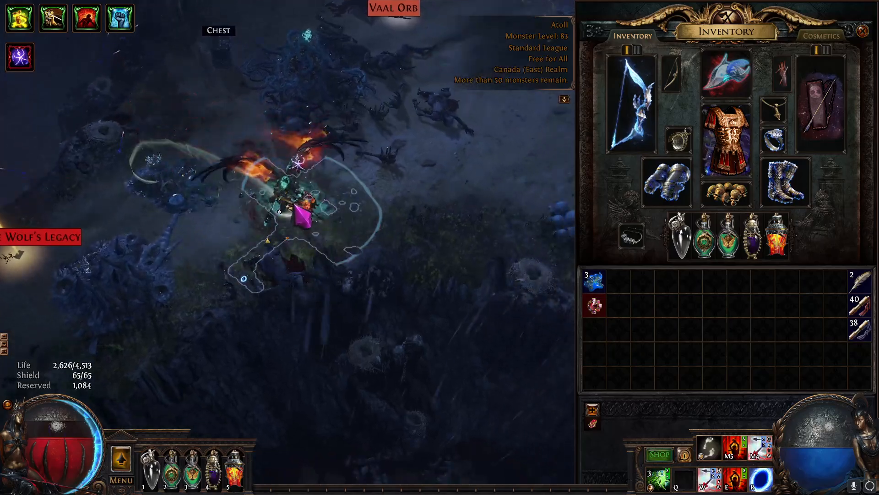
click(303, 166)
key(alt)
click(231, 205)
click(389, 173)
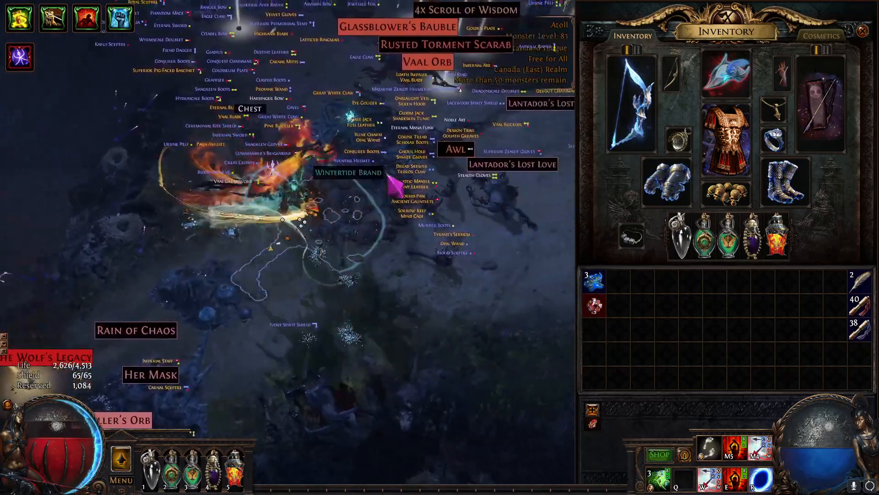
click(253, 221)
click(317, 245)
click(250, 196)
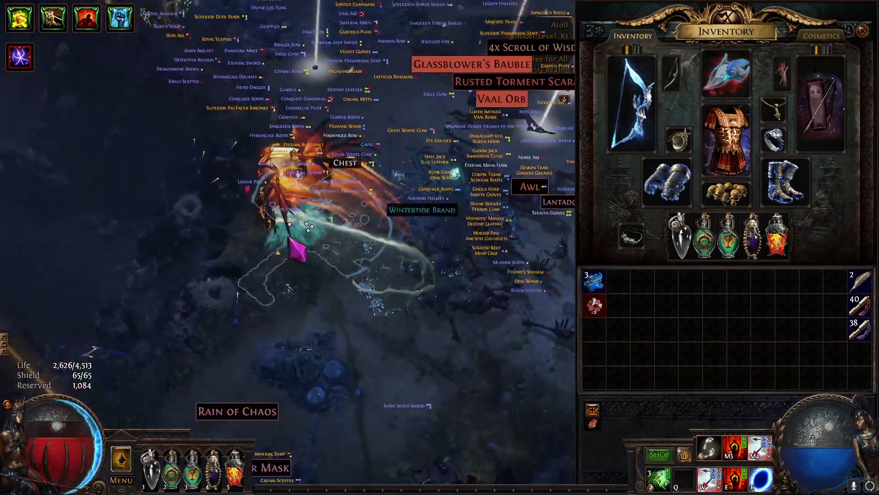
click(316, 241)
click(359, 265)
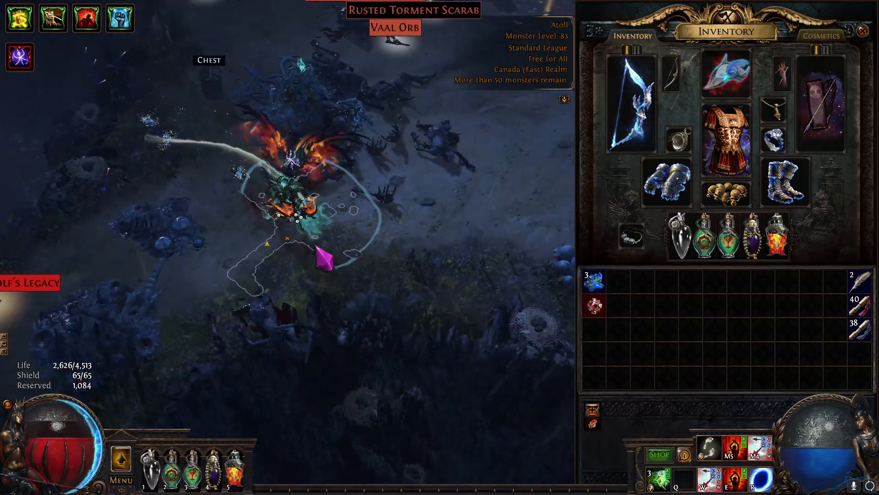
Step: Switch back to FilterBlade and examine the Boss-Drop Uniques rule with its base types and visibility options
key(alt+Tab)
key(Tab)
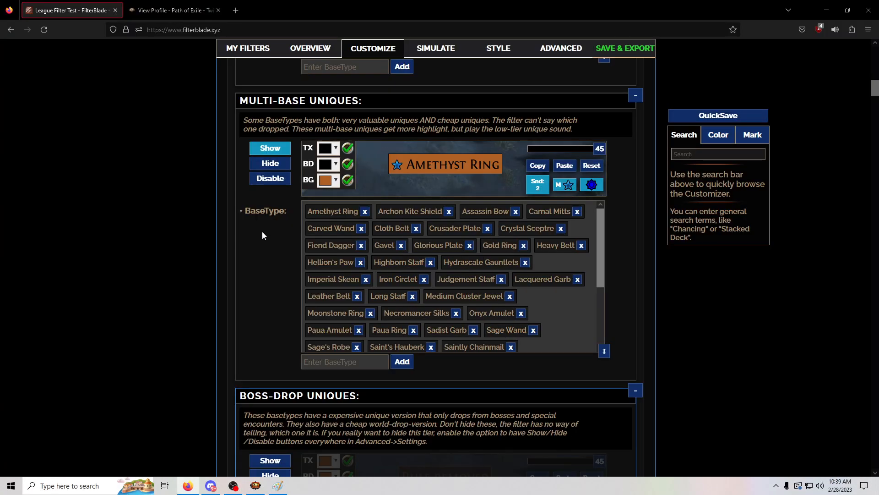
scroll(258, 227, down, 3)
scroll(260, 224, down, 5)
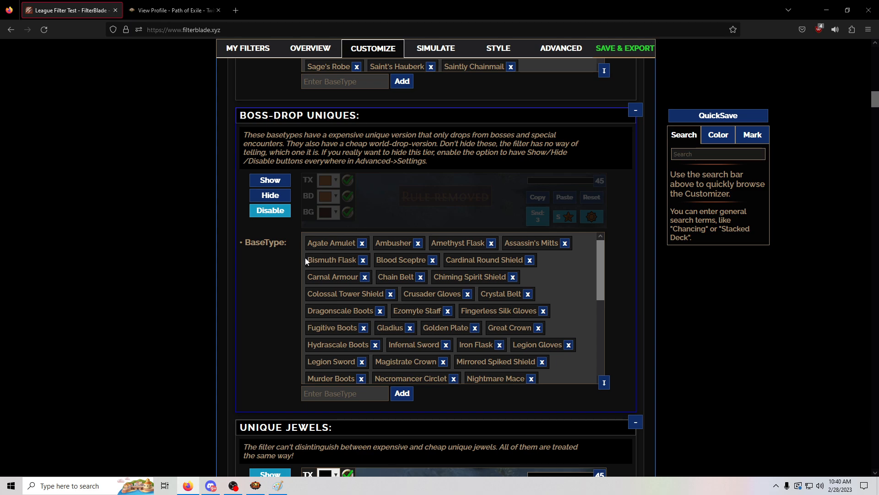
mouse_move(310, 259)
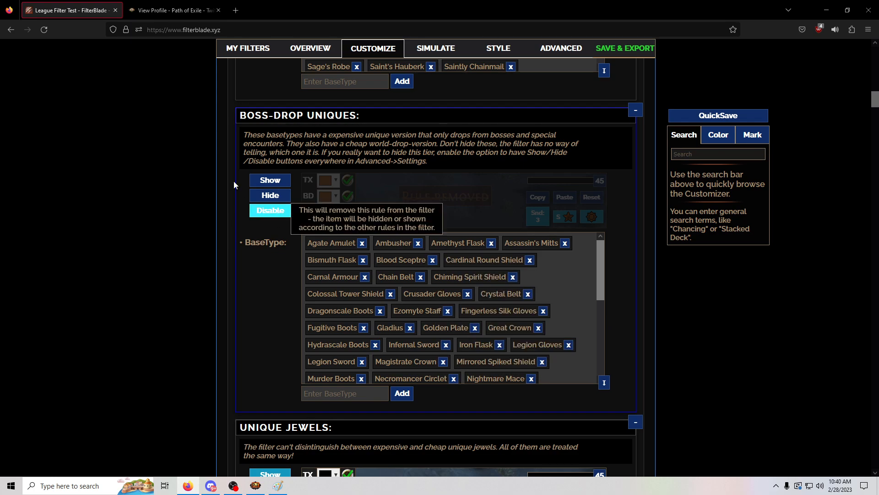
scroll(212, 237, up, 2)
scroll(213, 237, up, 4)
scroll(275, 356, down, 4)
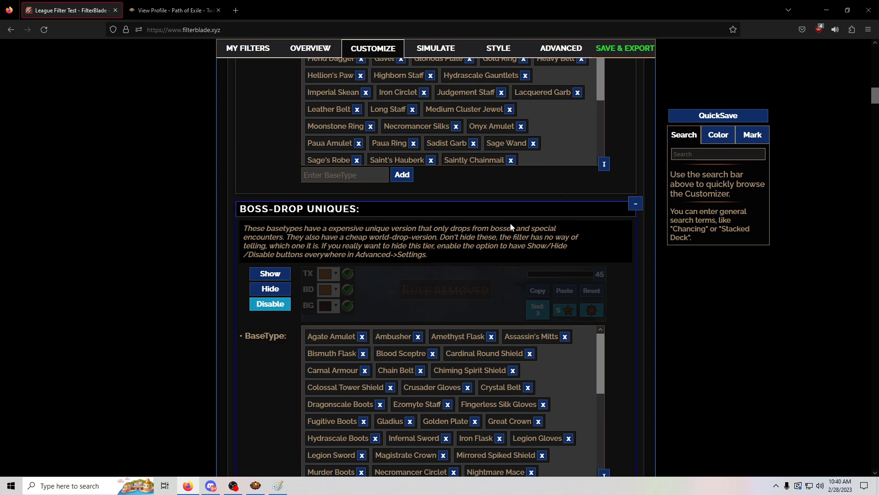
Step: Examine the Multi-Base Uniques base types again, including the price details of Gold Ring and Carnal Mitts
scroll(496, 258, down, 1)
scroll(412, 183, up, 2)
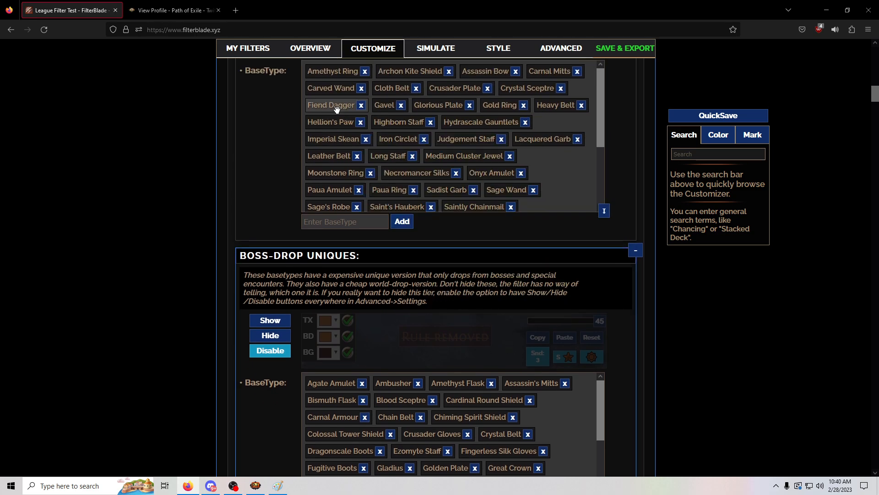
mouse_move(337, 107)
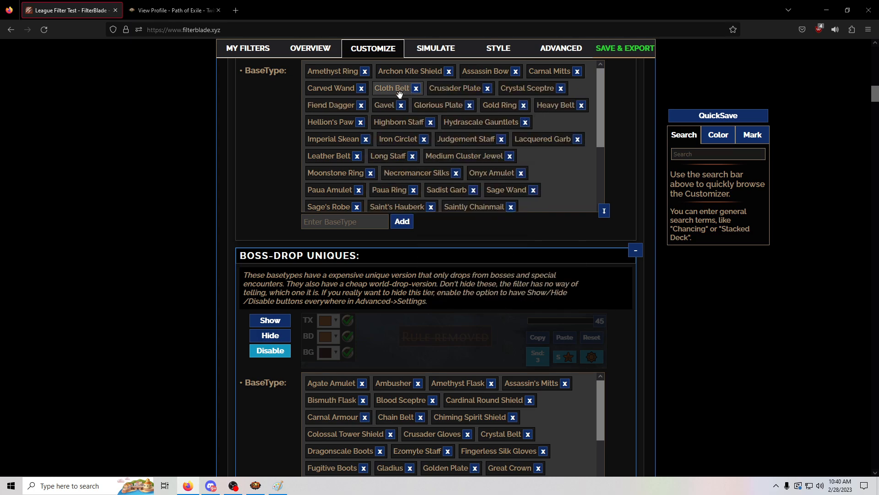
mouse_move(390, 106)
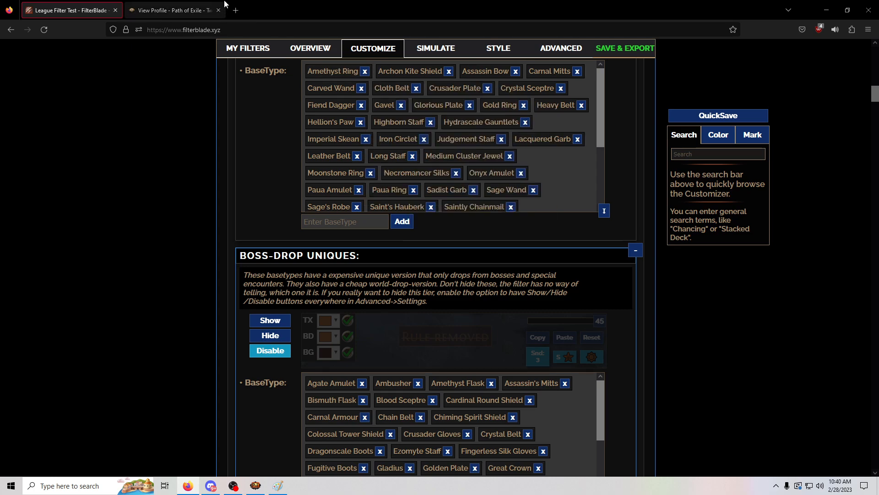
mouse_move(455, 135)
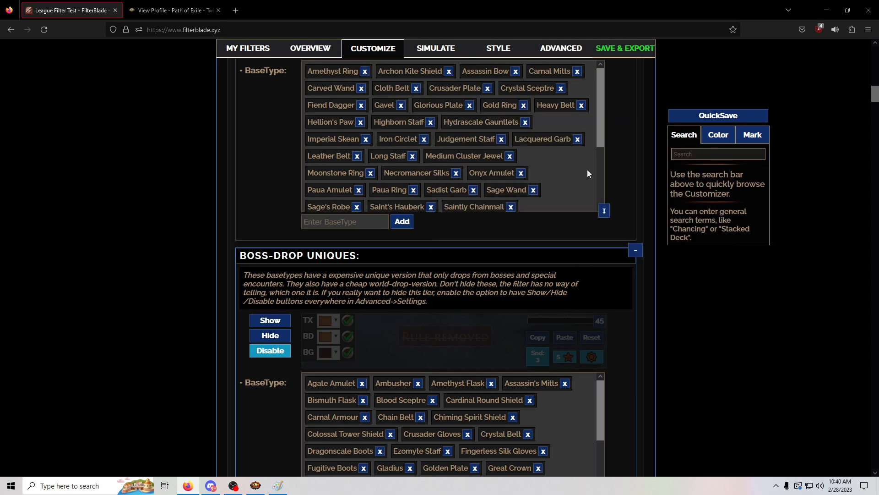
scroll(588, 169, up, 1)
mouse_move(528, 165)
mouse_move(500, 156)
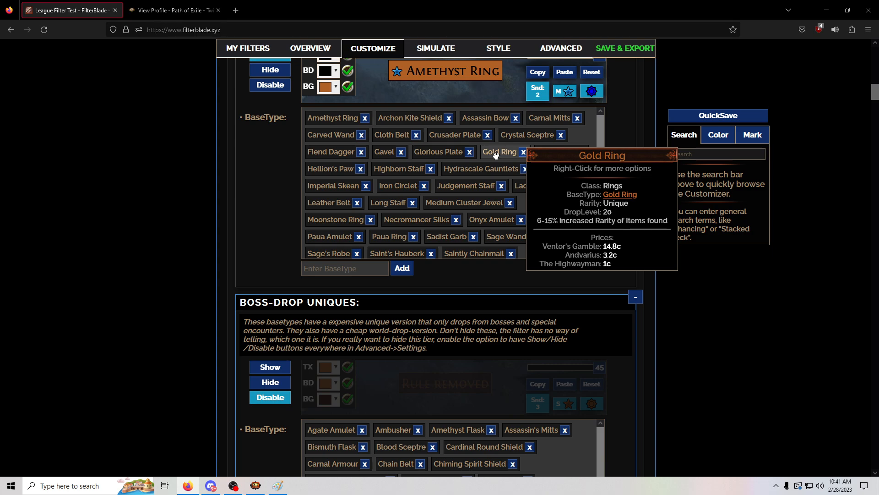
scroll(552, 179, up, 2)
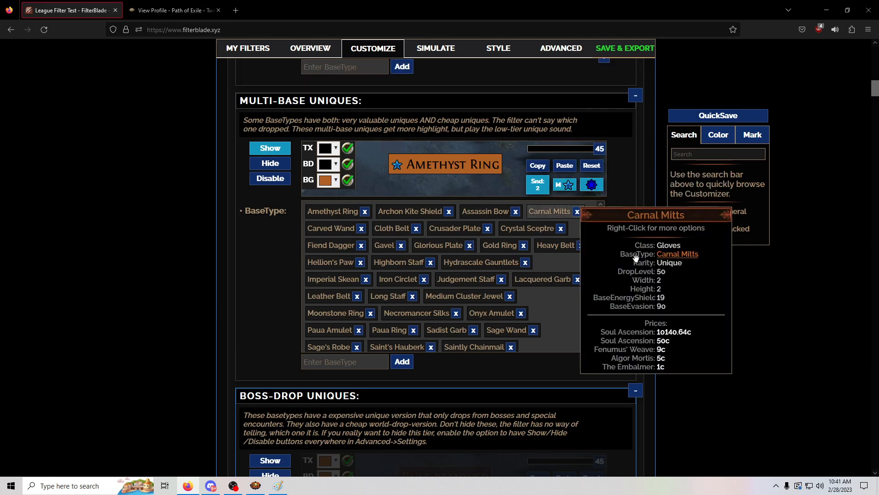
Step: Switch to the Paint outline, highlight the Economic Updates topic, and return to FilterBlade
key(alt+Tab)
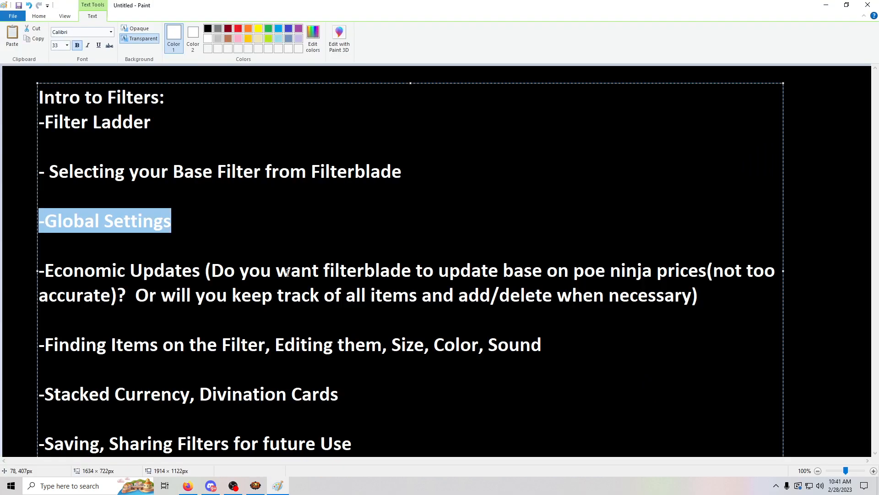
click(273, 274)
drag(56, 273, 707, 305)
click(709, 313)
key(alt+Tab)
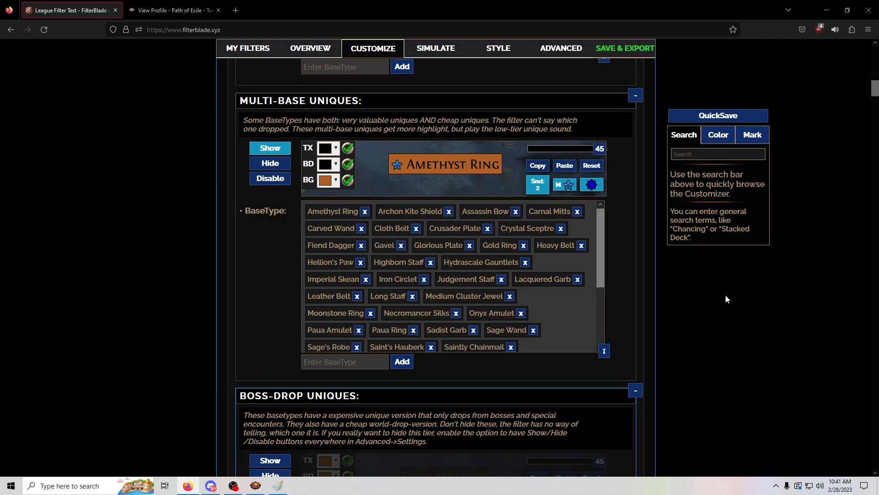
Step: Open the filter overview and examine the NeverSink base versions with their strictness and style settings
scroll(694, 282, up, 7)
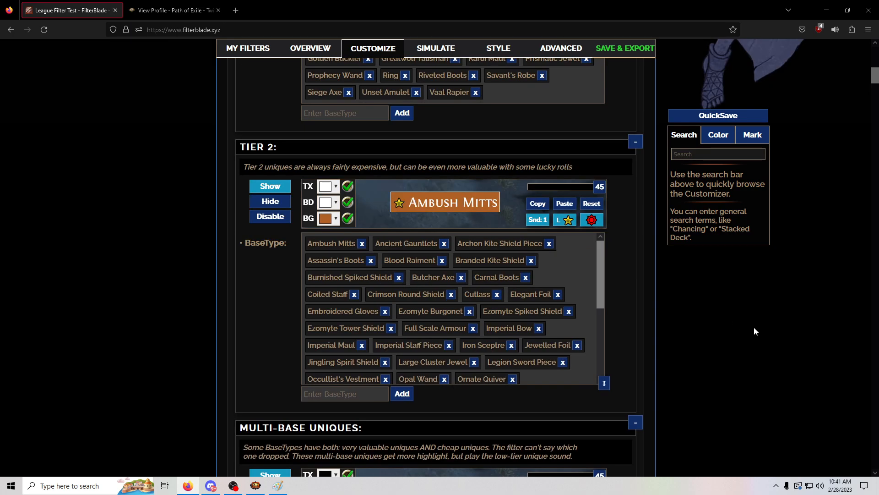
scroll(768, 330, up, 7)
scroll(773, 328, up, 5)
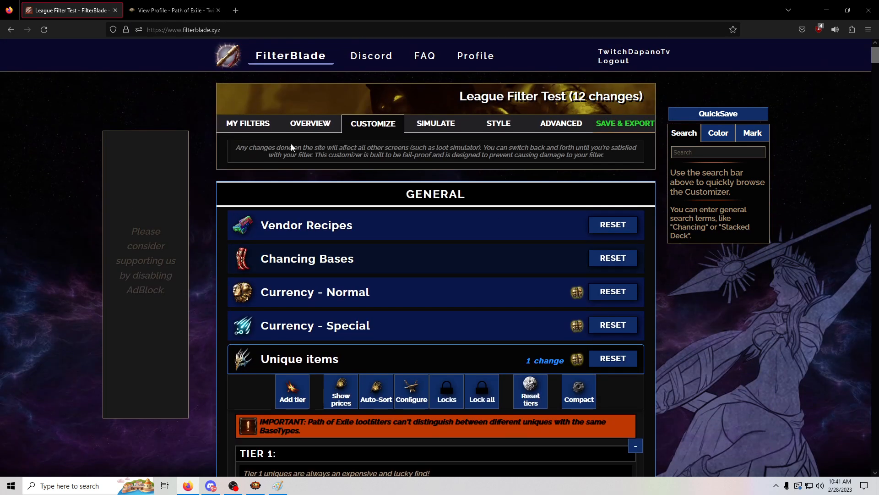
click(251, 124)
click(310, 48)
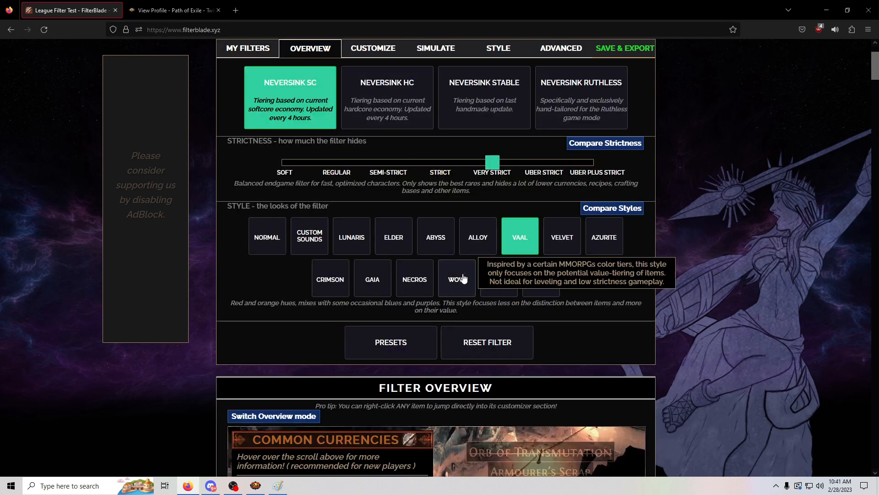
scroll(358, 229, up, 2)
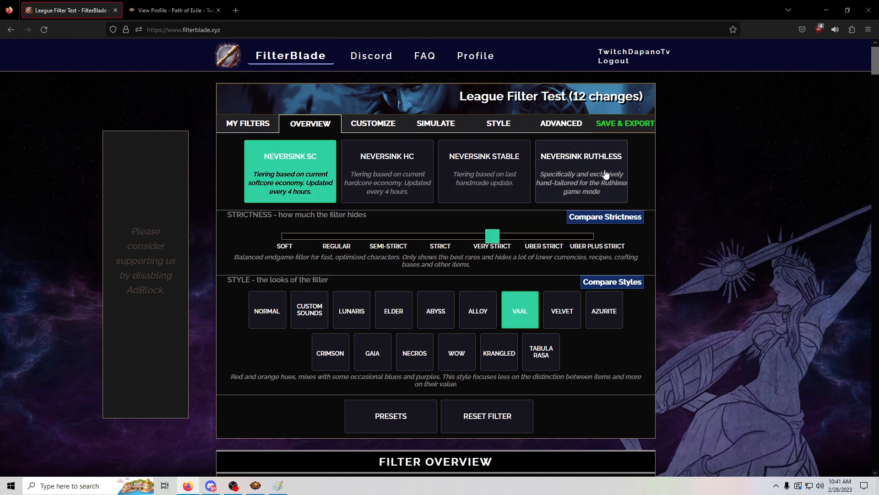
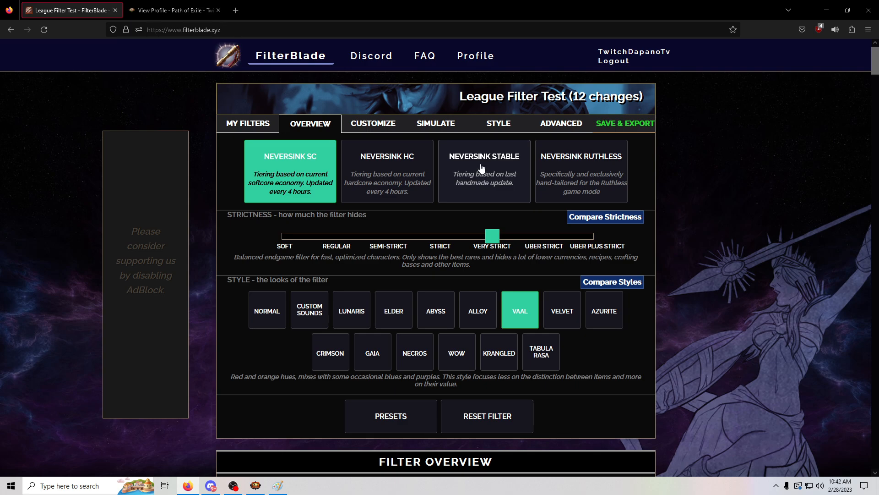
Step: Try NeverSink Stable as the filter's base version and set it back to NeverSink SC
click(481, 169)
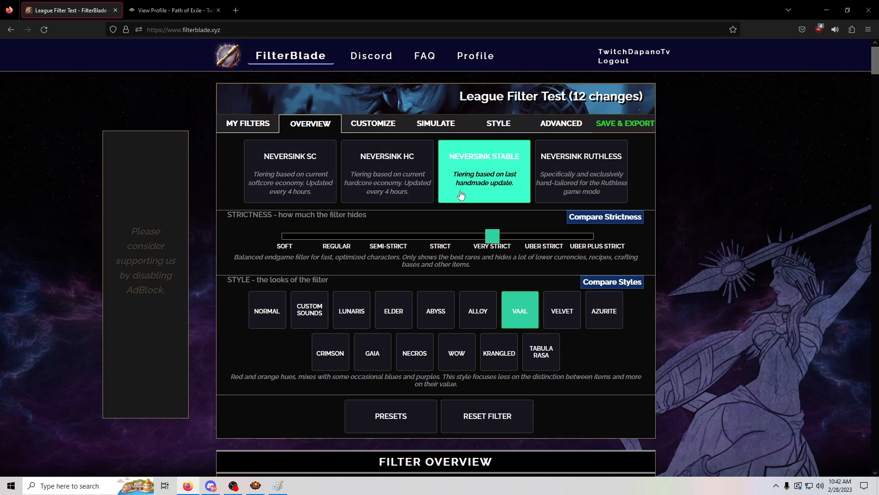
click(490, 164)
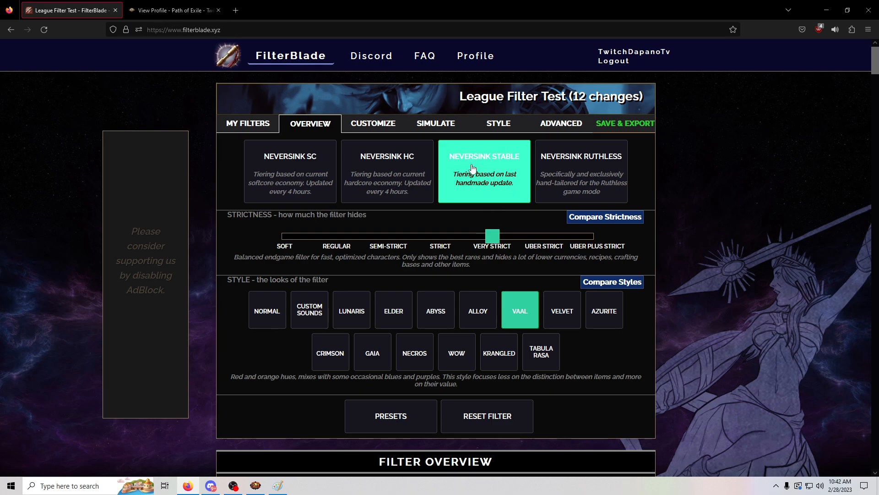
click(388, 130)
click(311, 125)
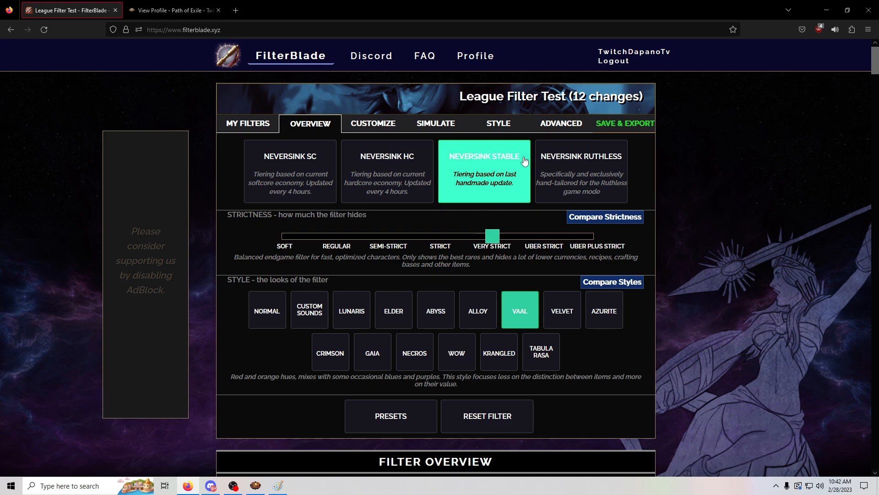
click(334, 190)
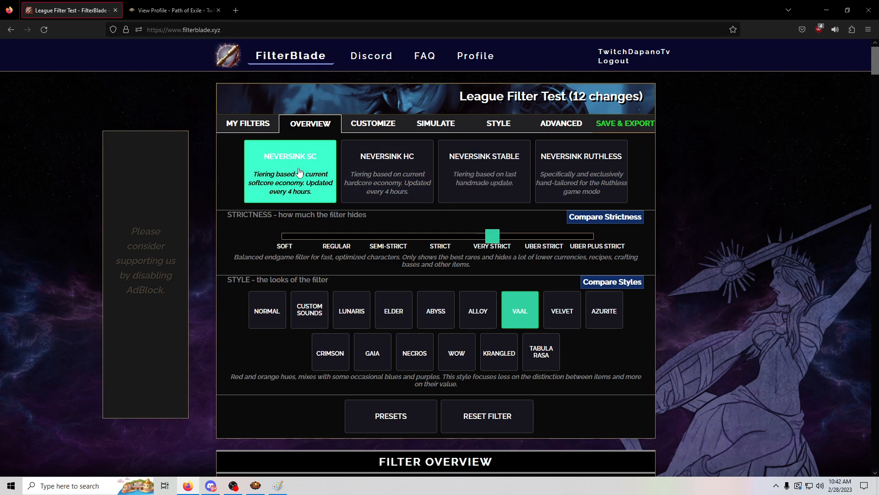
Step: Open General Currency under Currency - Normal in the customizer and examine its tiers from God Tier 1 down to the Basic tiers
click(373, 123)
click(334, 302)
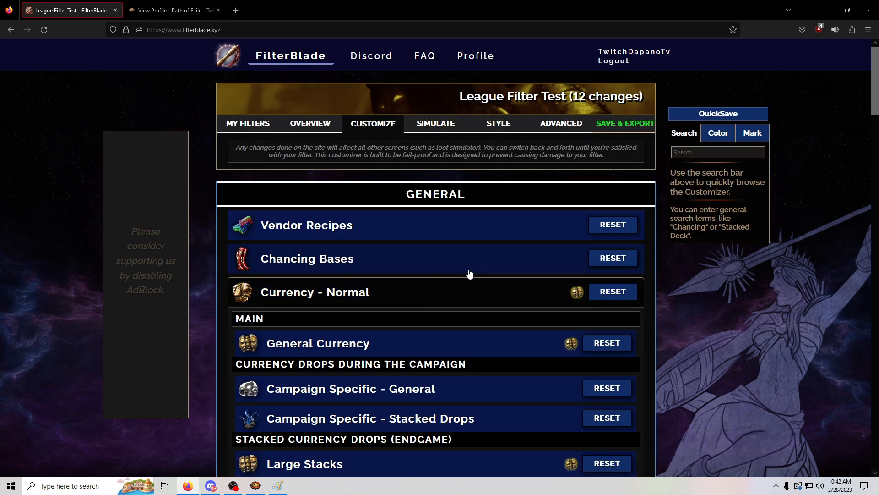
click(328, 354)
scroll(514, 293, down, 6)
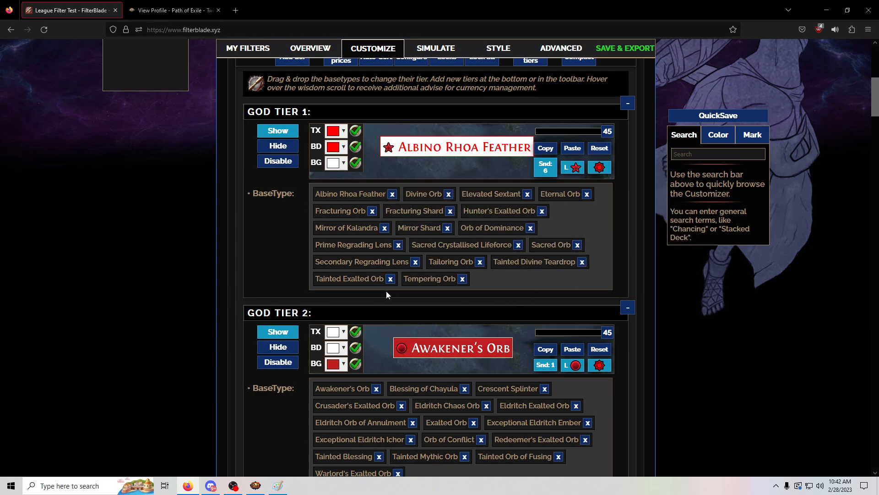
scroll(386, 293, down, 12)
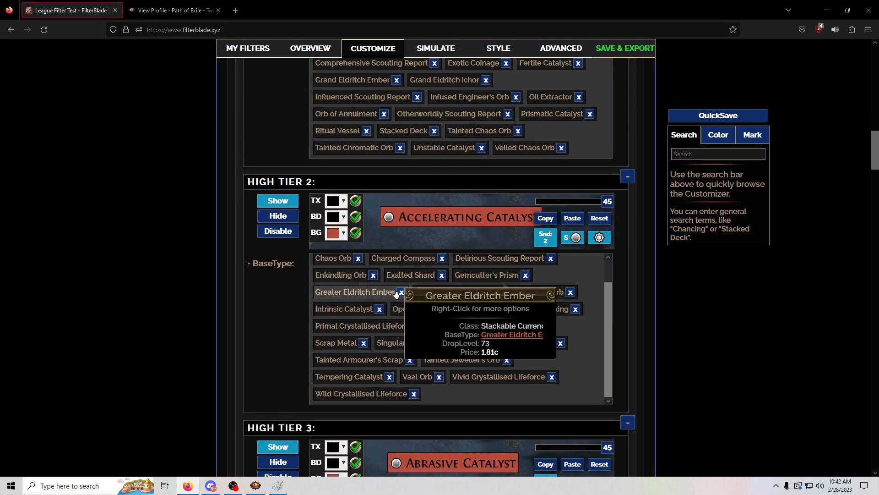
scroll(396, 294, down, 8)
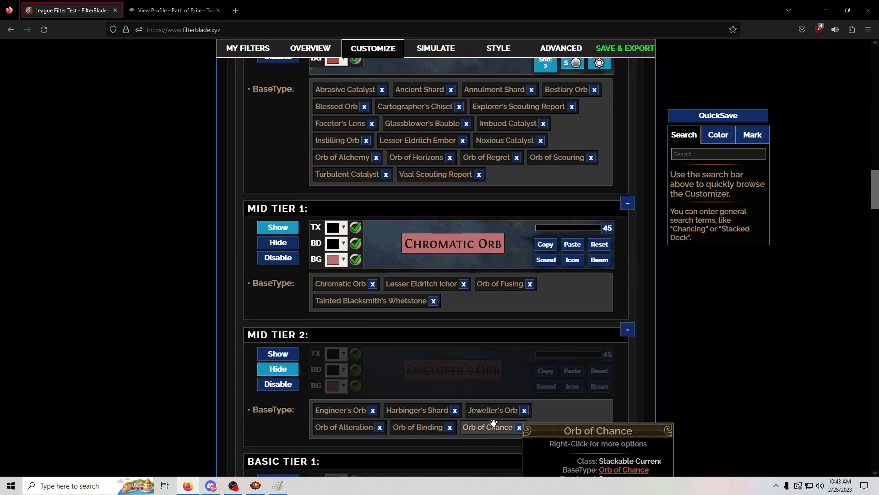
scroll(494, 422, down, 8)
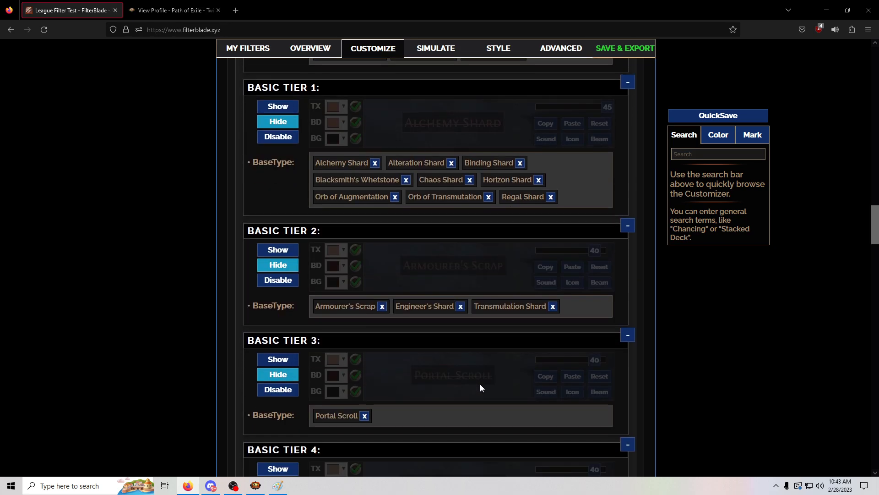
scroll(480, 384, up, 20)
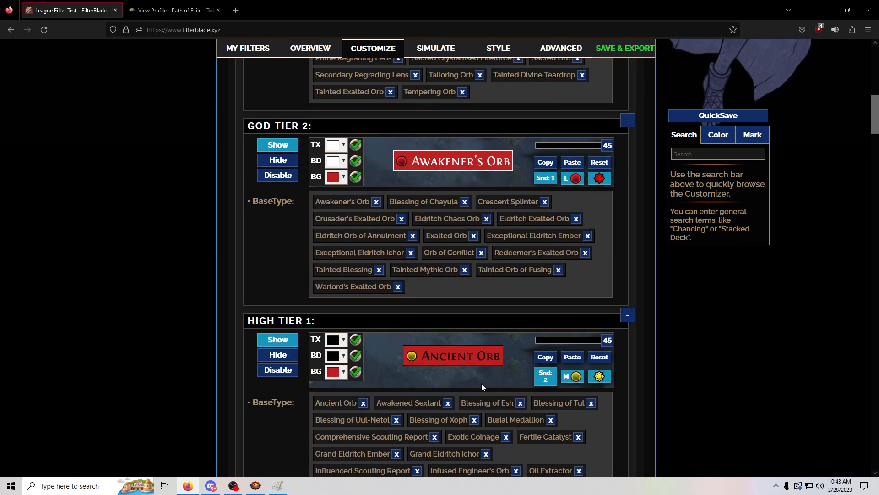
scroll(482, 383, up, 7)
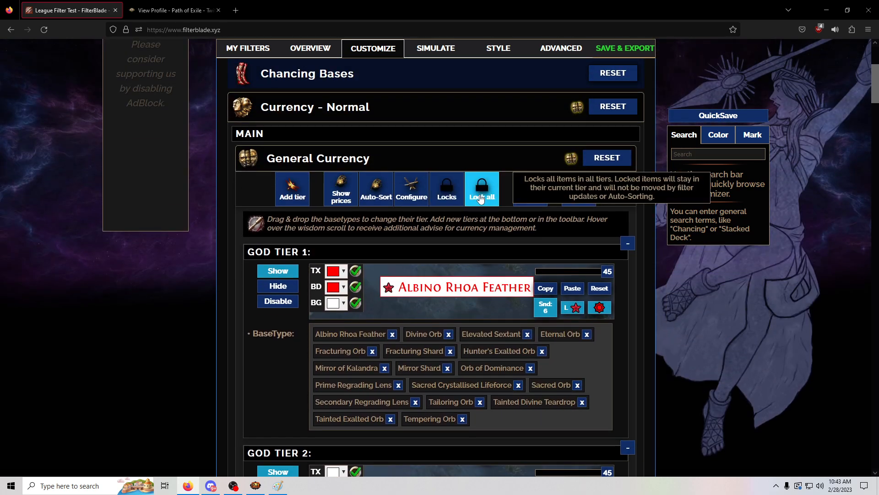
Step: Try locking all General Currency items in their tiers and unlock them again
click(473, 197)
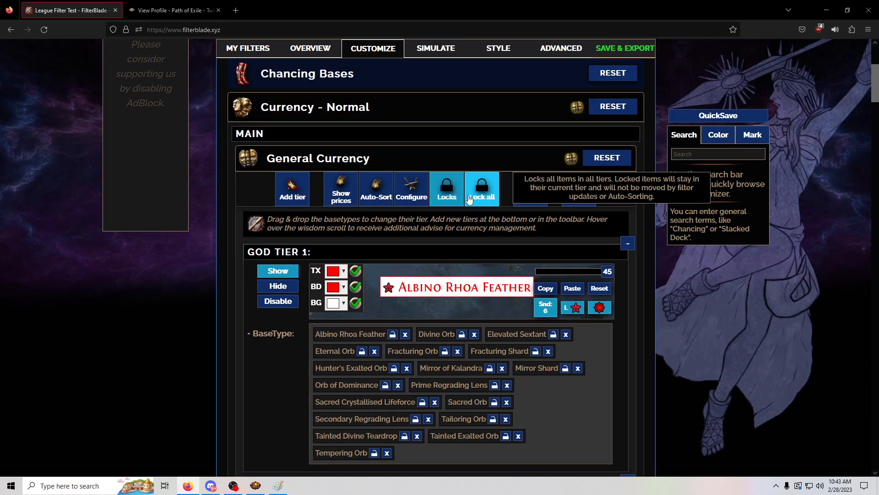
click(489, 198)
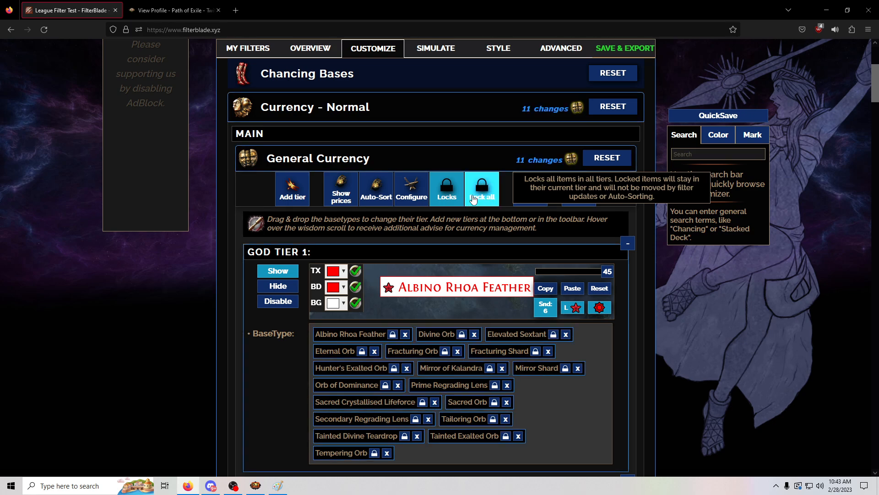
click(474, 198)
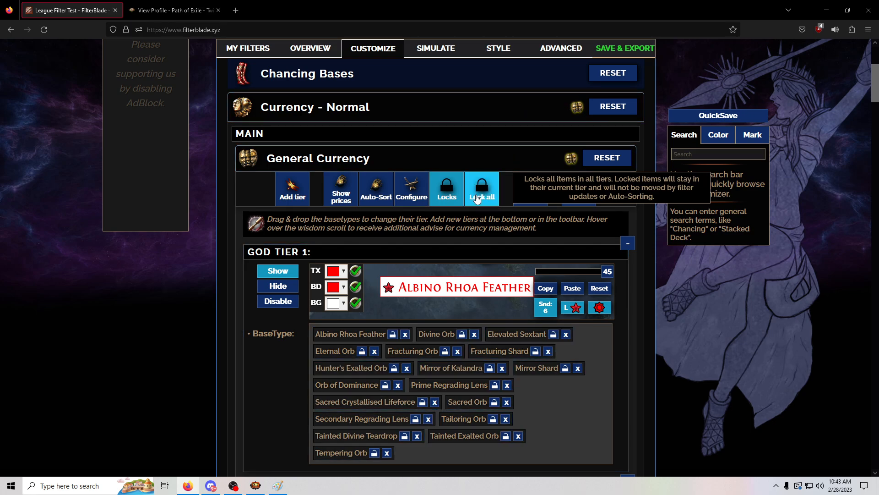
Step: Lock God Tier 1 base types individually, from Albino Rhoa Feather, Divine Orb and Elevated Sextant through Mirror of Kalandra and Mirror Shard
click(393, 336)
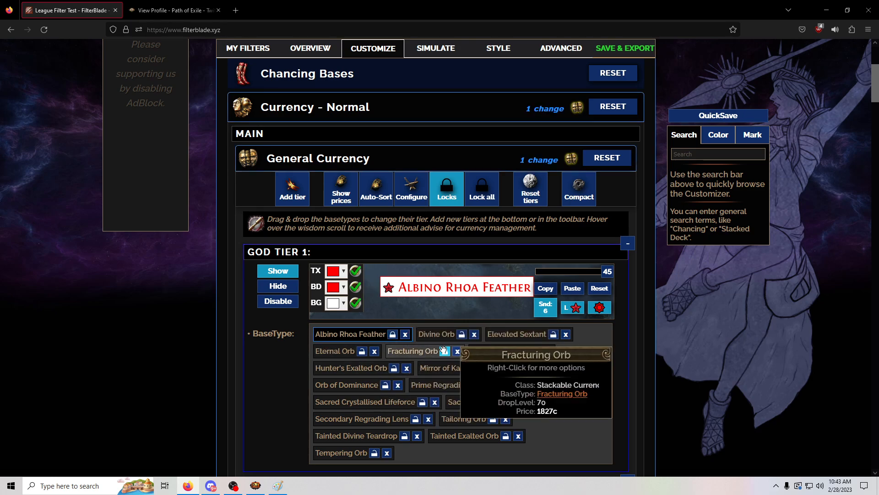
click(554, 336)
scroll(609, 381, down, 4)
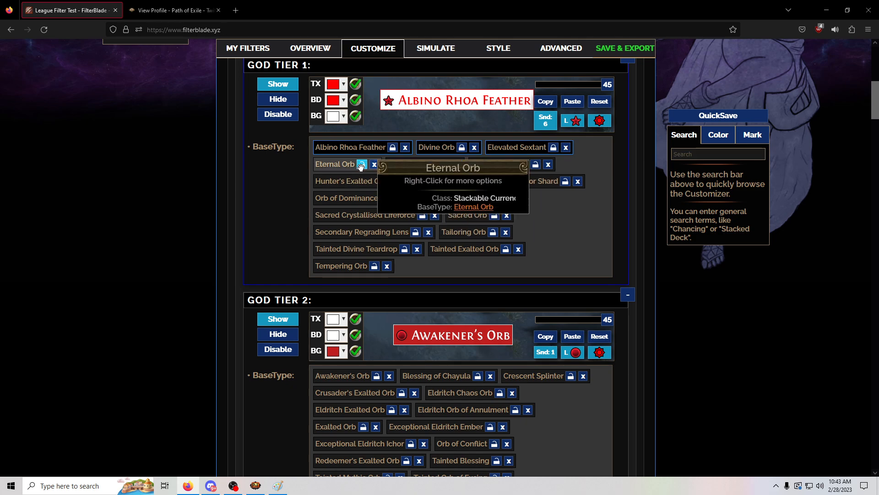
click(535, 164)
click(565, 182)
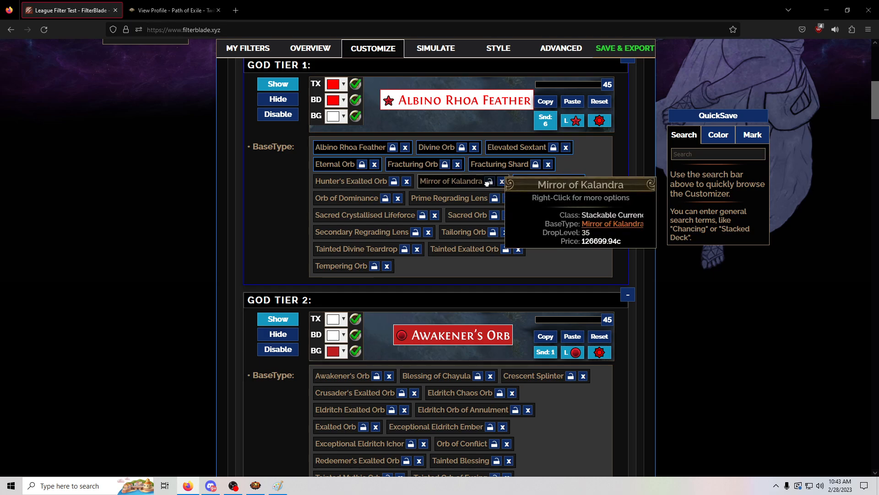
Step: Lock all items in every General Currency tier and check the locks down to Basic Tier 4
scroll(582, 236, up, 2)
scroll(589, 243, up, 2)
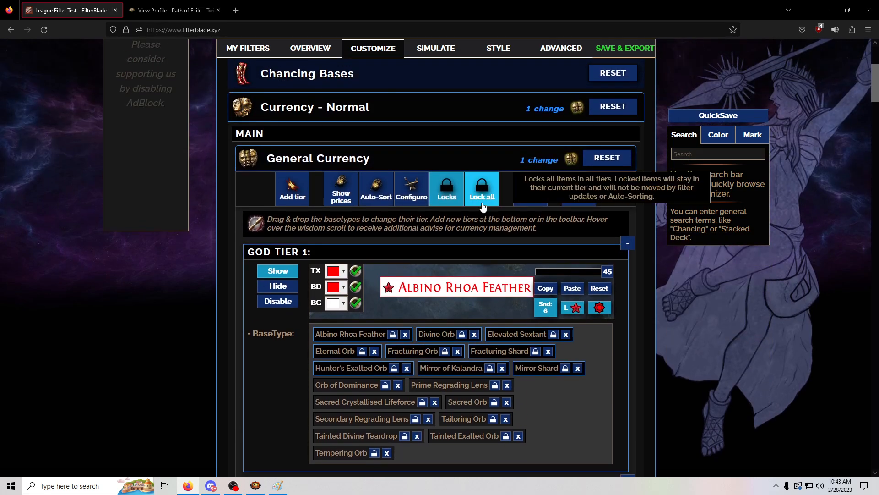
scroll(554, 239, down, 7)
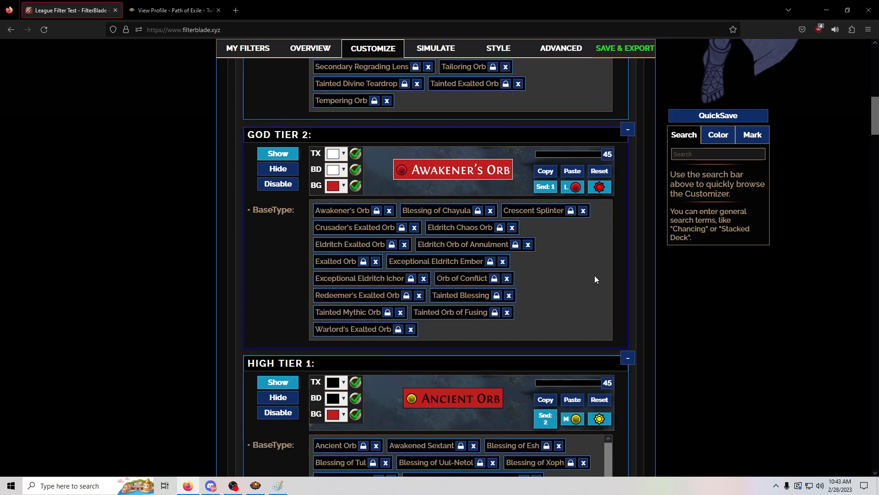
scroll(559, 252, down, 12)
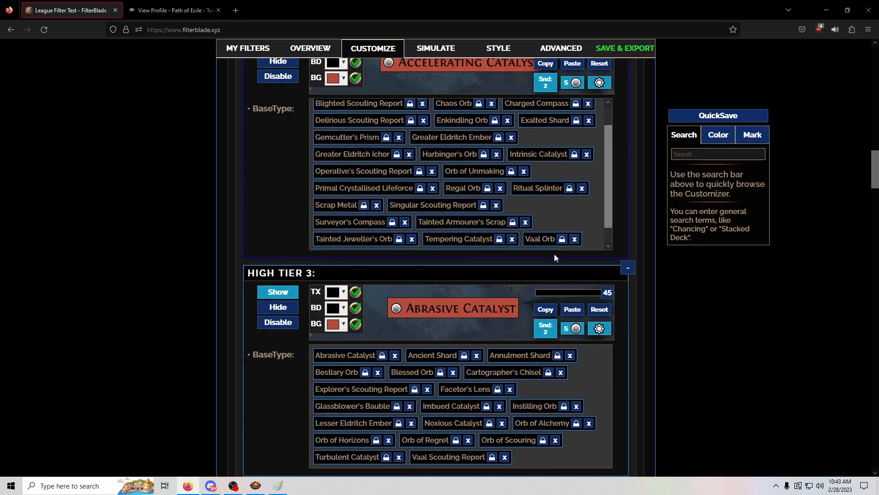
scroll(554, 254, down, 6)
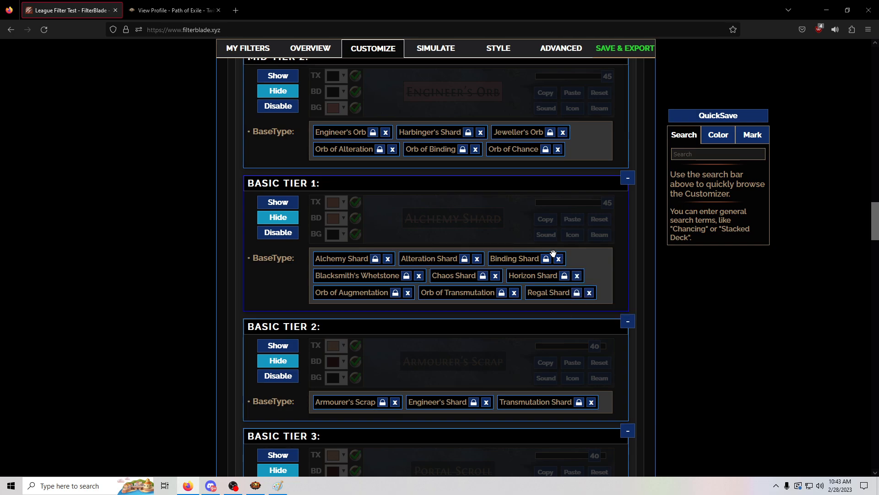
scroll(553, 251, down, 4)
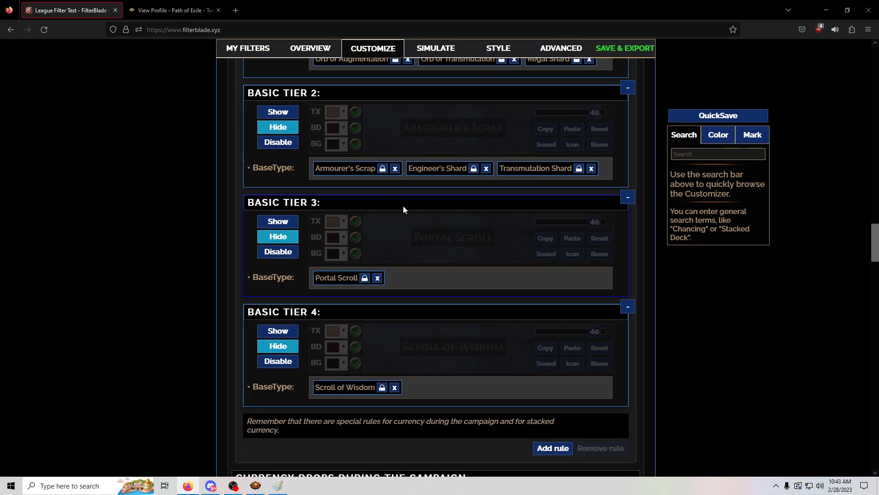
Step: Check the topic outline in Paint, then return to FilterBlade and go back up through the General Currency tiers
scroll(585, 286, up, 3)
key(alt+Tab)
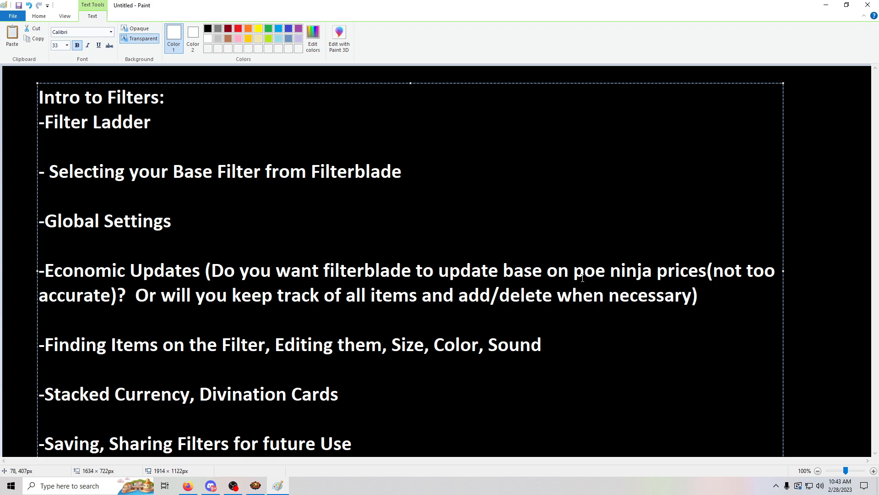
key(alt+Tab)
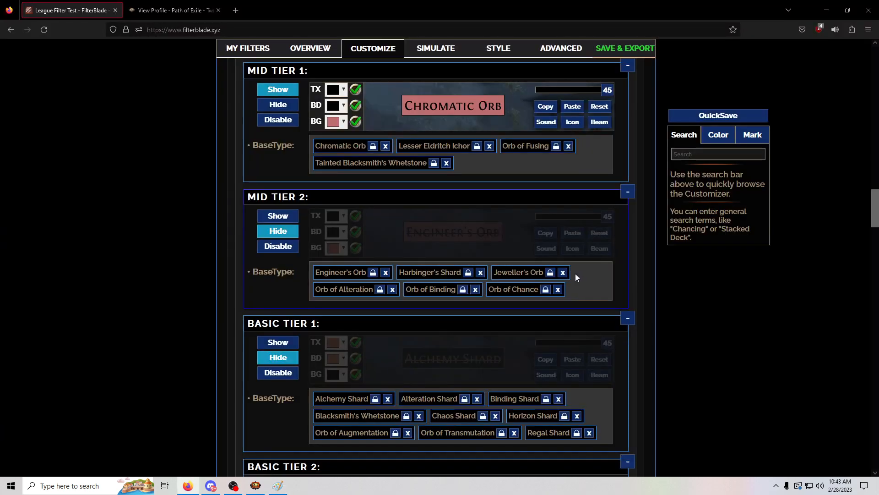
scroll(577, 274, up, 7)
scroll(577, 275, up, 15)
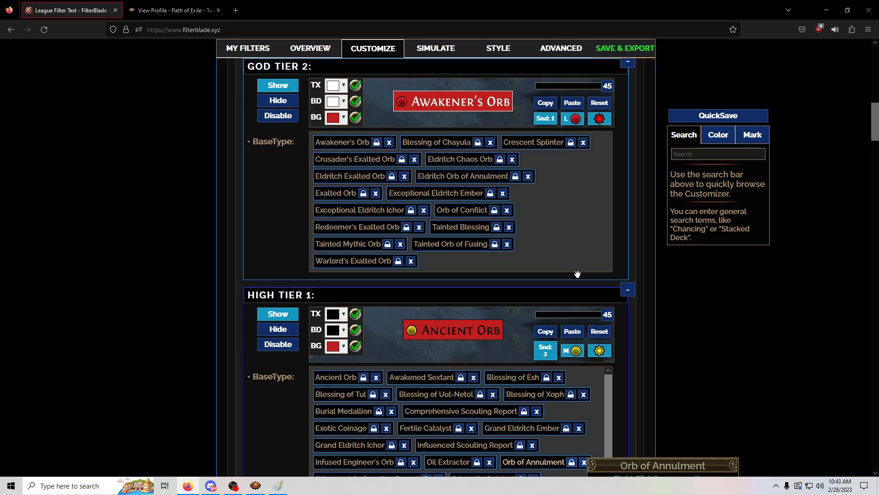
scroll(579, 273, up, 4)
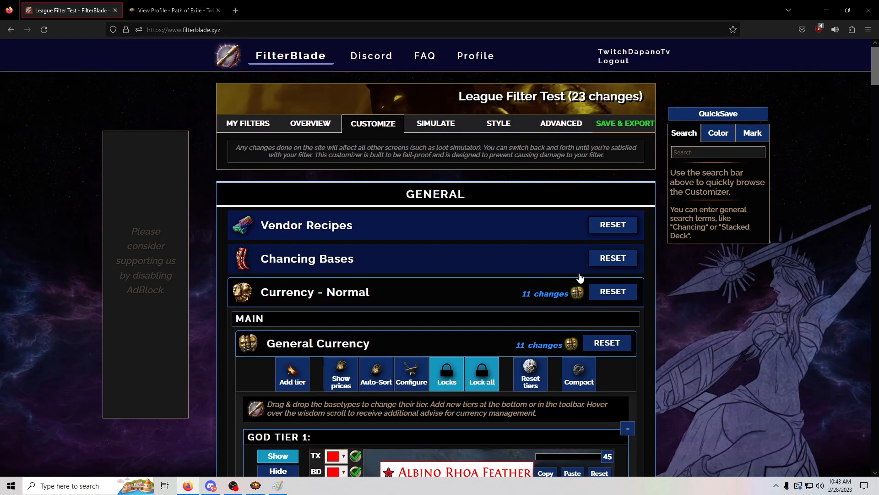
Step: Switch to Path of Exile and reload the League Filter Test item filter in the game options
key(alt+Tab)
key(Tab)
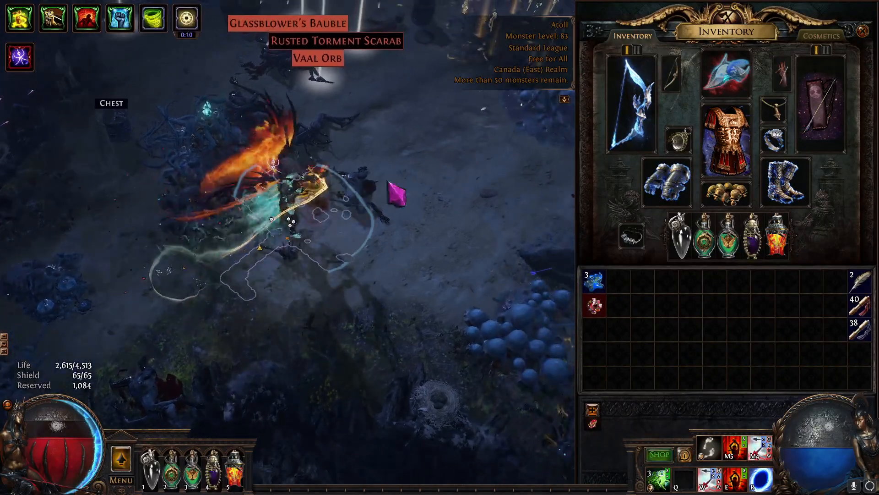
click(110, 295)
mouse_move(191, 219)
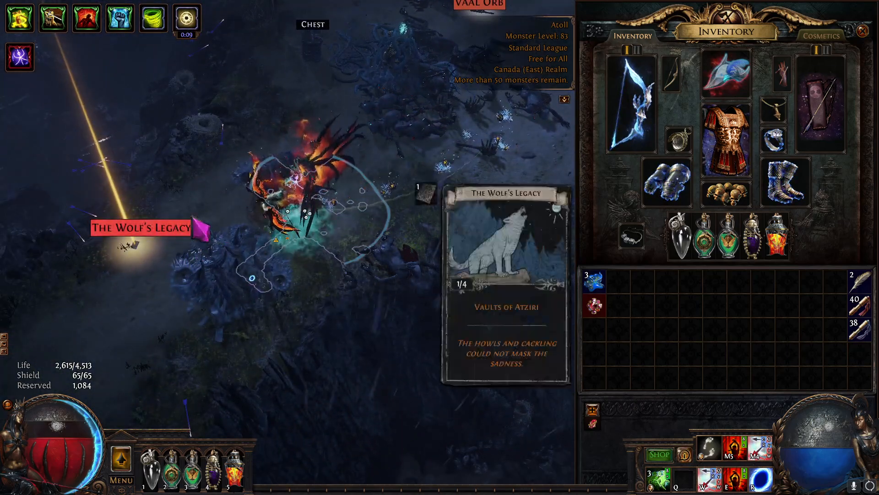
key(Escape)
key(Escape)
click(440, 162)
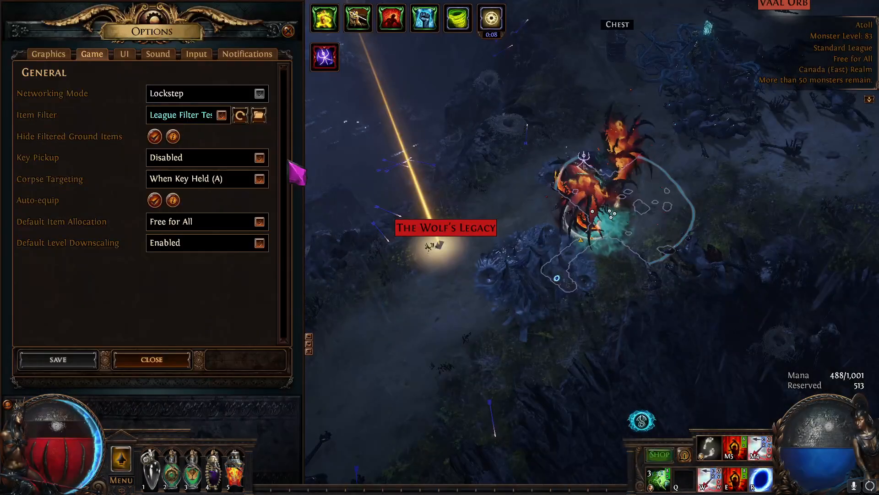
click(241, 117)
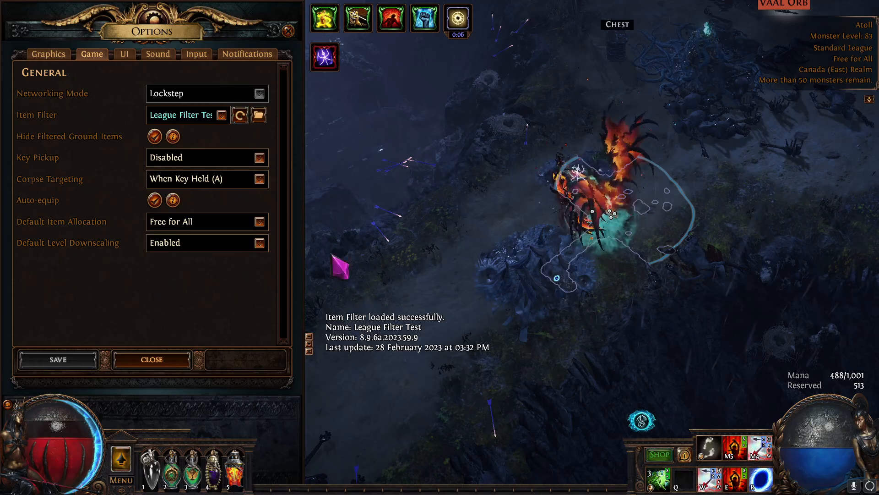
click(707, 184)
key(Escape)
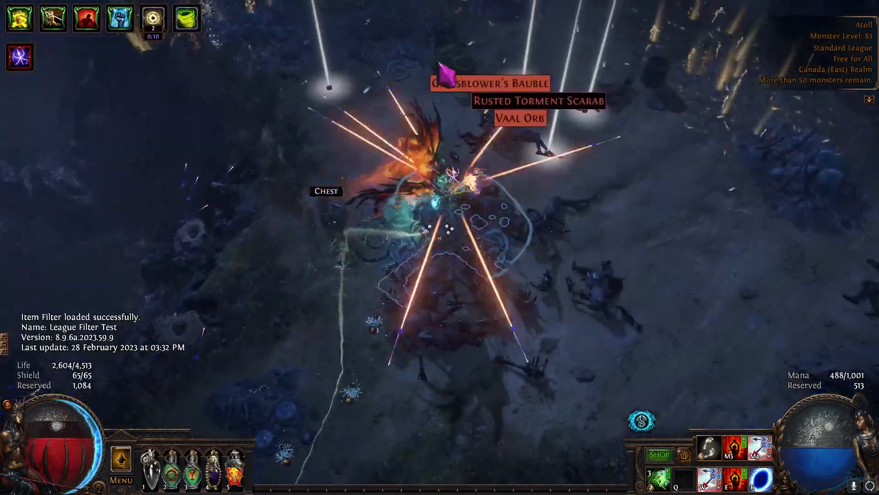
Step: Play through the Atoll map, fighting monsters and moving among the dropped items to try the reloaded filter
right_click(438, 63)
key(e)
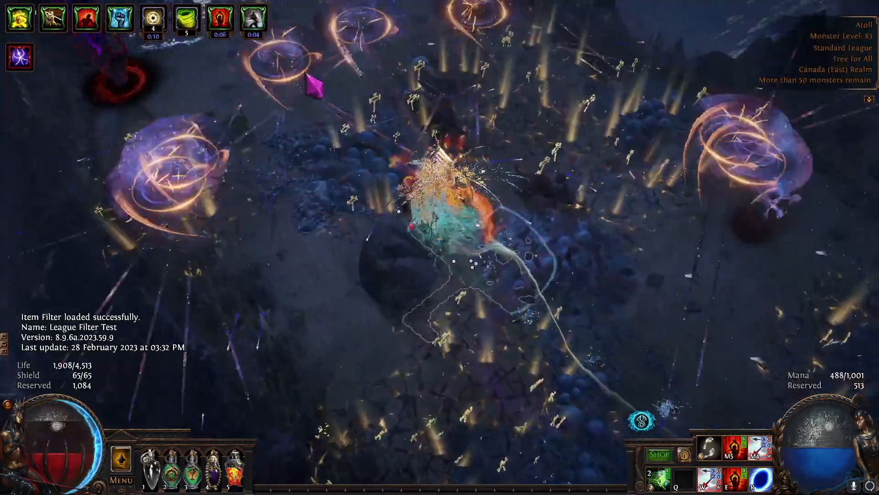
key(w)
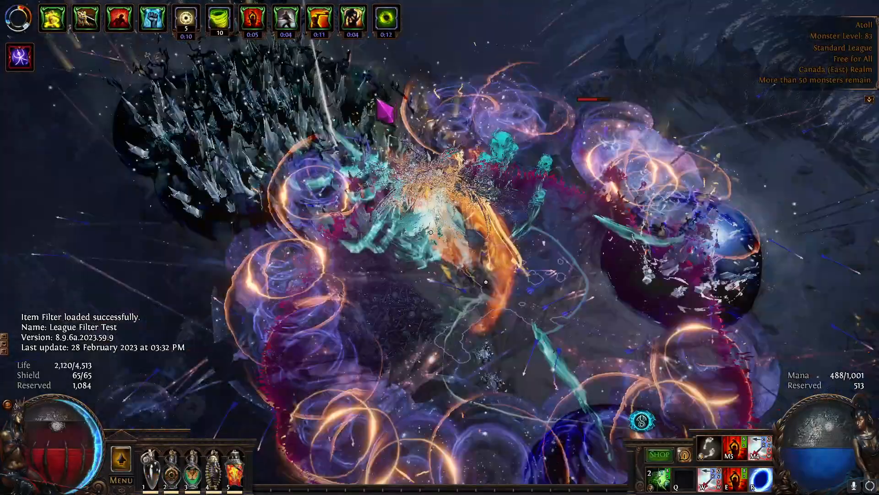
key(e)
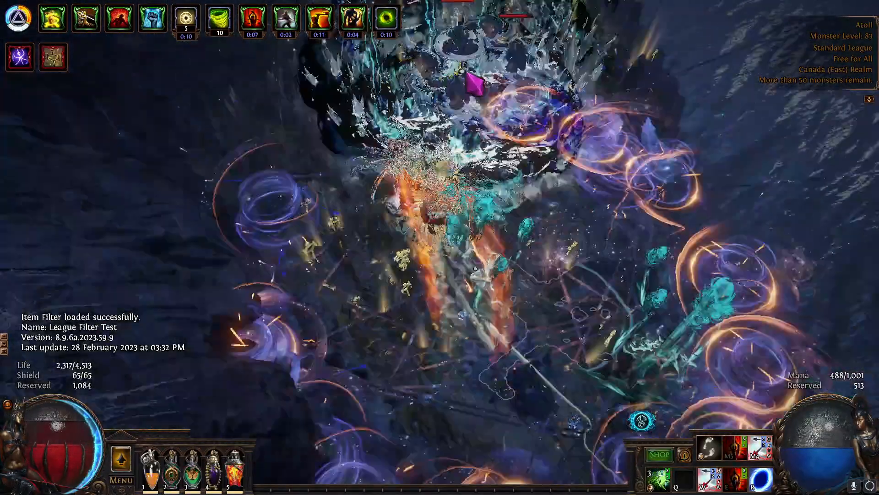
key(e)
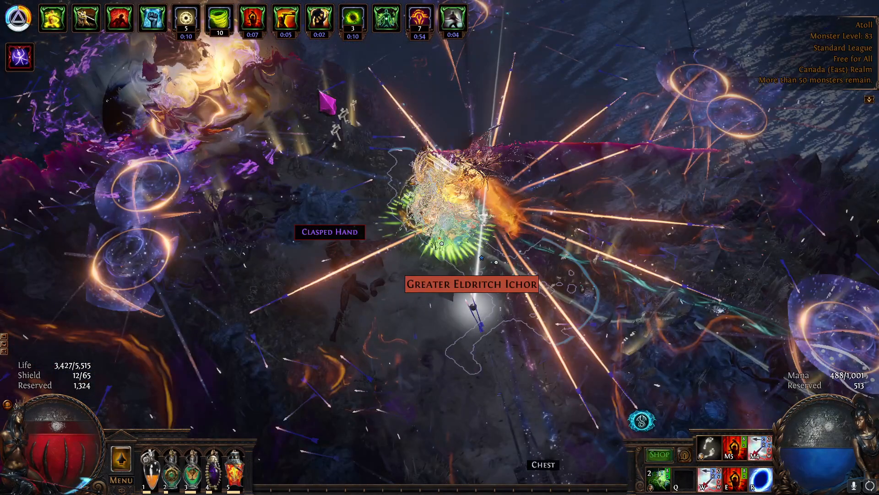
key(1)
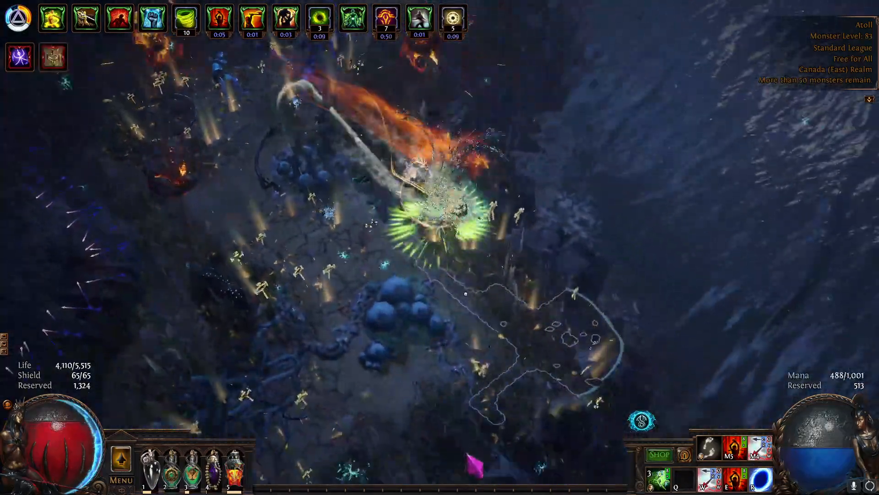
right_click(637, 408)
key(4)
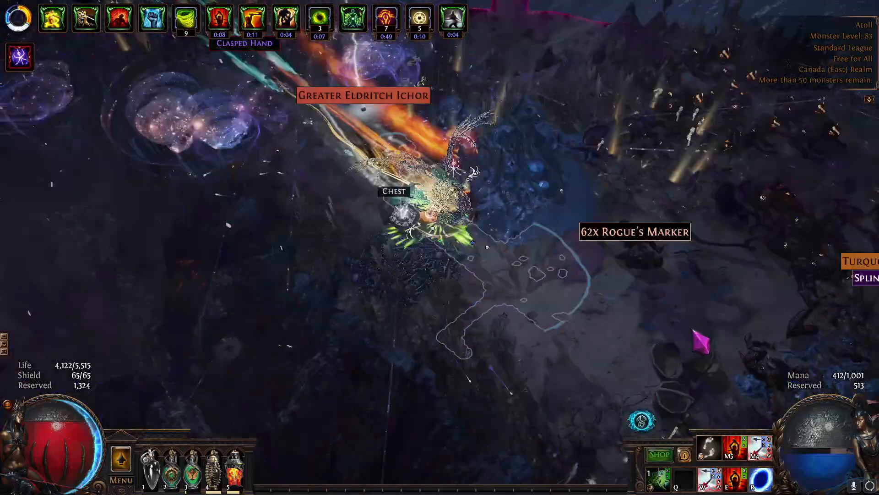
click(579, 321)
click(587, 220)
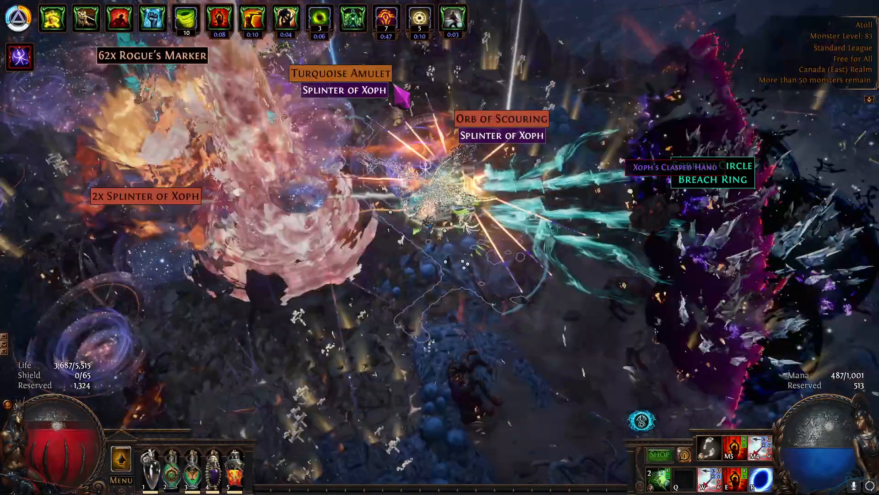
key(w)
click(448, 374)
click(414, 356)
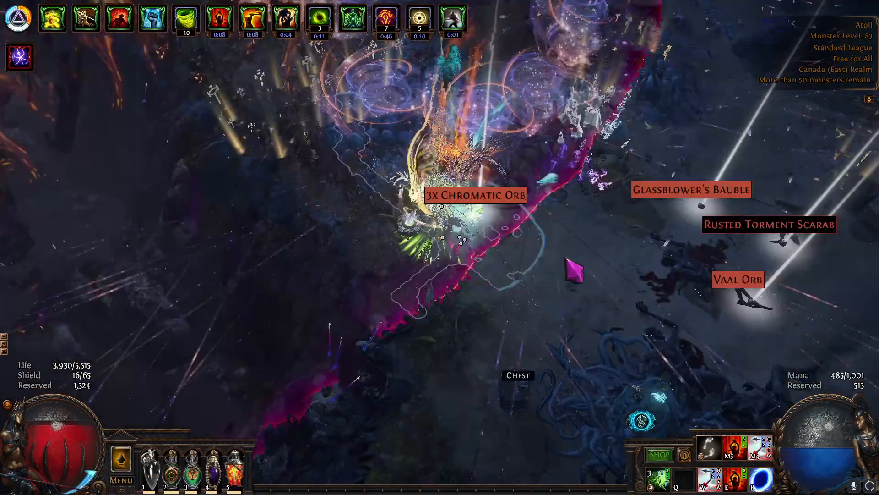
click(567, 260)
click(383, 219)
click(415, 259)
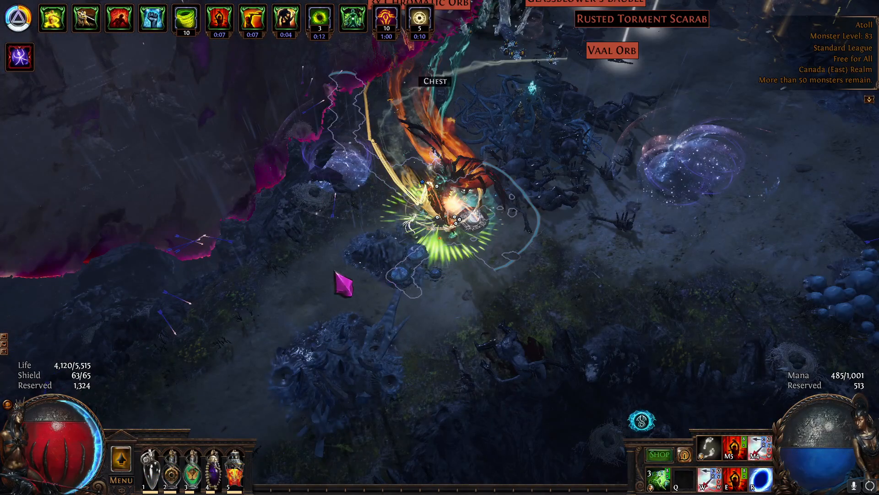
click(408, 271)
click(398, 270)
click(558, 277)
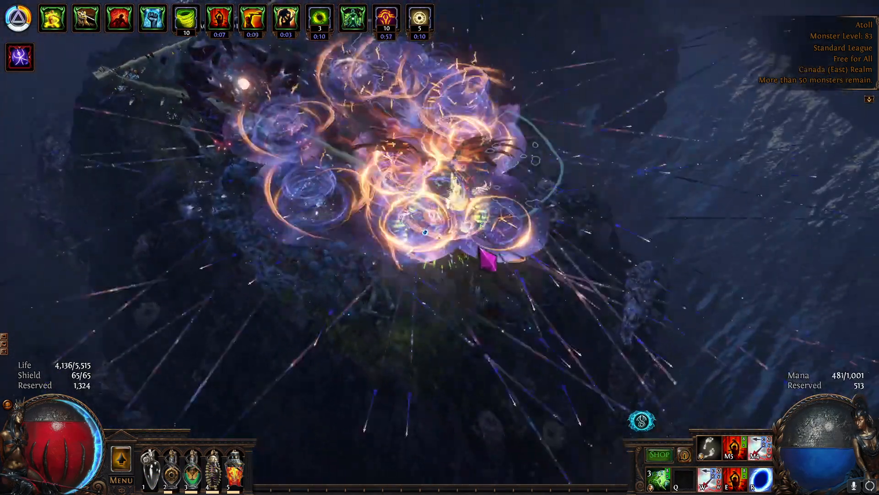
Step: Copy the unidentified Viridian Jewel's item data from the inventory and switch back to FilterBlade
key(i)
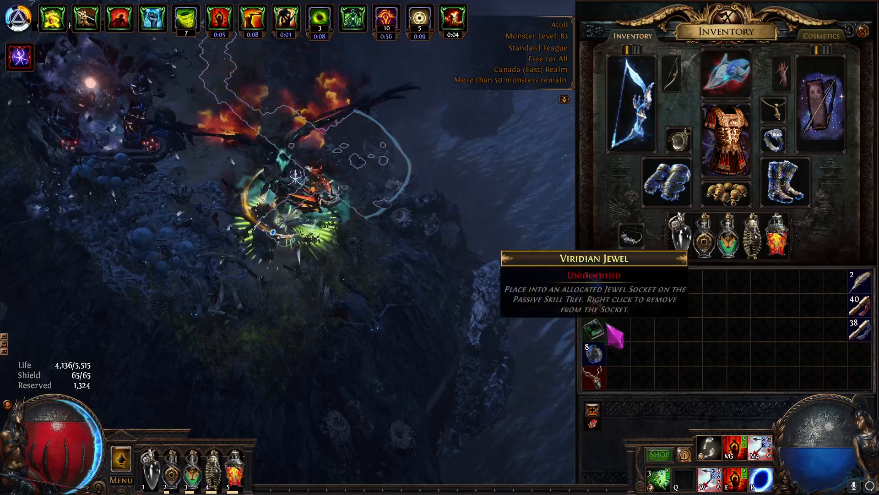
key(ctrl)
key(alt)
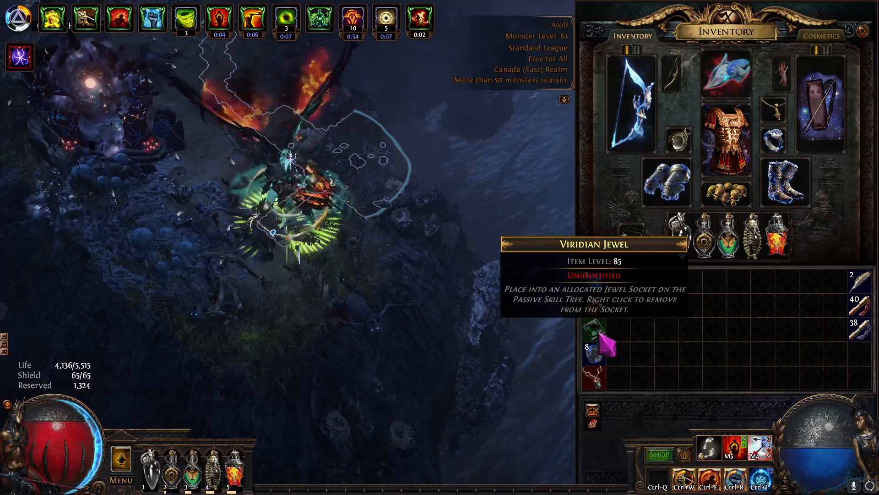
key(alt+Tab)
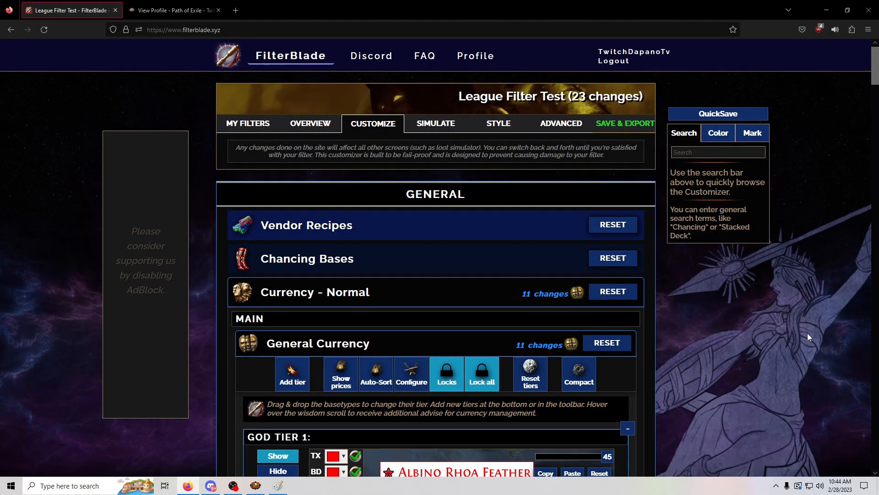
scroll(658, 281, down, 3)
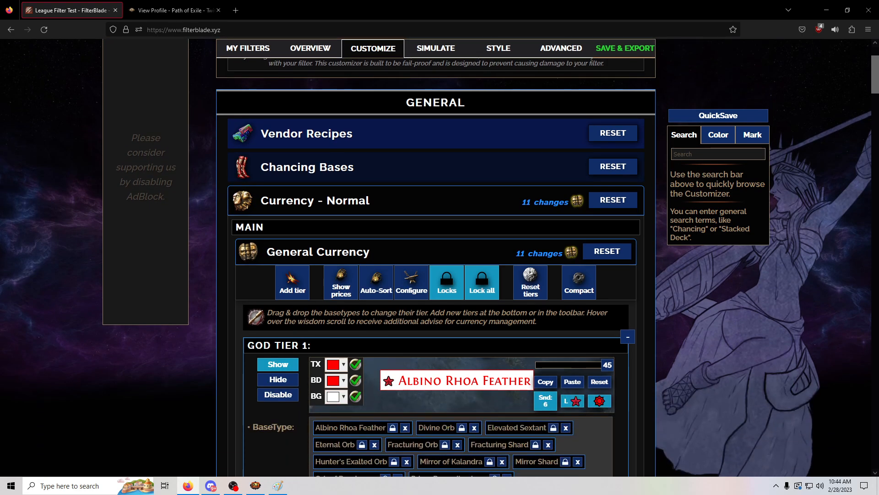
key(alt+Tab)
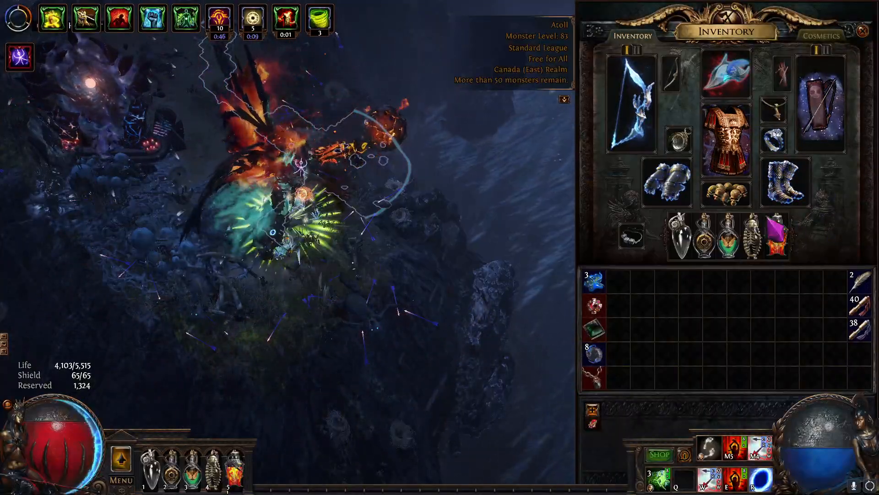
key(alt+Tab)
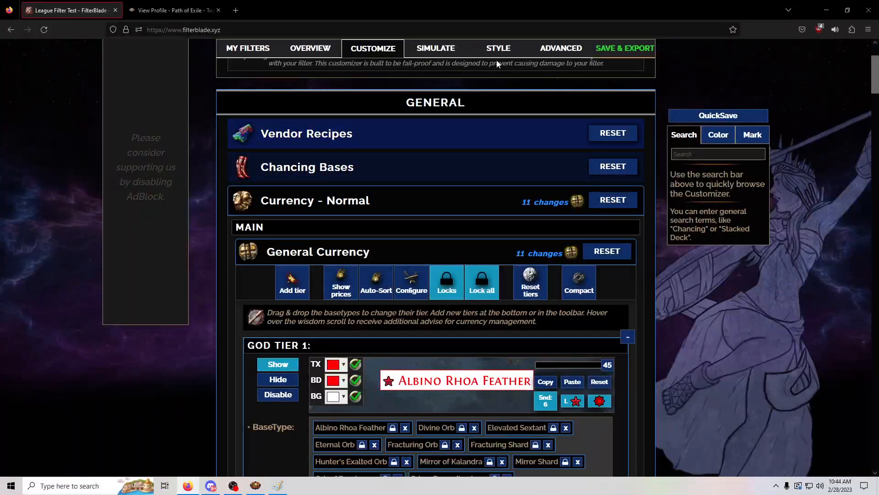
Step: Recreate the copied Viridian Jewel in FilterBlade's item simulator at area level 70
click(436, 48)
scroll(417, 144, down, 1)
click(417, 144)
key(ctrl+v)
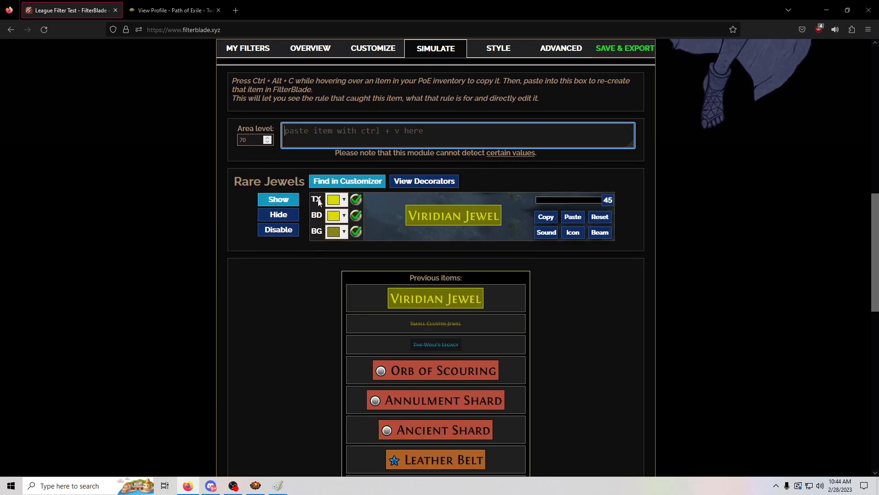
Step: Find the Viridian Jewel's rule in the customizer and set Rare Jewels to Hide
click(343, 183)
scroll(284, 202, up, 3)
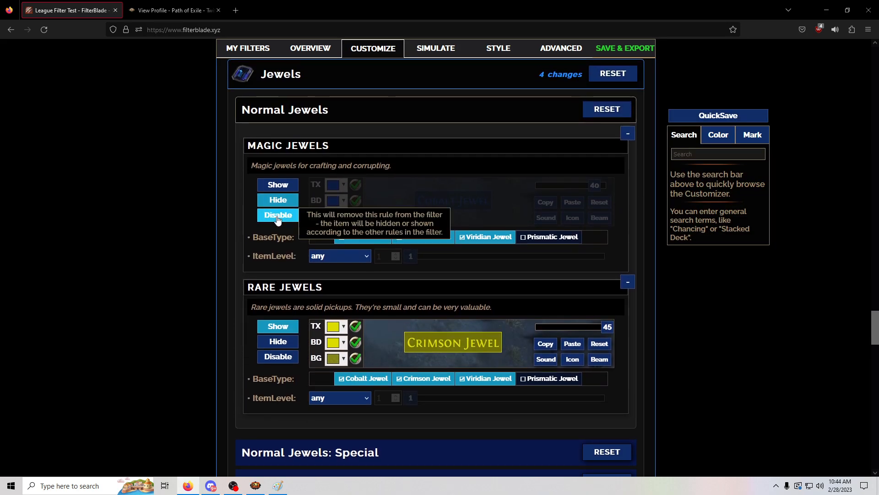
scroll(278, 221, down, 2)
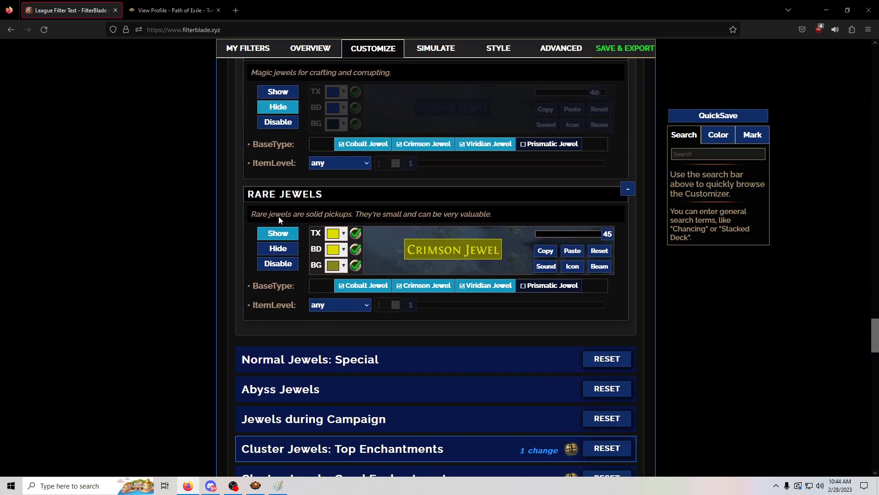
click(284, 253)
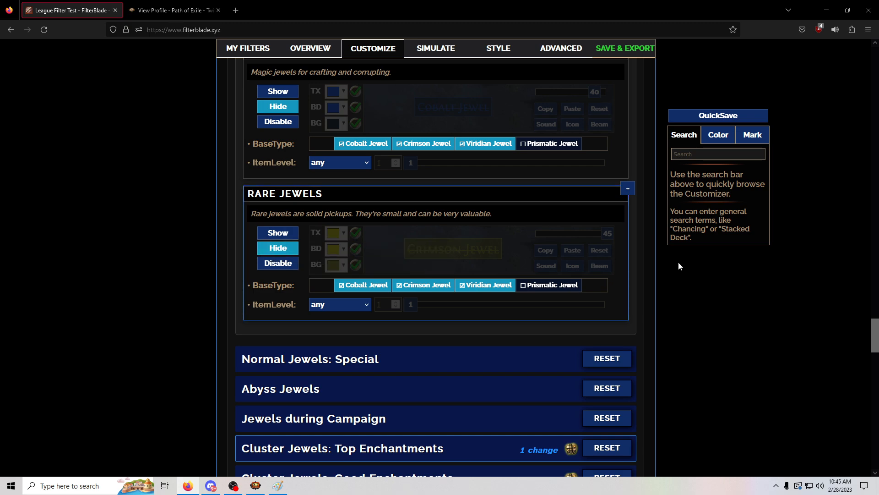
Step: Return to the game, move the Viridian Jewel aside in the inventory and copy the Orb of Augmentation stack's item data
key(alt+Tab)
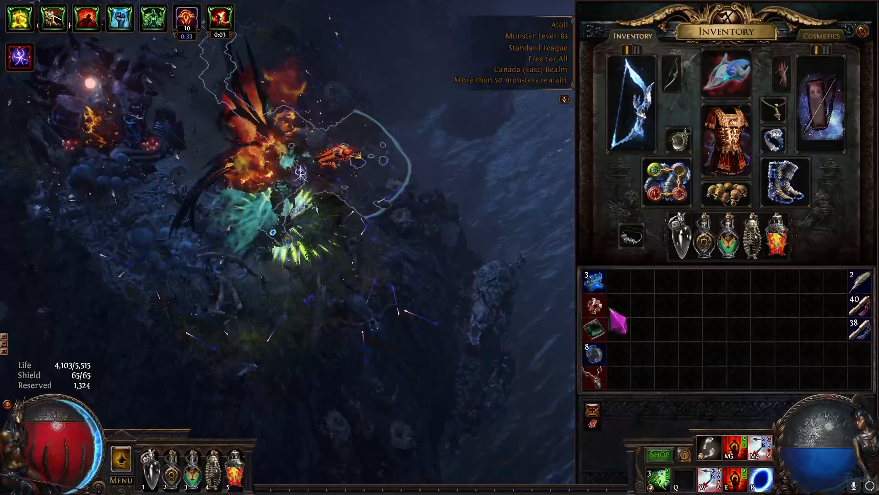
click(597, 333)
click(742, 326)
key(ctrl)
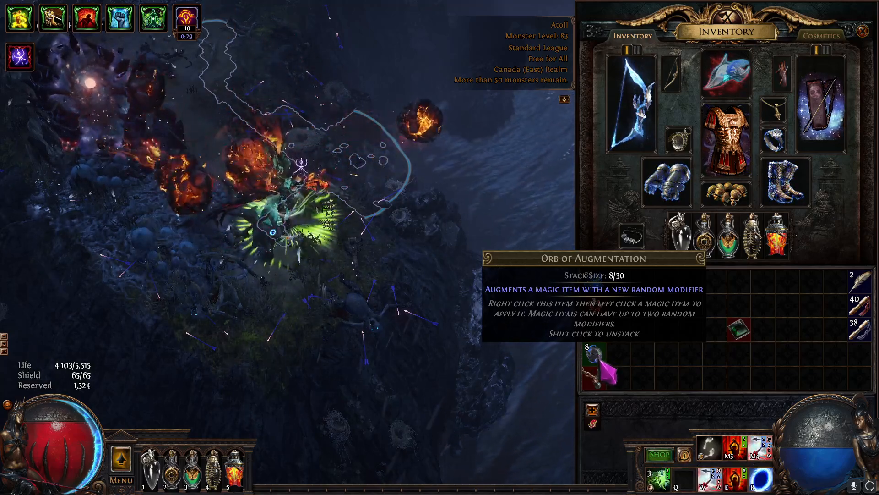
Step: Recreate the copied Orb of Augmentation stack in FilterBlade's simulator and find its Stacked Currency - High Supply Medium rule in the customizer
key(alt+Tab)
key(ctrl+v)
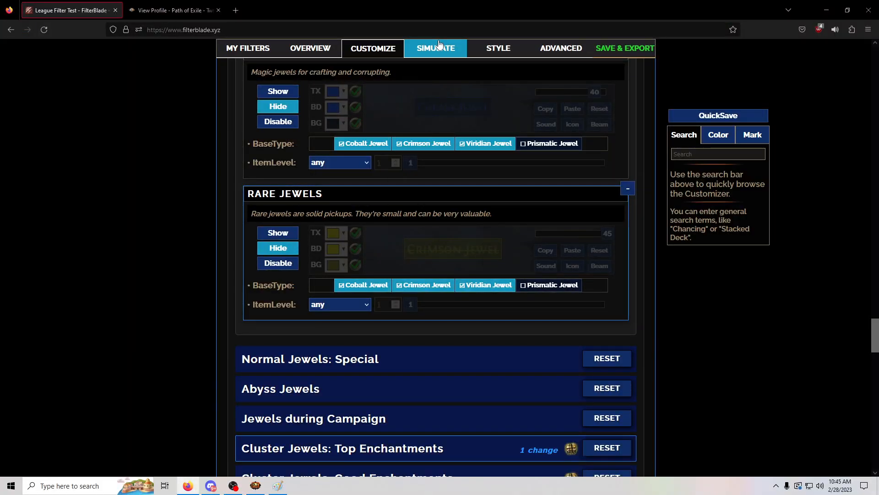
click(425, 132)
key(ctrl+v)
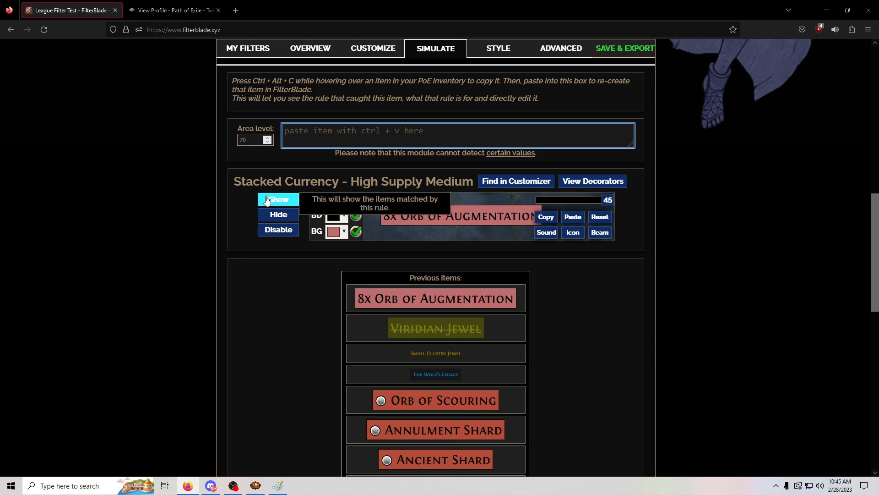
click(510, 183)
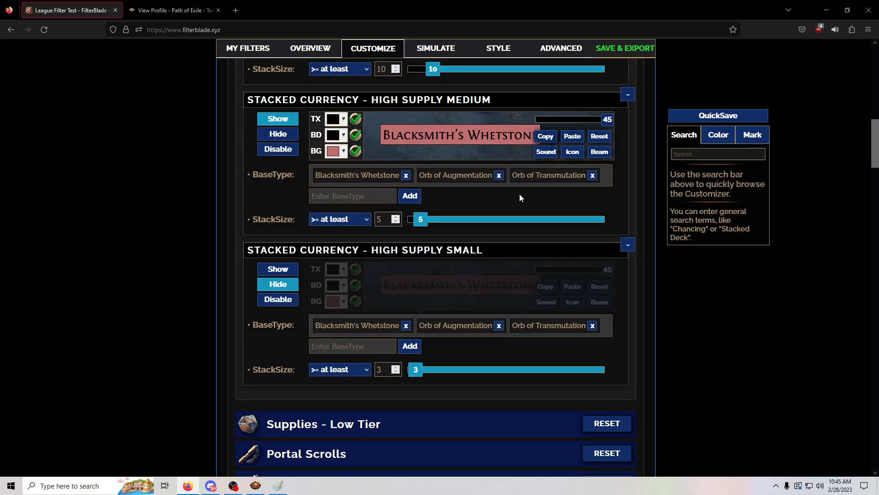
scroll(517, 194, up, 1)
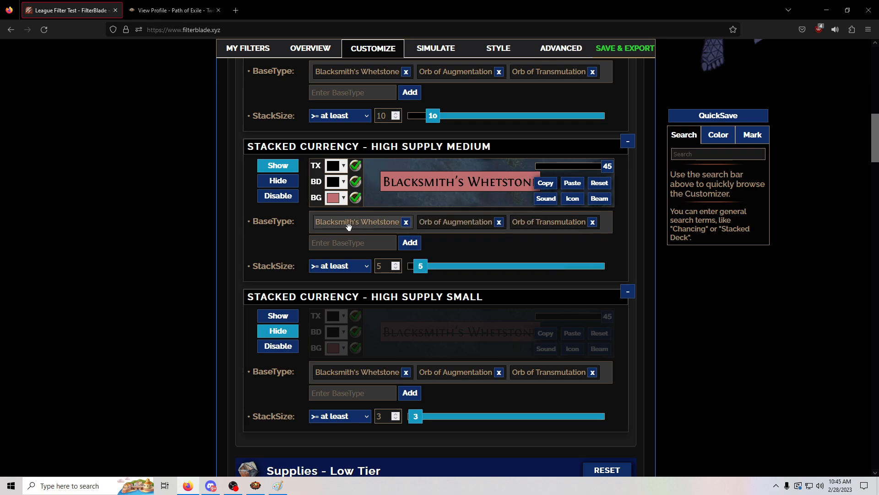
Step: Set the Stacked Currency - High Supply Medium rule to Hide and collapse the Supplies - High Tier section
click(278, 180)
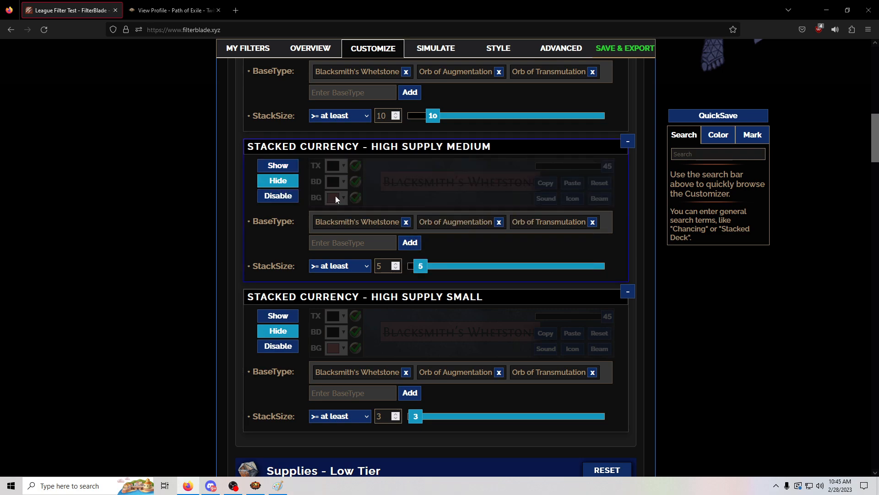
scroll(336, 196, up, 4)
scroll(691, 270, up, 1)
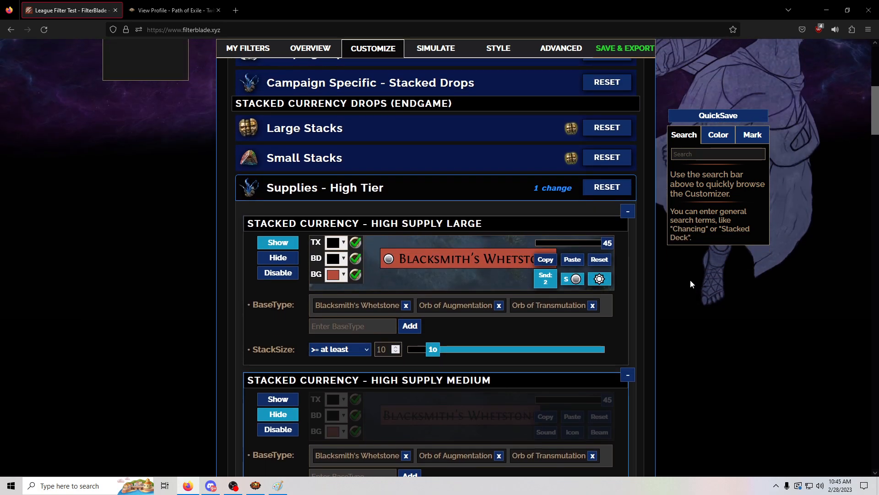
click(397, 197)
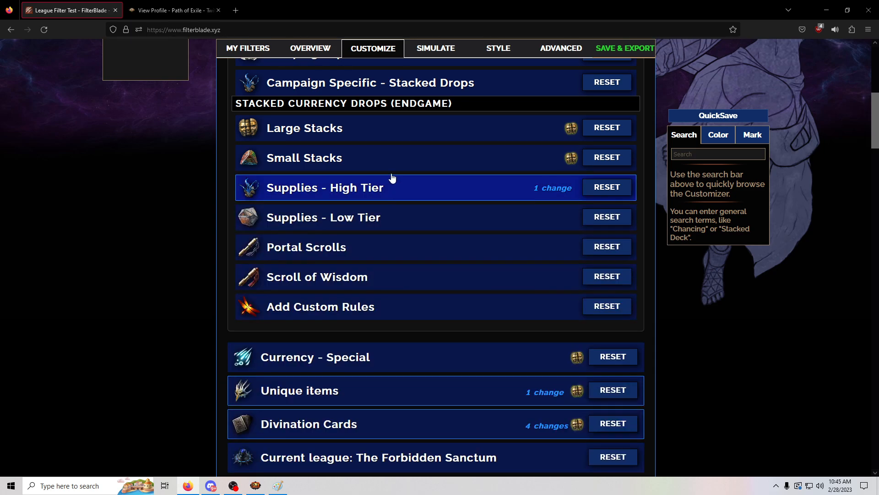
click(386, 157)
click(384, 157)
Step: In General Currency, move Chromatic Orb from Mid Tier 1 into the hidden Mid Tier 2
scroll(384, 157, up, 2)
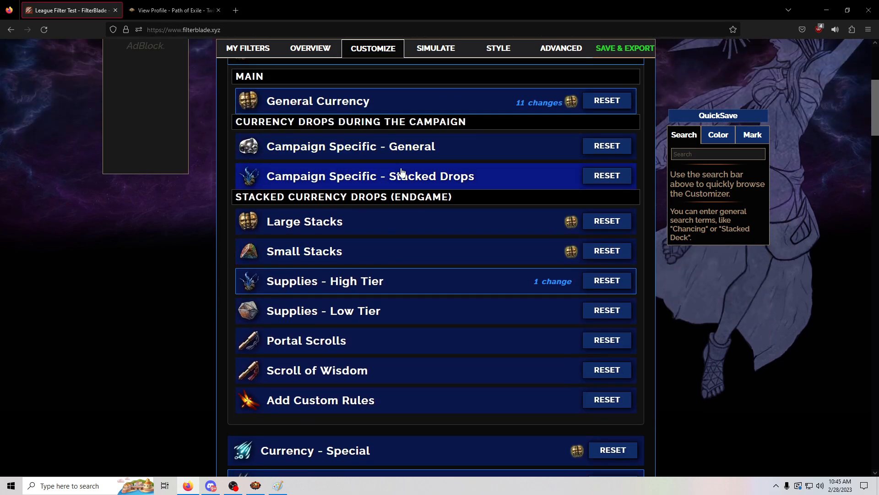
click(361, 109)
scroll(457, 221, down, 9)
scroll(454, 233, down, 20)
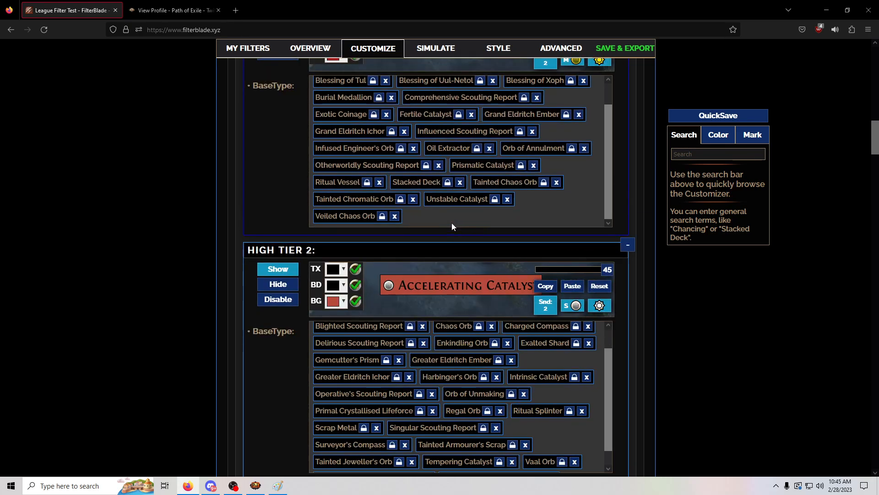
scroll(458, 231, up, 3)
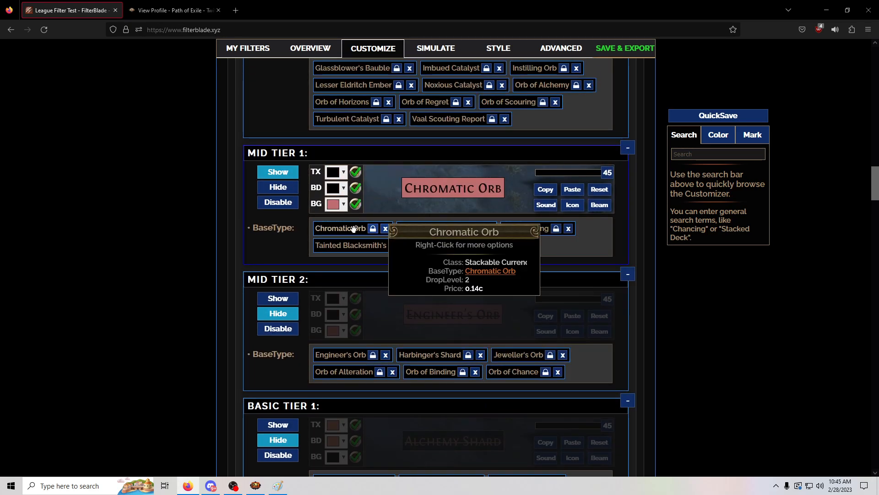
drag(335, 230, 469, 391)
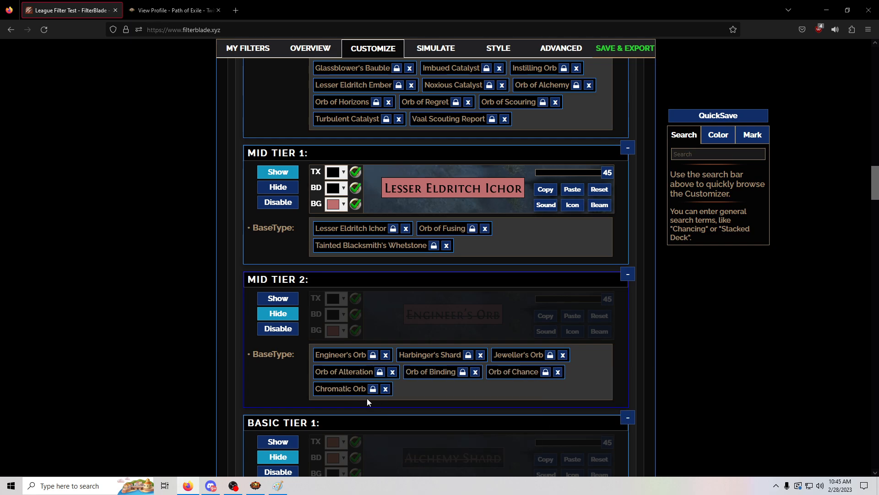
Step: Collapse General Currency and review the subsections under Currency - Normal
scroll(417, 223, up, 15)
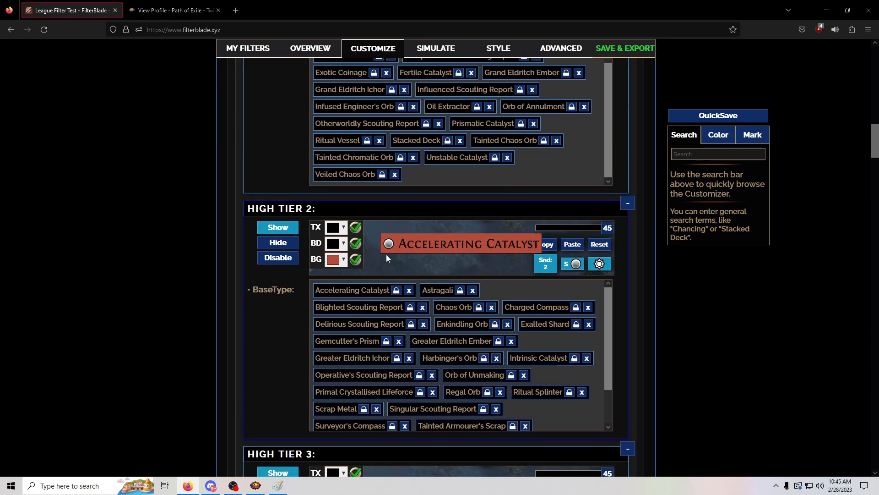
scroll(310, 222, up, 8)
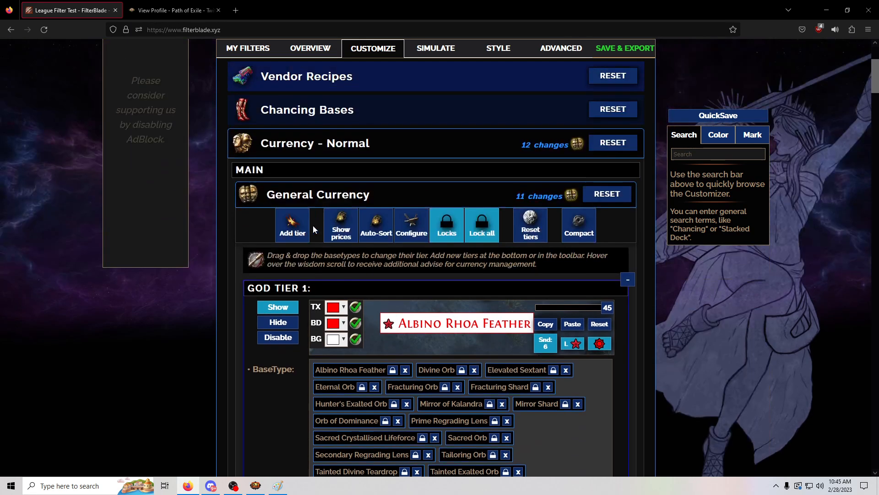
click(320, 153)
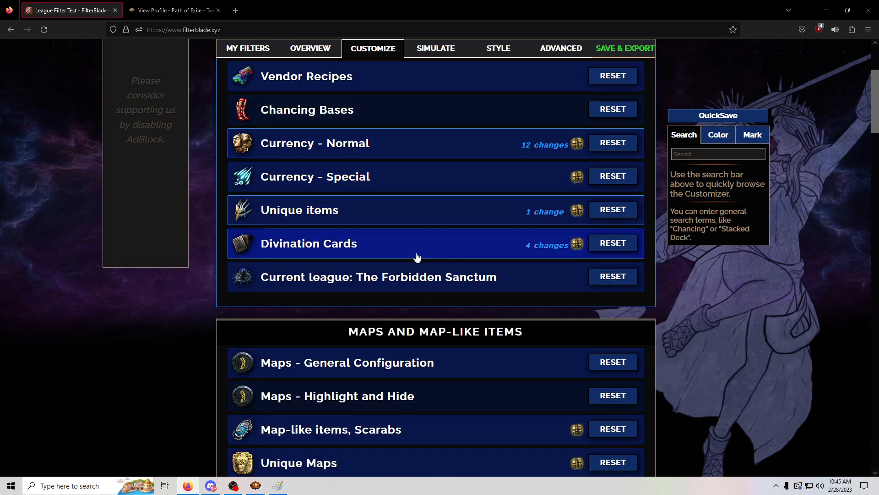
click(305, 144)
click(304, 196)
scroll(304, 196, down, 1)
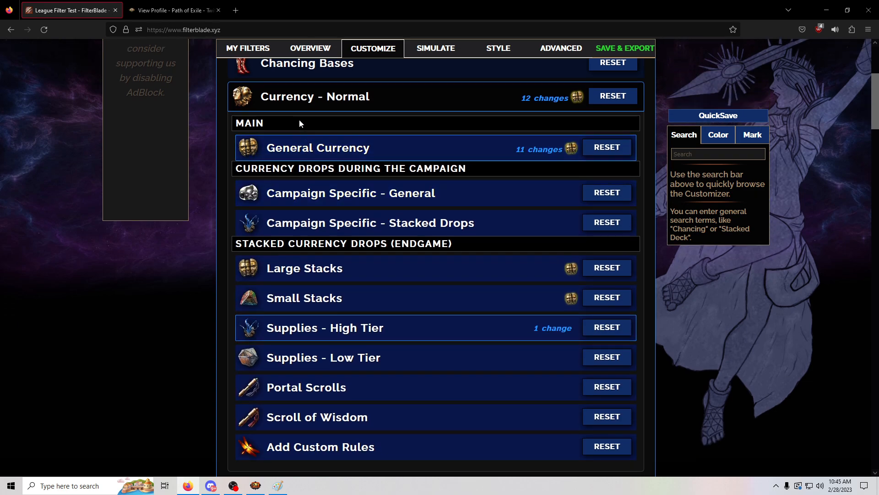
click(291, 154)
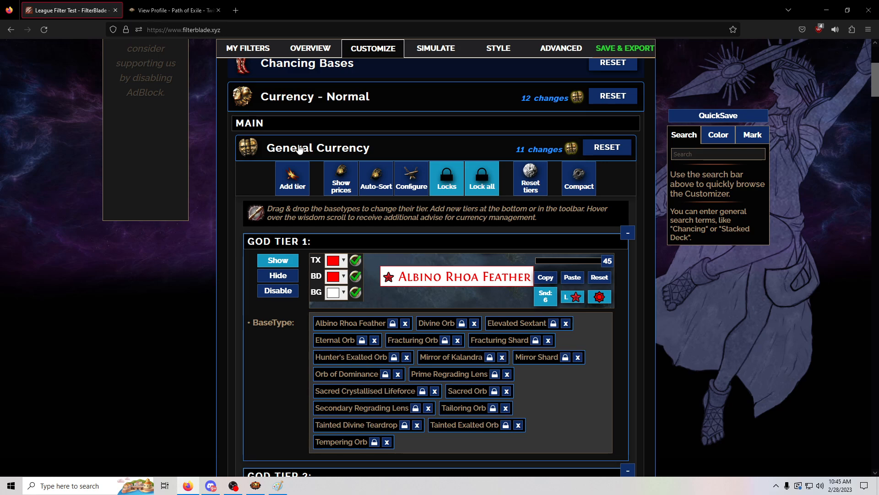
click(300, 149)
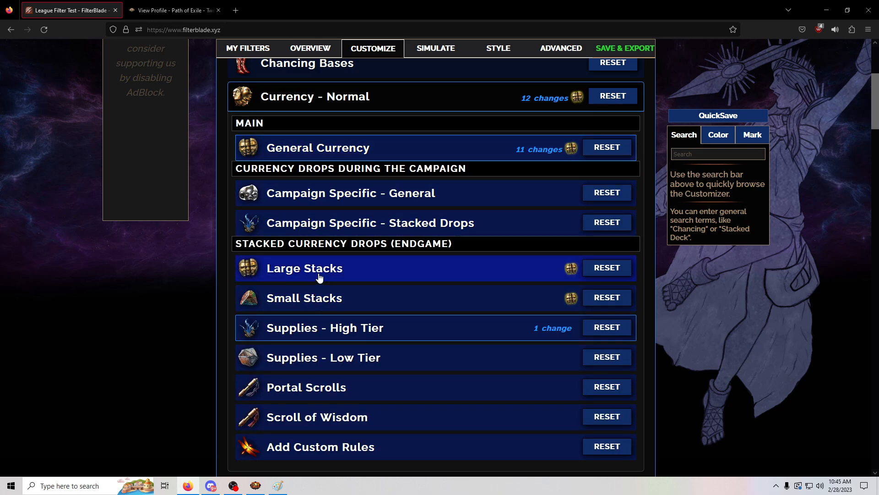
Step: Look through the Small Stacks tiers and search the customizer for "chromatic orb"
click(319, 307)
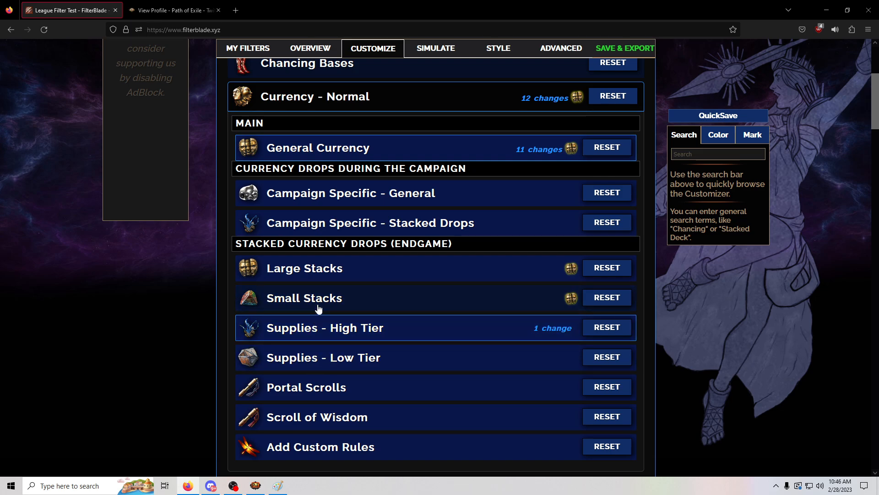
scroll(275, 253, down, 10)
scroll(274, 254, down, 9)
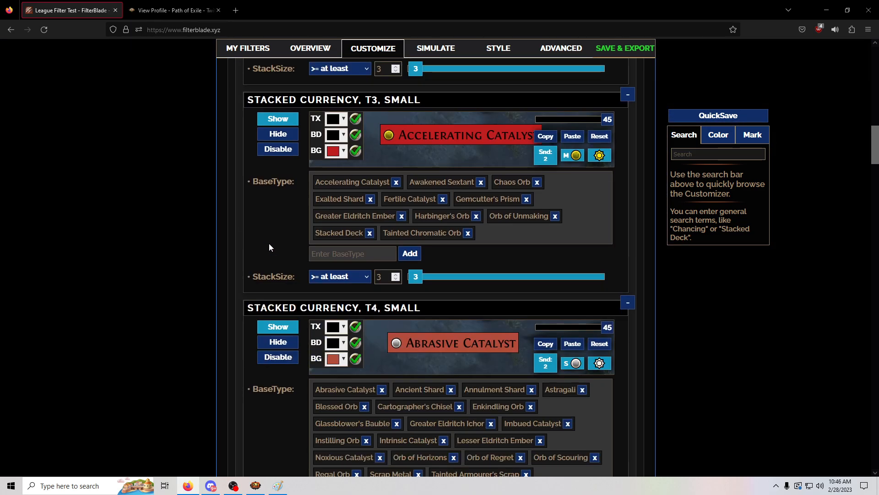
click(735, 154)
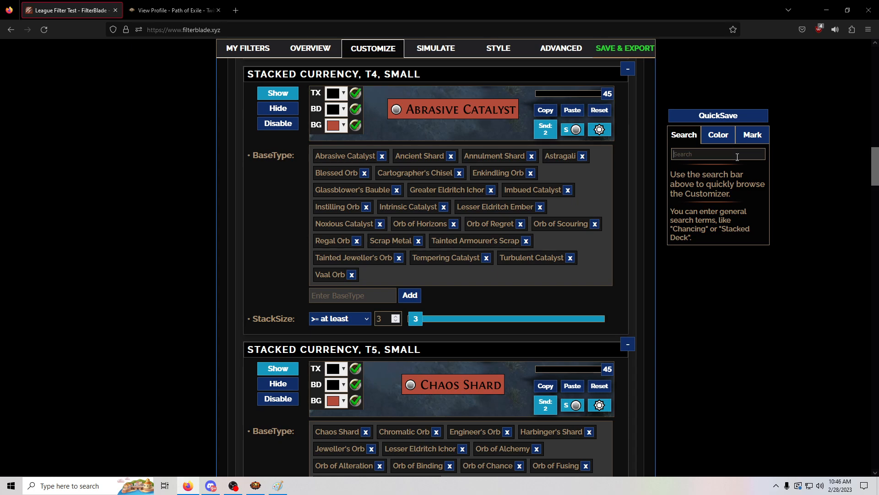
text(chromatic orb)
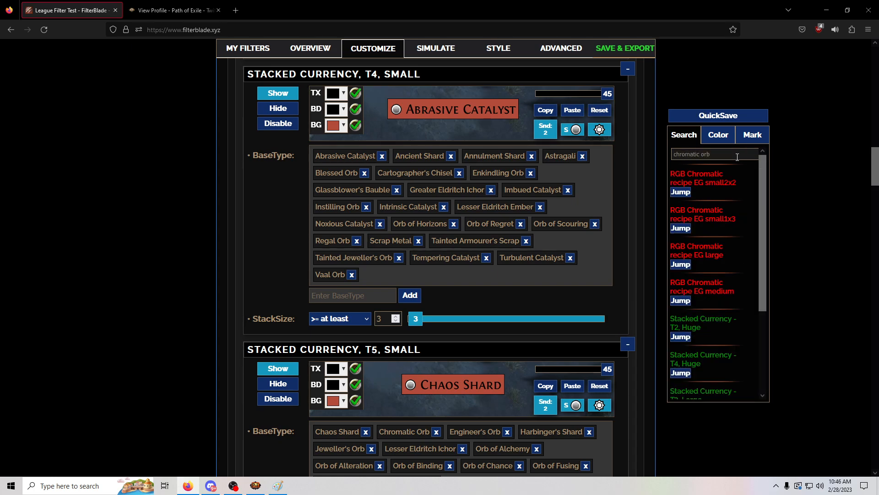
scroll(733, 293, down, 2)
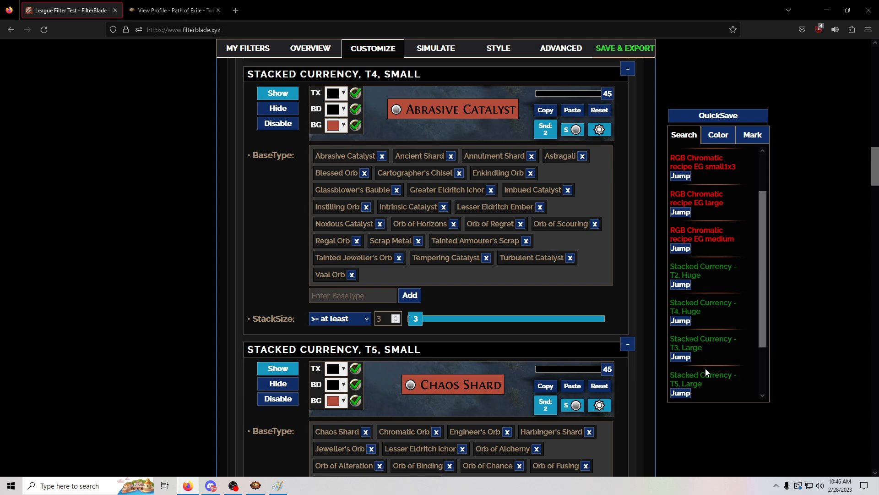
Step: Locate Chromatic Orb in Stacked Currency, T4, Large through the search results and move it to the T6, Large tier
click(681, 285)
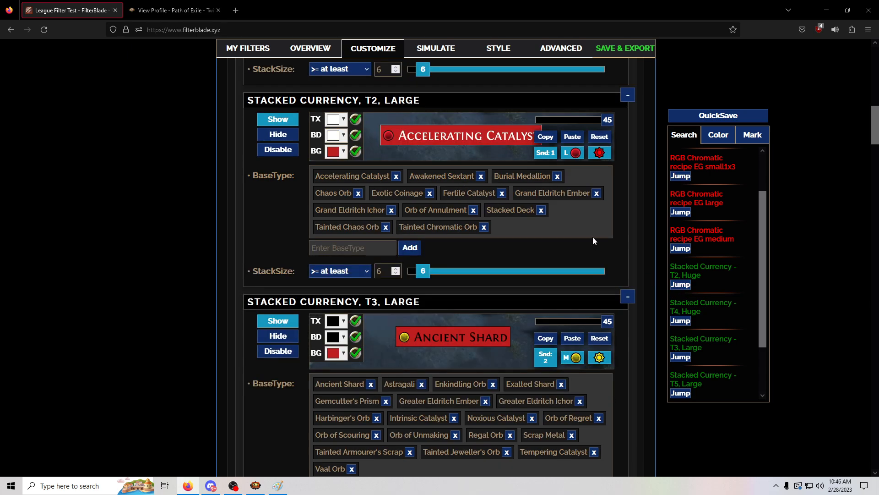
scroll(546, 235, down, 1)
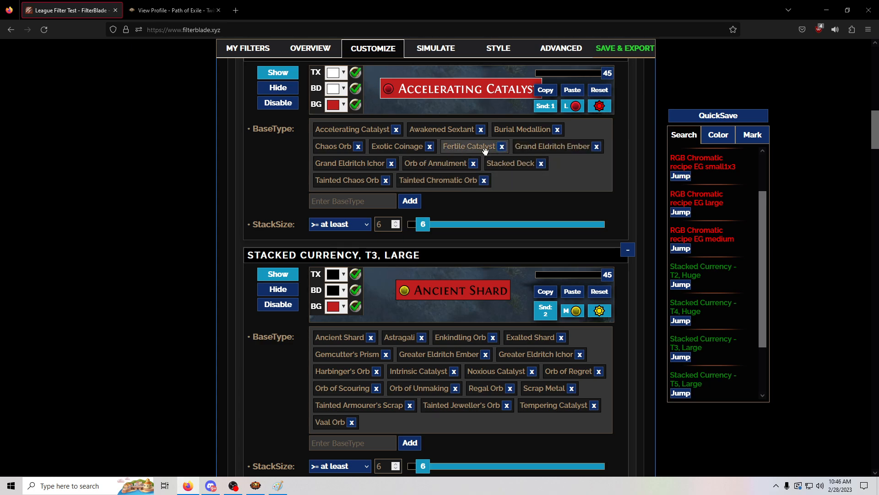
click(681, 321)
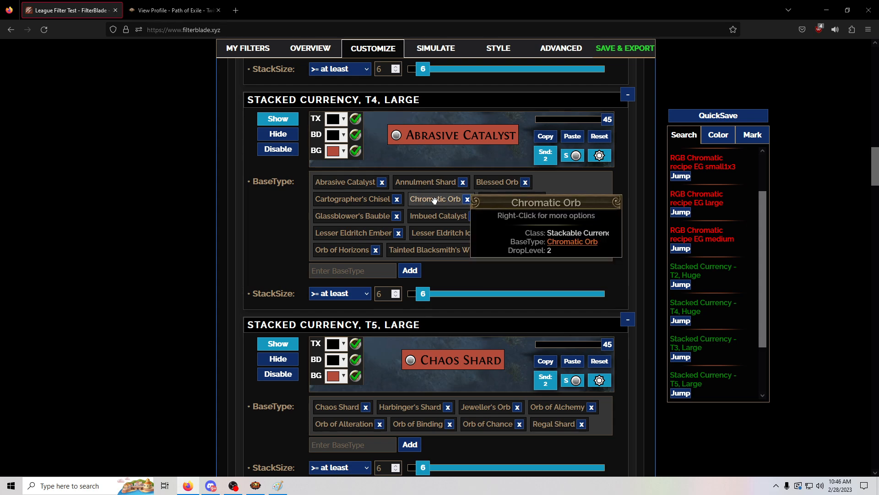
drag(434, 200, 451, 304)
scroll(481, 331, down, 7)
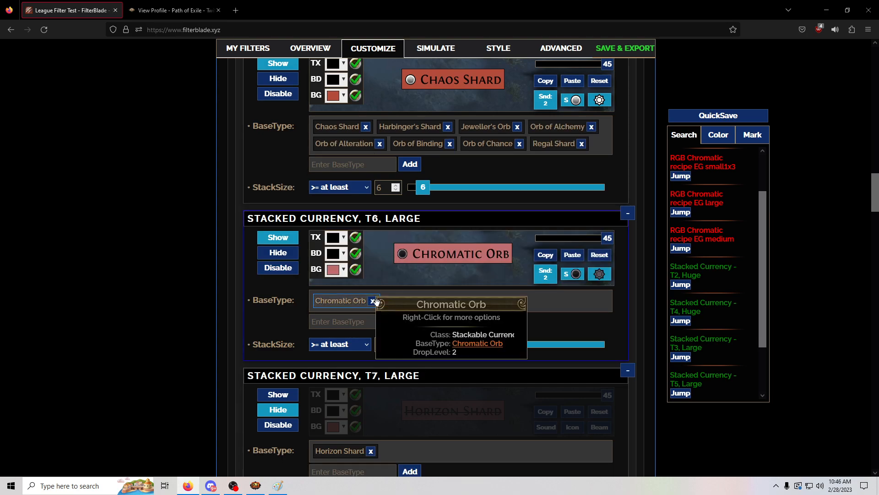
Step: Disable the Stacked Currency, T6, Large rule and remove Chromatic Orb from its base types
click(279, 268)
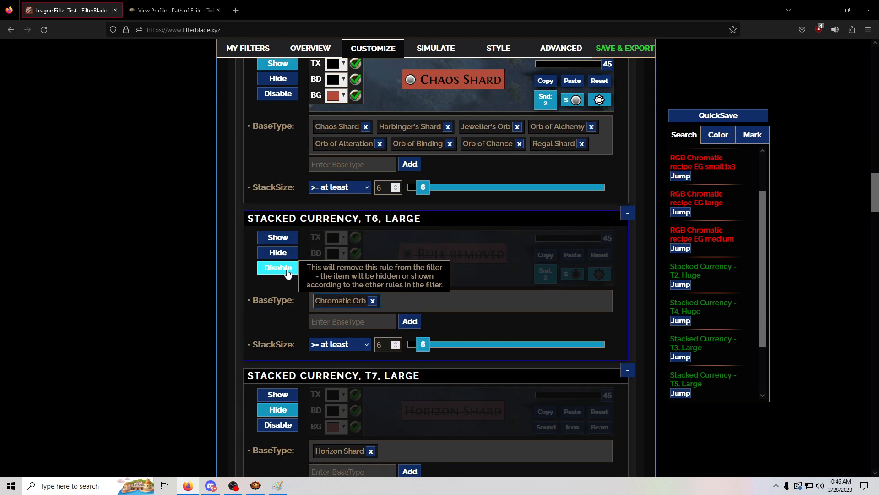
click(372, 301)
scroll(443, 284, down, 5)
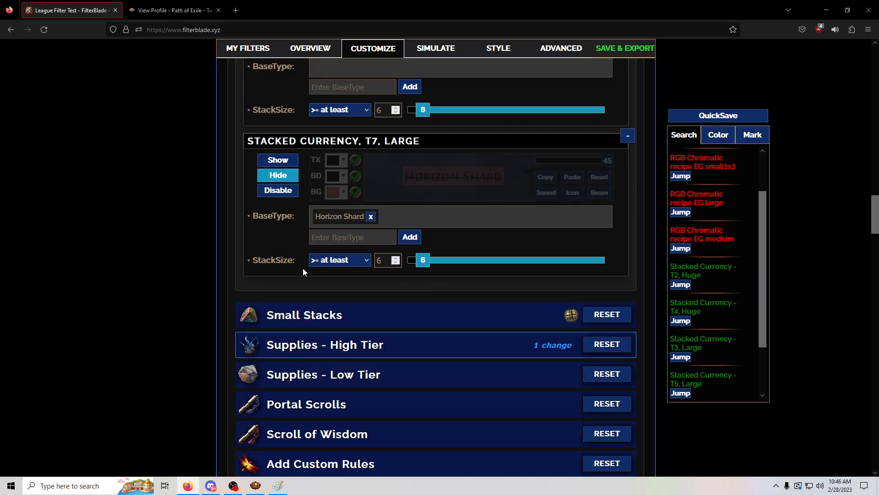
Step: Review the remaining Large Stacks tiers up to T1 and collapse the Large Stacks section
scroll(394, 229, up, 3)
scroll(411, 238, up, 7)
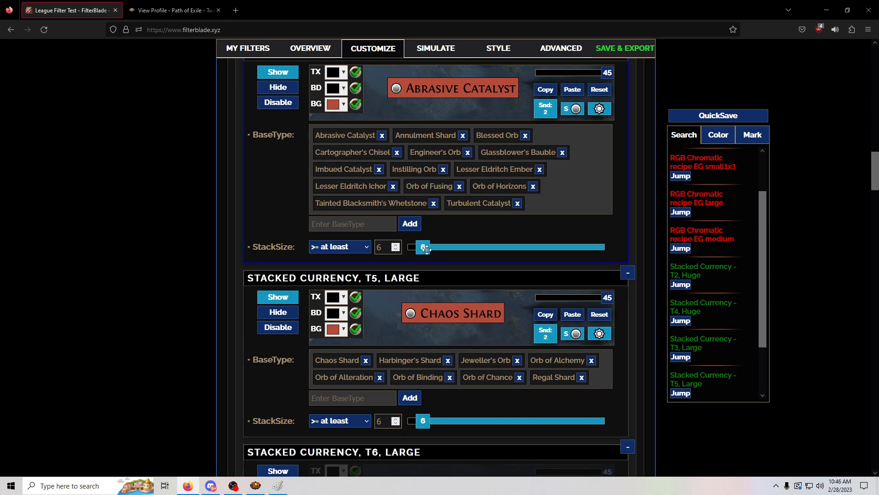
scroll(428, 249, up, 2)
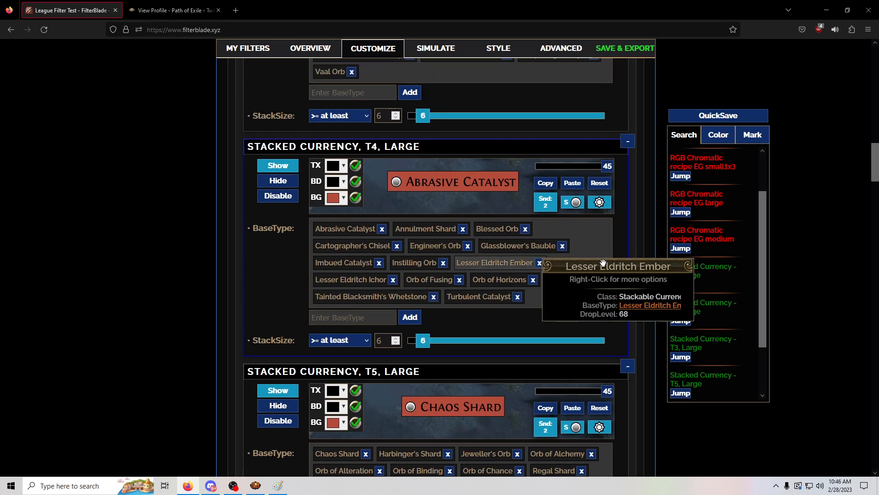
scroll(604, 261, up, 1)
scroll(718, 257, up, 1)
scroll(809, 245, up, 8)
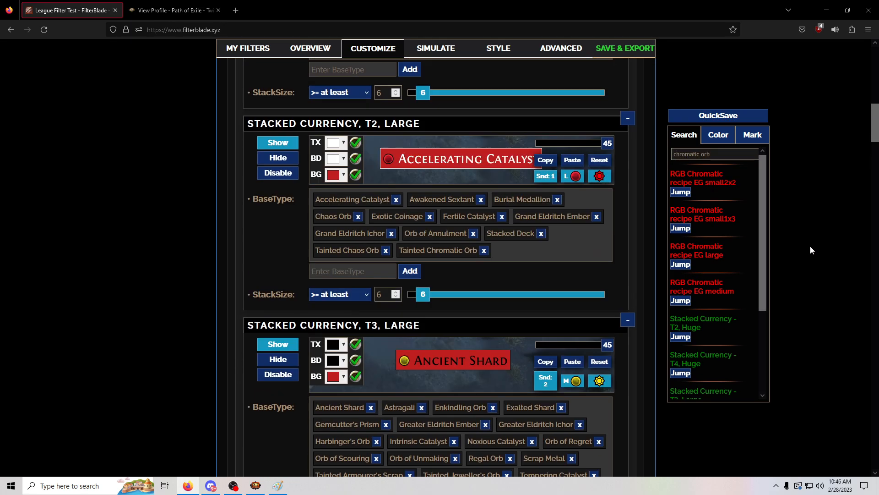
scroll(810, 248, up, 8)
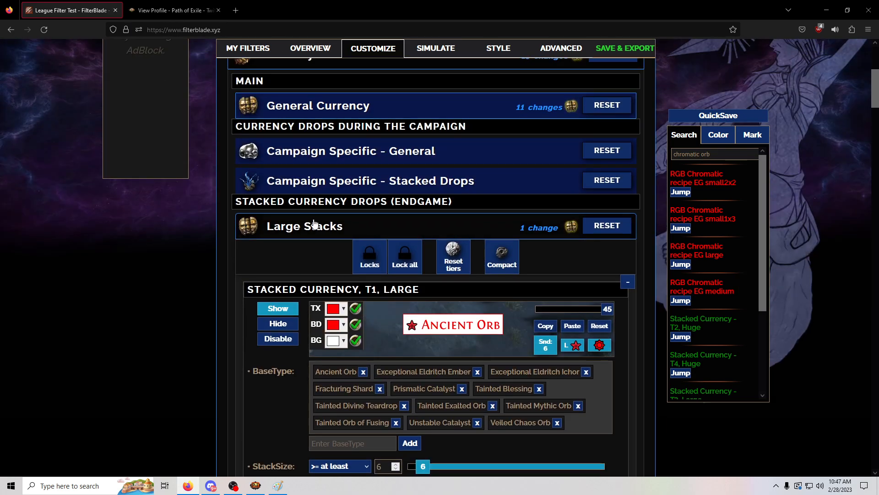
click(314, 225)
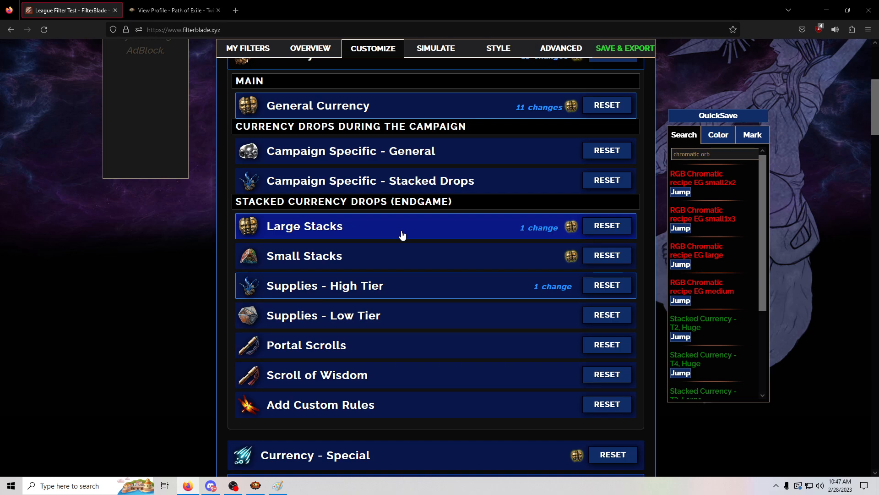
Step: Check the chromatic orb search results for Stacked Currency T3, Large, the small 2x2 RGB recipe and Stacked Currency T4, Huge
scroll(733, 285, down, 2)
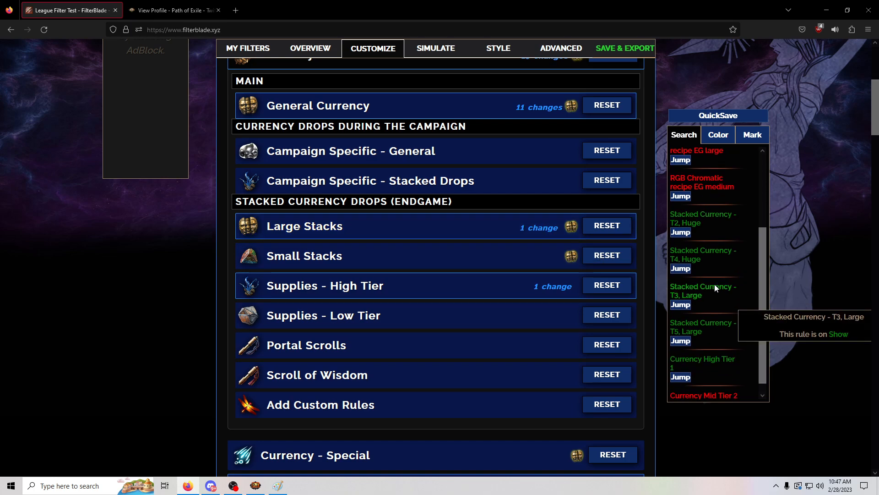
click(679, 304)
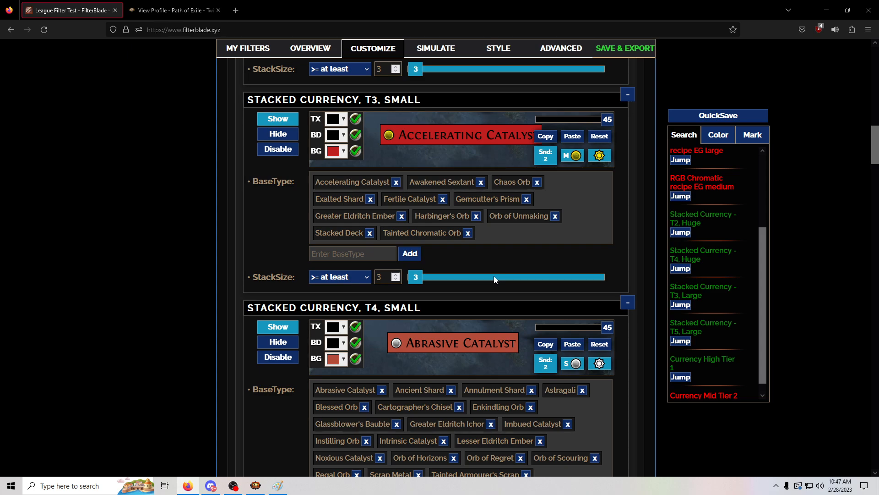
scroll(697, 197, up, 6)
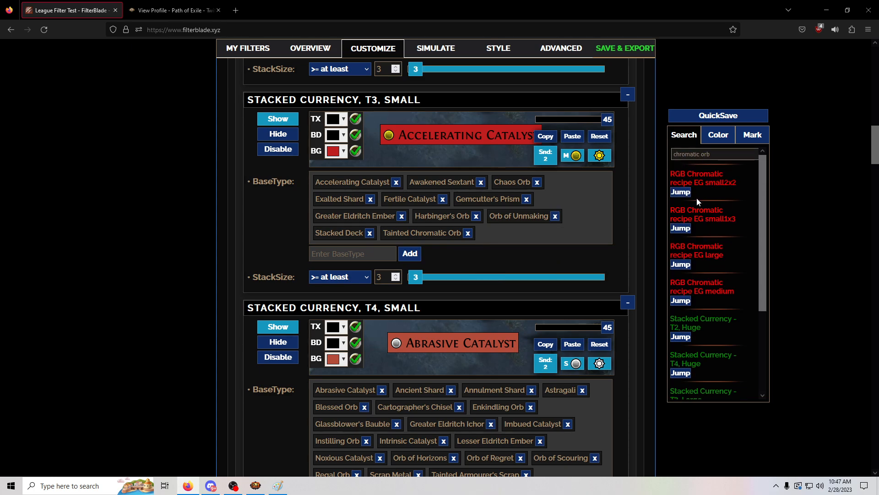
click(681, 192)
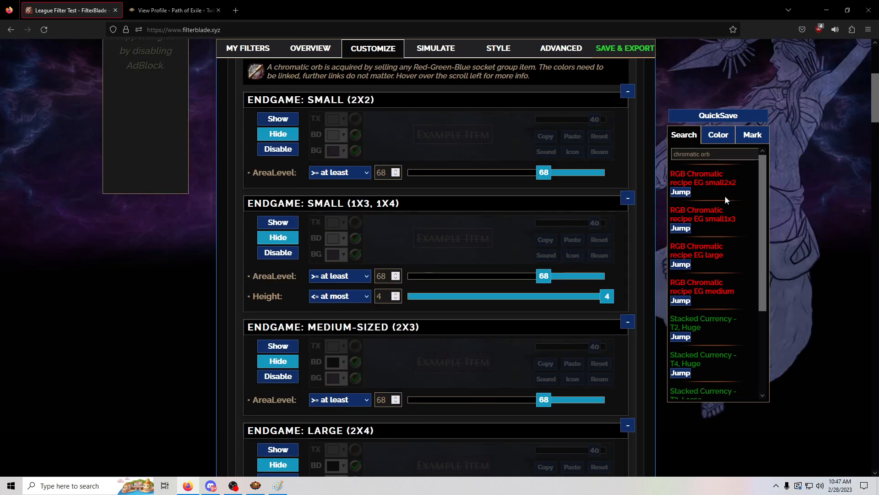
scroll(705, 243, down, 3)
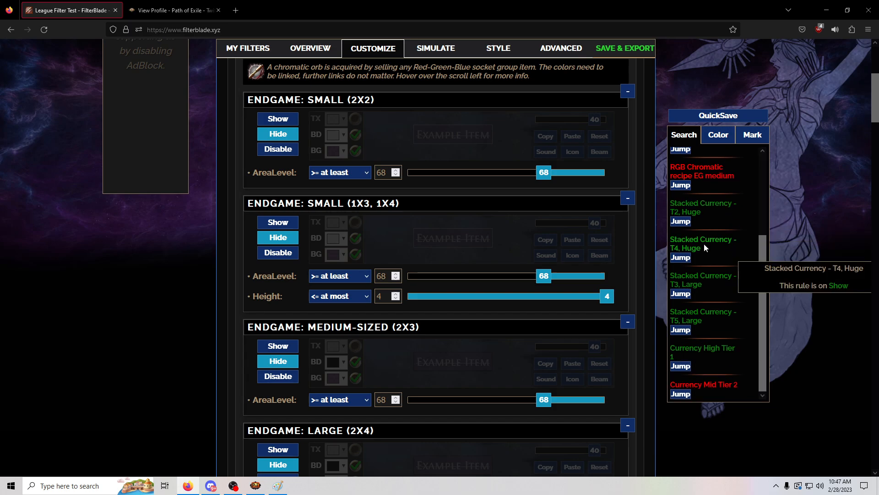
click(681, 257)
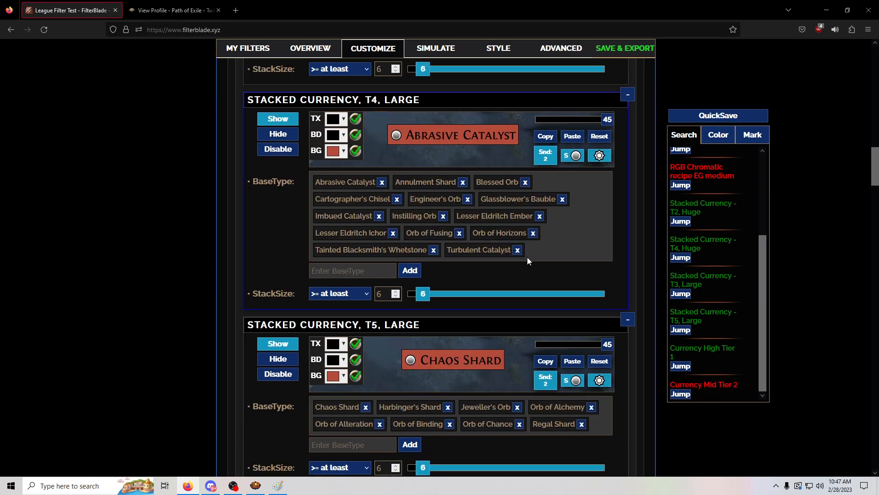
Step: Locate the next Stacked Currency T5 match in the search results and remove Chromatic Orb from Stacked Currency, T5, Small
scroll(527, 258, down, 2)
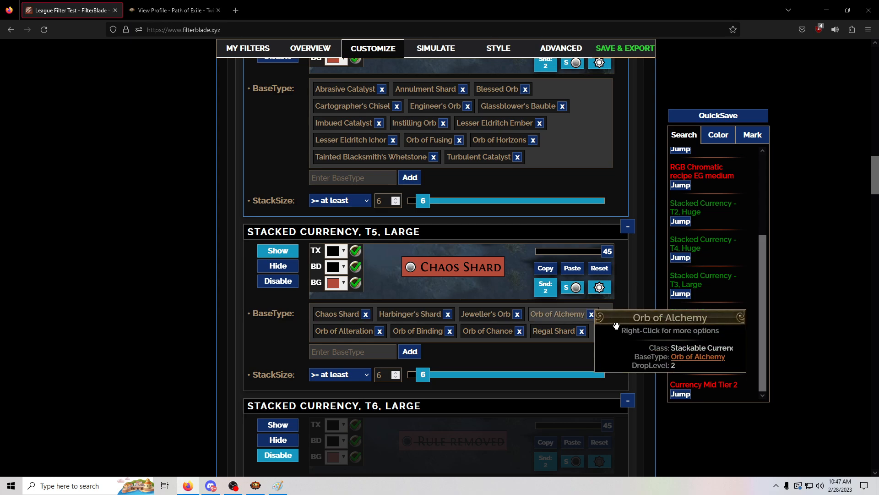
scroll(478, 307, down, 3)
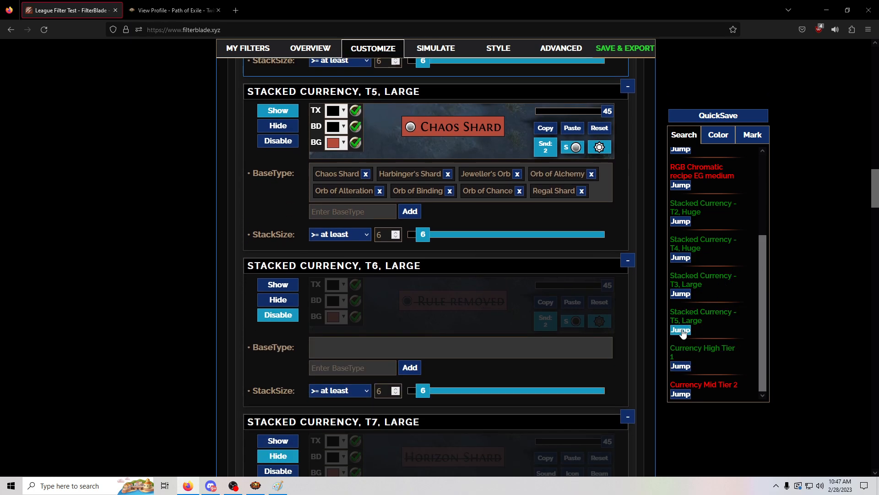
click(681, 329)
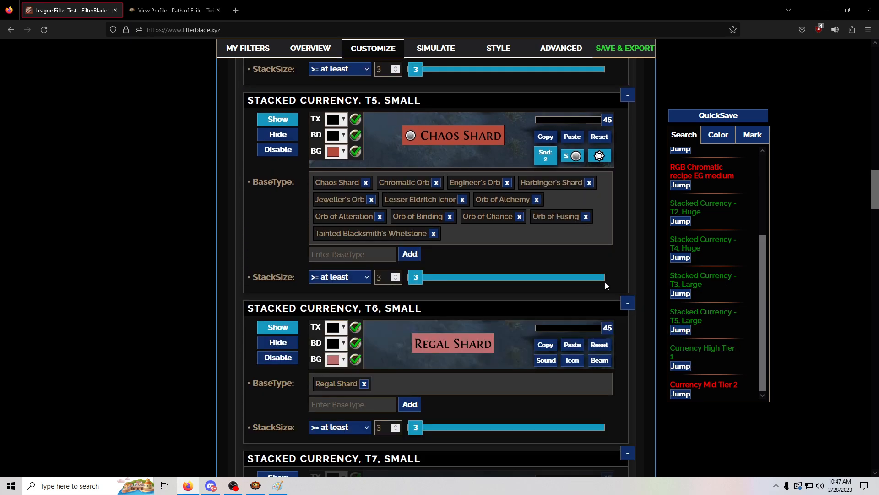
click(435, 182)
scroll(719, 273, down, 1)
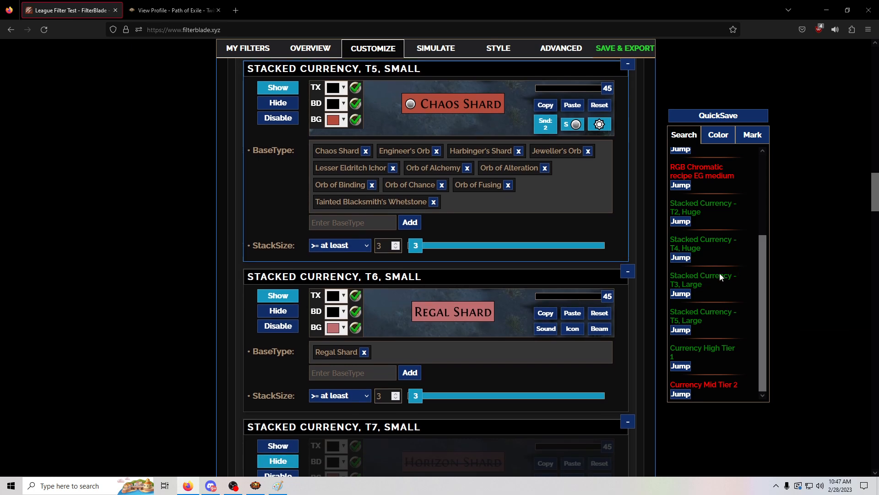
Step: Check the Currency High Tier 1 search result and collapse the General Currency section
click(681, 366)
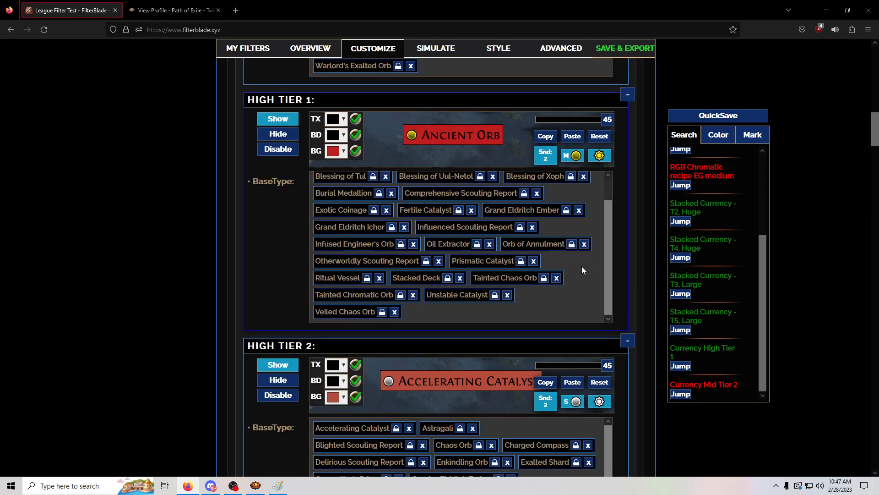
scroll(582, 266, up, 3)
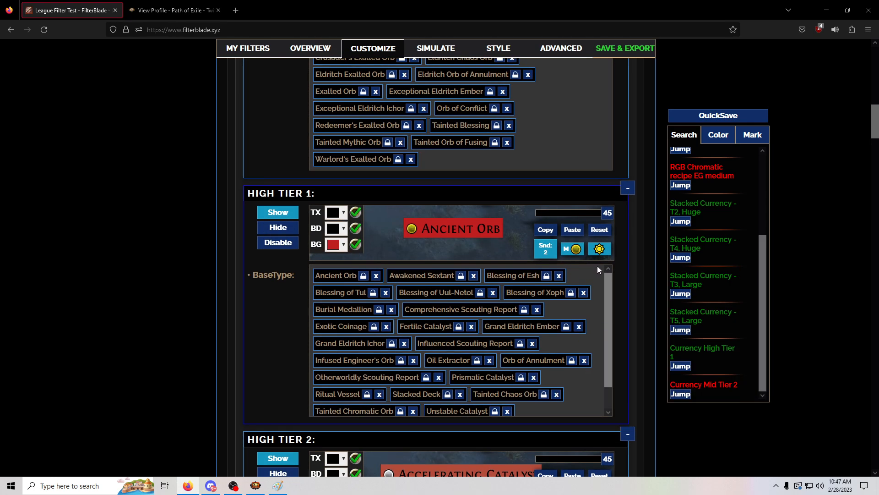
scroll(591, 261, up, 10)
scroll(320, 229, up, 2)
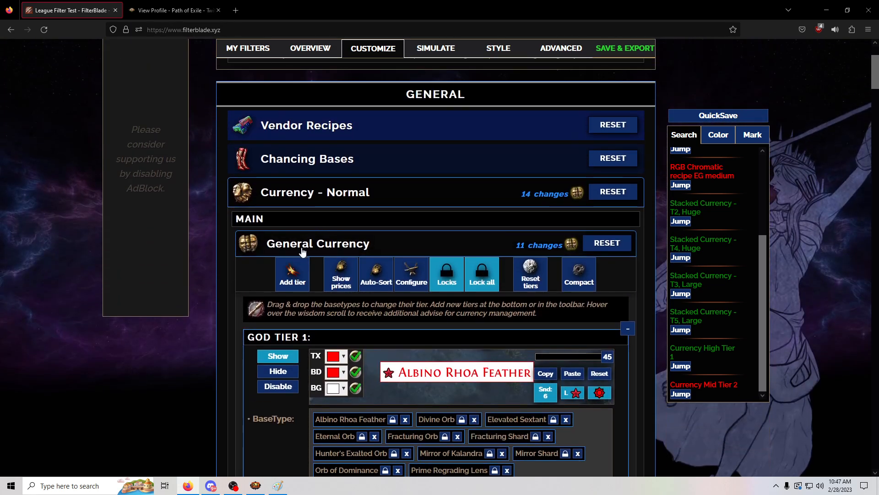
click(316, 246)
scroll(357, 246, down, 2)
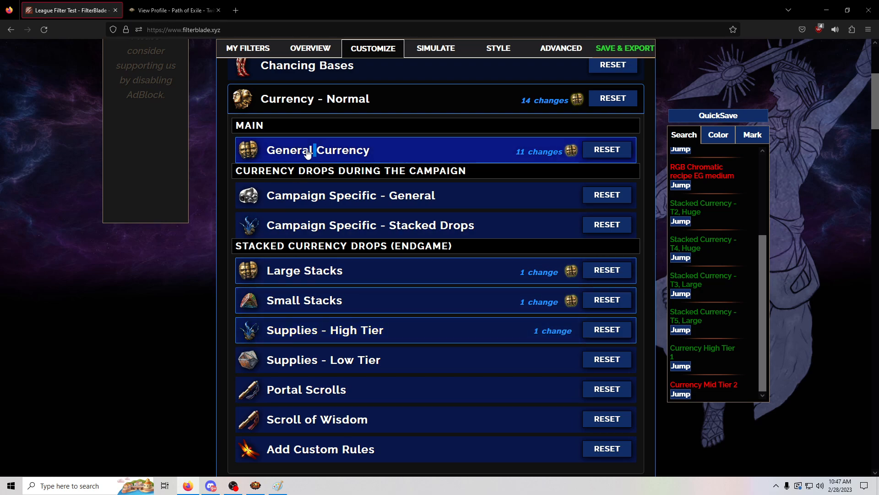
Step: Reopen General Currency and review its tiers from God Tier 1 down to Mid Tier 2 with Chromatic Orb
click(362, 145)
scroll(457, 262, down, 9)
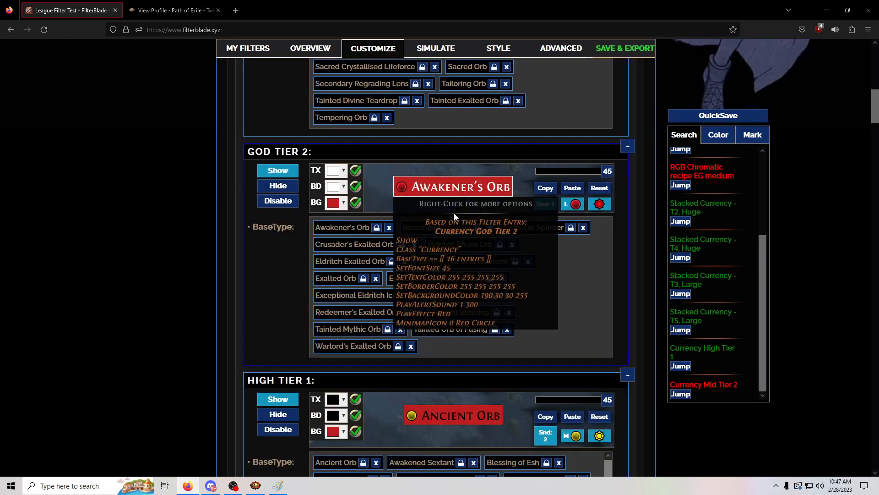
scroll(522, 304, down, 12)
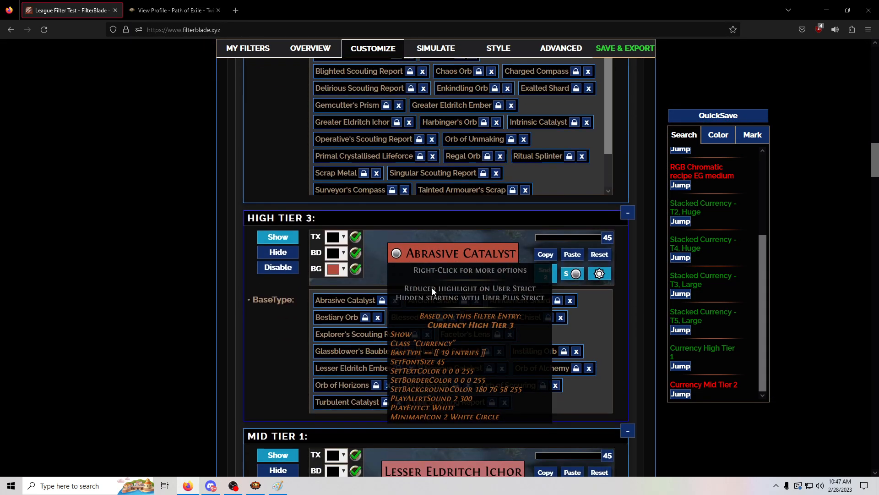
scroll(371, 266, down, 4)
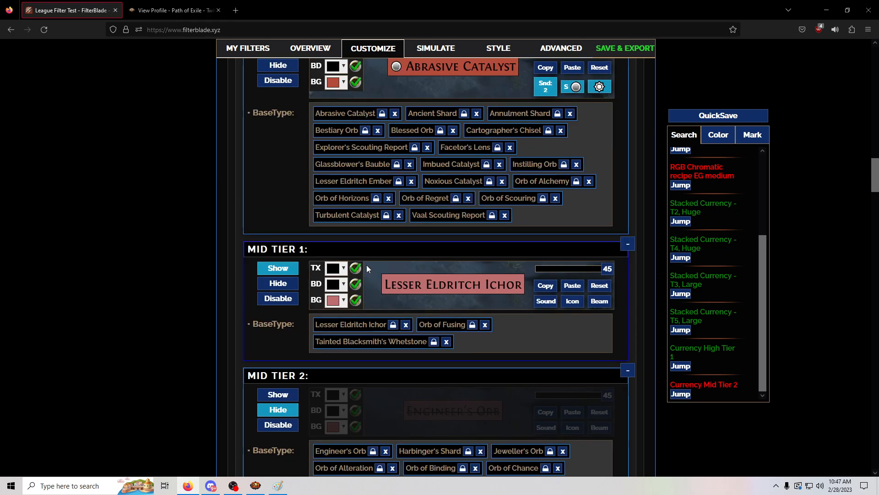
scroll(364, 264, down, 4)
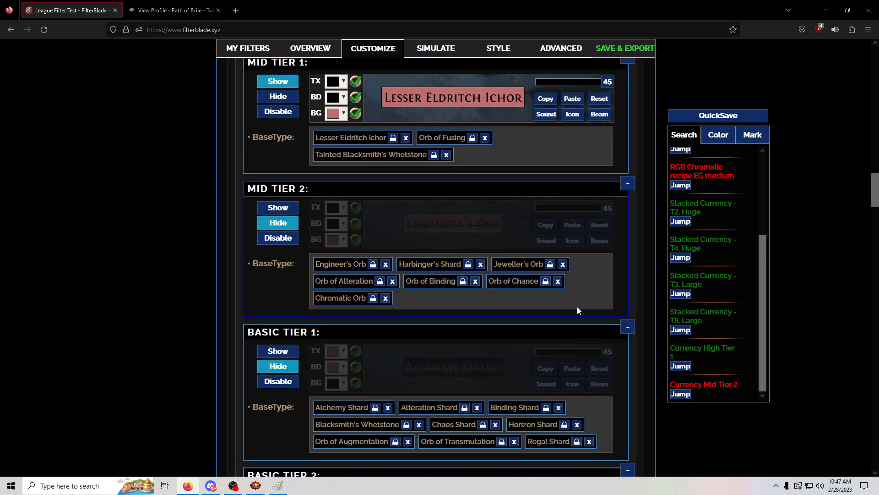
scroll(576, 310, up, 2)
scroll(573, 310, down, 3)
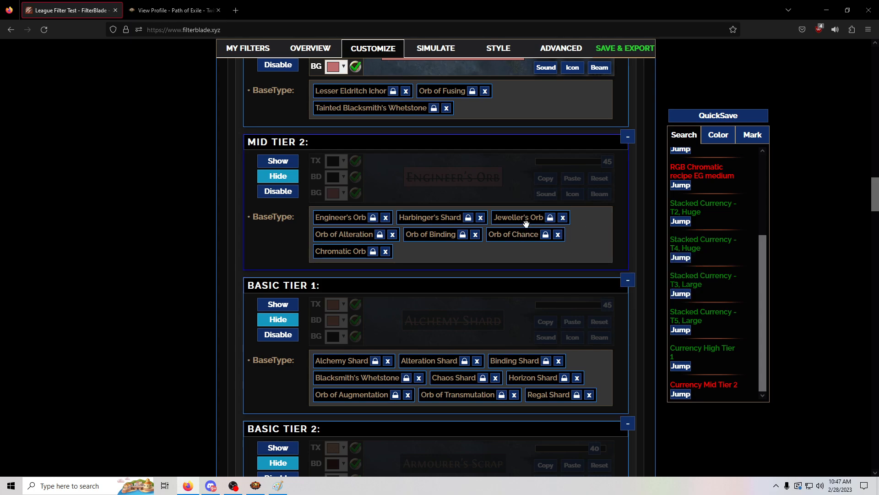
mouse_move(527, 219)
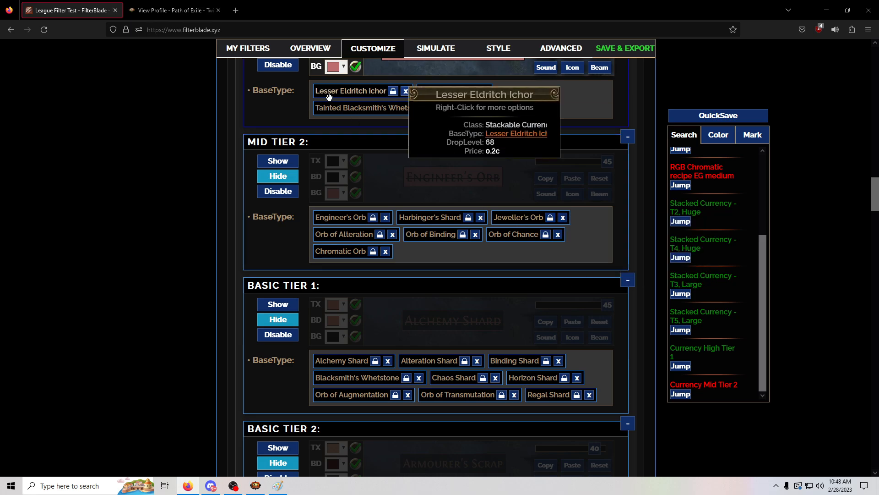
scroll(348, 123, up, 15)
scroll(321, 176, up, 12)
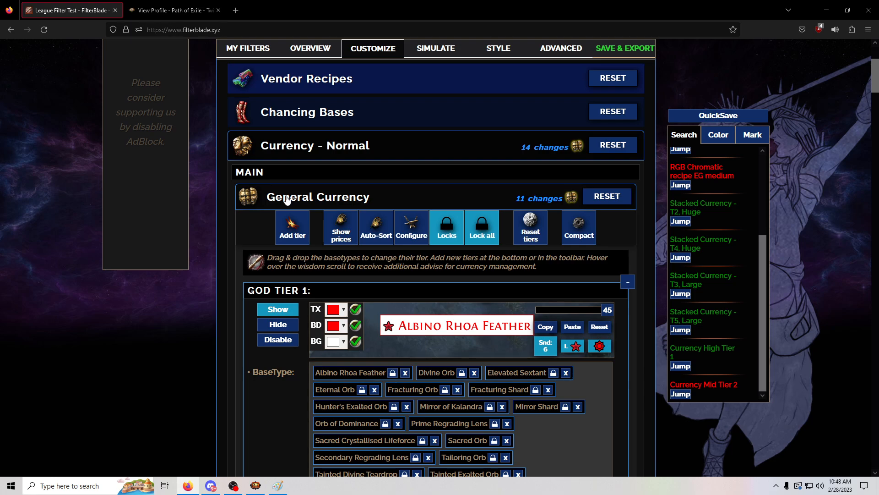
Step: Collapse General Currency, open Large Stacks and disable the Stacked Currency T1, T2 and T3, Large rules
click(322, 206)
scroll(314, 229, down, 2)
click(316, 224)
scroll(302, 256, down, 3)
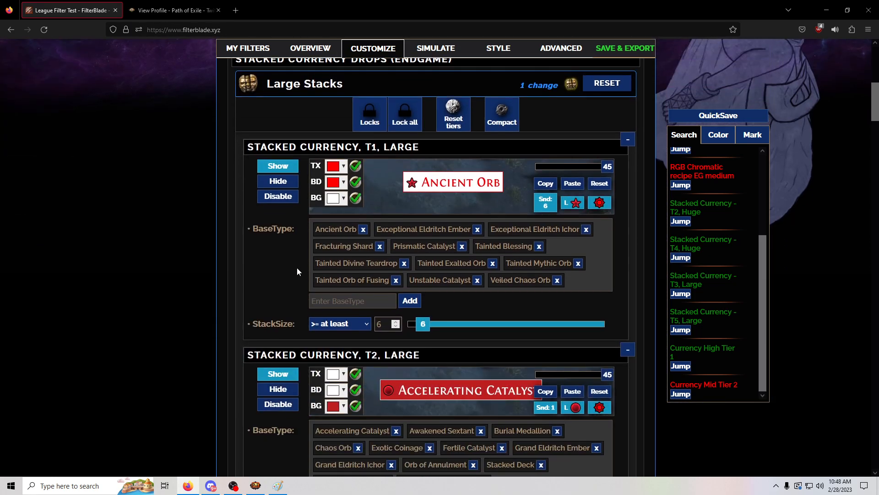
click(280, 202)
scroll(288, 275, down, 5)
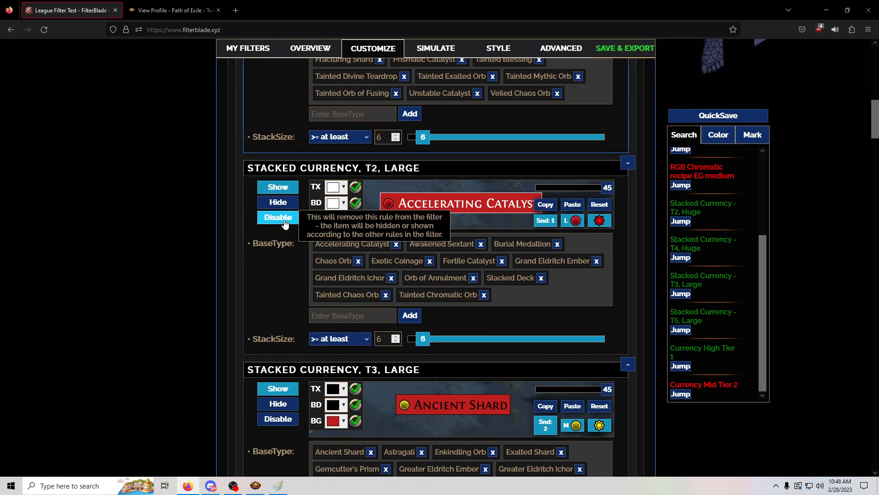
click(280, 217)
scroll(293, 269, down, 3)
click(280, 279)
scroll(286, 284, down, 6)
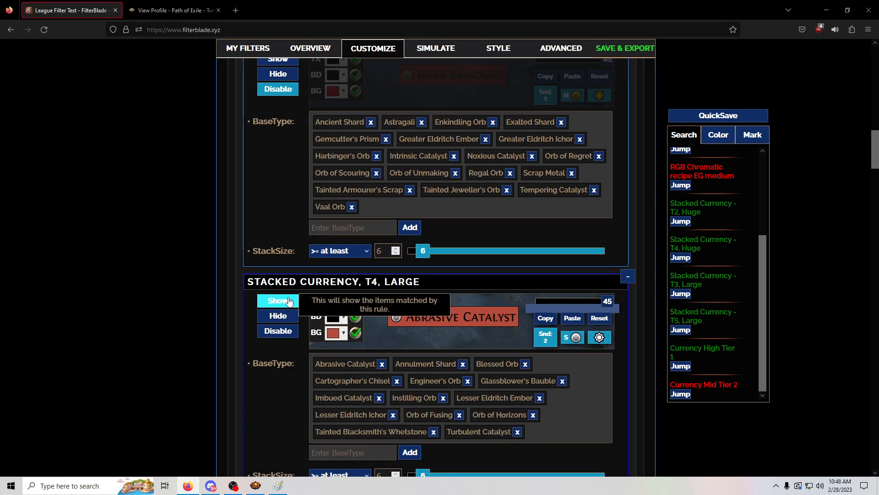
Step: Disable the Stacked Currency T4, T5 and T7, Large rules, keeping T6, Large disabled
click(279, 241)
scroll(293, 256, down, 1)
scroll(293, 257, down, 5)
click(280, 237)
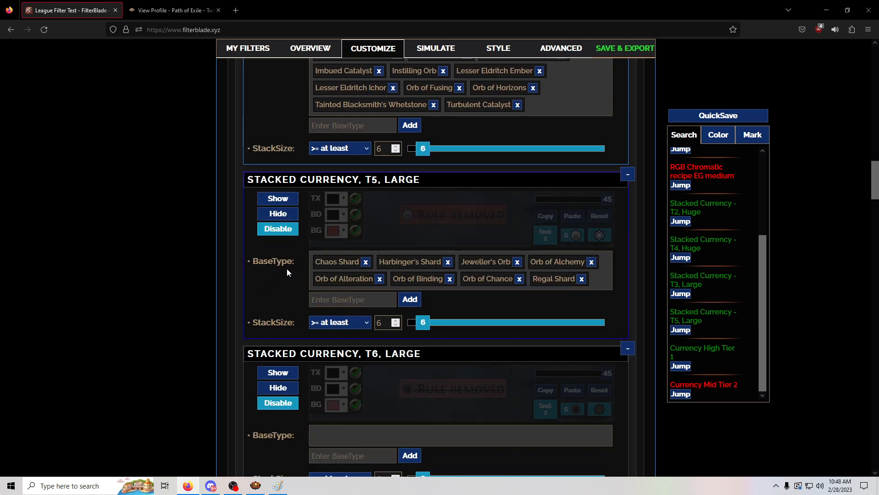
scroll(287, 268, down, 3)
click(282, 268)
click(283, 274)
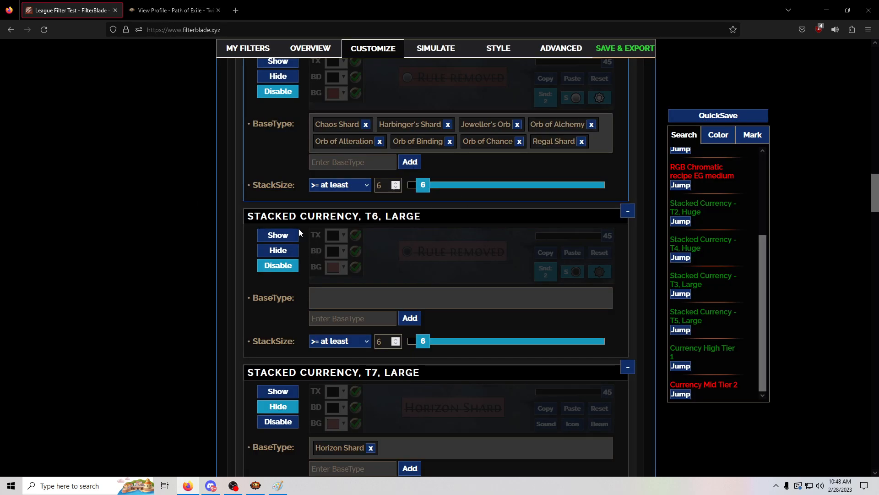
scroll(299, 229, down, 3)
click(281, 282)
scroll(226, 288, down, 3)
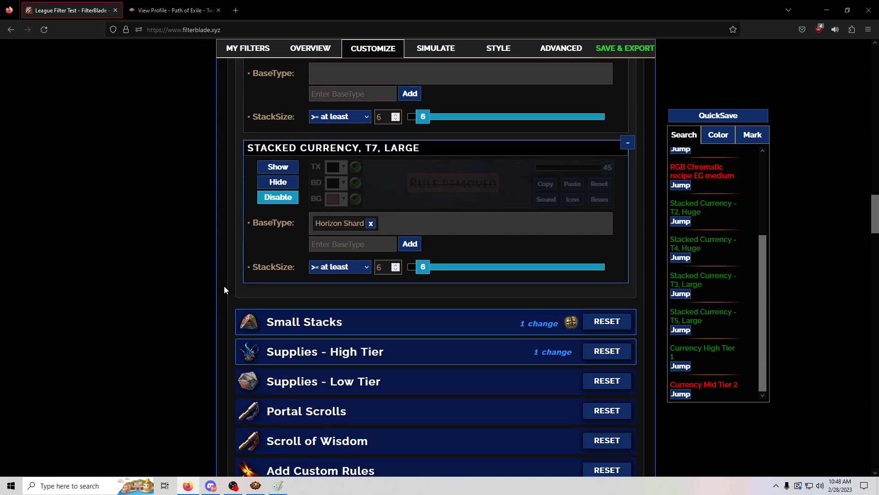
Step: Open Small Stacks and disable the Stacked Currency T1, T2, T3 and T4, Small rules
click(291, 315)
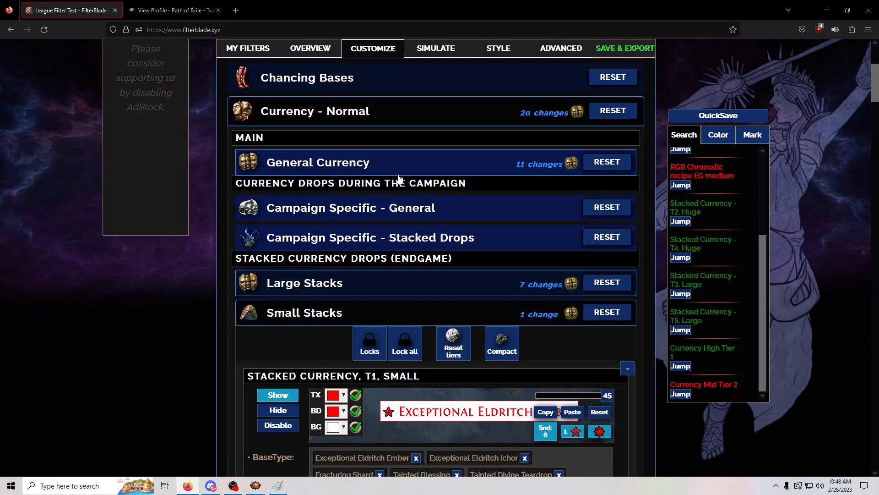
scroll(329, 316, down, 3)
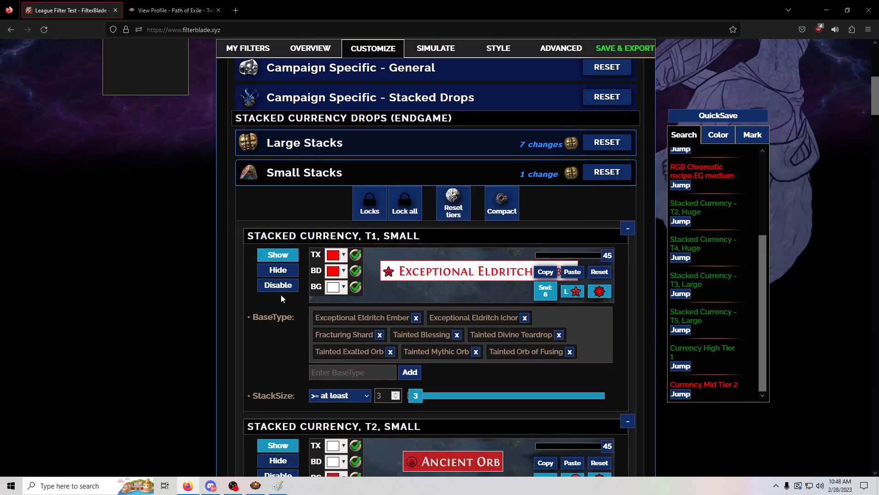
click(282, 290)
scroll(282, 293, down, 4)
click(285, 291)
scroll(286, 296, down, 4)
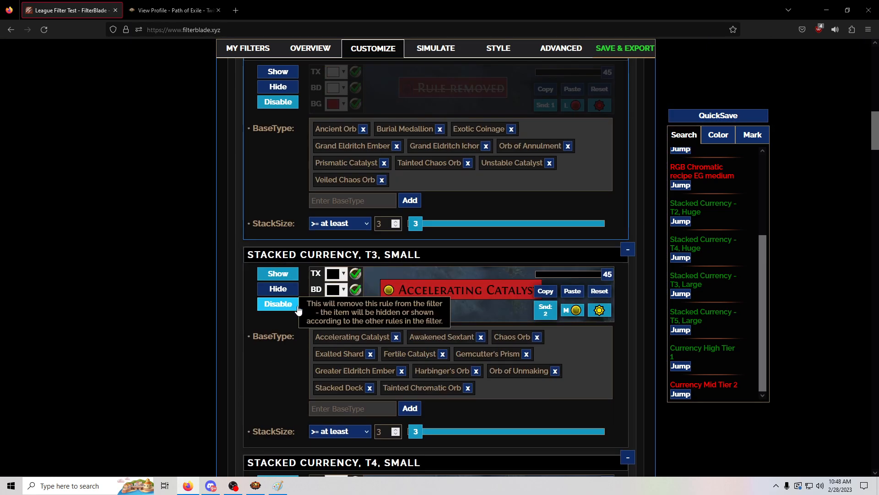
click(286, 298)
scroll(287, 298, down, 5)
click(285, 280)
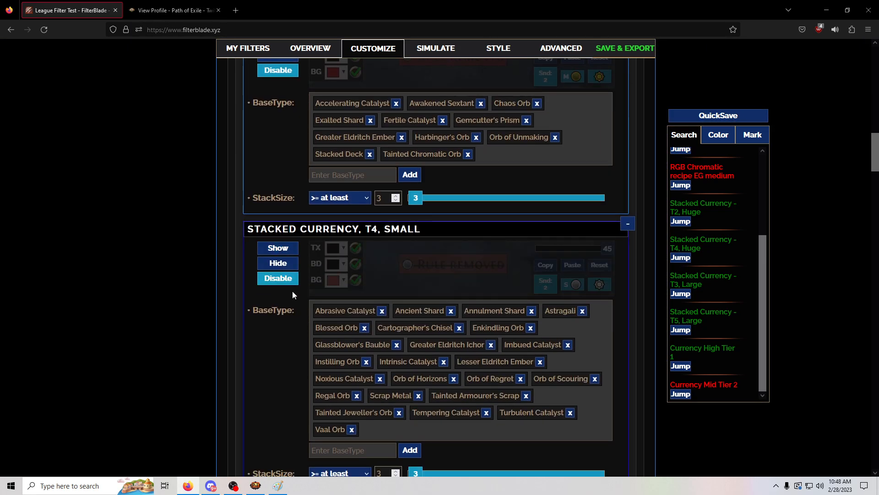
Step: Disable the Stacked Currency T5, T6 and T7, Small rules
scroll(288, 289, down, 8)
click(280, 181)
scroll(281, 225, down, 4)
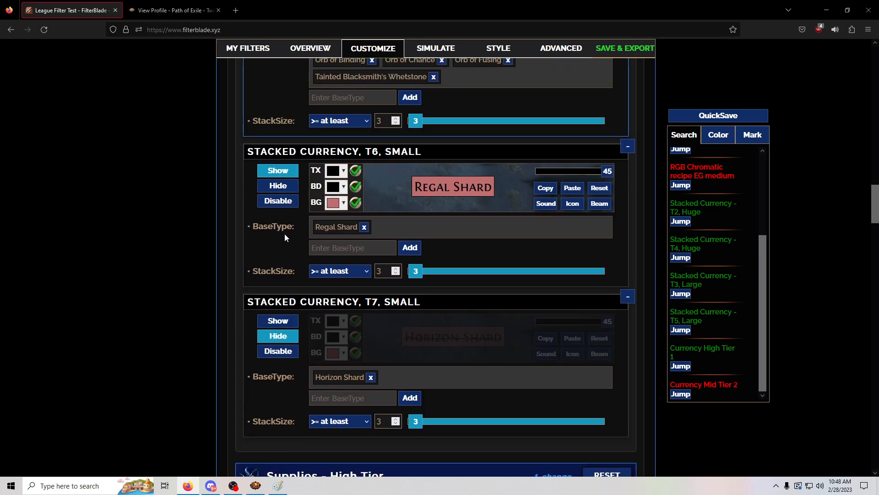
click(279, 201)
click(278, 351)
scroll(351, 291, down, 4)
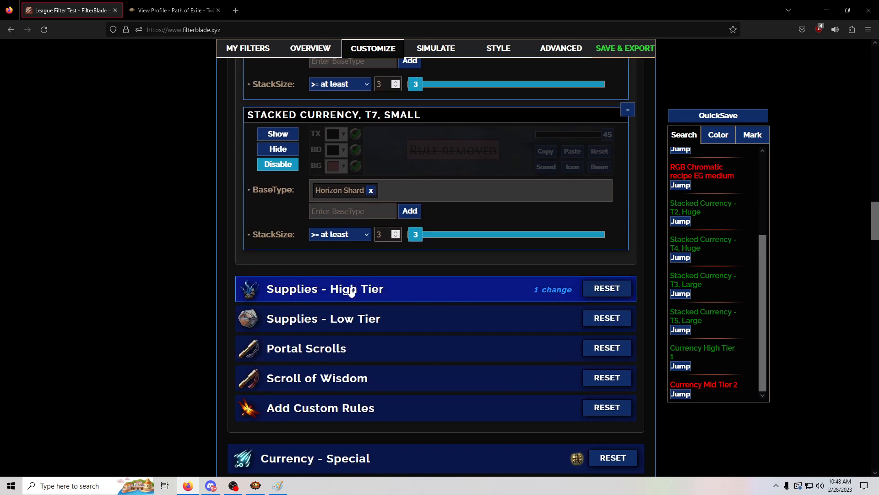
Step: Reopen the General Currency section and look over its God Tier 1 and God Tier 2 base types
scroll(354, 289, up, 20)
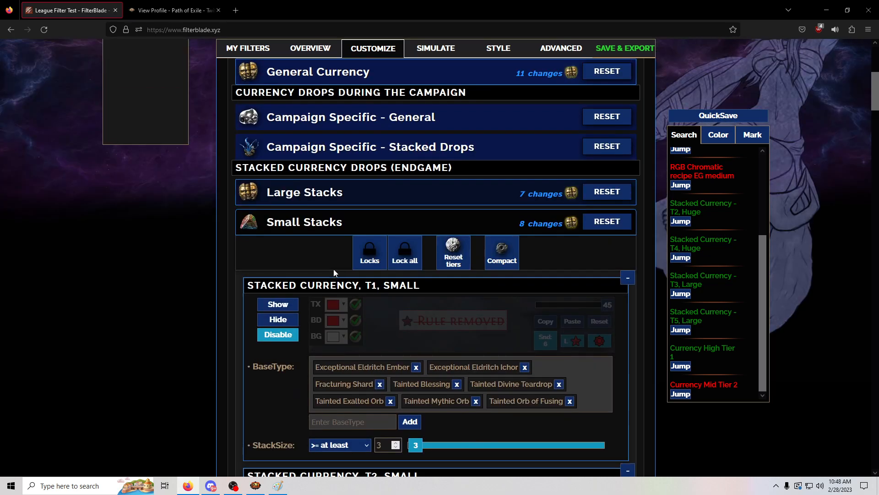
scroll(333, 268, up, 4)
click(304, 262)
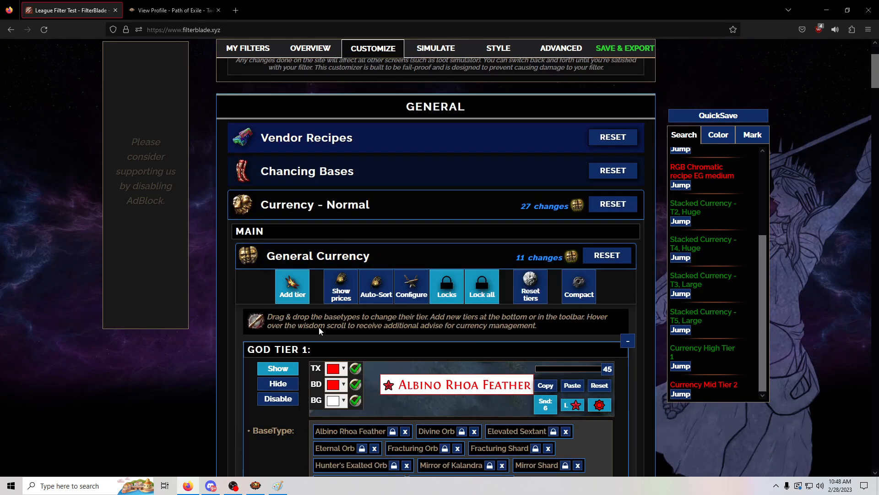
scroll(373, 281, down, 7)
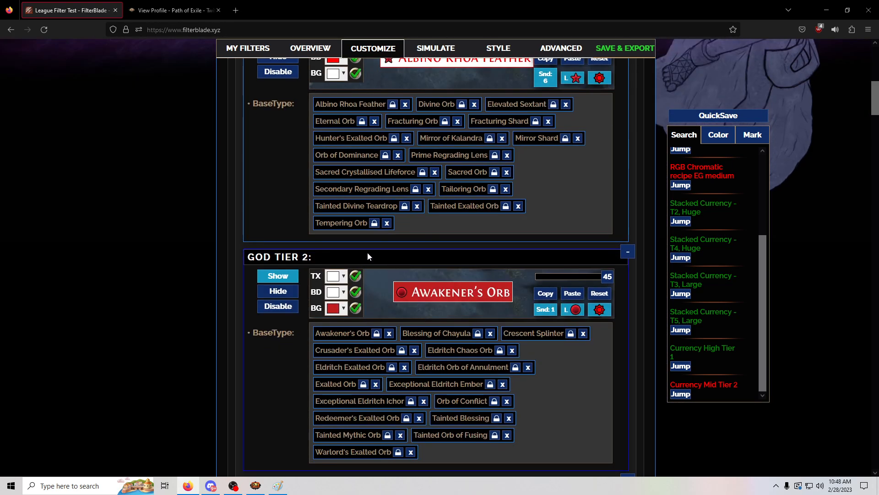
Step: Switch to the Paint topic outline, point out Divination Cards as the next topic, and return to FilterBlade
key(alt+Tab)
key(alt+Tab)
key(alt+Tab)
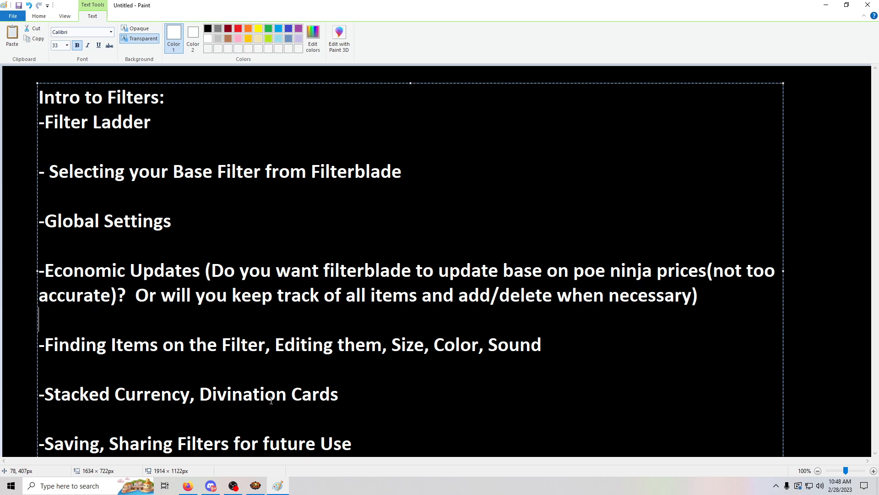
mouse_move(194, 403)
mouse_down()
mouse_move(83, 405)
mouse_move(331, 409)
mouse_up()
click(349, 407)
key(alt+Tab)
Step: Open the Divination Cards section and review its card tiers from Tier 1 down to Tier 3
scroll(623, 235, up, 15)
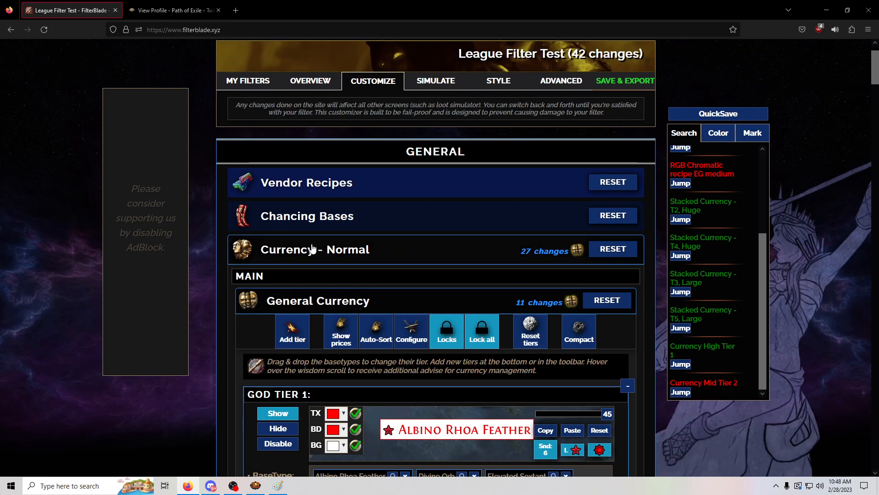
scroll(284, 301, down, 9)
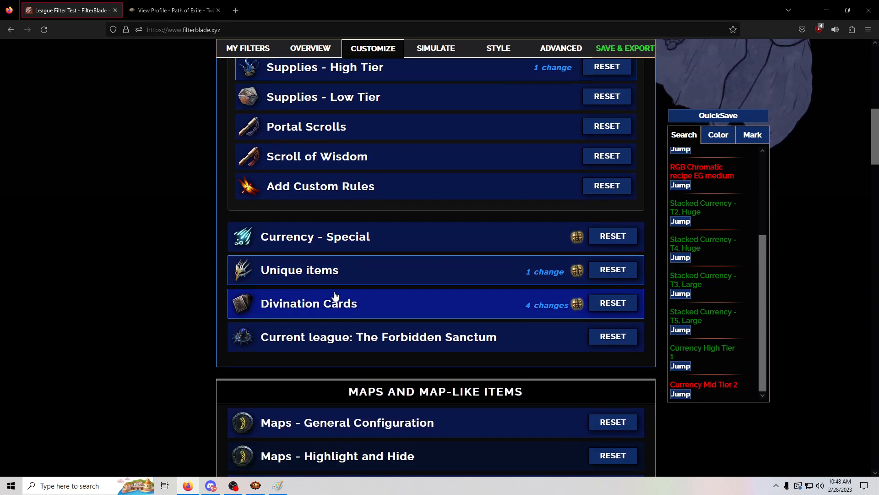
click(331, 299)
scroll(330, 284, down, 10)
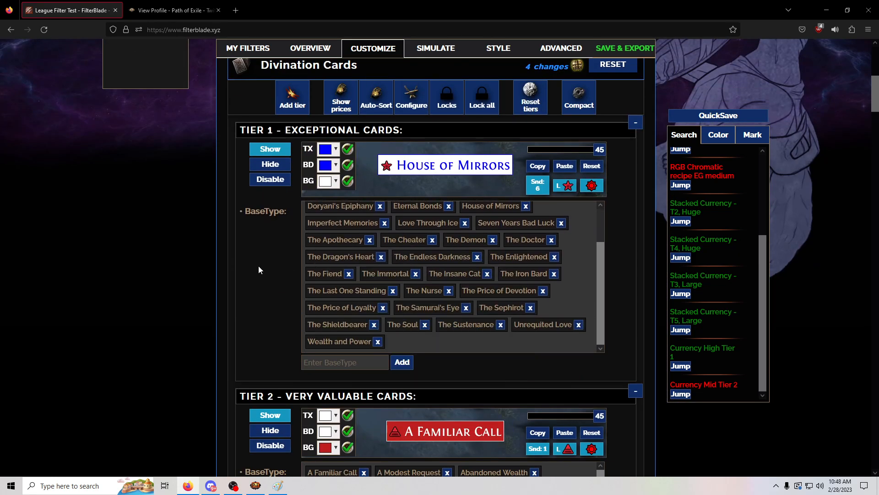
scroll(230, 252, down, 5)
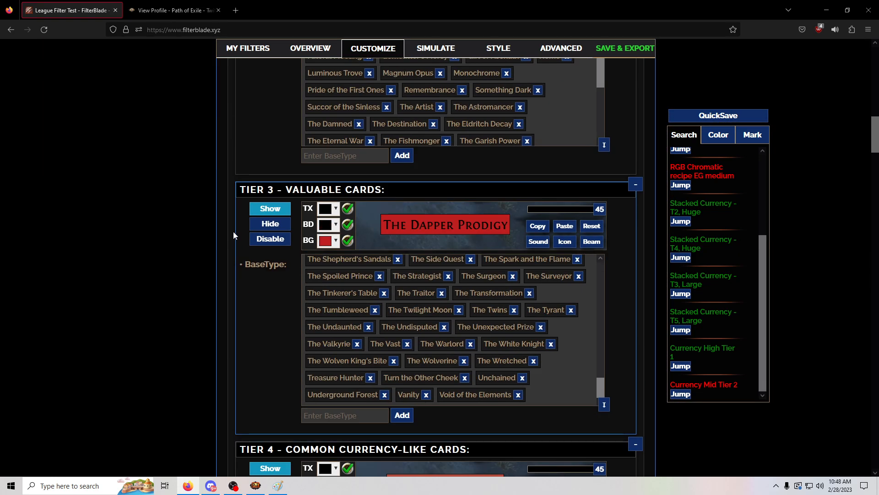
Step: Review the remaining divination card tiers, from the end of Tier 3 through both Tier 4 groups to the Tier 5 cheap cards
scroll(259, 252, down, 4)
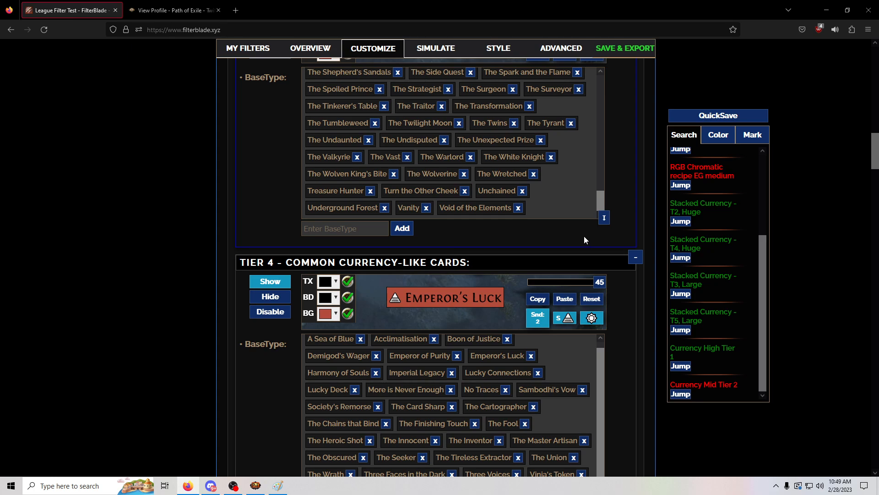
scroll(270, 272, down, 2)
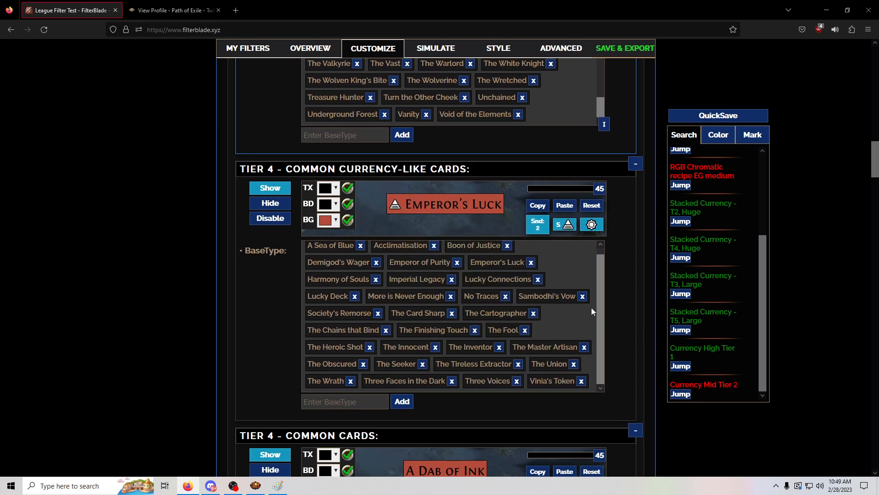
scroll(592, 307, down, 6)
scroll(559, 289, down, 5)
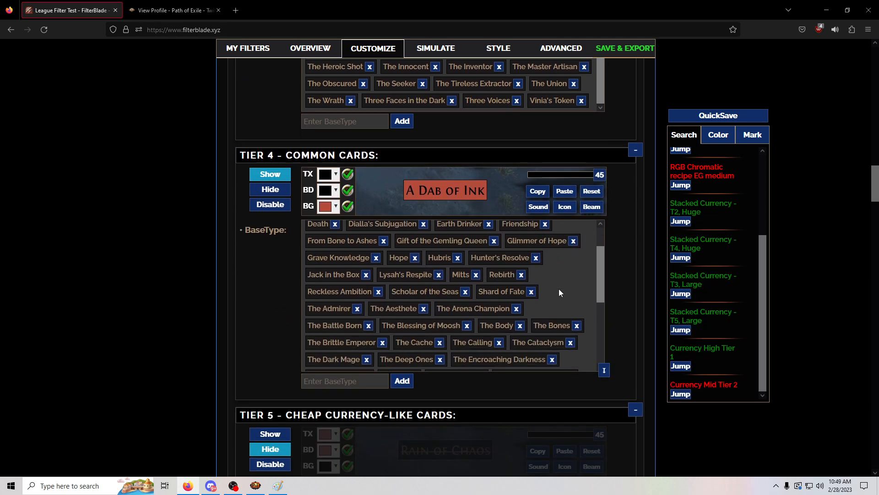
scroll(599, 297, down, 1)
scroll(612, 304, down, 6)
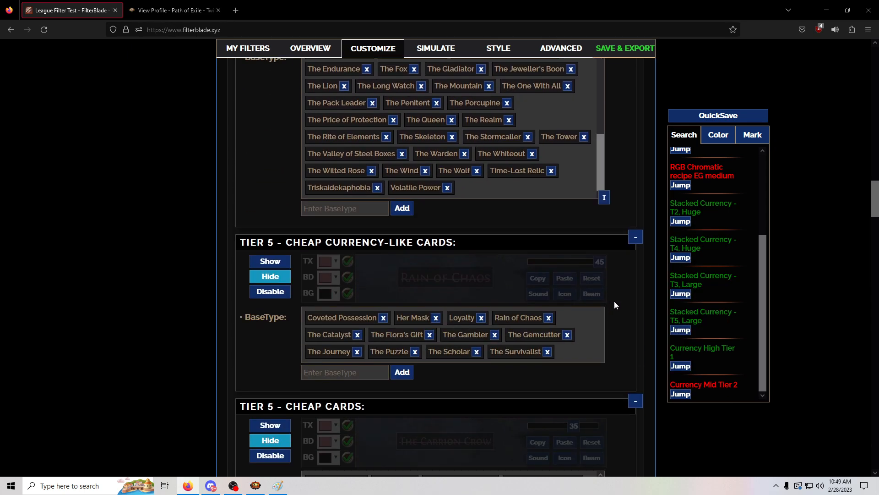
scroll(615, 300, down, 3)
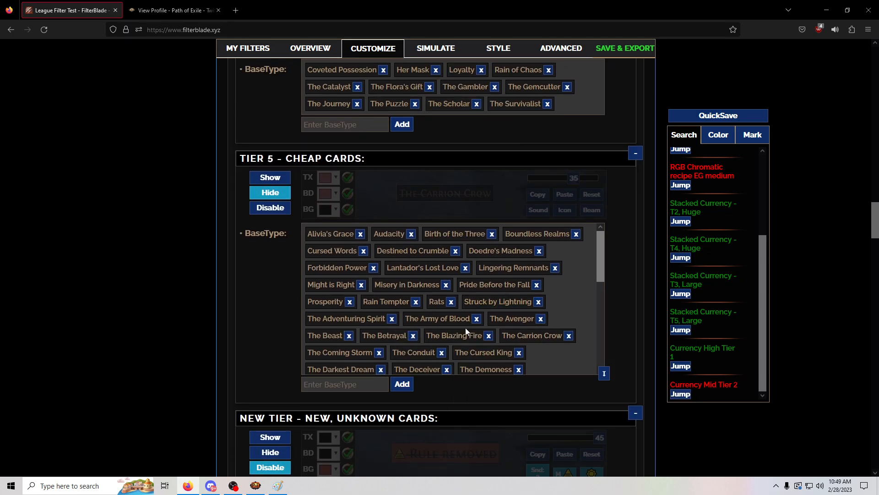
Step: Compare the Tier 4 common card lists with the hidden Tier 5 cheap cards, reading through each tier's base types
scroll(414, 222, up, 7)
scroll(414, 222, up, 8)
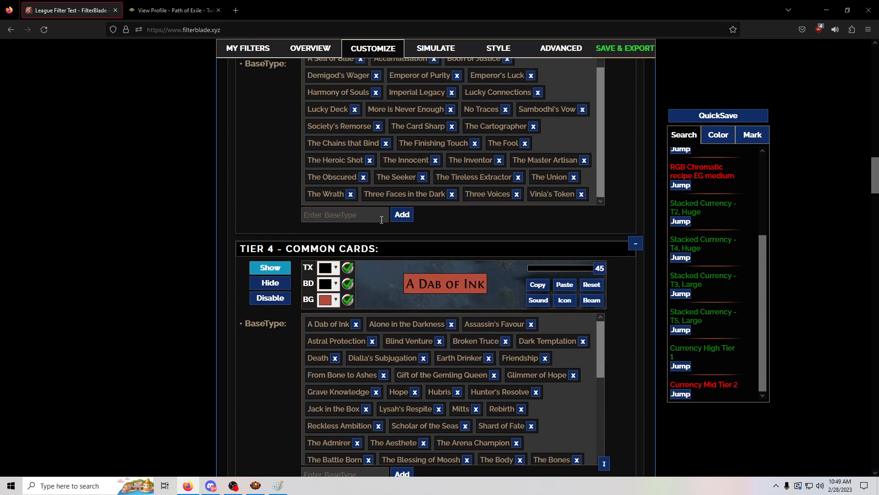
scroll(404, 232, down, 4)
scroll(501, 222, up, 8)
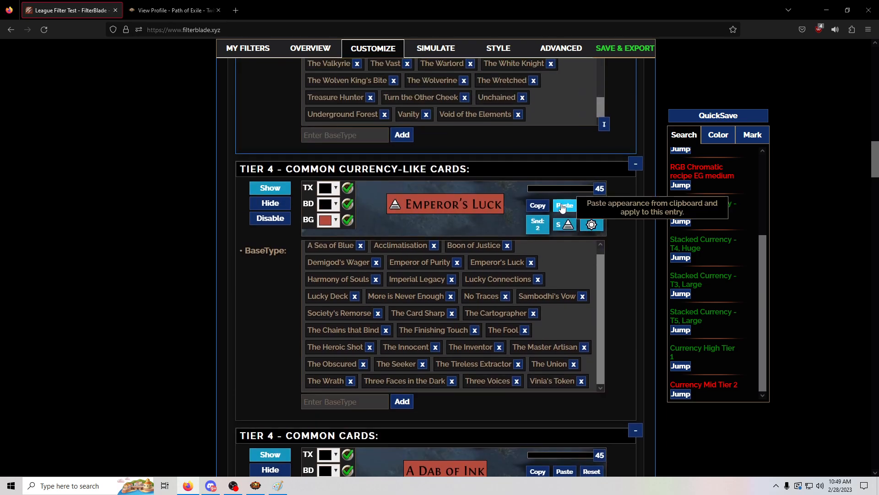
scroll(482, 170, down, 10)
scroll(496, 268, down, 4)
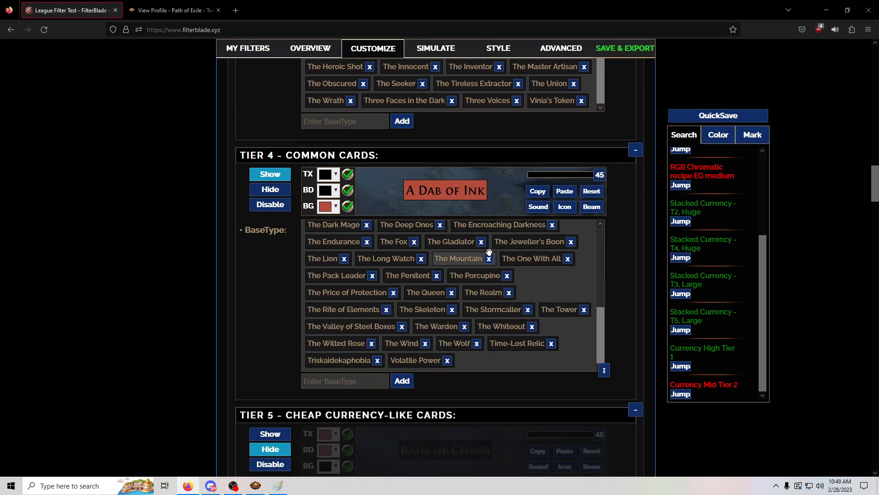
scroll(493, 255, down, 7)
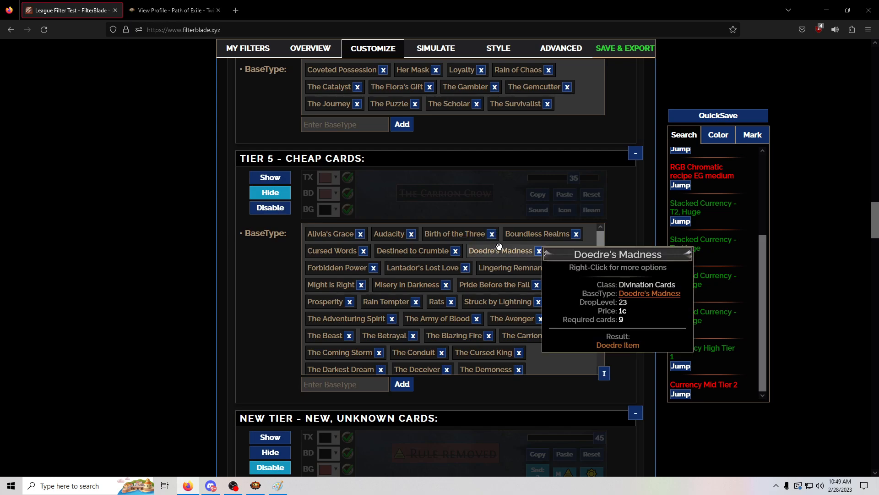
scroll(504, 248, down, 8)
scroll(505, 246, down, 3)
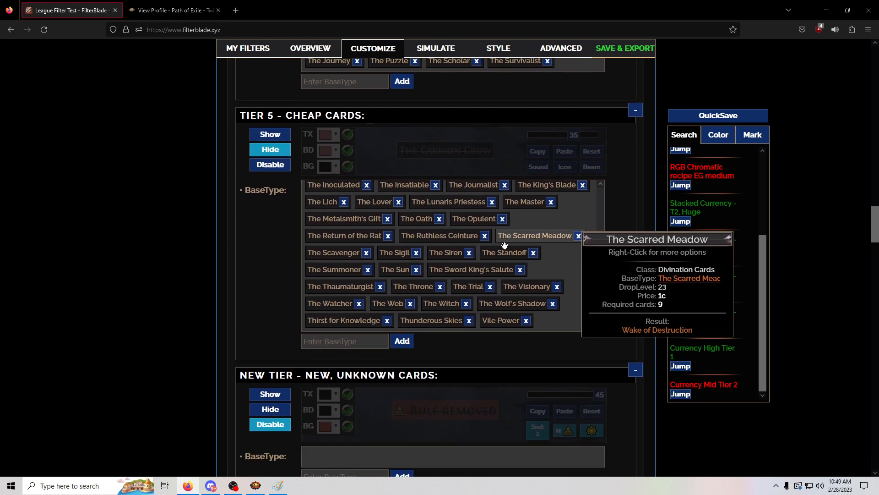
scroll(505, 248, up, 4)
scroll(508, 250, up, 2)
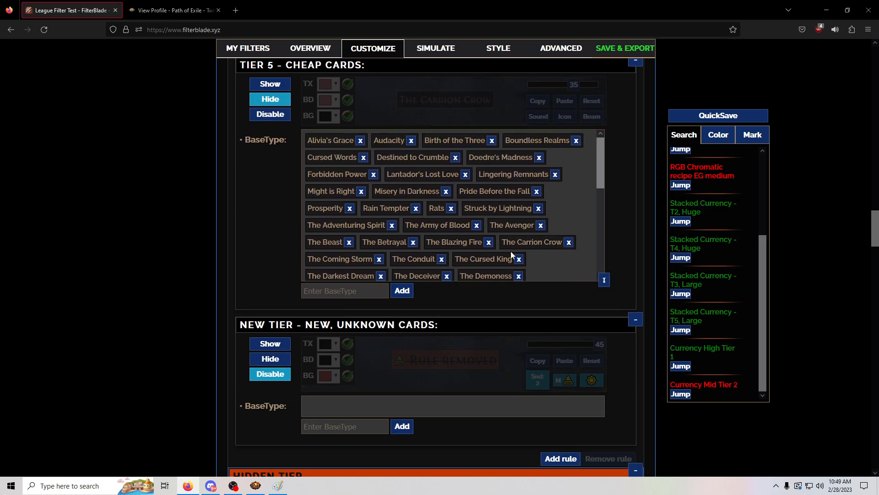
scroll(513, 252, up, 10)
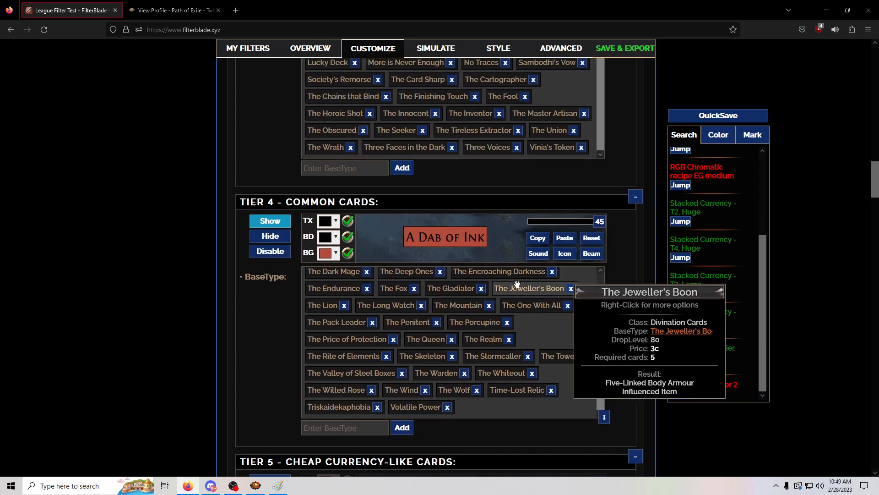
scroll(526, 293, up, 4)
scroll(288, 213, up, 3)
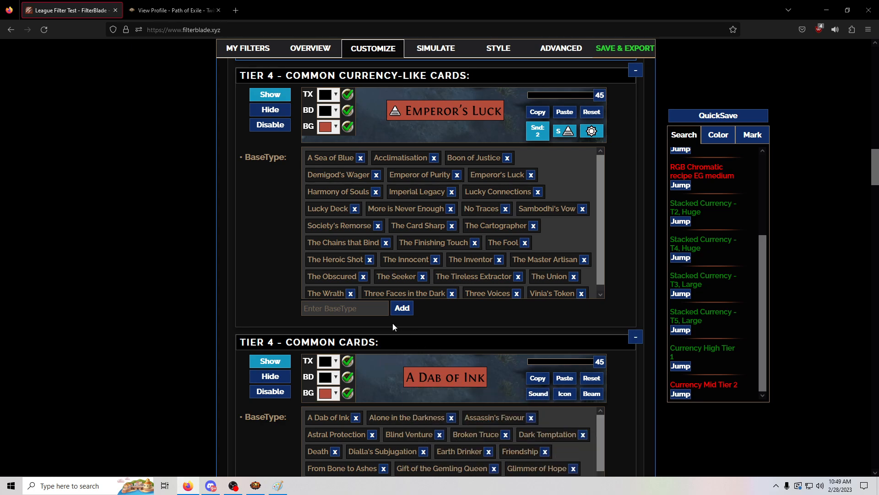
Step: Examine individual cards in Tier 4 - Common Currency-Like Cards, such as No Traces and The Seeker, for their price and reward
scroll(392, 322, up, 2)
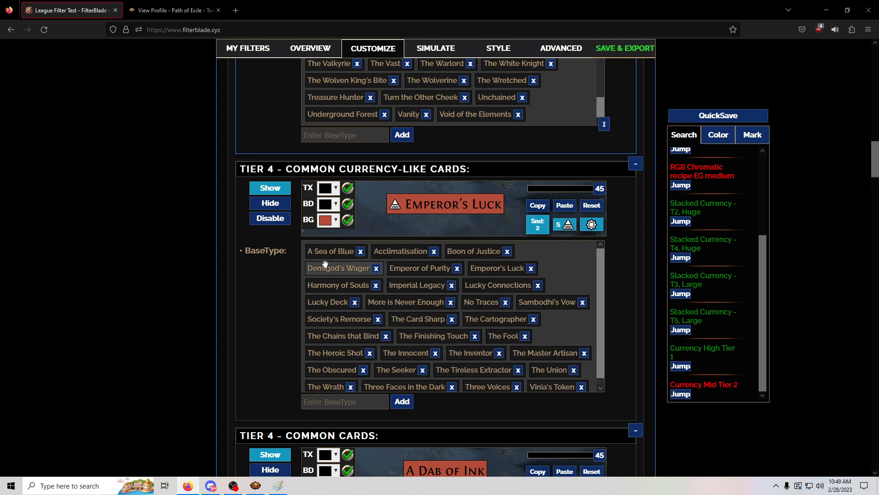
mouse_move(324, 269)
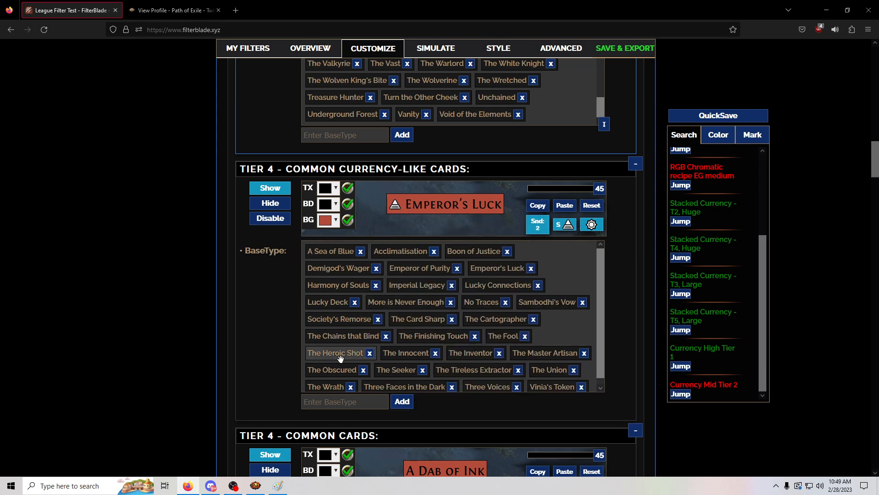
mouse_move(335, 352)
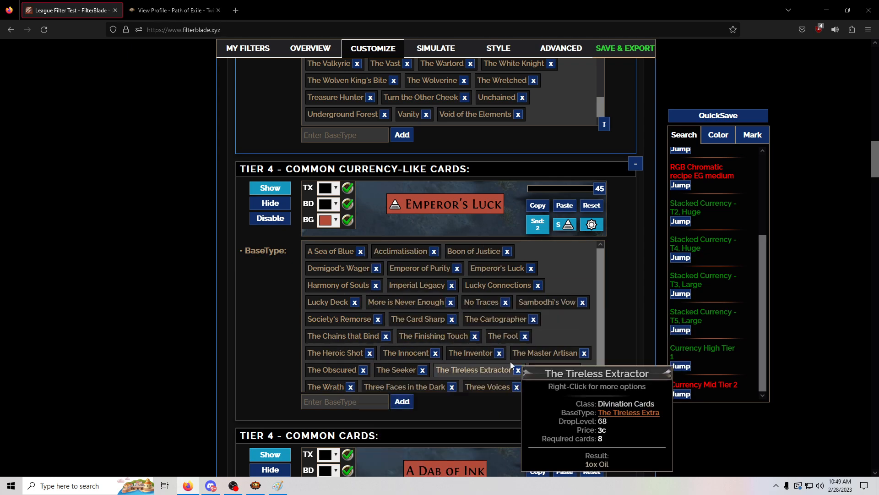
mouse_move(401, 321)
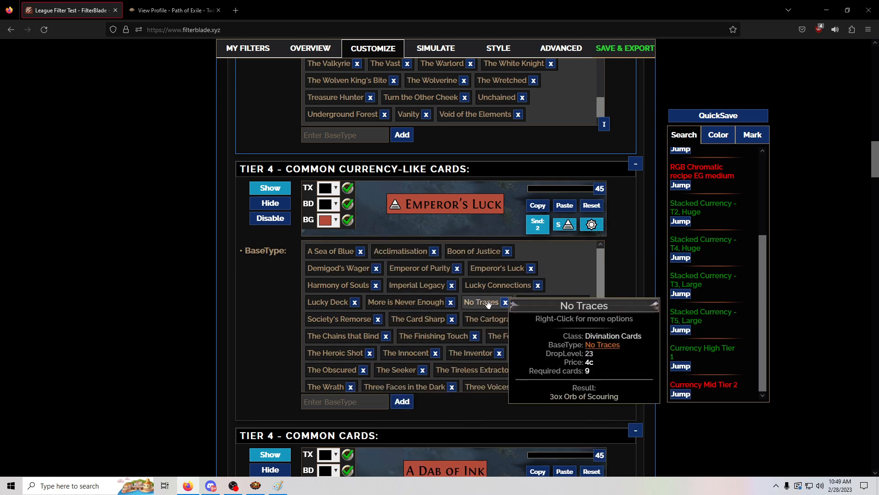
scroll(490, 263, down, 1)
mouse_move(488, 248)
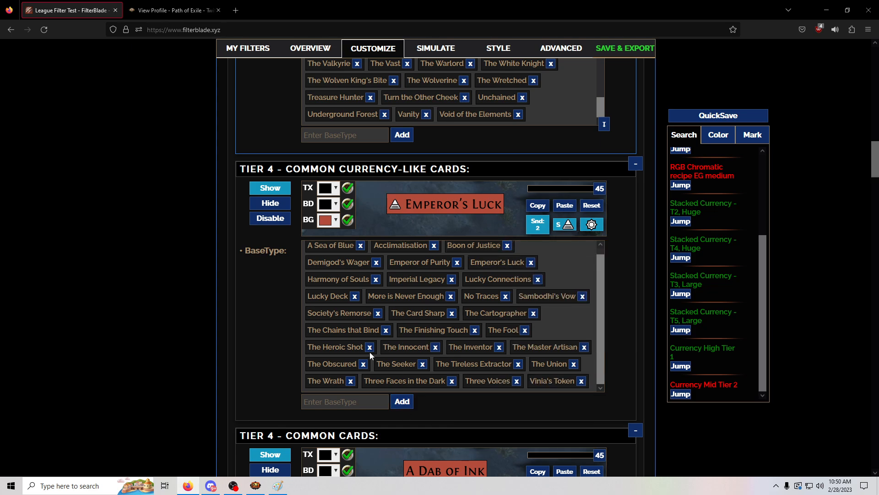
scroll(435, 294, down, 3)
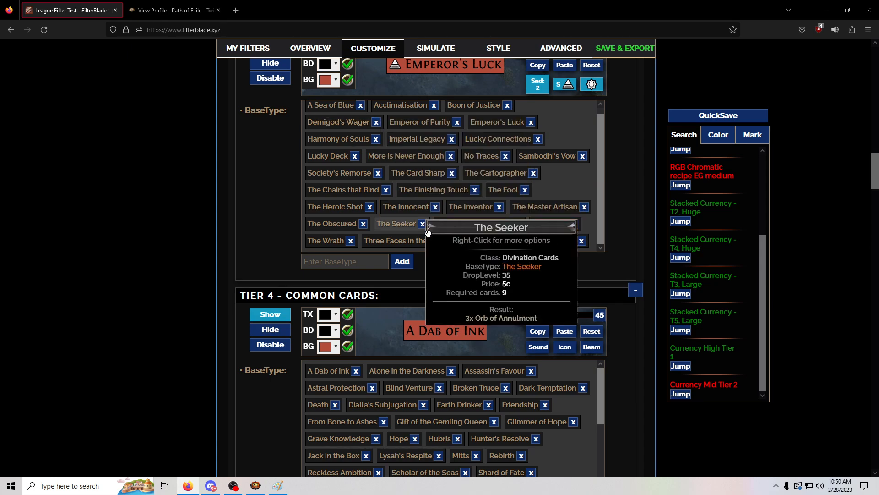
Step: Check the topic outline in Paint, return to FilterBlade, and save and sync League Filter Test to the PoE account
key(alt+Tab)
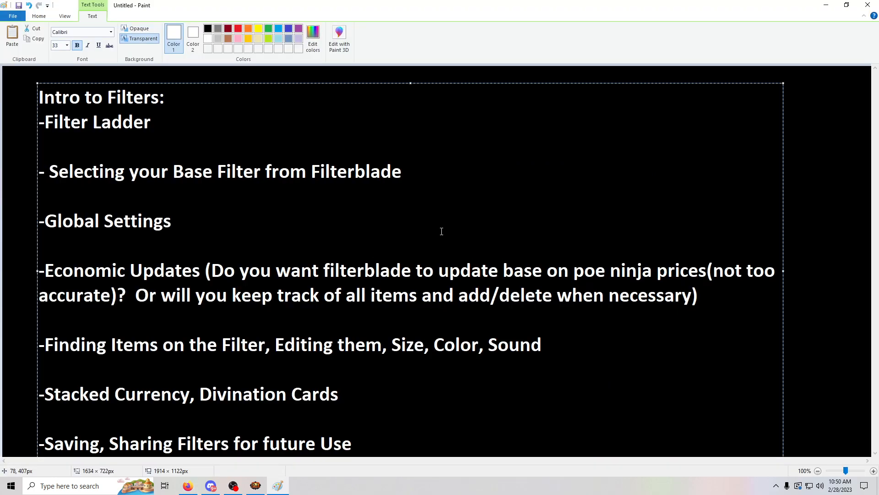
key(alt+Tab)
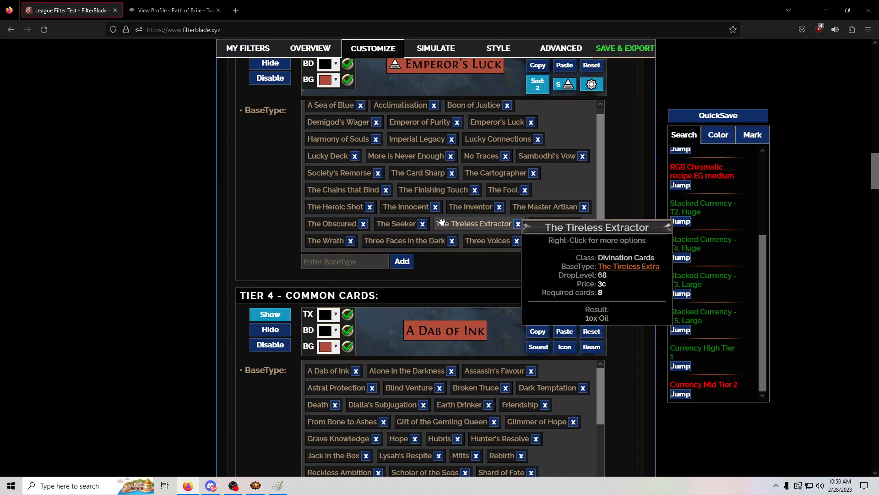
click(618, 54)
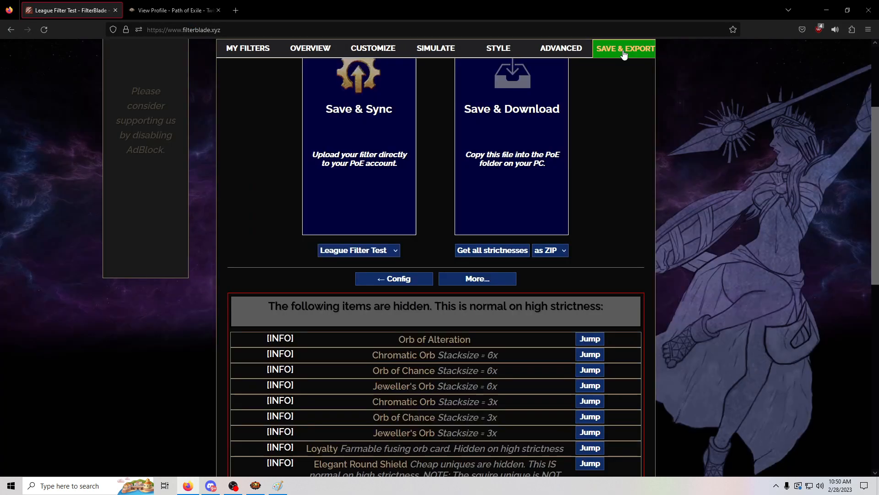
scroll(412, 188, up, 2)
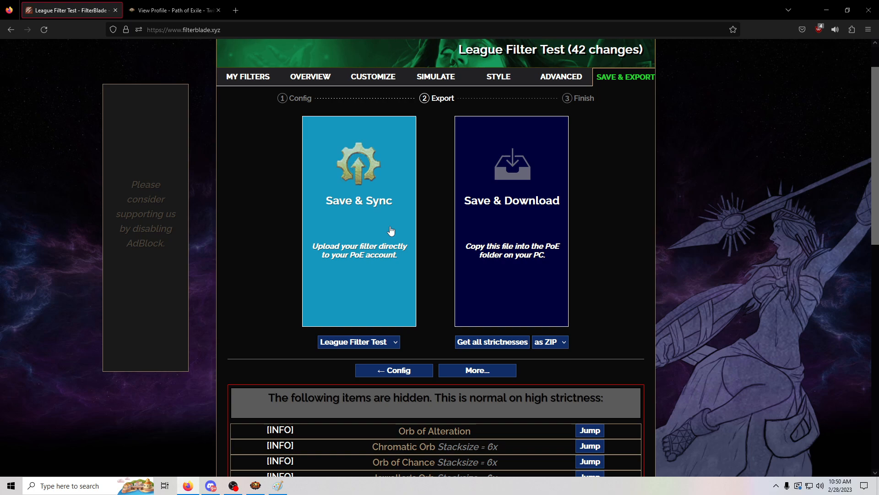
click(372, 202)
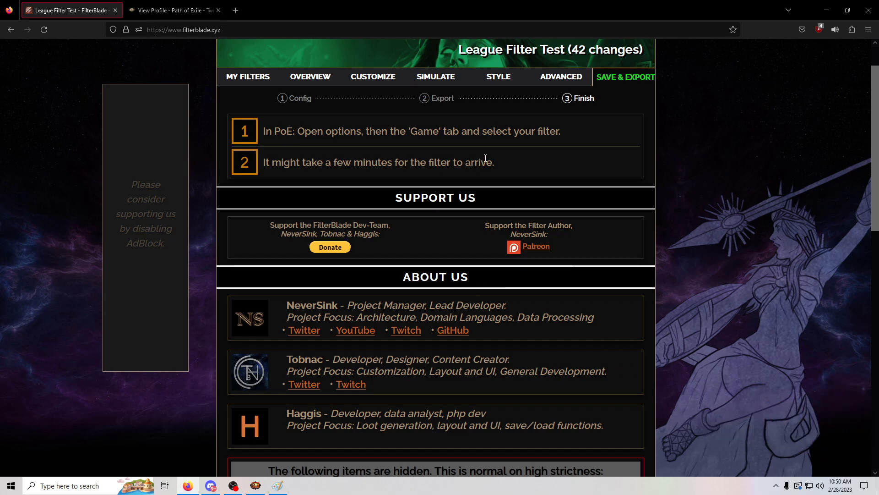
Step: Review the hidden items list below the export instructions and jump to the rule that hides the Elegant Round Shield
scroll(482, 161, down, 3)
scroll(482, 169, down, 3)
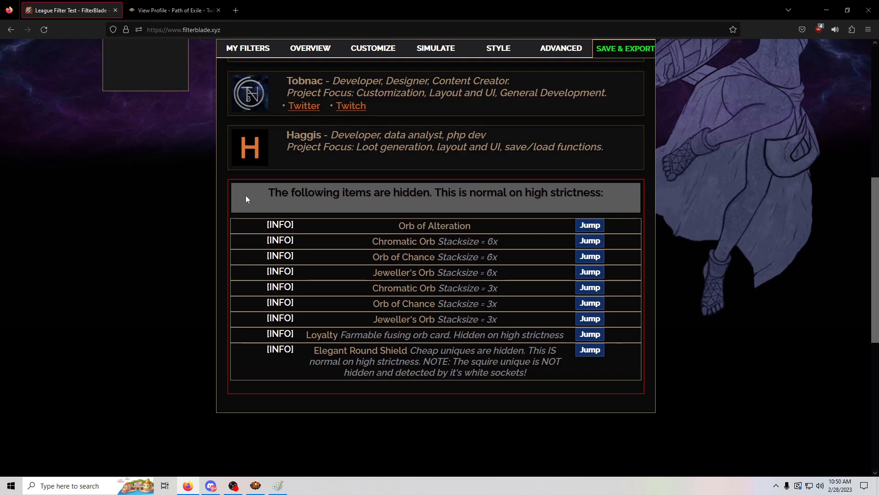
drag(230, 184, 647, 381)
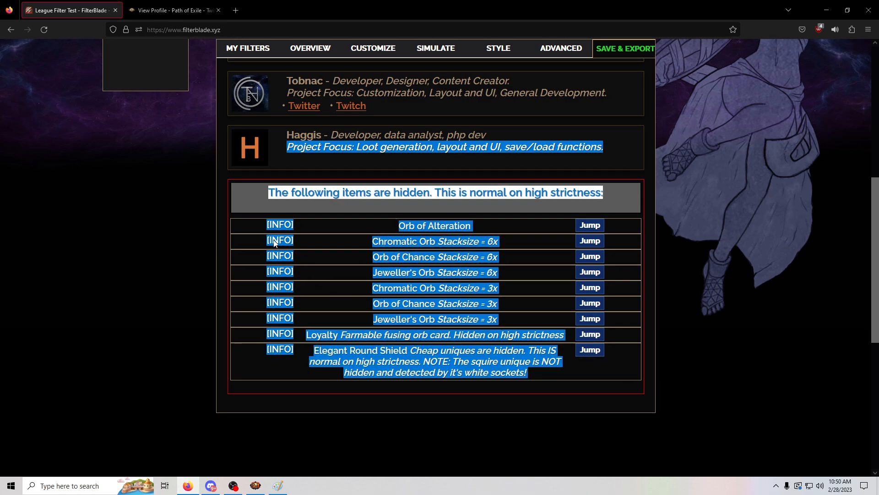
click(547, 364)
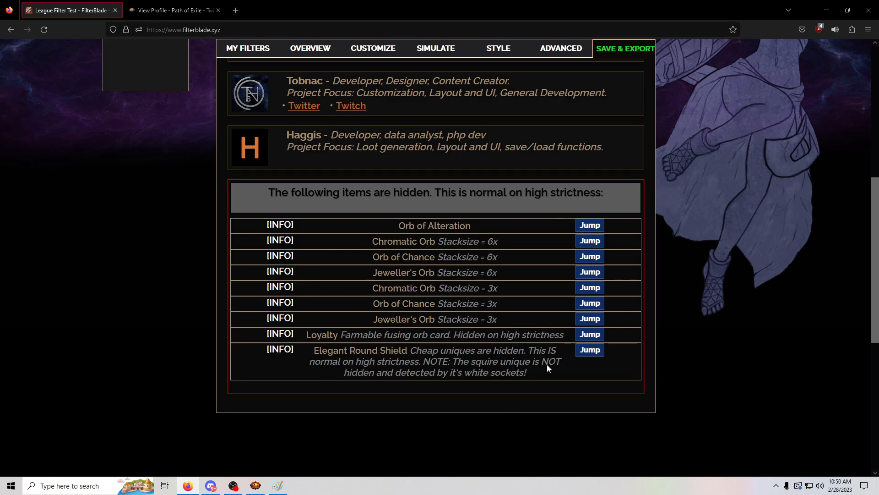
click(591, 350)
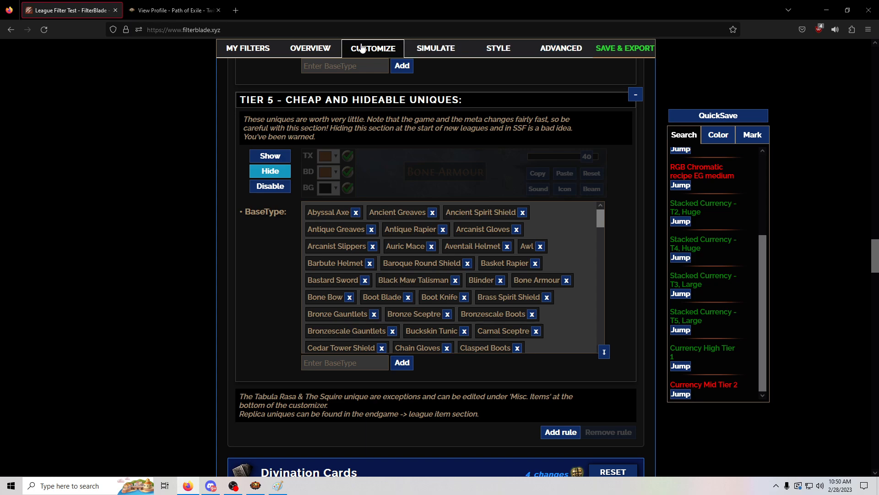
Step: From the export page's hidden items list, jump to Orb of Alteration and move it from Mid Tier 2 to Mid Tier 1
click(625, 48)
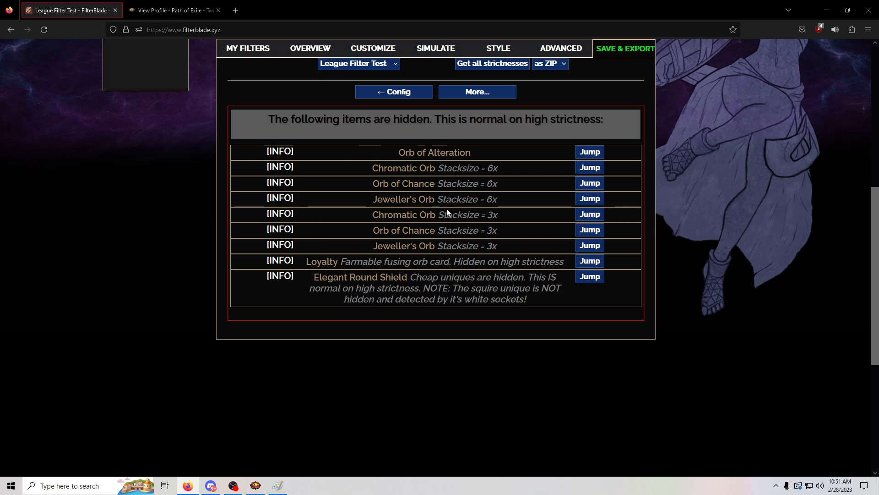
click(589, 153)
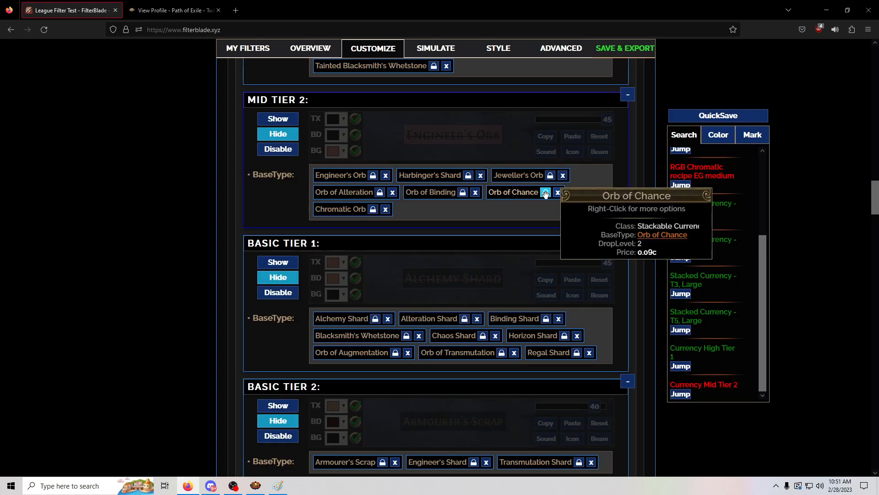
scroll(526, 239, up, 2)
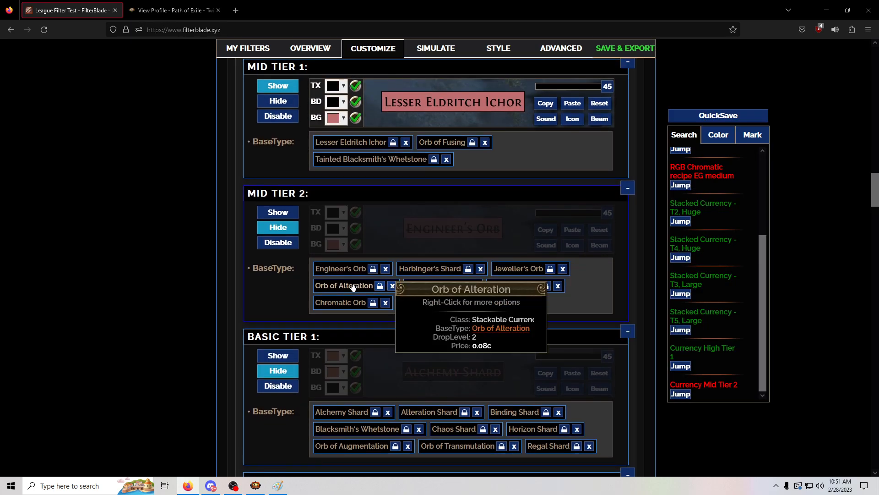
drag(355, 285, 513, 161)
scroll(534, 248, up, 2)
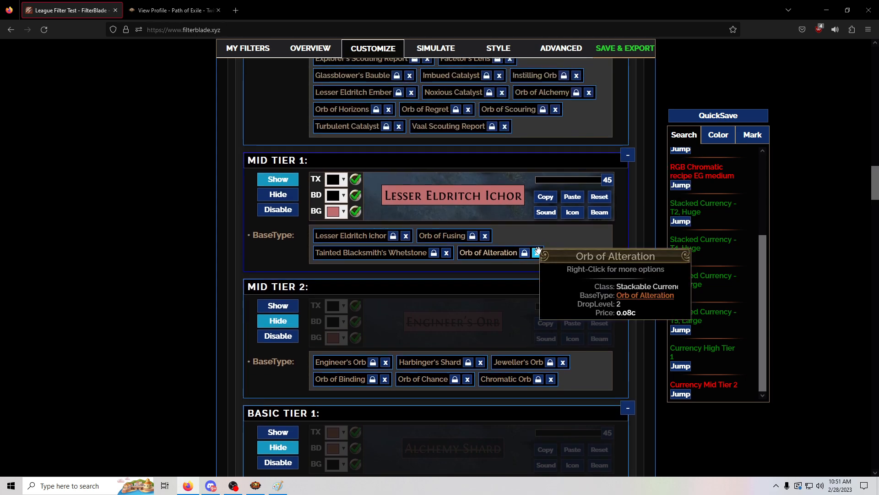
scroll(538, 251, down, 1)
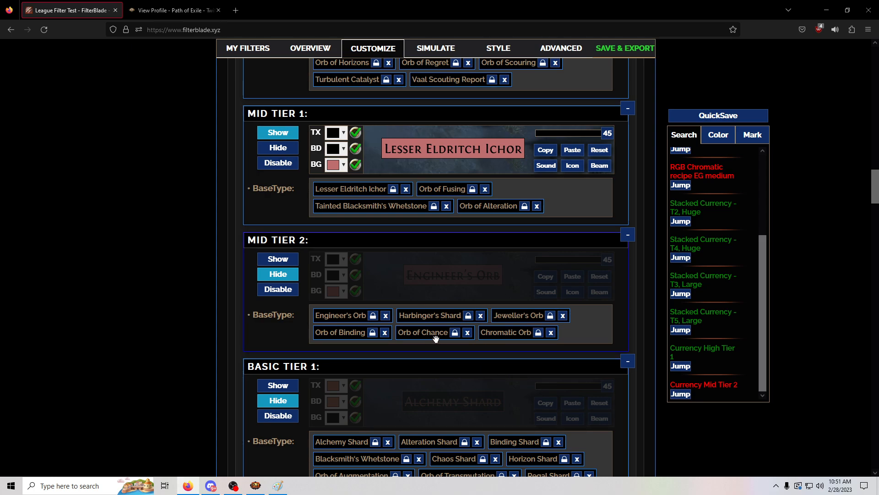
Step: Look over the Mid Tier 1 and Mid Tier 2 currency, and recheck the hidden items list on the export page
mouse_move(432, 333)
mouse_move(435, 315)
scroll(435, 315, up, 2)
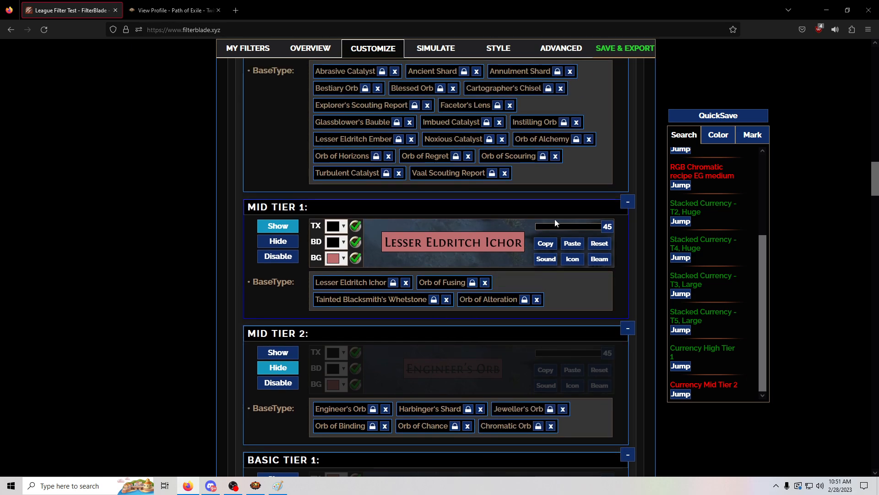
scroll(554, 219, up, 2)
click(625, 48)
scroll(477, 198, up, 2)
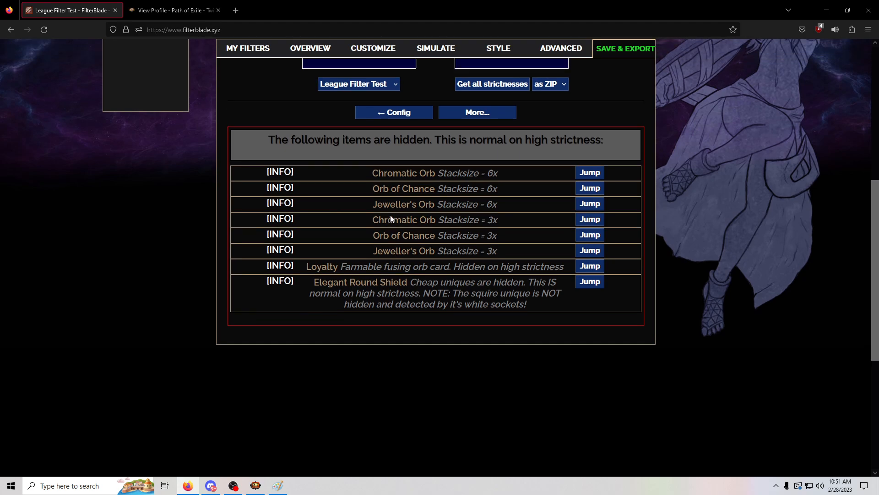
Step: Switch to the Path of Exile profile page and open the account's item filters from the profile overview
click(191, 8)
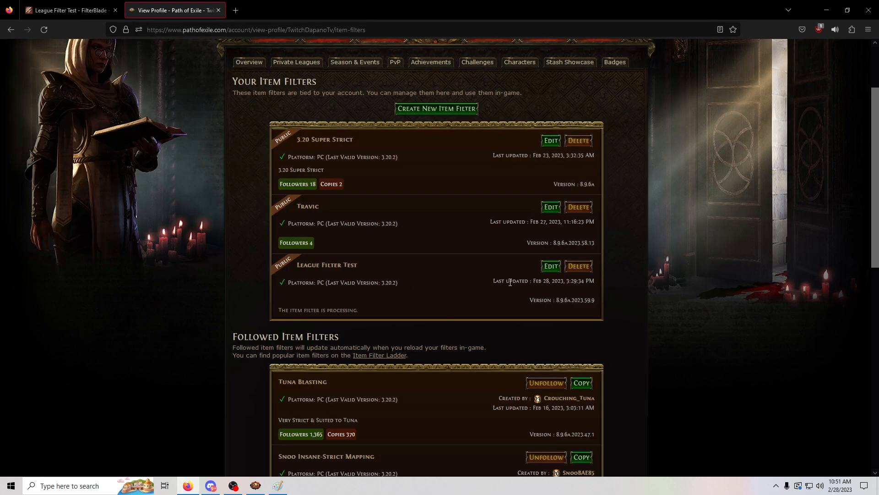
click(277, 30)
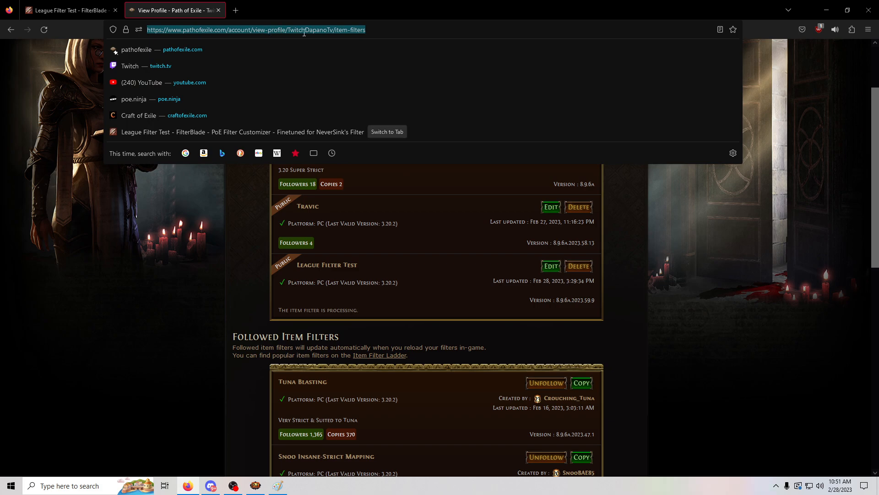
click(187, 263)
scroll(186, 262, up, 3)
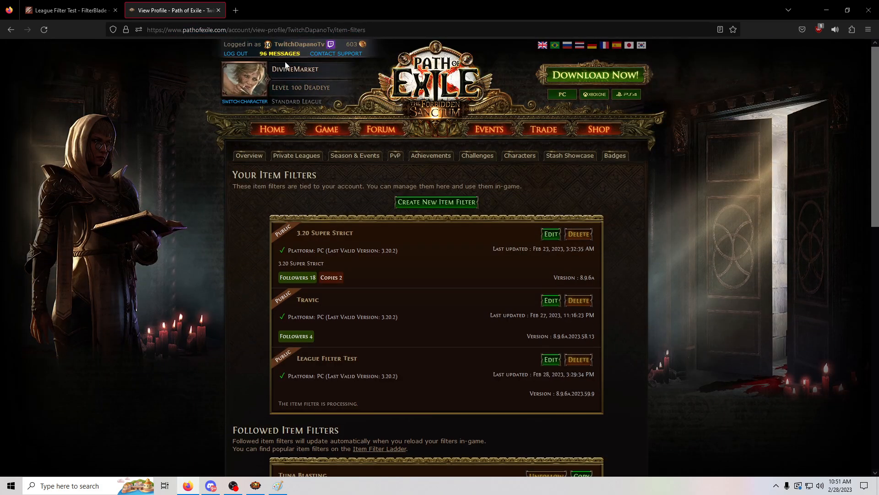
click(293, 45)
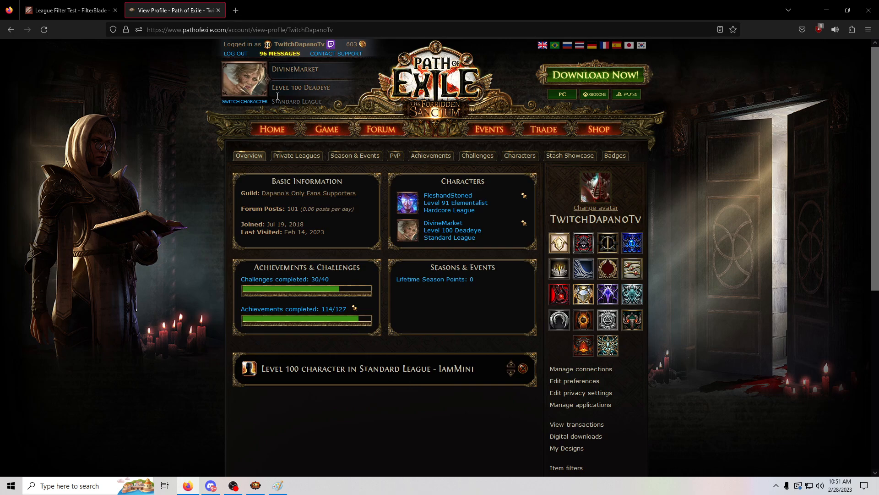
scroll(608, 376, down, 3)
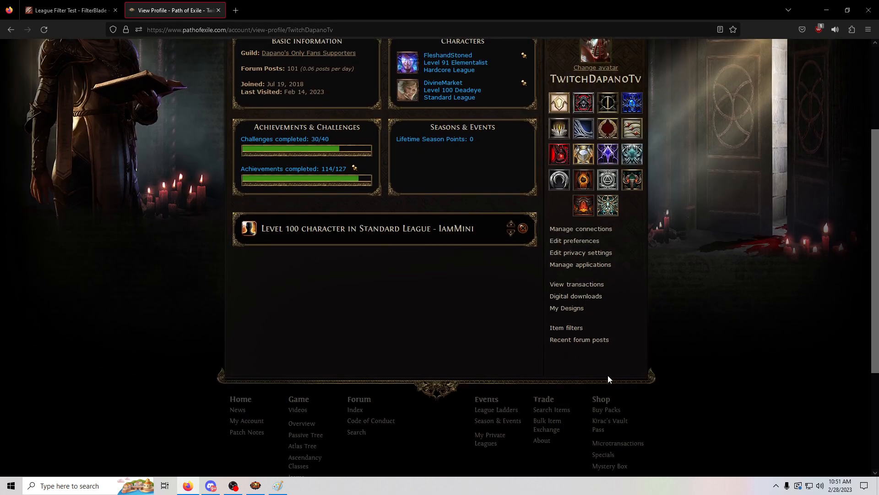
click(568, 328)
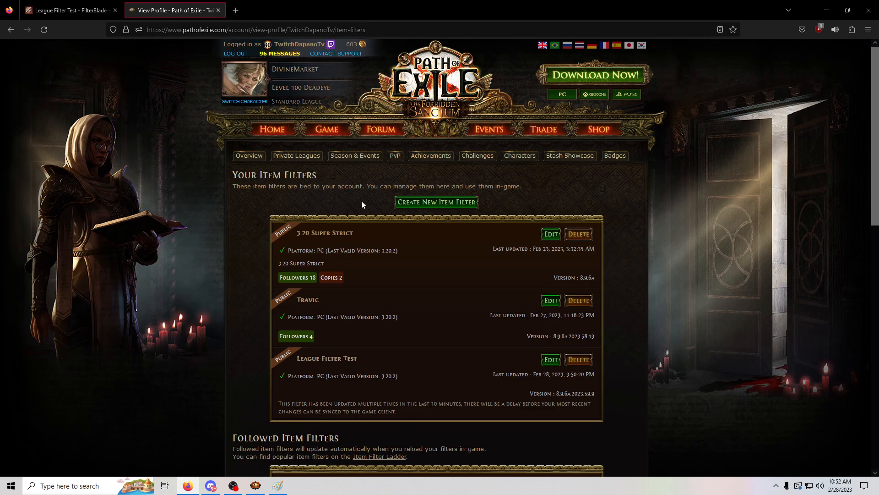
Step: Unfollow NeverSink-1regular-softcore and follow NeverSink-5uberstr-softcore from NeverSink's filter list
scroll(361, 204, down, 7)
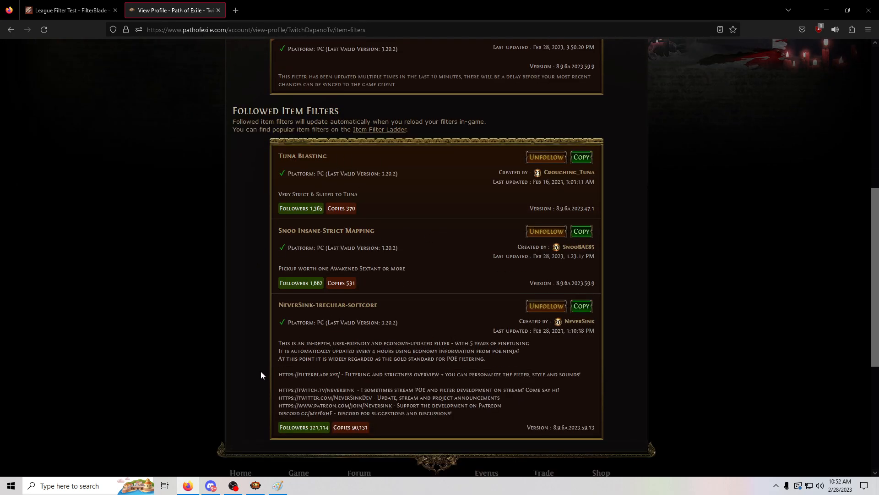
click(542, 309)
scroll(372, 348, down, 4)
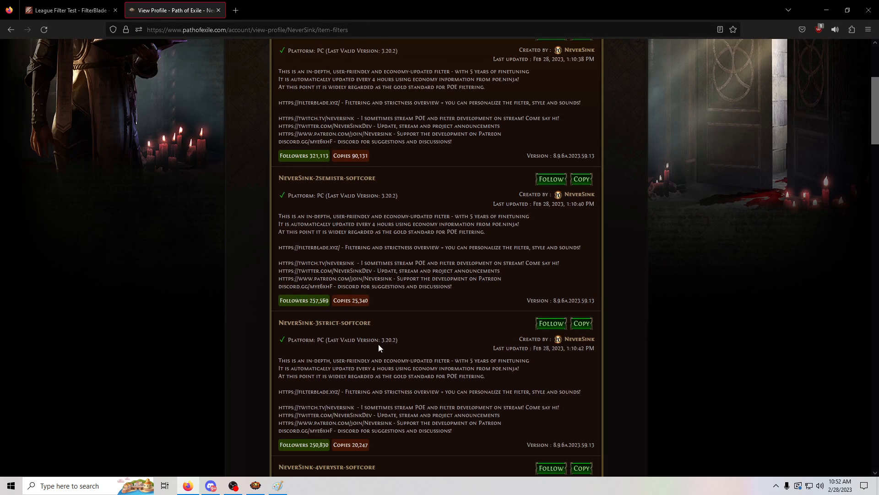
scroll(379, 344, down, 5)
scroll(354, 347, down, 1)
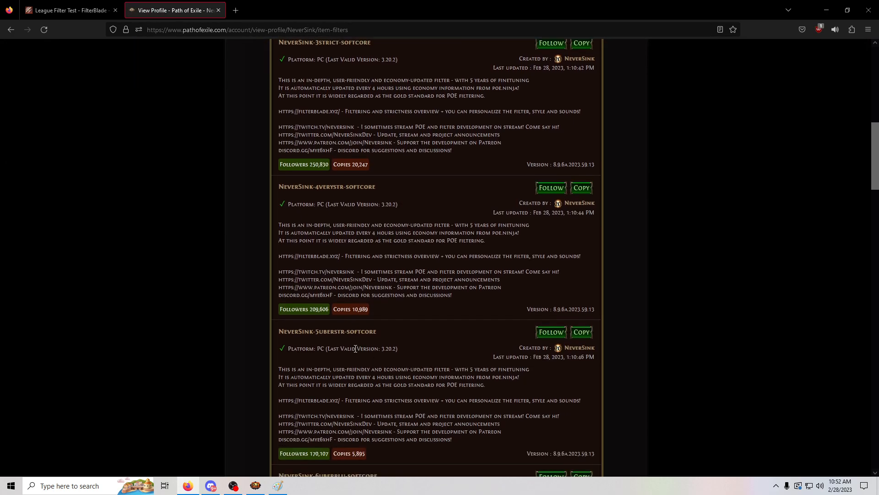
click(551, 333)
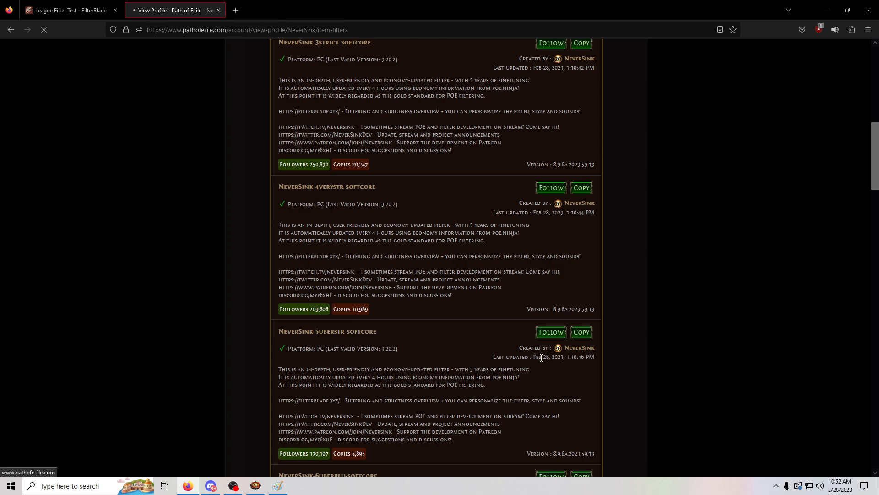
Step: Switch to the Path of Exile game and reload the League Filter Test item filter in the game options
key(alt+Tab)
key(alt+Tab)
key(alt+Tab)
key(alt+Tab)
key(alt+Tab)
key(alt+Tab)
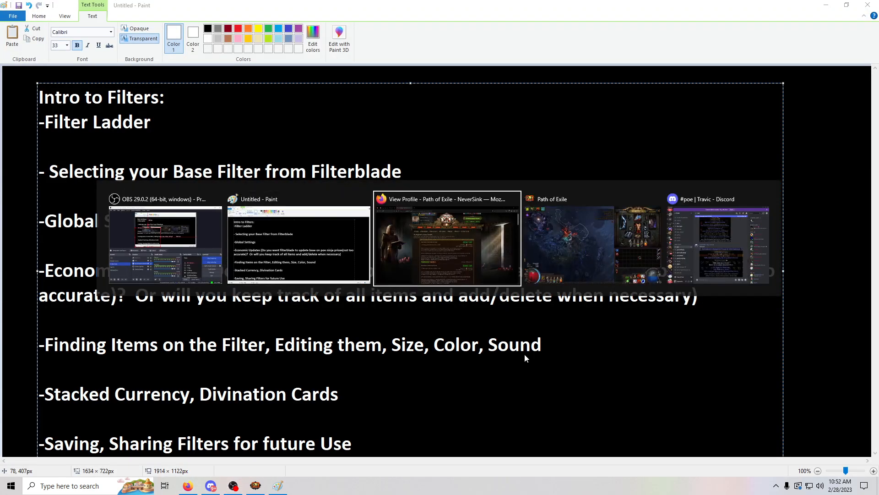
click(242, 111)
right_click(217, 56)
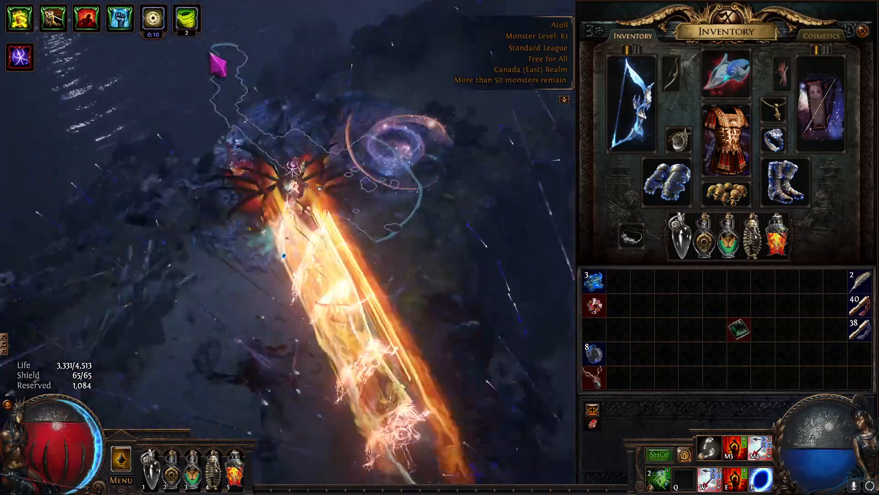
key(Escape)
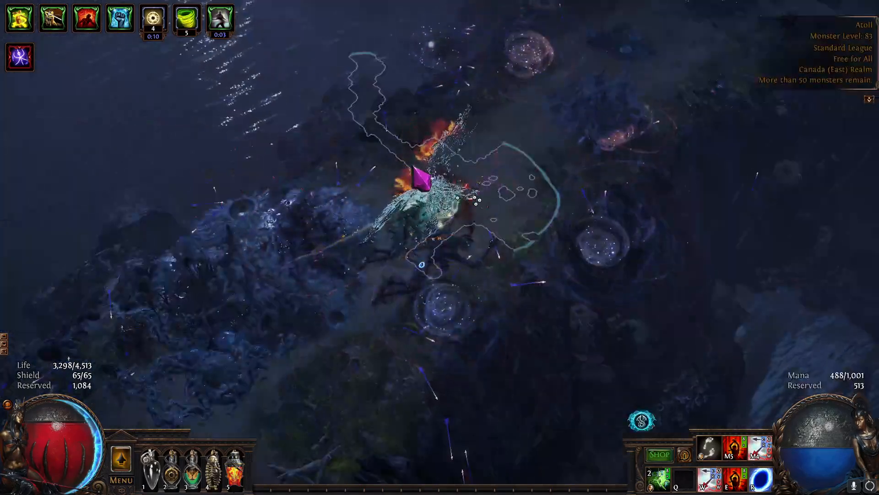
key(Escape)
click(441, 162)
click(241, 115)
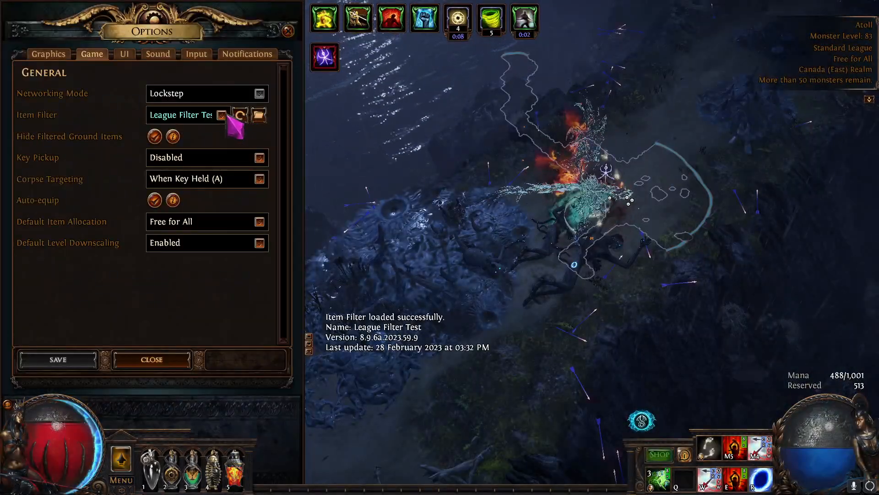
Step: Set the item filter to Tuna Blasting and back to League Filter Test to compare how nearby ground drops display
click(222, 114)
click(214, 175)
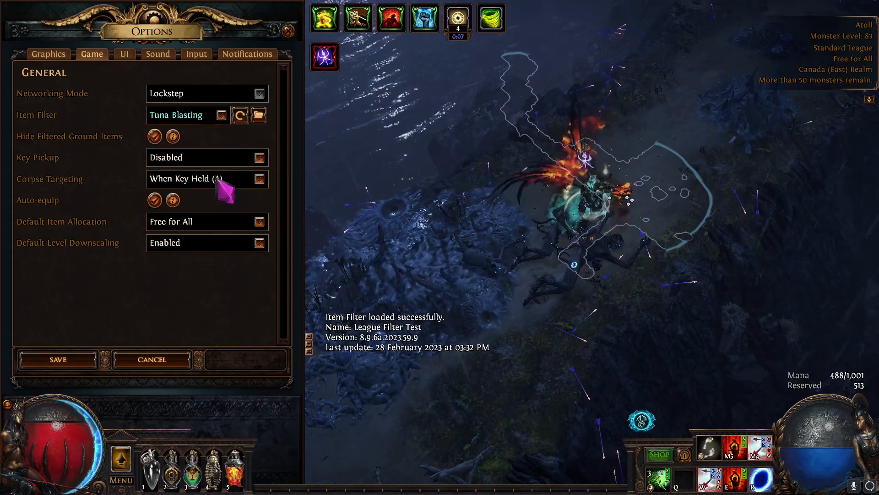
right_click(693, 120)
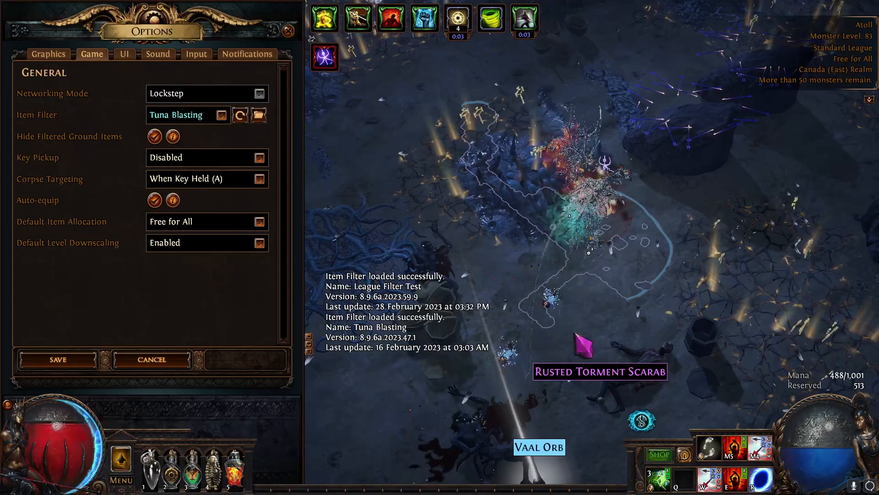
click(216, 117)
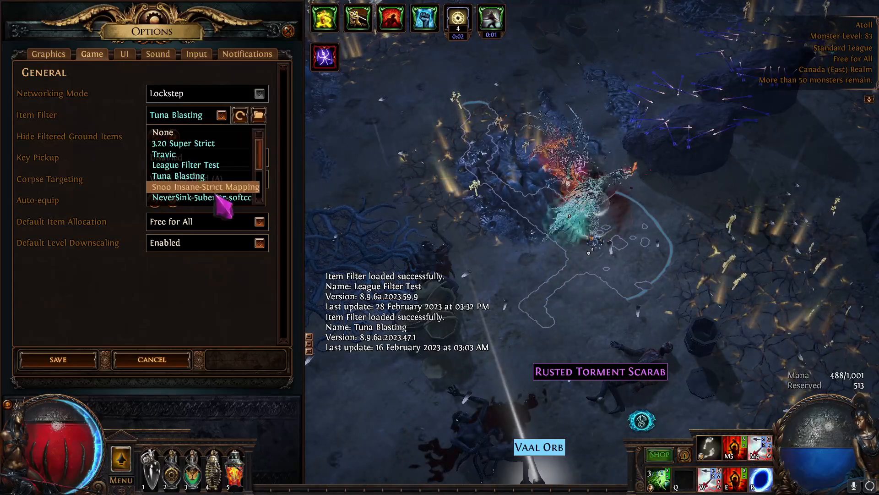
click(211, 168)
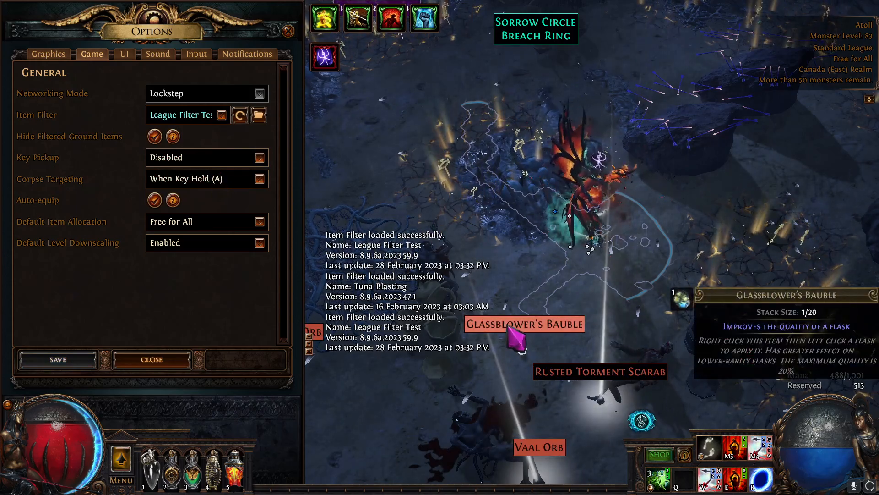
click(443, 216)
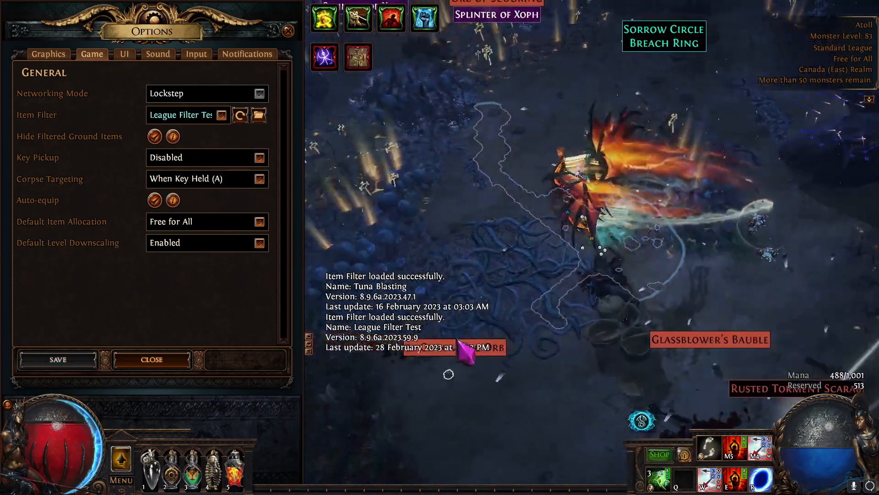
click(489, 348)
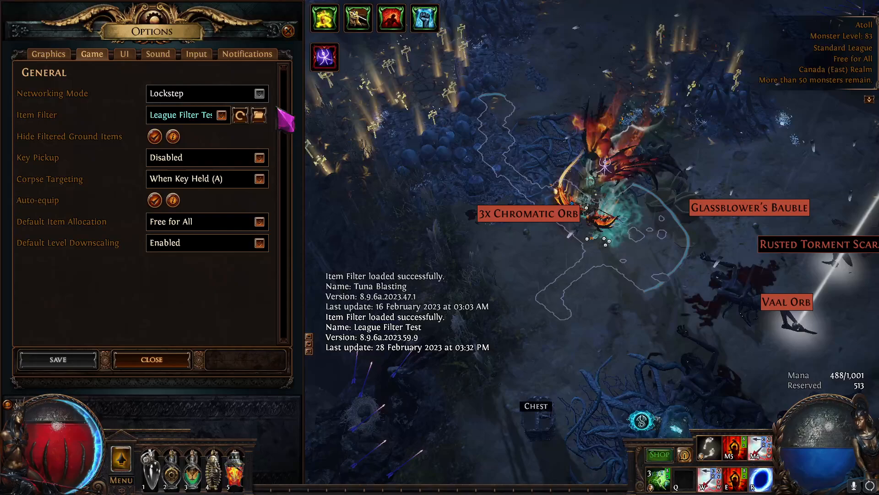
Step: Reload the League Filter Test item filter twice and inspect the 3x Chromatic Orb drop on the ground
click(243, 113)
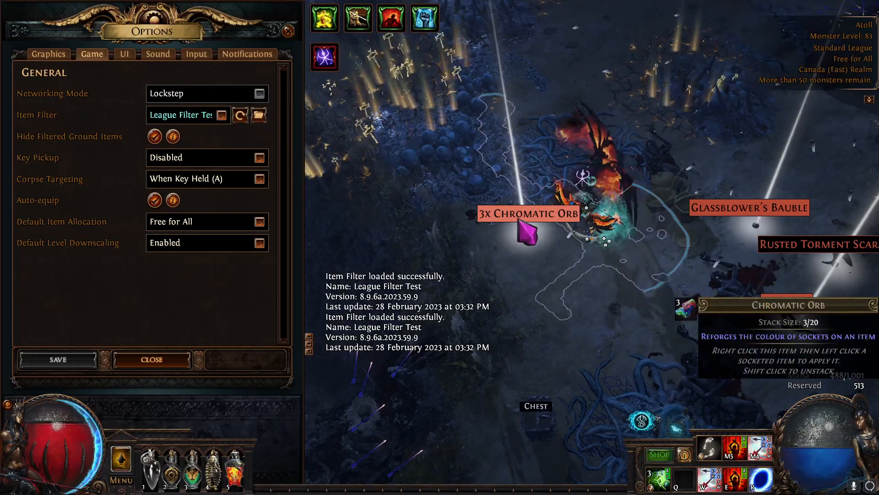
click(600, 159)
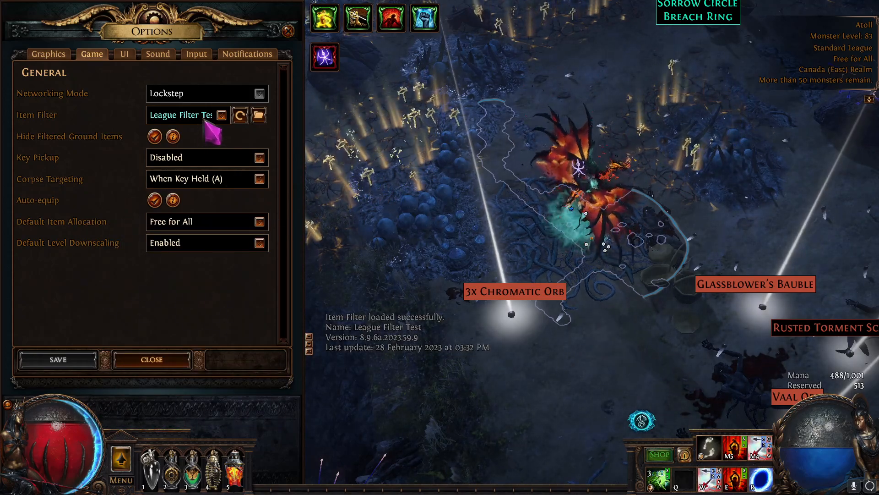
click(221, 118)
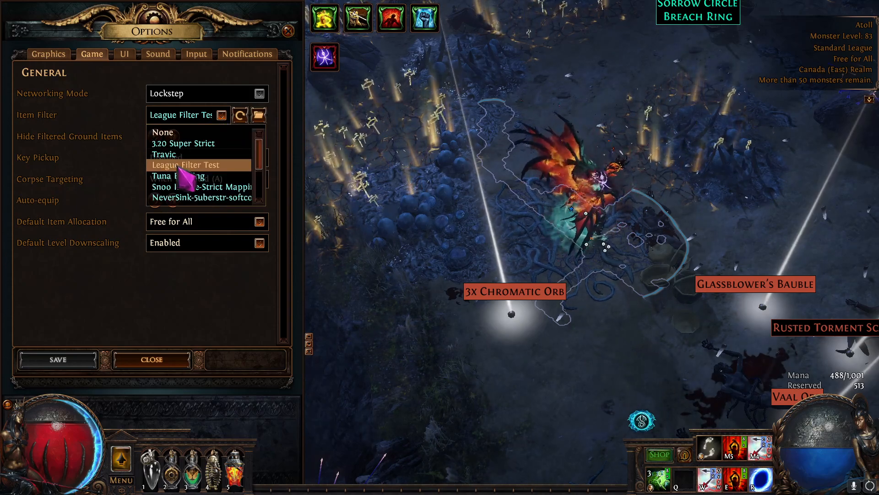
click(241, 114)
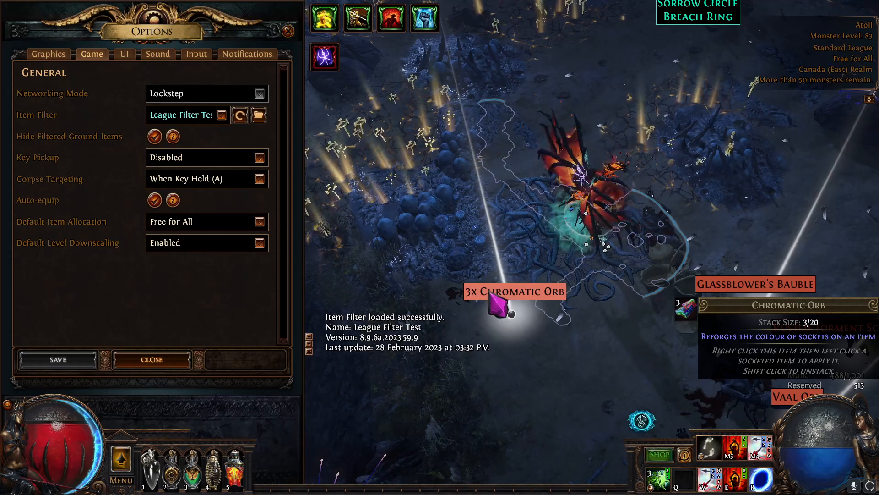
click(662, 191)
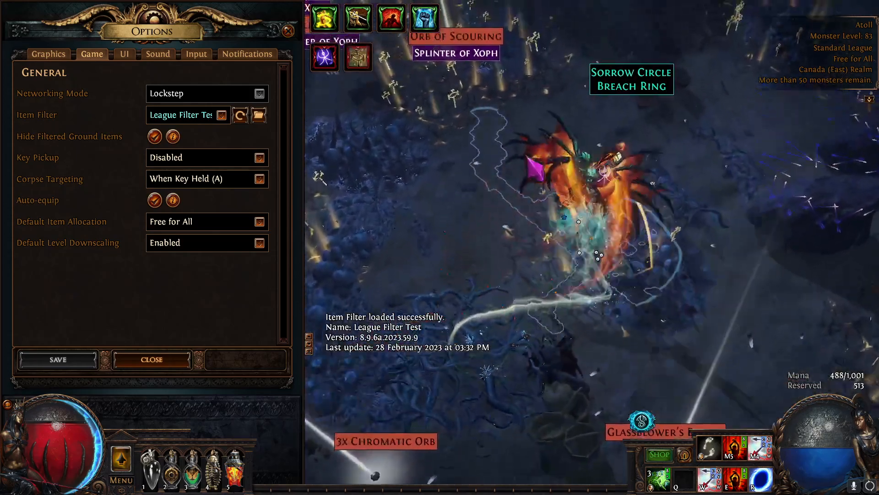
click(535, 173)
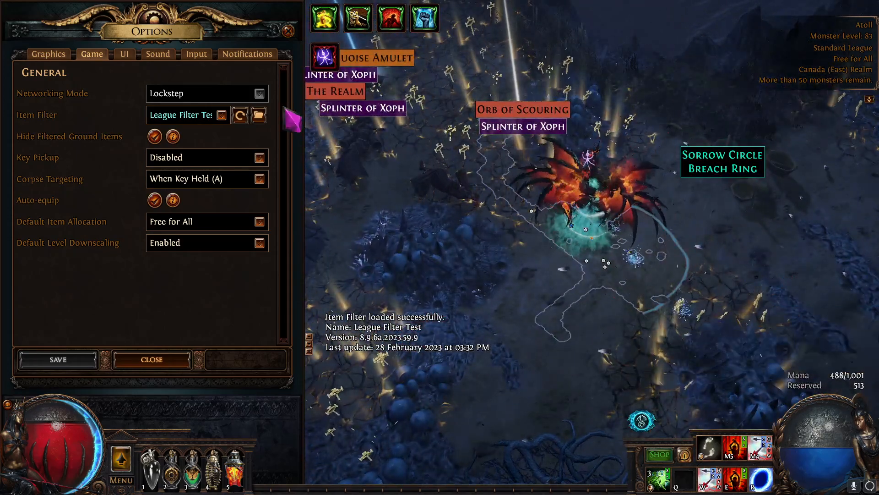
Step: Alternate the item filter twice between Tuna Blasting and League Filter Test near the Splinter of Xoph drops, ending on League Filter Test
click(222, 115)
click(202, 177)
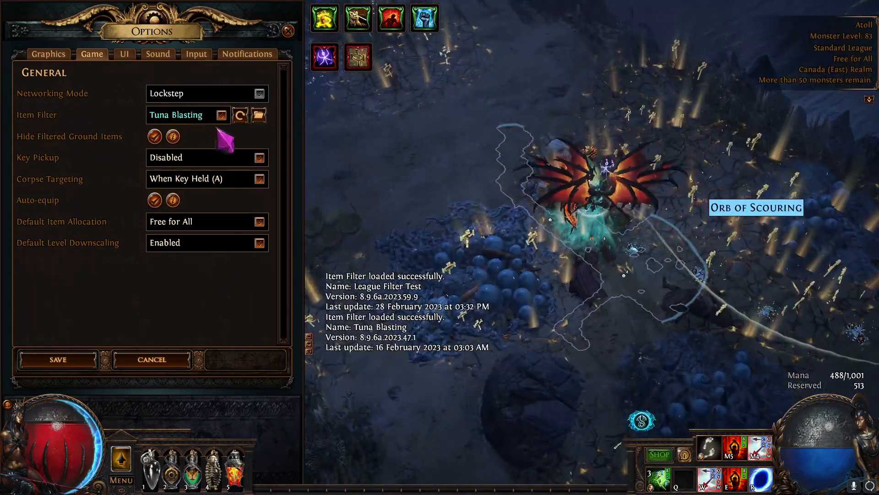
click(222, 115)
click(195, 164)
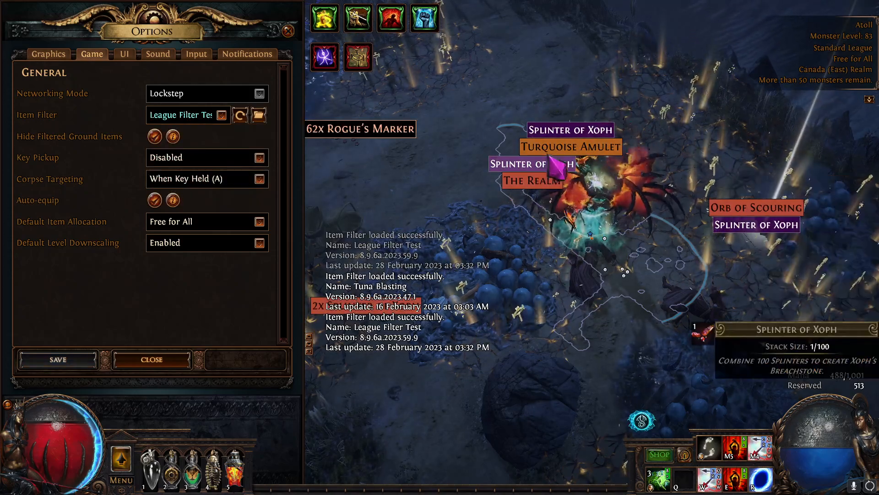
click(221, 114)
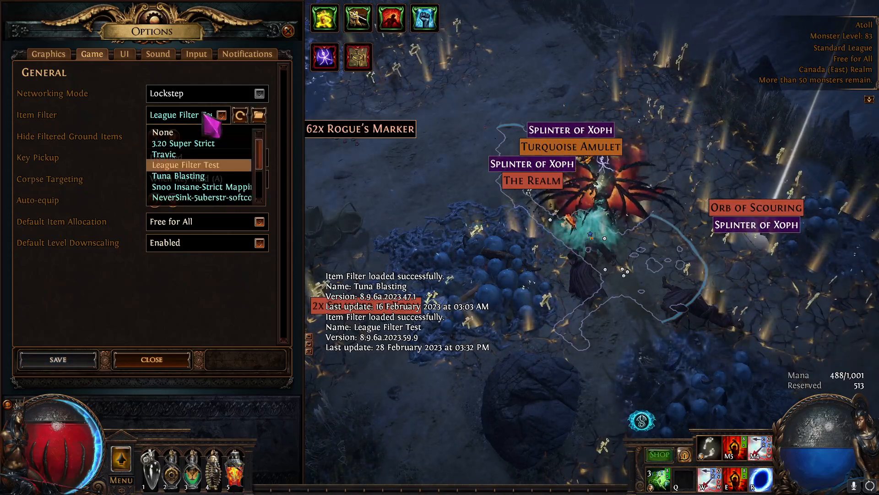
click(188, 177)
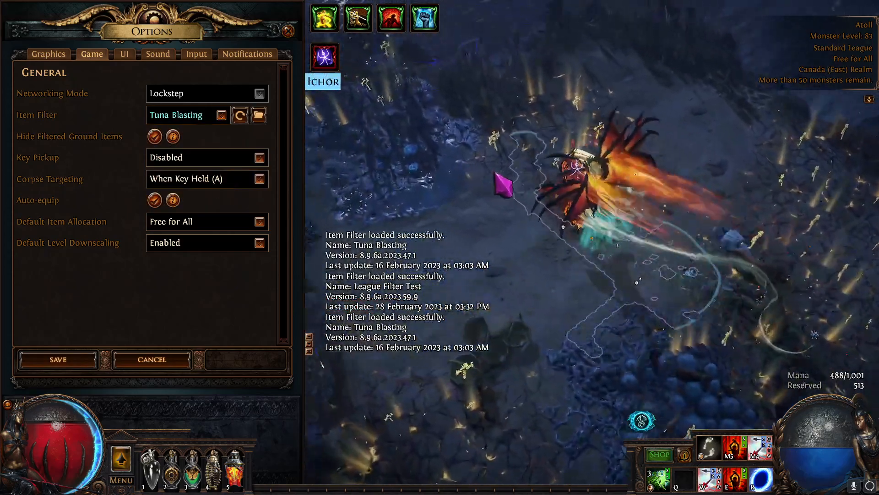
click(221, 117)
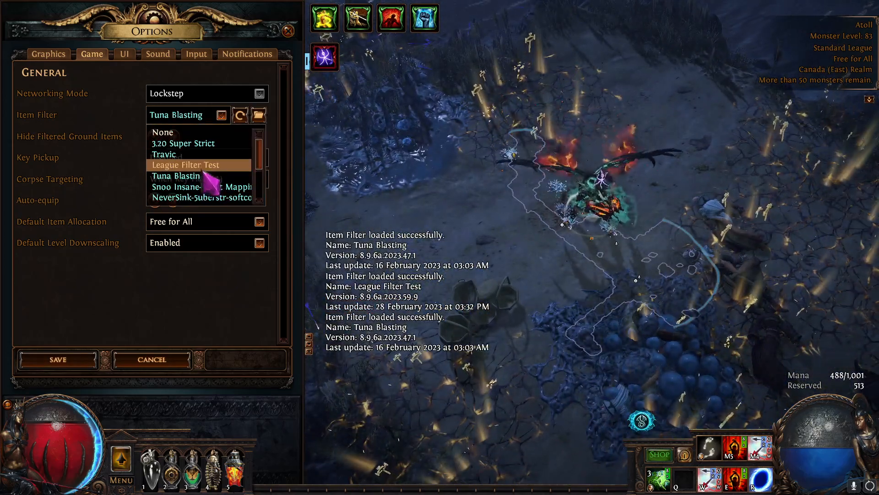
click(201, 165)
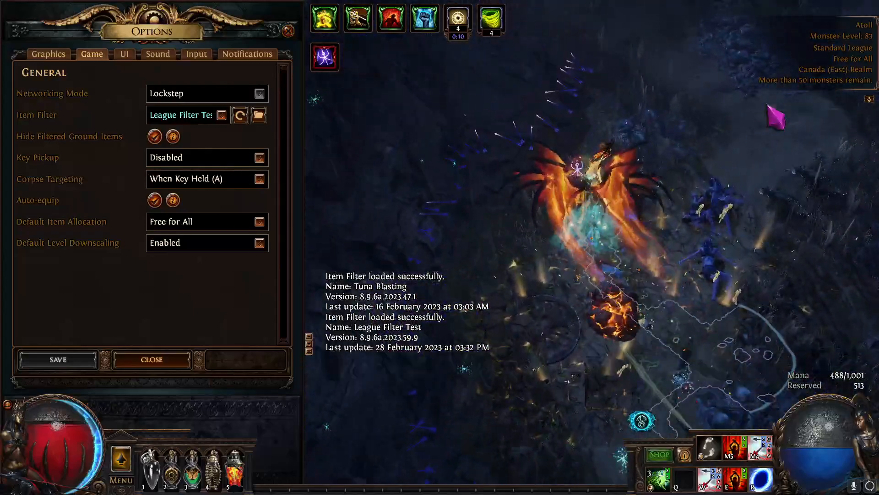
right_click(767, 105)
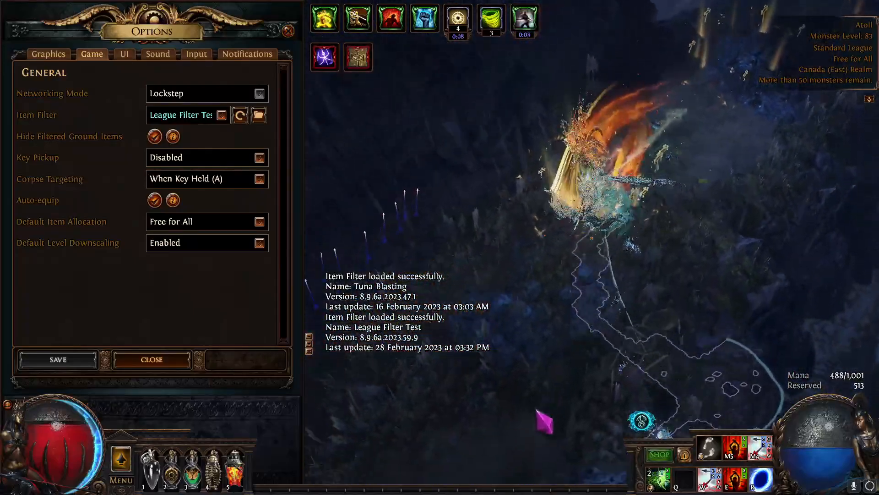
right_click(541, 413)
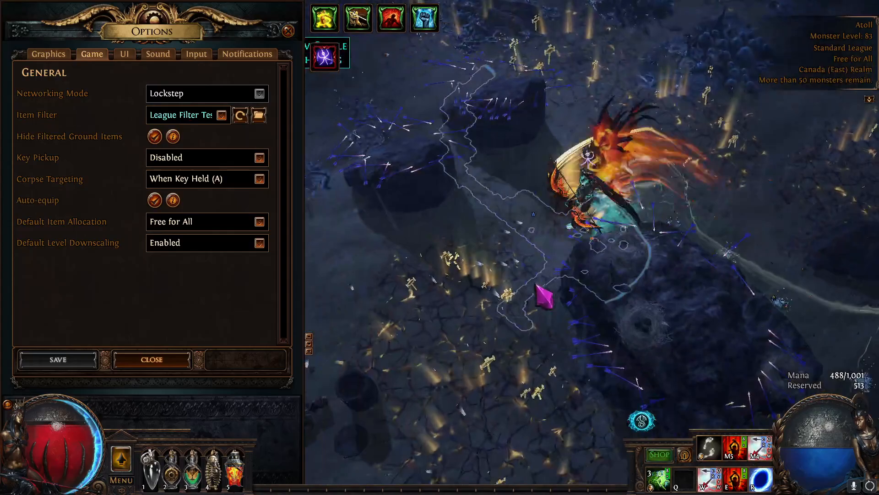
right_click(573, 290)
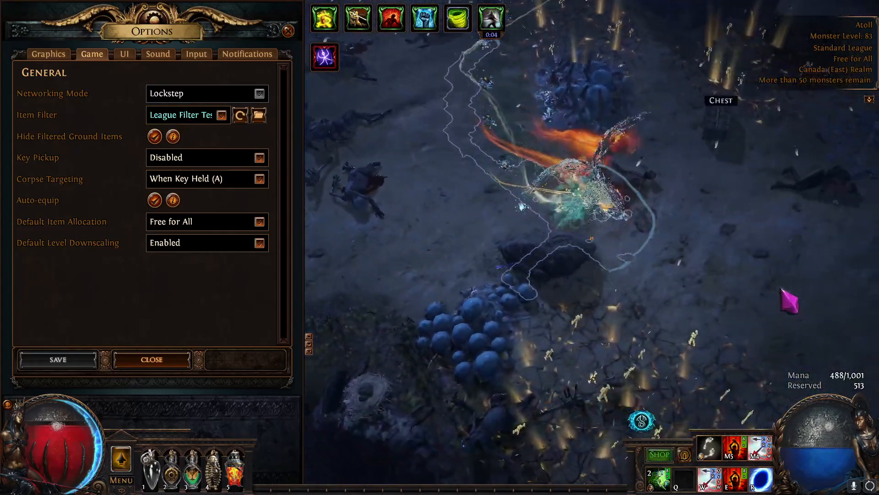
key(w)
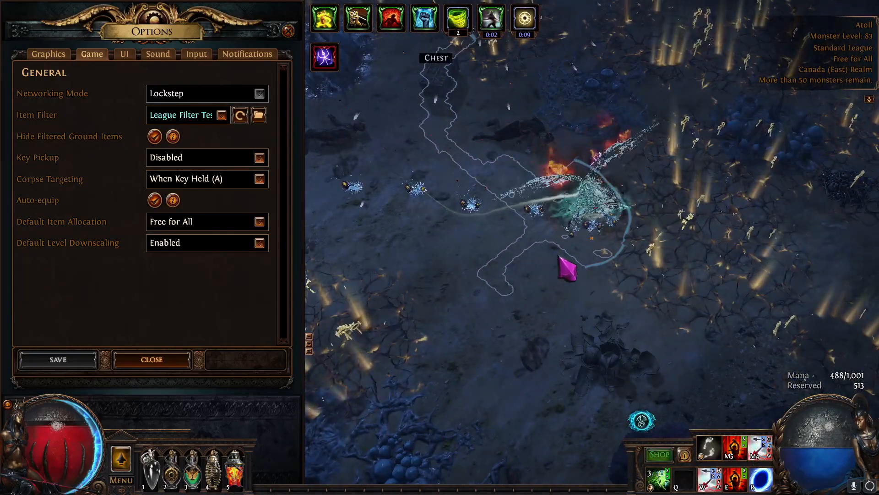